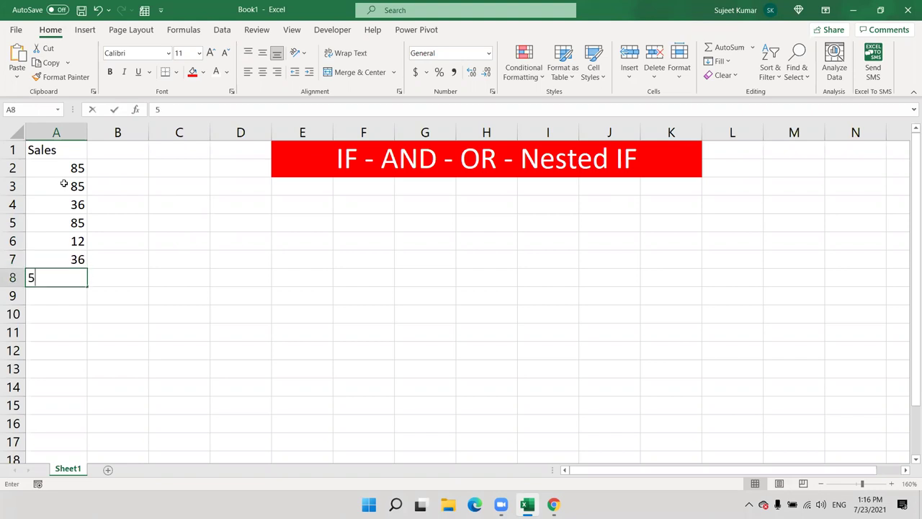
Complete the Sales column by entering 52, 63 and 25 in cells A8 to A10.
{"action": "type", "text": "63"}
{"action": "key", "text": "Return"}
{"action": "type", "text": "25"}
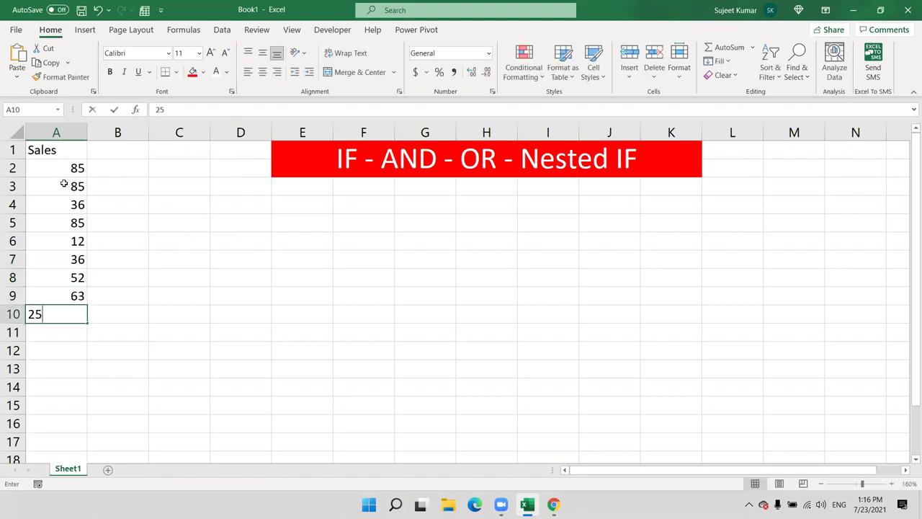
{"action": "key", "text": "Return"}
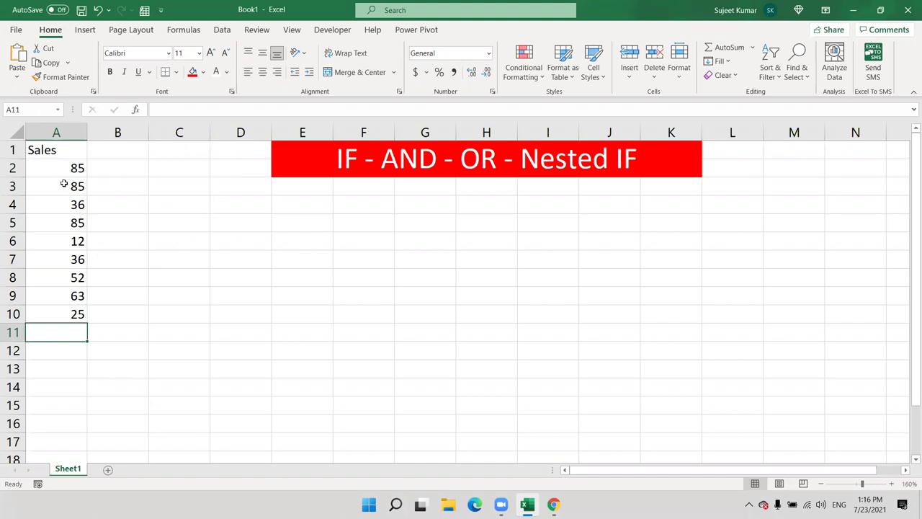
Note the condition >50 in cell C3 beside the sales data.
{"action": "left_click", "coordinate": [70, 184]}
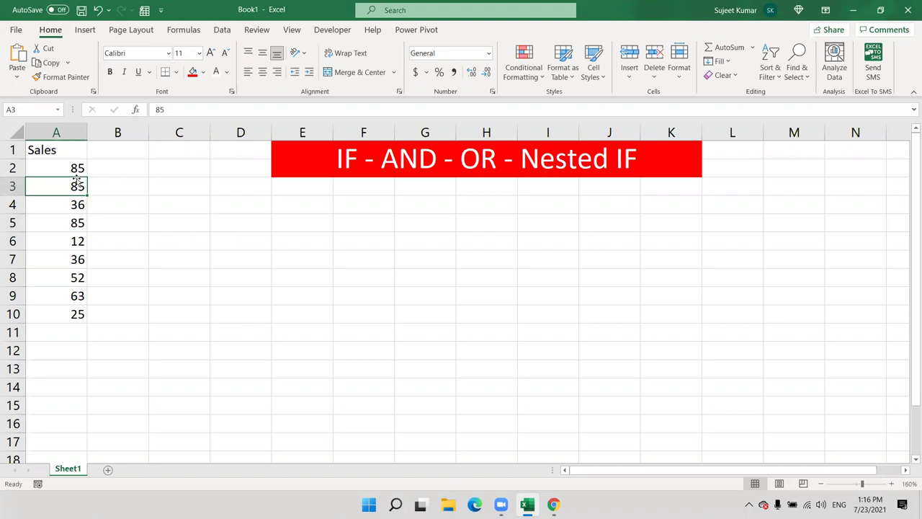
{"action": "left_click", "coordinate": [168, 187]}
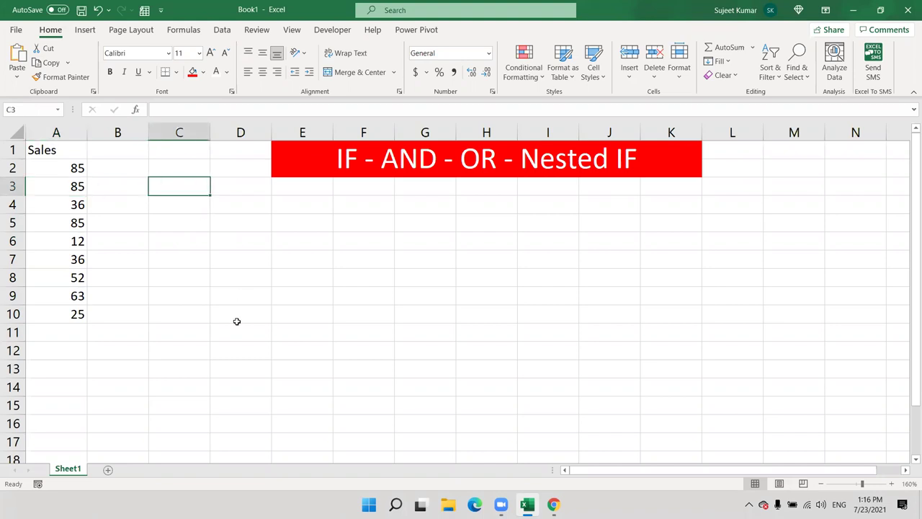
{"action": "type", "text": ">50"}
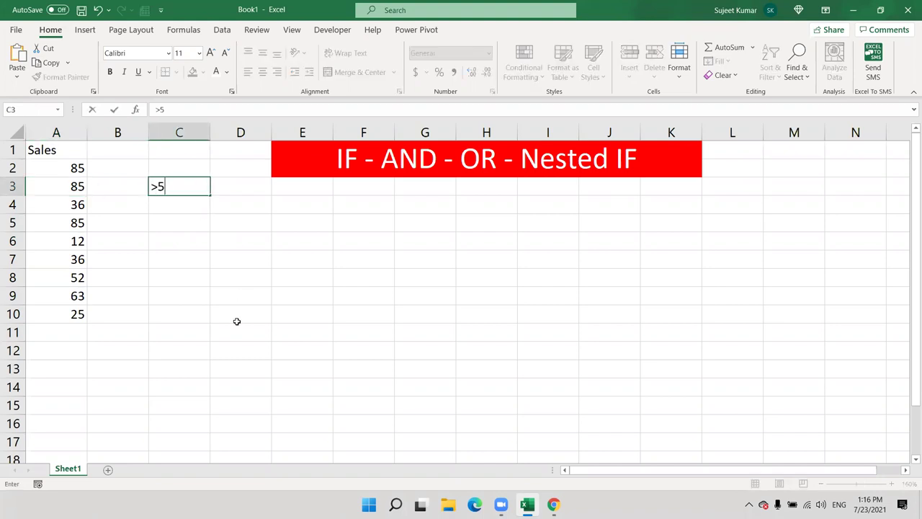
{"action": "key", "text": "Return"}
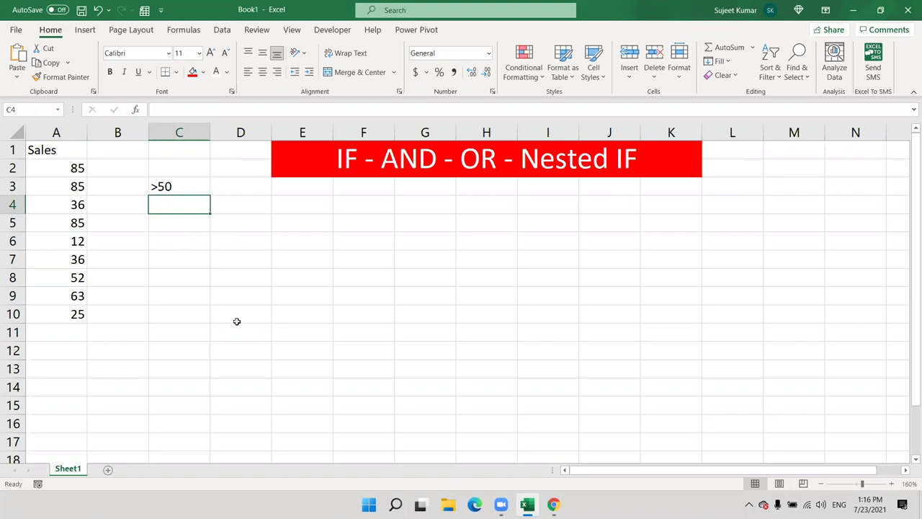
Enter the comparison =A2>50 in B2 and fill it down through B10.
{"action": "left_click", "coordinate": [113, 169]}
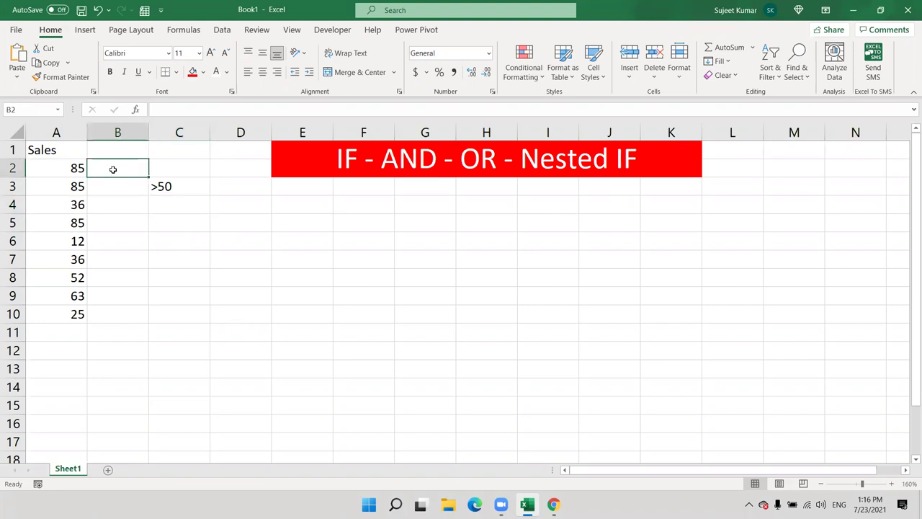
{"action": "type", "text": "="}
{"action": "key", "text": "Left"}
{"action": "type", "text": ">"}
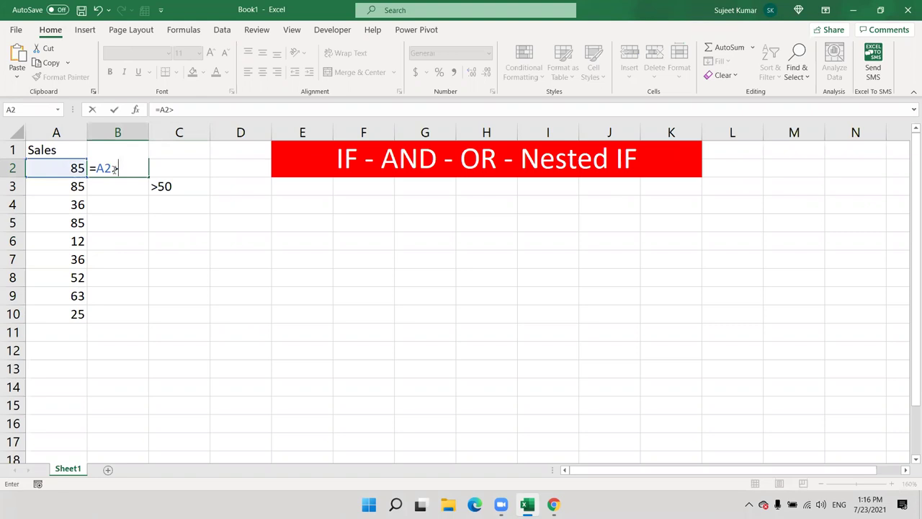
{"action": "type", "text": "50"}
{"action": "key", "text": "Return"}
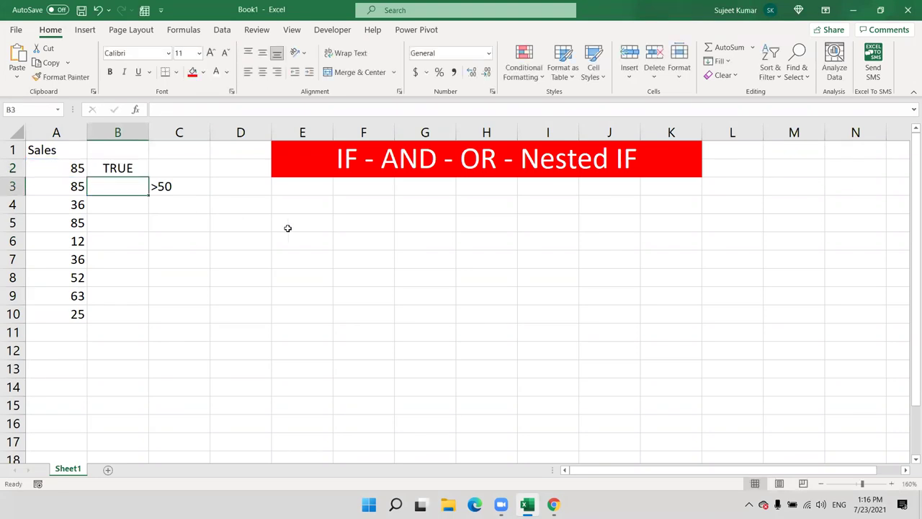
{"action": "left_click", "coordinate": [134, 170]}
{"action": "double_click", "coordinate": [148, 177]}
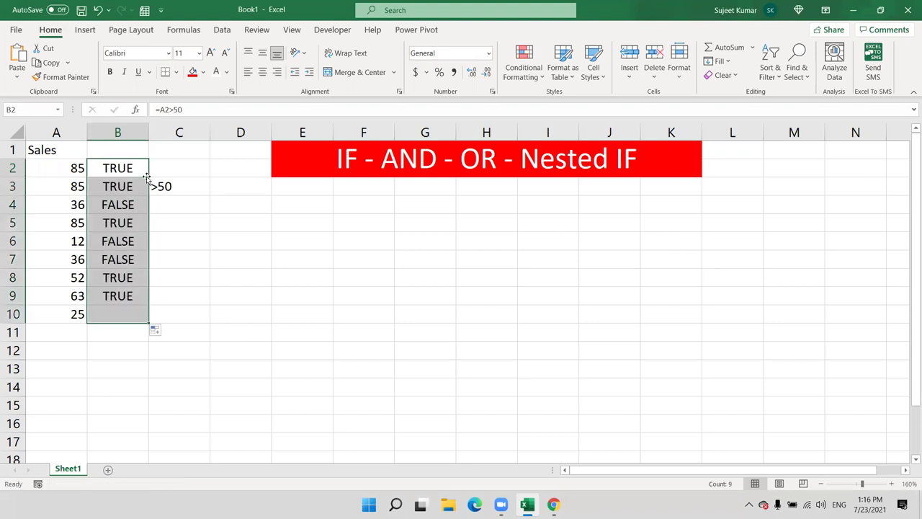
Clear the comparison formulas from B2:B10 and the >50 note from C3.
{"action": "key", "text": "Delete"}
{"action": "key", "text": "Right"}
{"action": "key", "text": "Down"}
{"action": "key", "text": "Delete"}
Note the range 80-90 in C4 with its two conditions, >80 in C5 and <90 in C6.
{"action": "key", "text": "Down"}
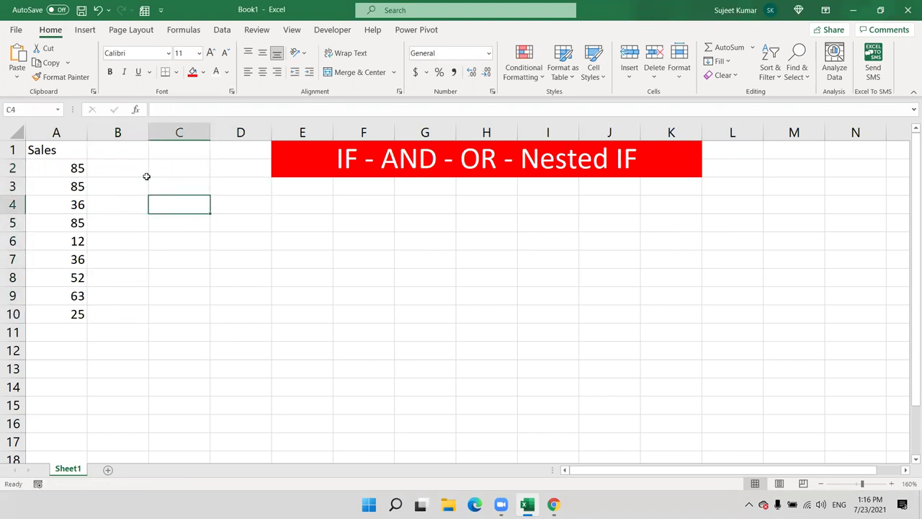
{"action": "type", "text": "80-90"}
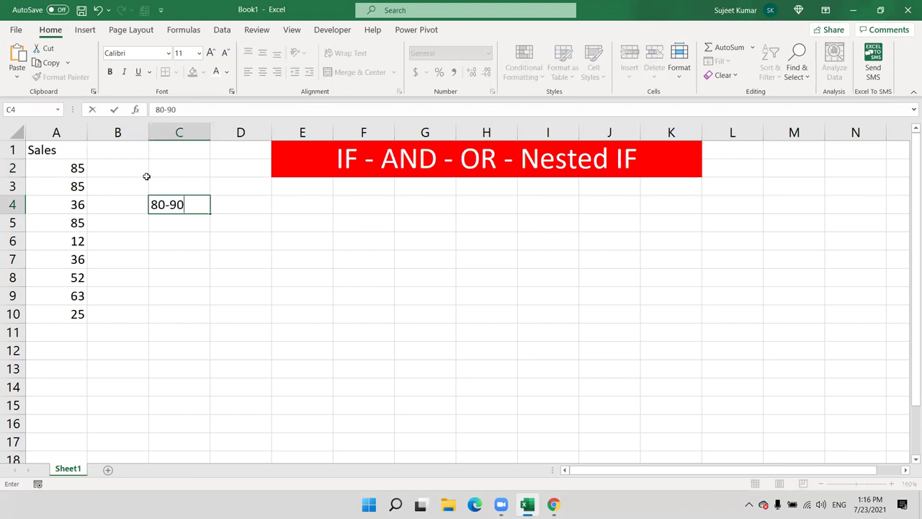
{"action": "key", "text": "Return"}
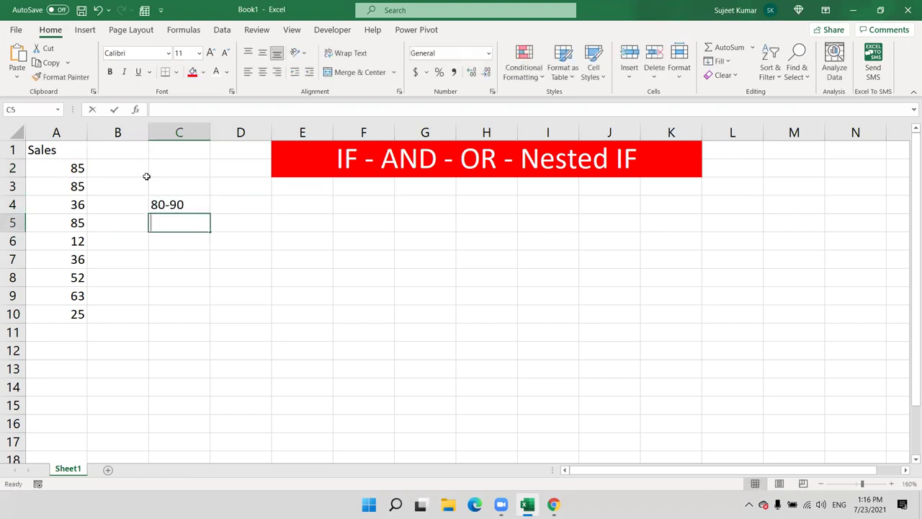
{"action": "type", "text": ">80"}
{"action": "key", "text": "Return"}
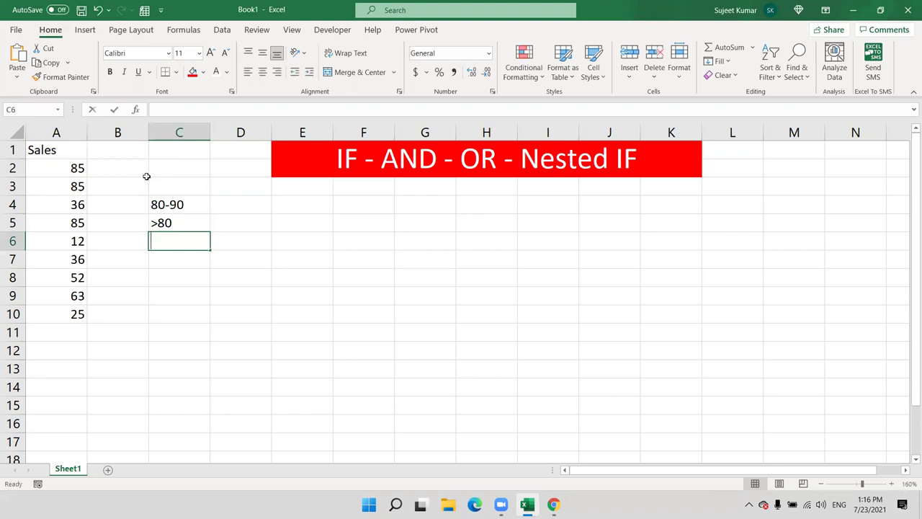
{"action": "type", "text": "<90"}
{"action": "key", "text": "Return"}
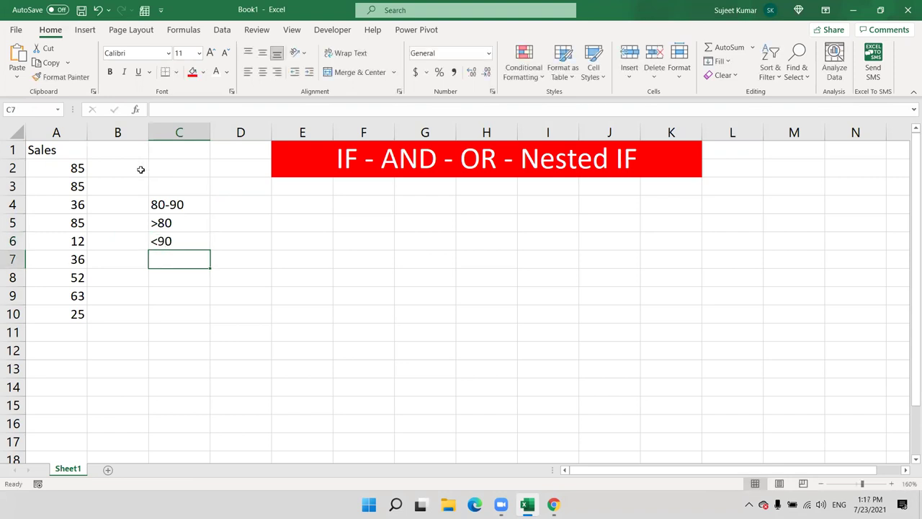
Enter =AND(A2>80,A2<90) in B2 and fill the formula down through B10.
{"action": "left_click", "coordinate": [140, 169]}
{"action": "type", "text": "=and"}
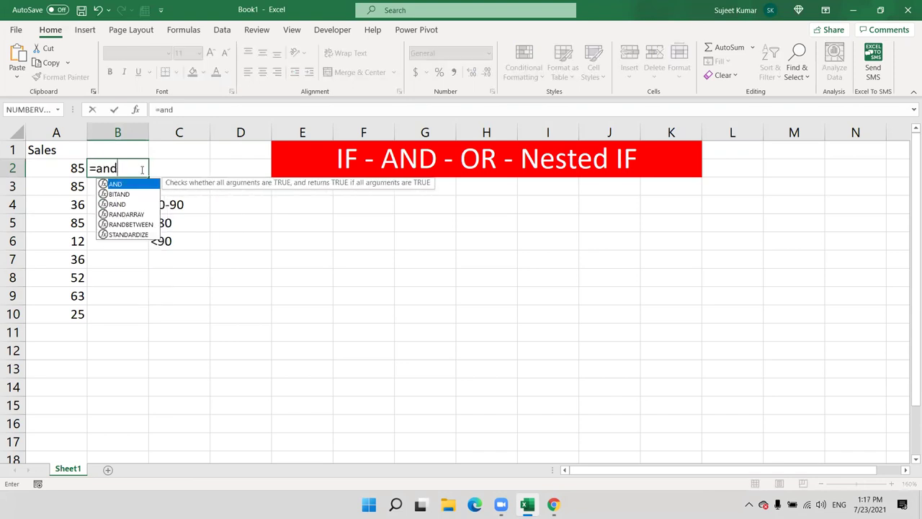
{"action": "key", "text": "Tab"}
{"action": "left_click", "coordinate": [61, 168]}
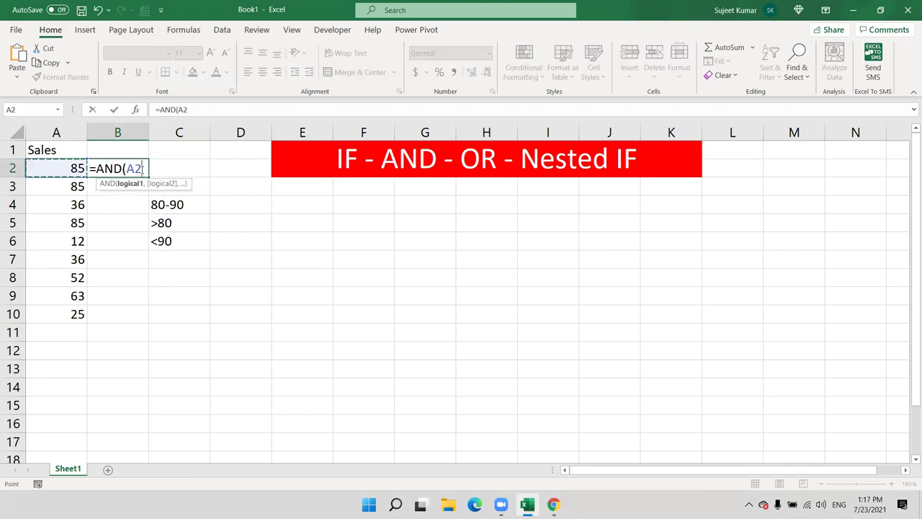
{"action": "type", "text": ">80,"}
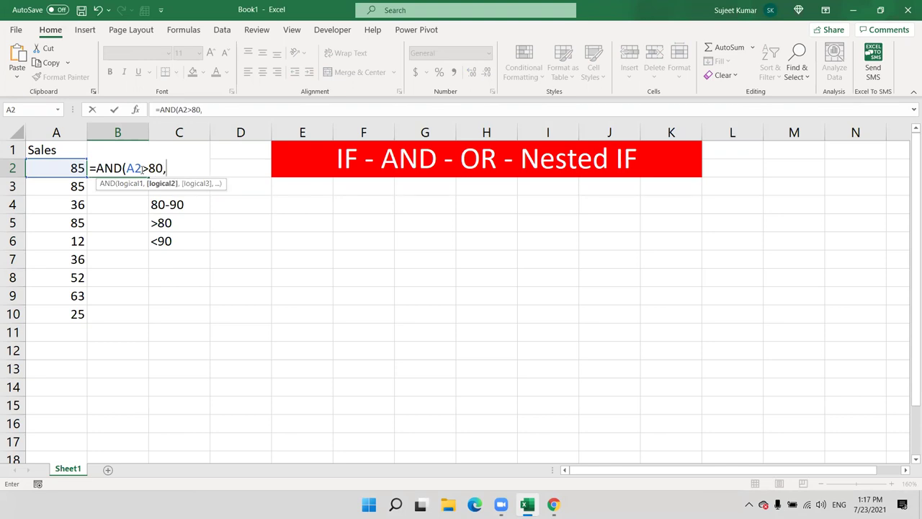
{"action": "left_click", "coordinate": [61, 168]}
{"action": "type", "text": "<90"}
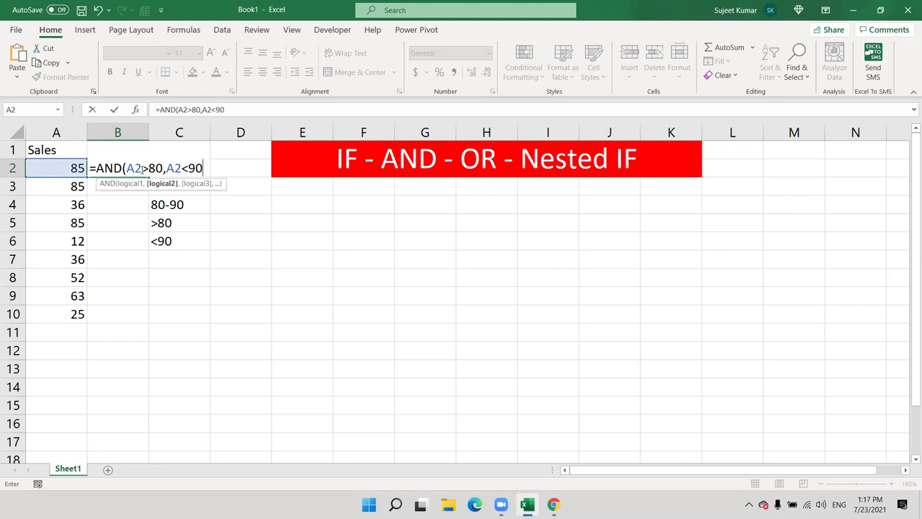
{"action": "type", "text": ")"}
{"action": "key", "text": "Return"}
{"action": "left_click", "coordinate": [141, 169]}
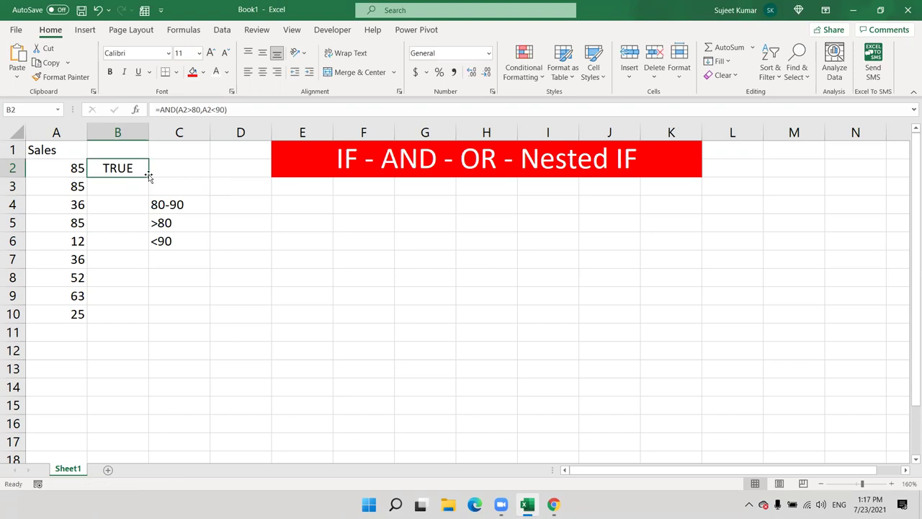
{"action": "double_click", "coordinate": [149, 177]}
Examine the two logical tests inside the AND formula in B2.
{"action": "double_click", "coordinate": [127, 167]}
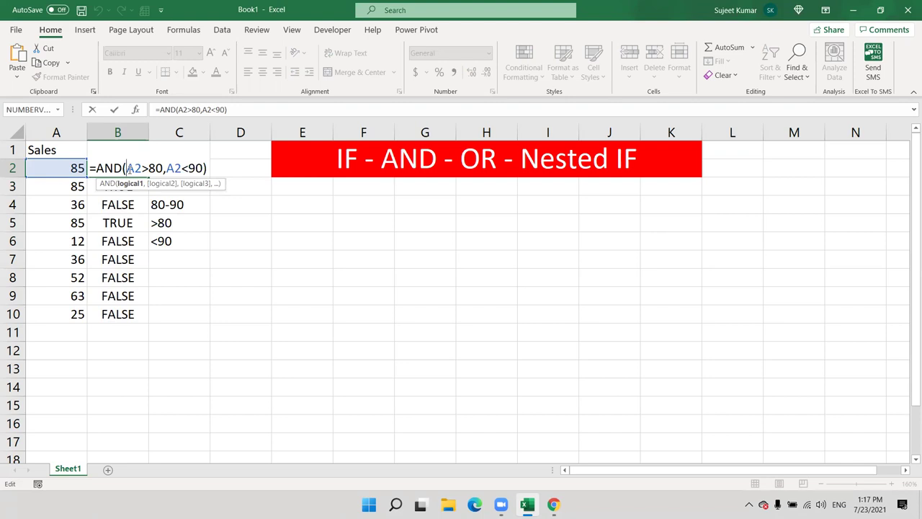
{"action": "triple_click", "coordinate": [133, 168]}
{"action": "double_click", "coordinate": [135, 168]}
{"action": "double_click", "coordinate": [174, 168]}
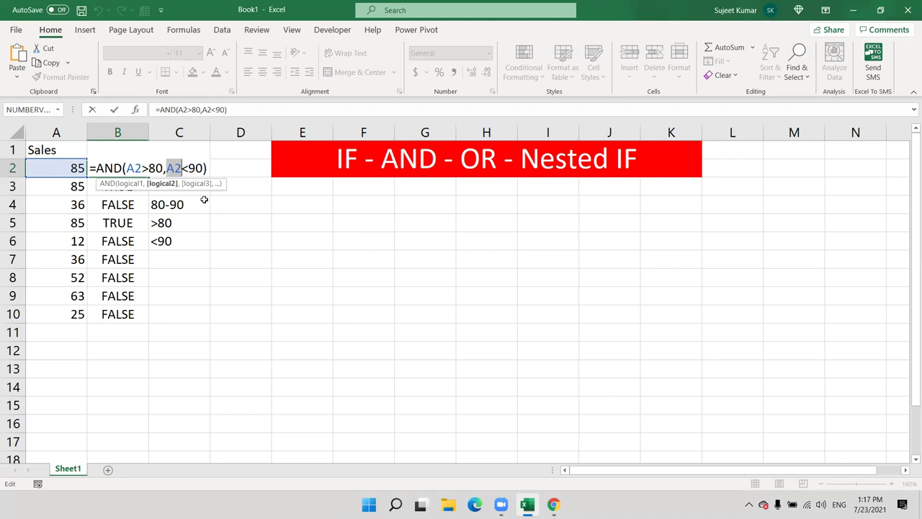
{"action": "key", "text": "Return"}
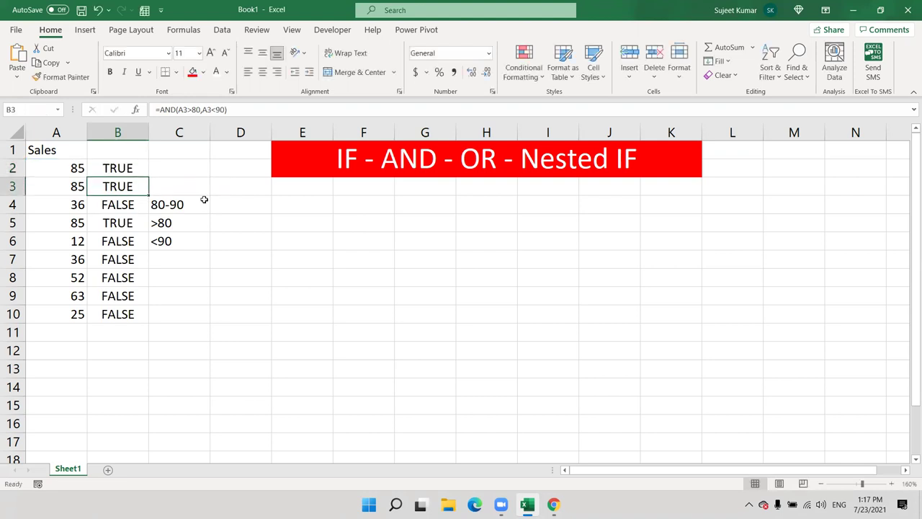
Wrap the AND test in B2 in an IF that returns "OK" if true and "Pedning" if false, and fill it down through B10.
{"action": "key", "text": "Up"}
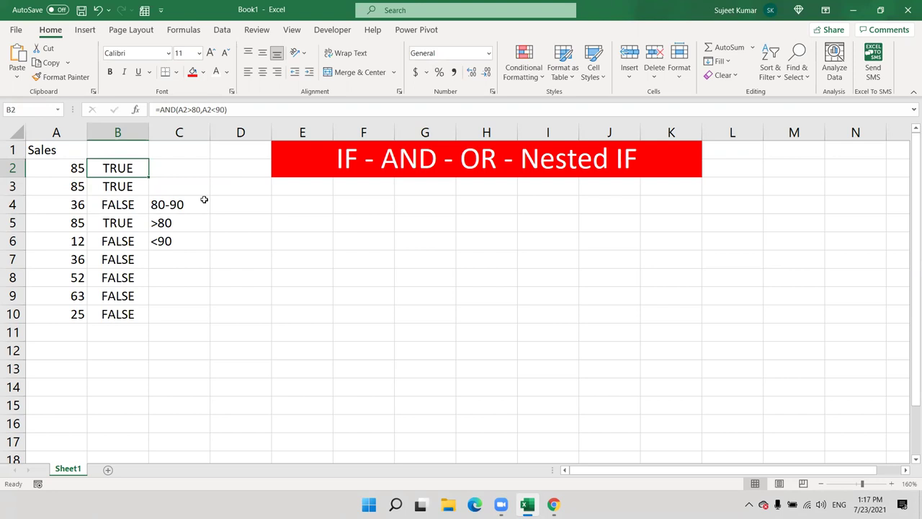
{"action": "left_click", "coordinate": [164, 109]}
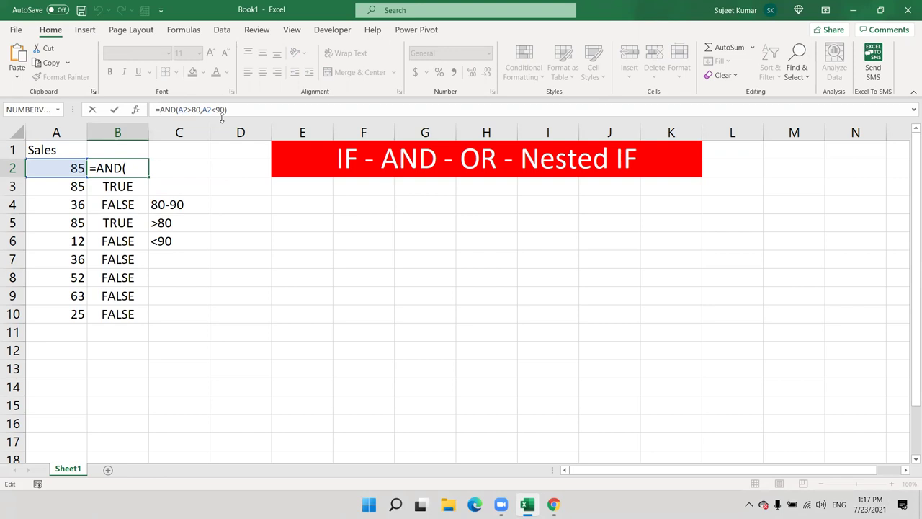
{"action": "type", "text": "if"}
{"action": "key", "text": "Tab"}
{"action": "left_click", "coordinate": [250, 110]}
{"action": "type", "text": ",\"O"}
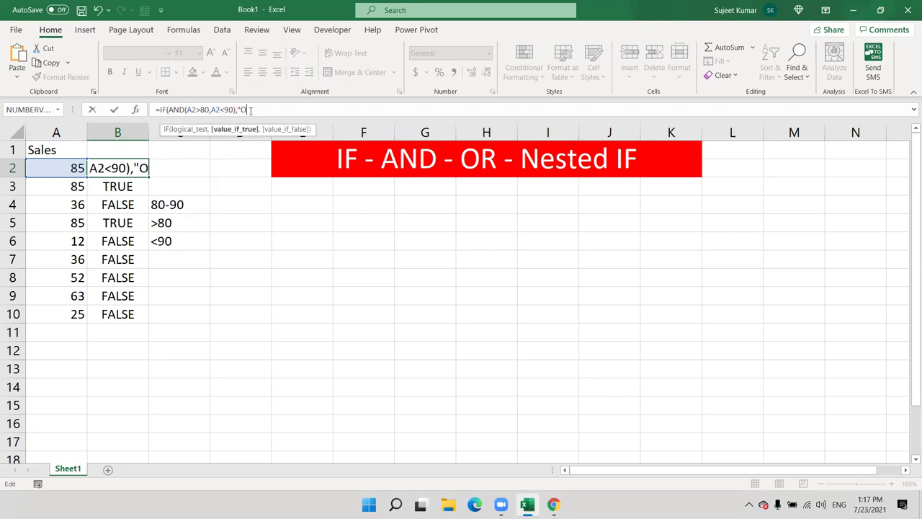
{"action": "type", "text": "K\",P"}
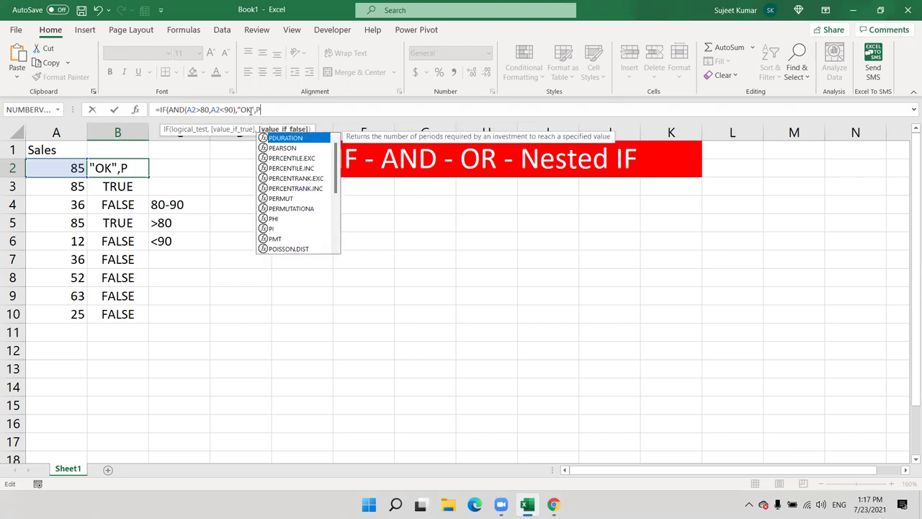
{"action": "key", "text": "BackSpace"}
{"action": "type", "text": "\"P"}
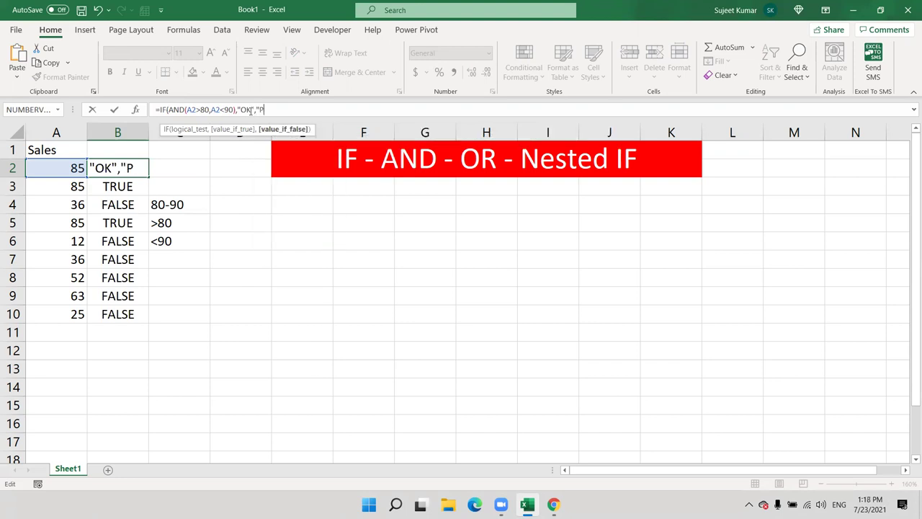
{"action": "type", "text": "edning"}
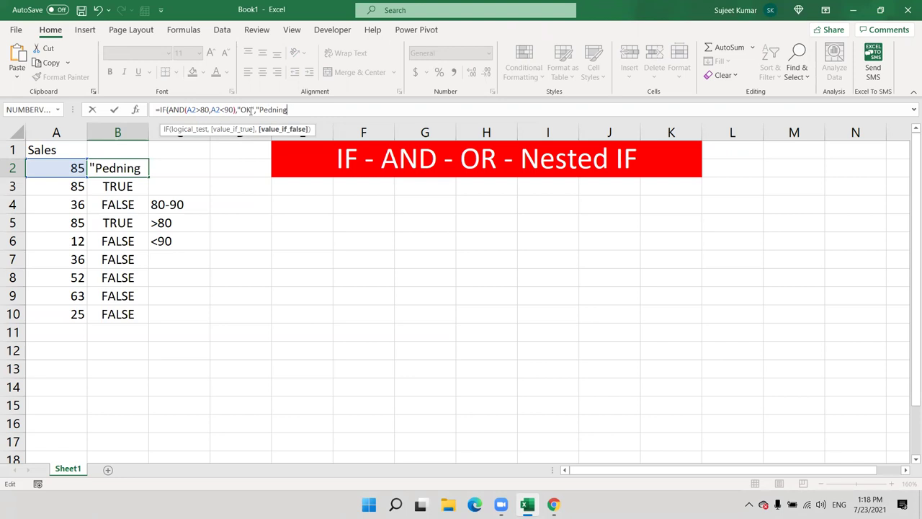
{"action": "type", "text": "\")"}
{"action": "key", "text": "ctrl+Return"}
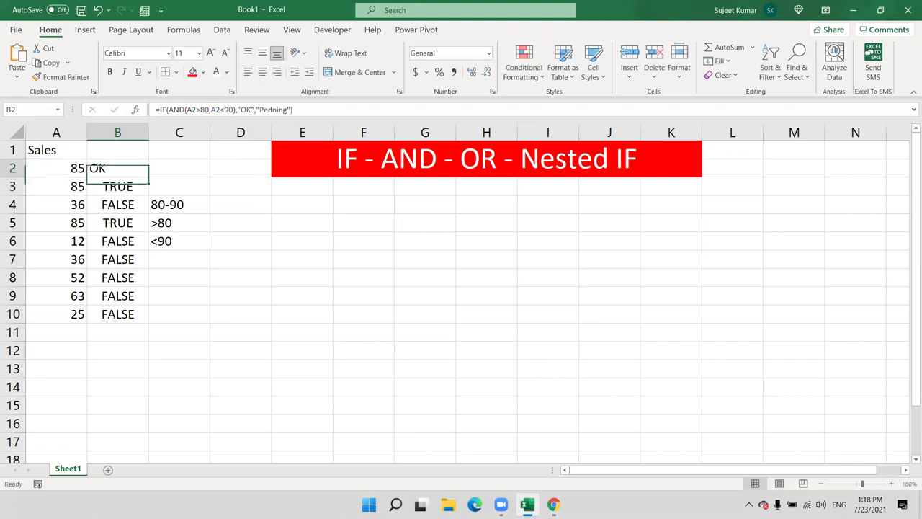
{"action": "key", "text": "ctrl+shift+Down"}
{"action": "key", "text": "ctrl+d"}
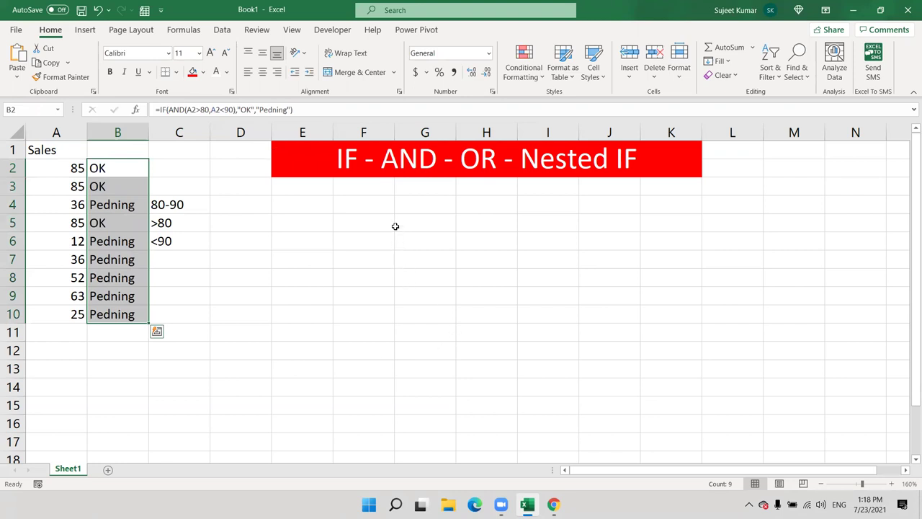
Enter Sat in F4 and extend it as a weekday series down to F15.
{"action": "left_click", "coordinate": [371, 207]}
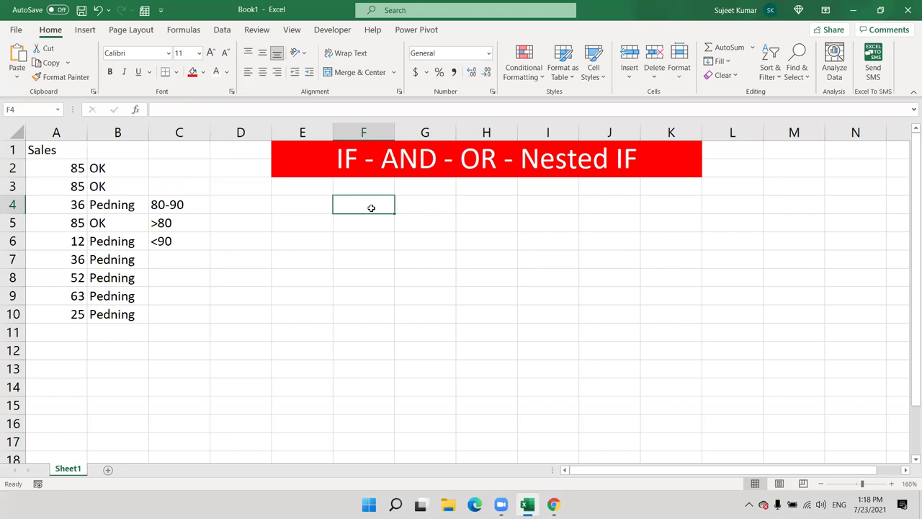
{"action": "type", "text": "Sat"}
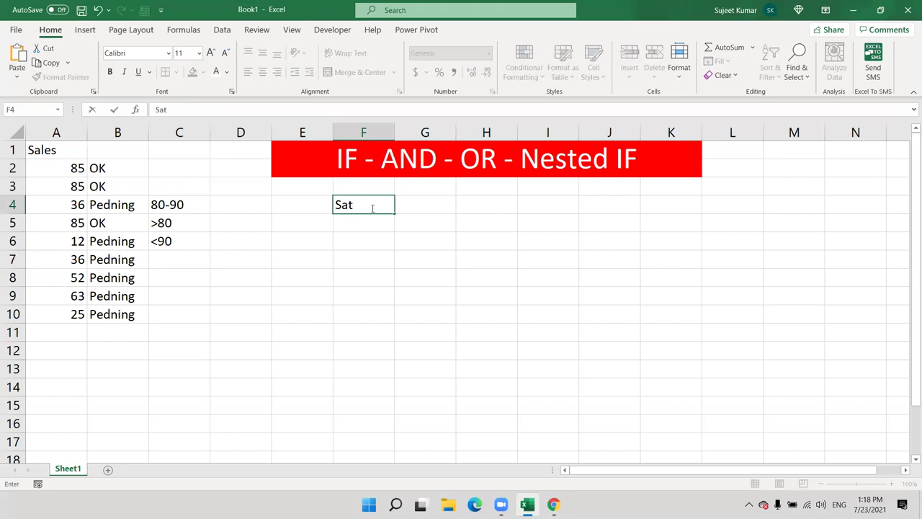
{"action": "left_click", "coordinate": [386, 261]}
{"action": "left_click", "coordinate": [376, 200]}
{"action": "left_click_drag", "start_coordinate": [395, 213], "coordinate": [395, 399]}
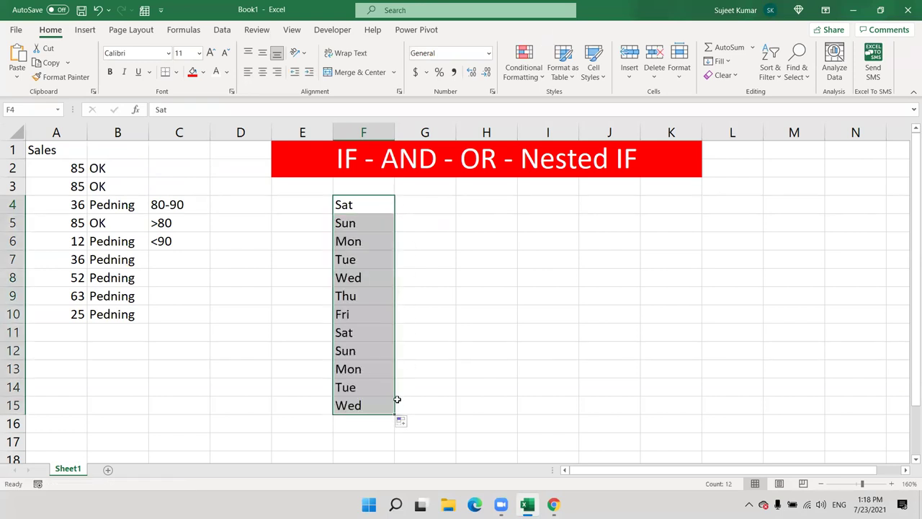
{"action": "left_click", "coordinate": [351, 223]}
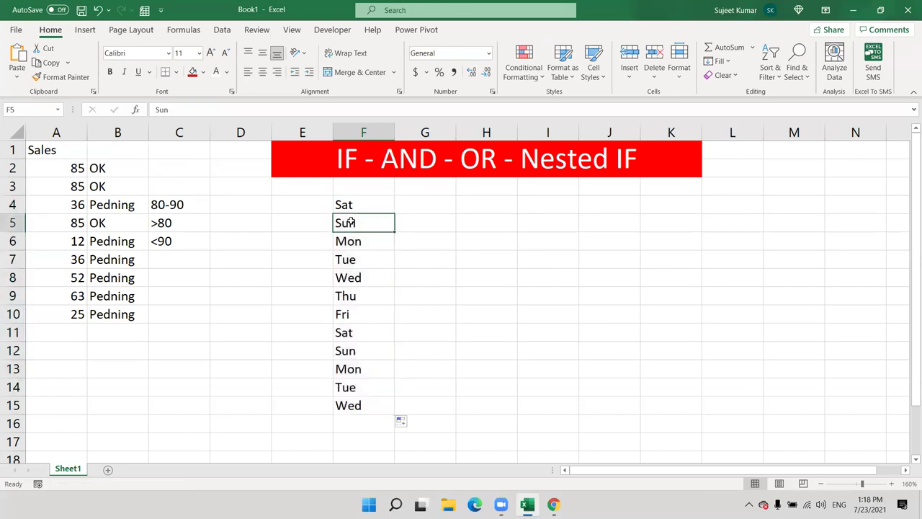
Enter =OR(F4="Sat",F4="Sun") in G4 and fill the formula down through G15.
{"action": "left_click", "coordinate": [420, 208]}
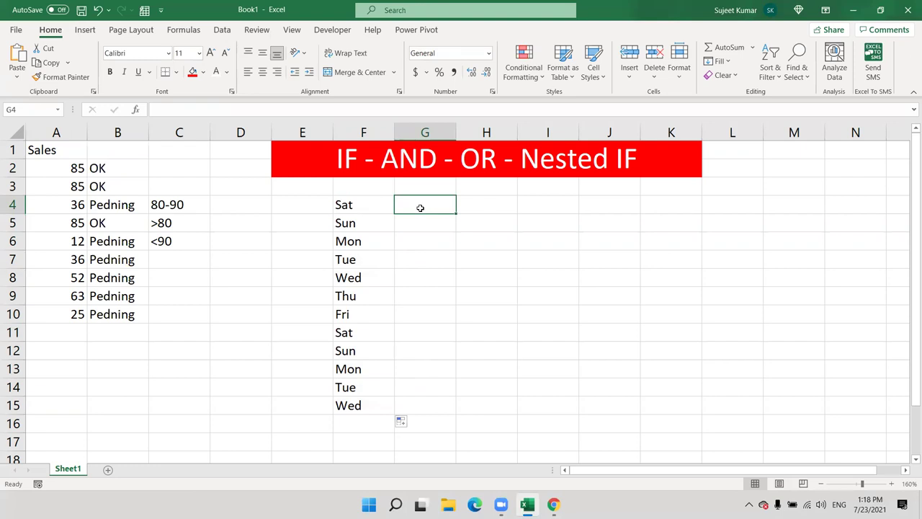
{"action": "left_click", "coordinate": [373, 208]}
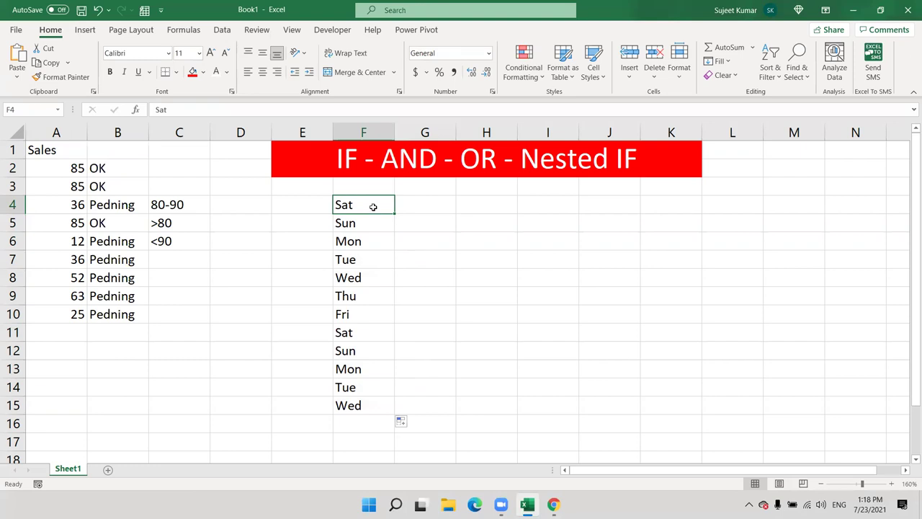
{"action": "left_click", "coordinate": [412, 207]}
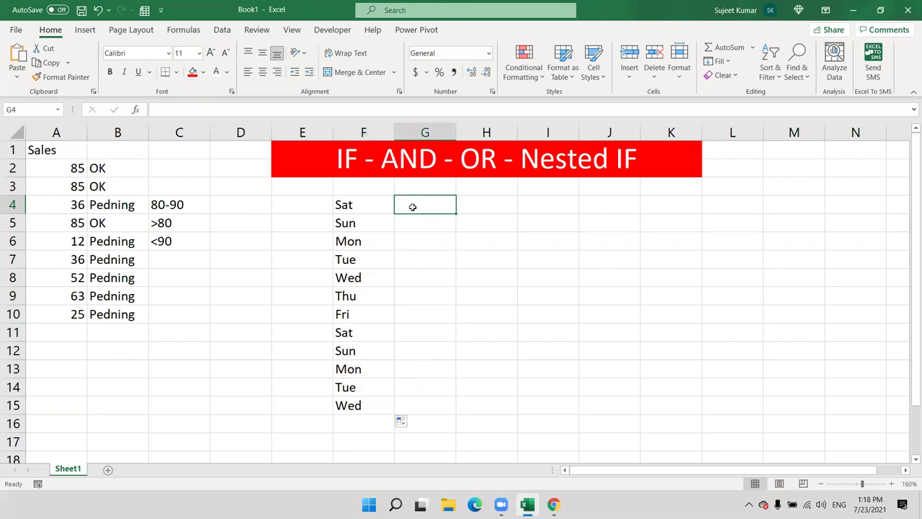
{"action": "type", "text": "=OR("}
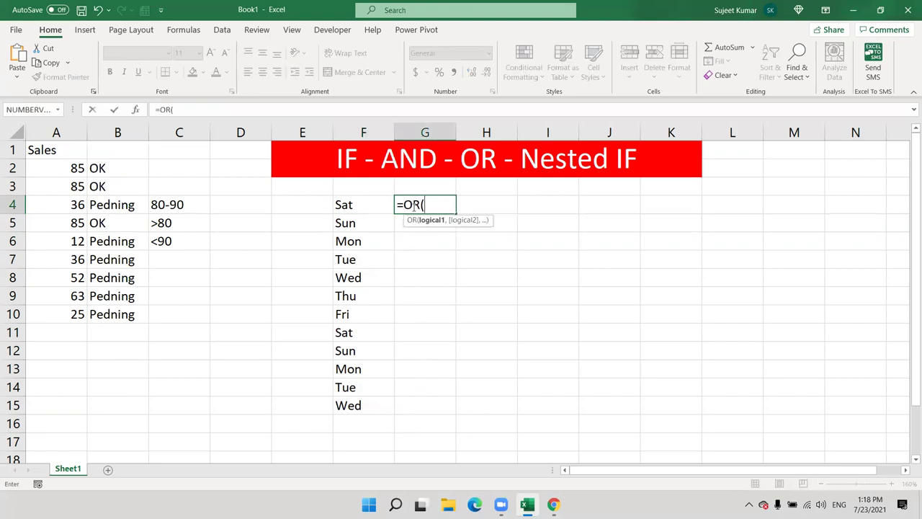
{"action": "key", "text": "Left"}
{"action": "type", "text": "="}
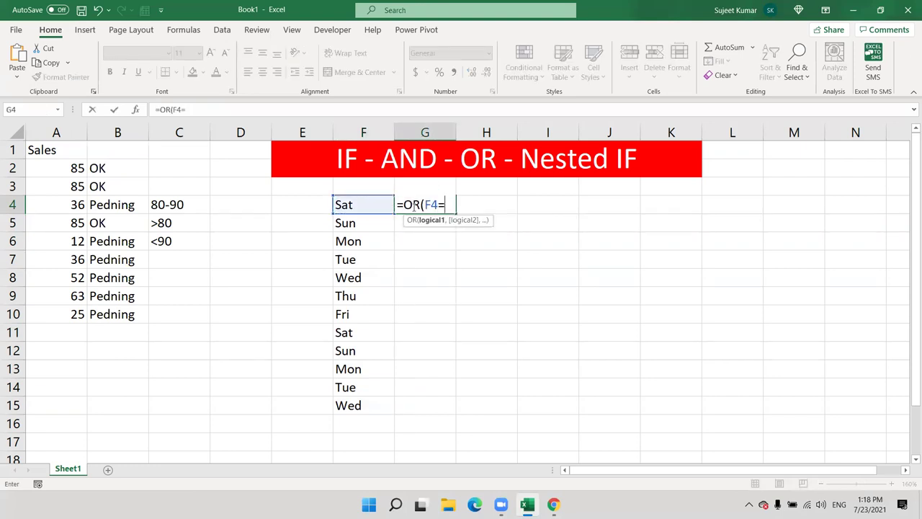
{"action": "type", "text": "\"Sat\","}
{"action": "key", "text": "Left"}
{"action": "key", "text": "Left"}
{"action": "key", "text": "Right"}
{"action": "type", "text": "=\""}
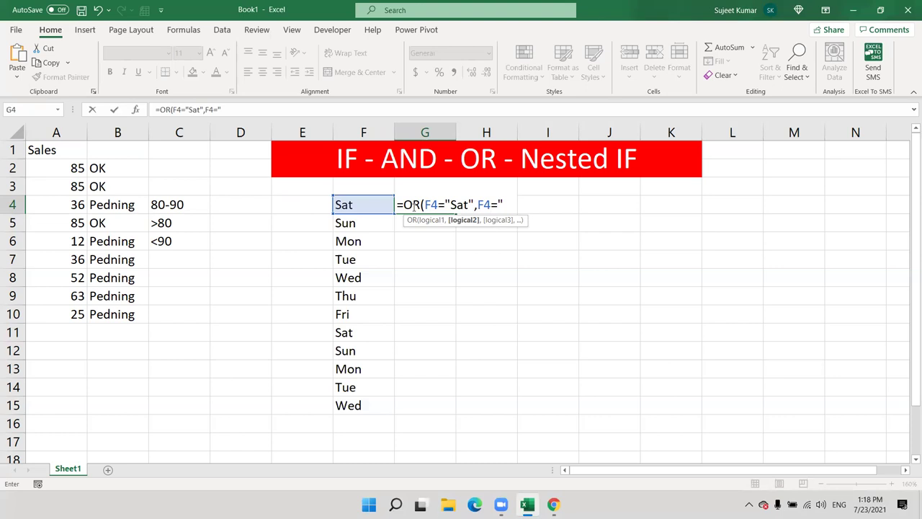
{"action": "type", "text": "Sun\")"}
{"action": "key", "text": "ctrl+Return"}
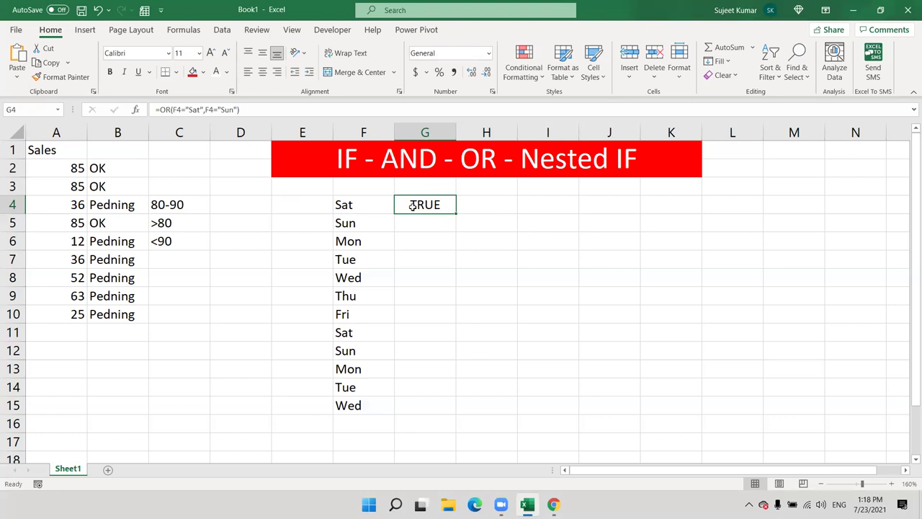
{"action": "double_click", "coordinate": [455, 213]}
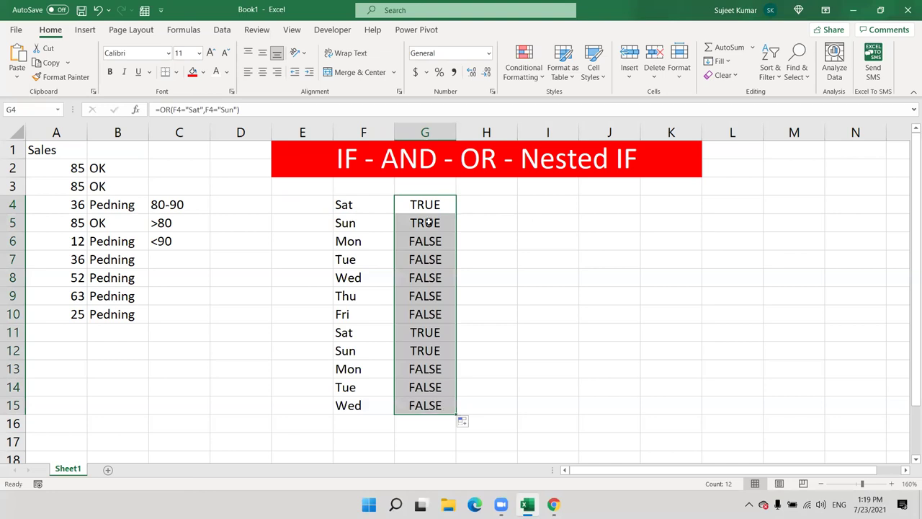
Examine the two tests in the OR formula in G4 and compare it with the IF formula in B2.
{"action": "left_click", "coordinate": [428, 205]}
{"action": "double_click", "coordinate": [428, 206]}
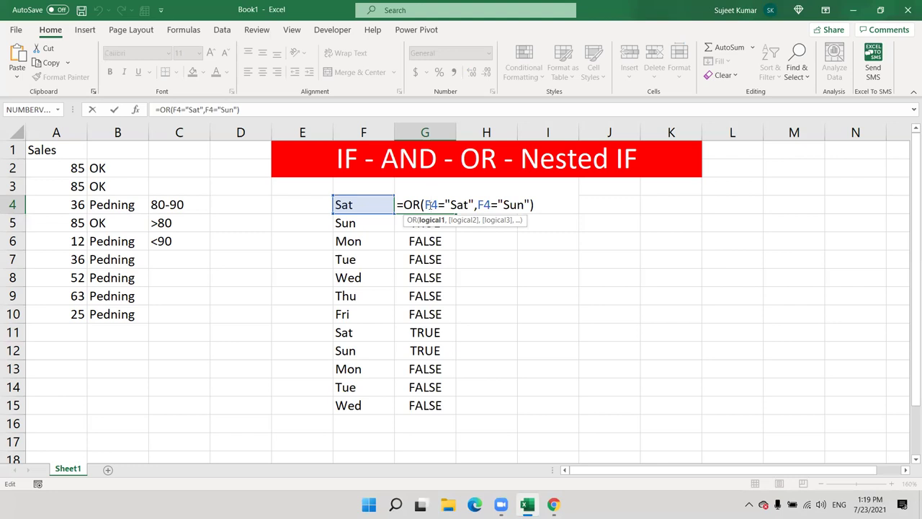
{"action": "double_click", "coordinate": [430, 206]}
{"action": "key", "text": "BackSpace"}
{"action": "key", "text": "Escape"}
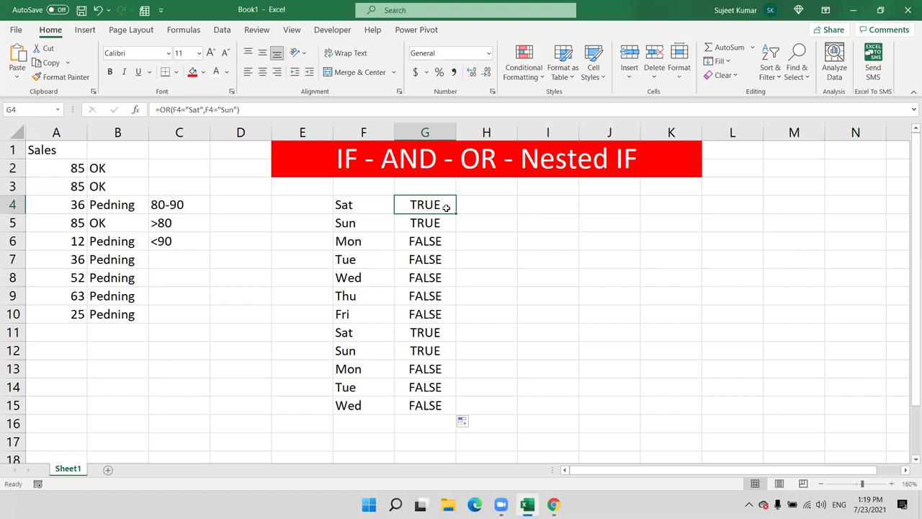
{"action": "left_click", "coordinate": [120, 172]}
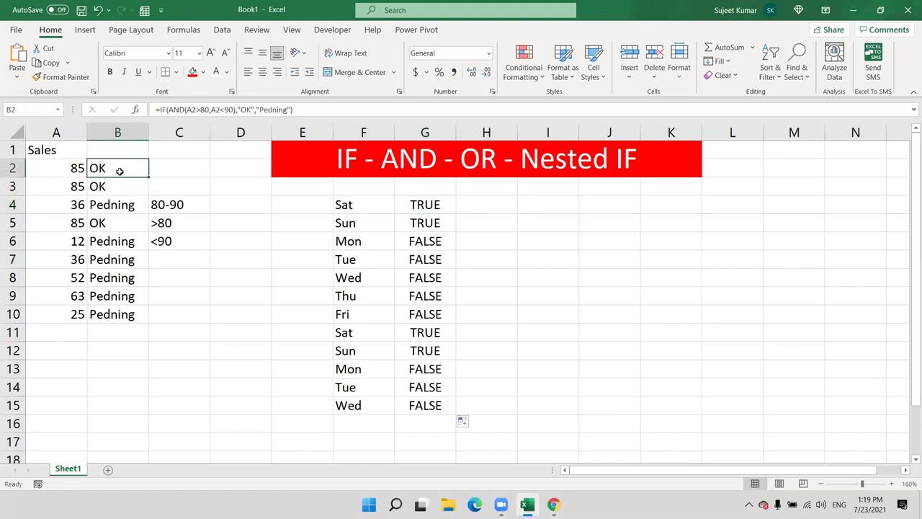
{"action": "left_click", "coordinate": [428, 212]}
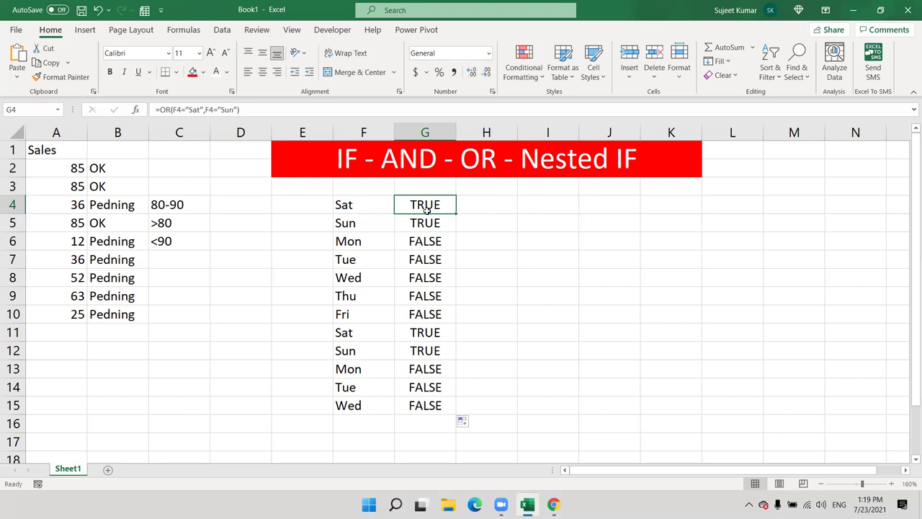
Enter 500, 800 and 400 in D4:D6 beside the 80-90, >80 and <90 conditions.
{"action": "left_click", "coordinate": [170, 211]}
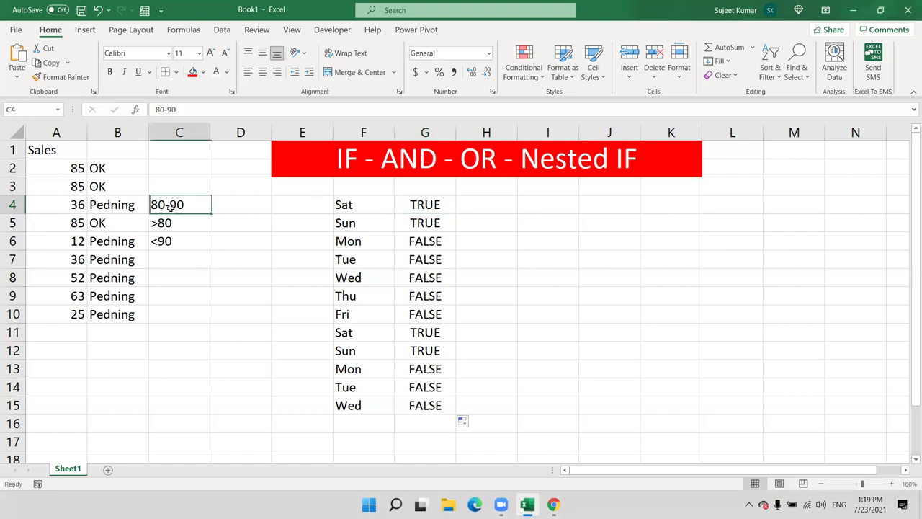
{"action": "left_click", "coordinate": [228, 209]}
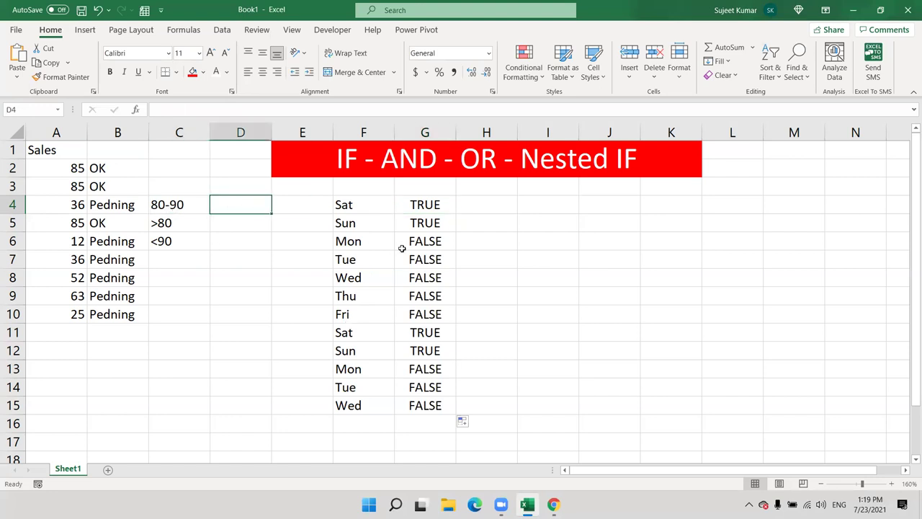
{"action": "type", "text": "500"}
{"action": "key", "text": "Return"}
{"action": "key", "text": "Left"}
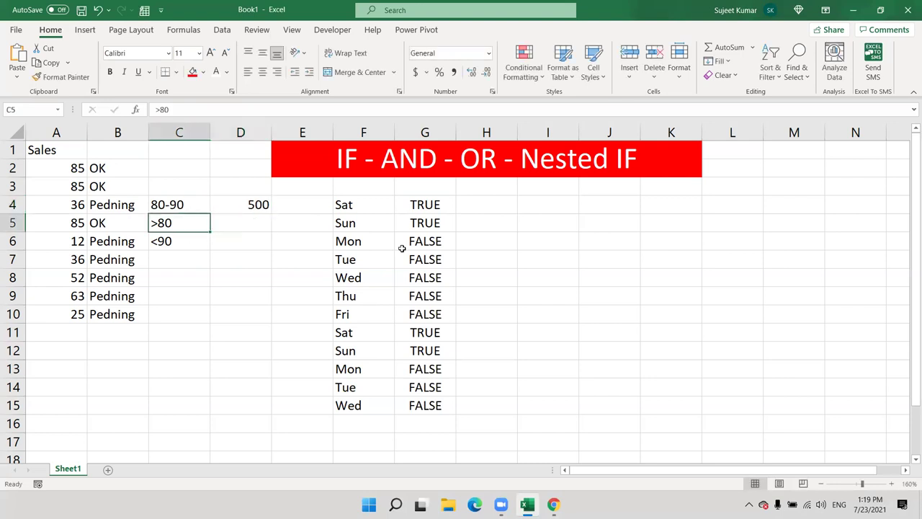
{"action": "key", "text": "Right"}
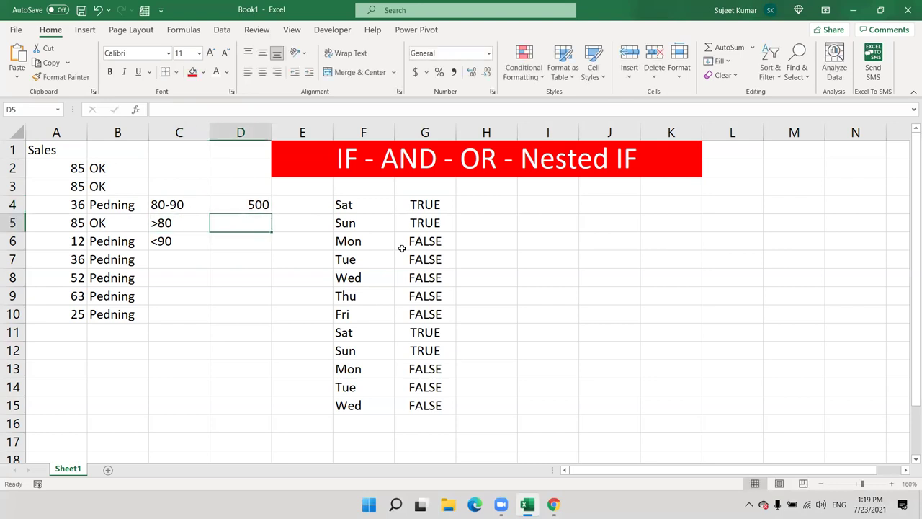
{"action": "type", "text": "800"}
{"action": "key", "text": "Return"}
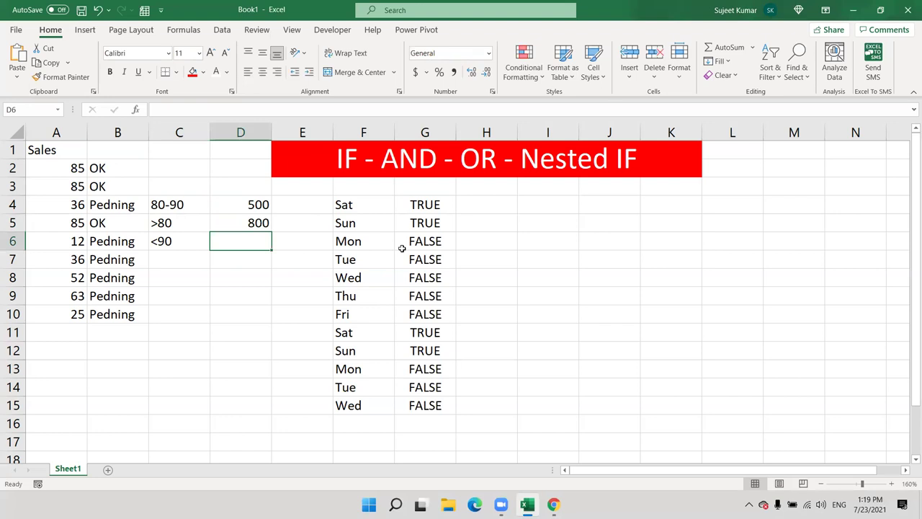
{"action": "type", "text": "400"}
{"action": "key", "text": "Return"}
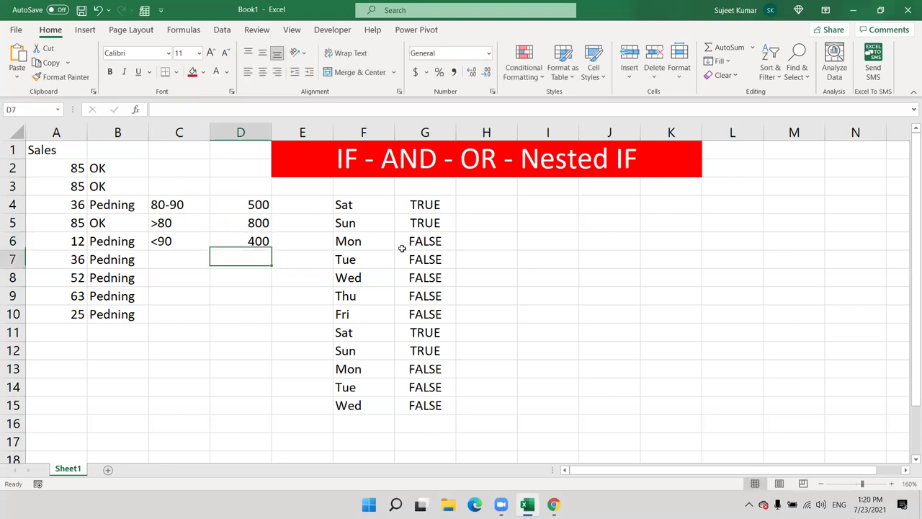
{"action": "left_click_drag", "start_coordinate": [244, 205], "coordinate": [243, 245]}
{"action": "left_click_drag", "start_coordinate": [180, 206], "coordinate": [177, 243]}
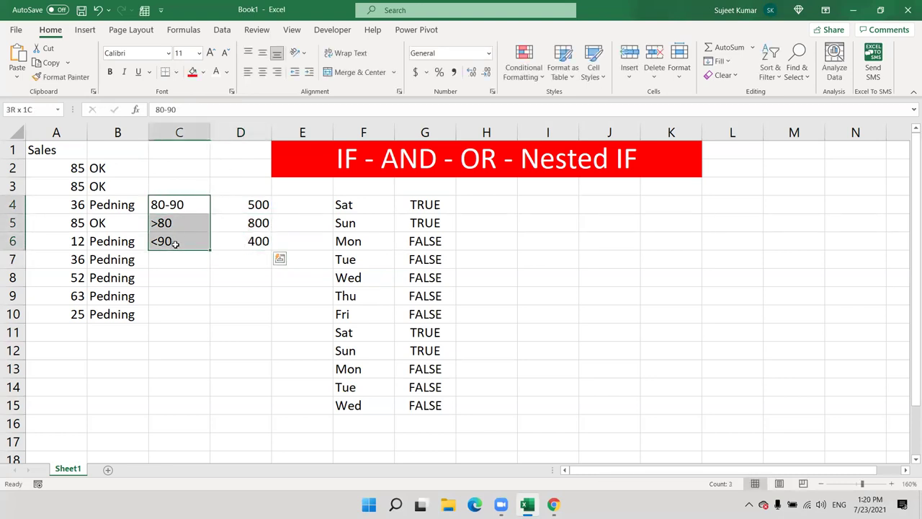
{"action": "left_click_drag", "start_coordinate": [259, 207], "coordinate": [257, 243]}
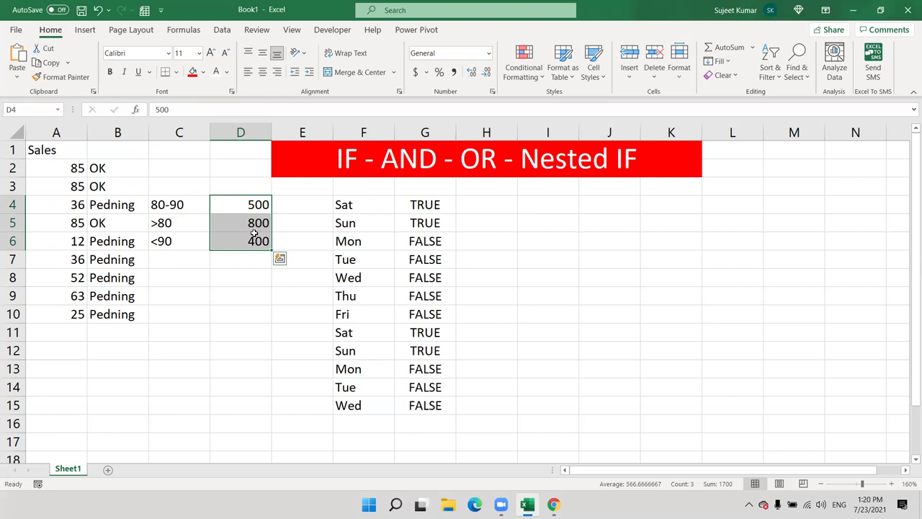
Clear the IF formulas from B2:B10 and return to B2.
{"action": "left_click", "coordinate": [120, 173]}
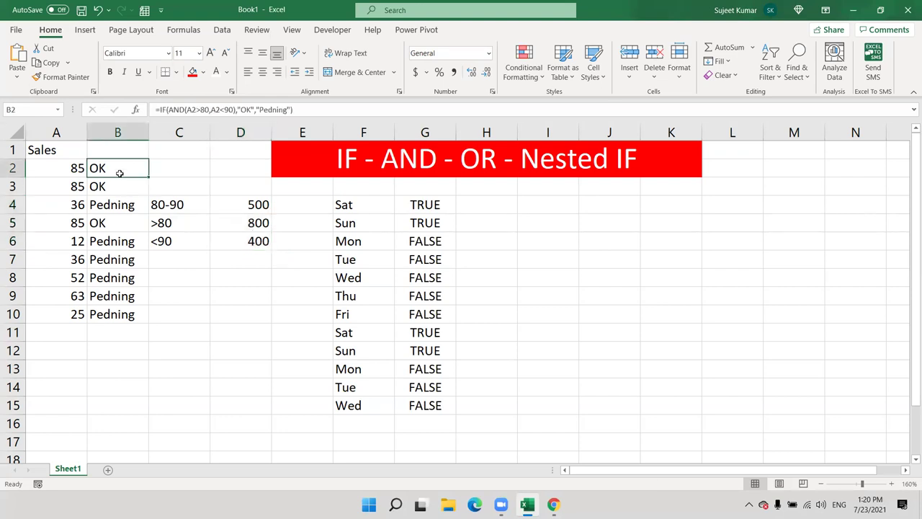
{"action": "key", "text": "ctrl+shift+Down"}
{"action": "key", "text": "Delete"}
{"action": "key", "text": "Right"}
{"action": "key", "text": "Down"}
{"action": "key", "text": "shift+Down"}
{"action": "key", "text": "Up"}
{"action": "key", "text": "Left"}
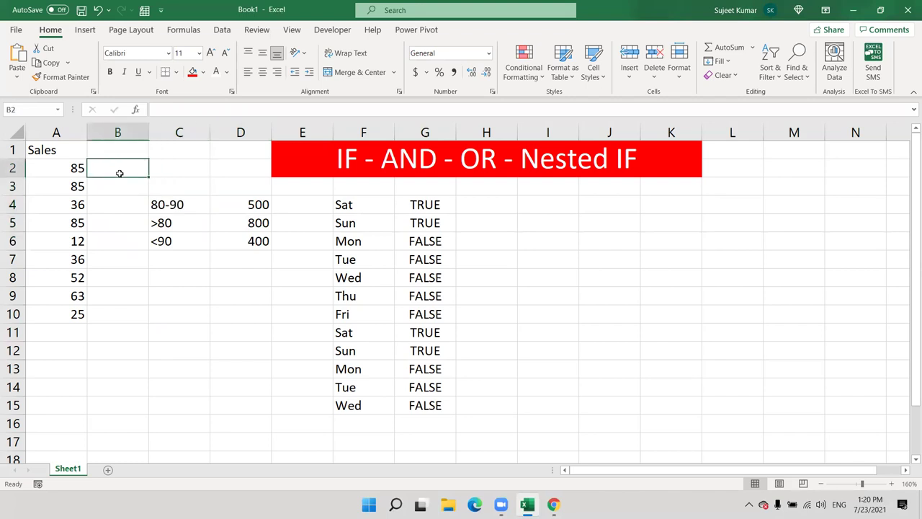
Start a formula in B2 that returns 500 if A2>=80 and otherwise opens a second IF on A2.
{"action": "type", "text": "=IF("}
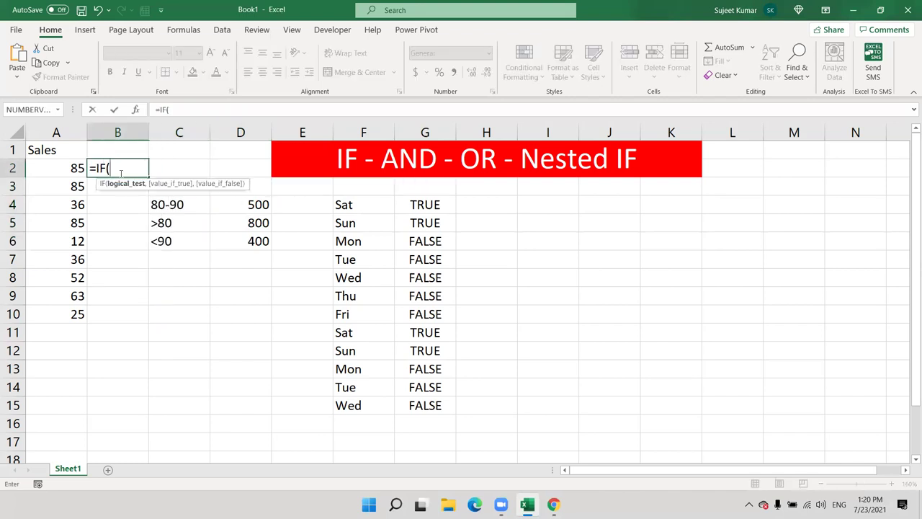
{"action": "key", "text": "Left"}
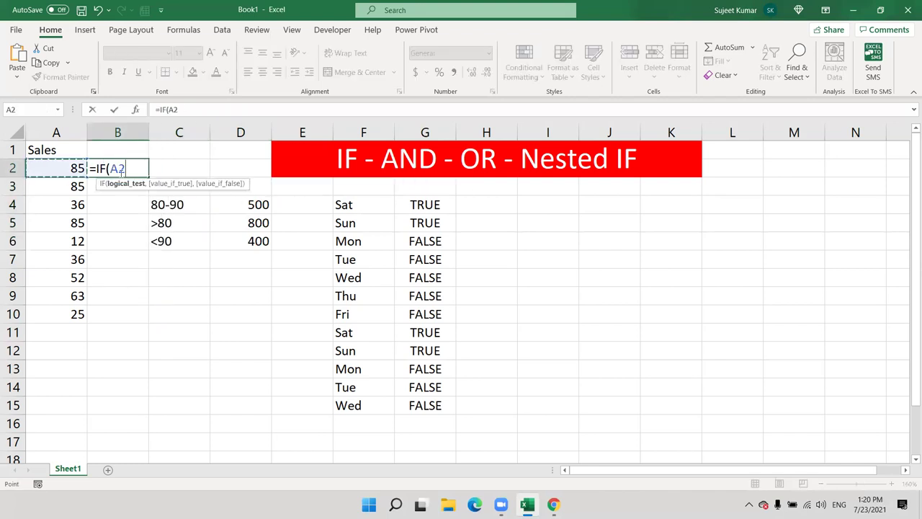
{"action": "type", "text": ">"}
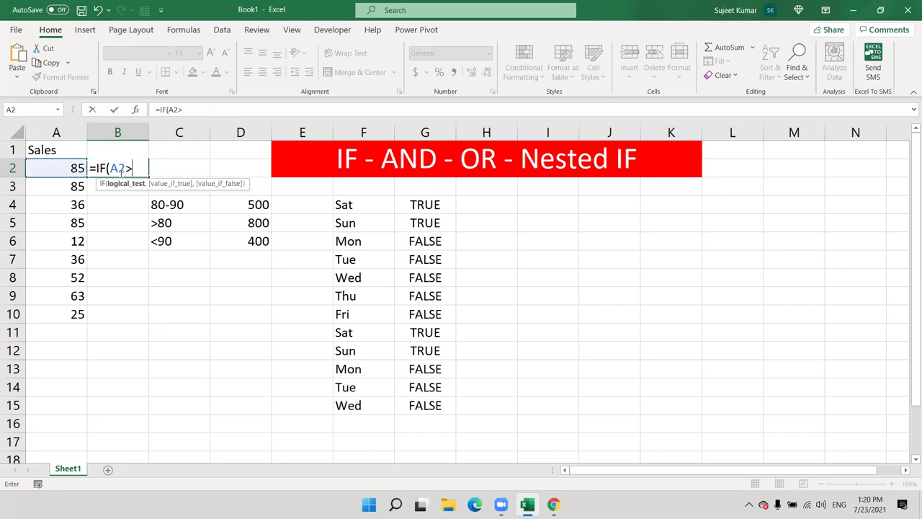
{"action": "type", "text": "=80,500"}
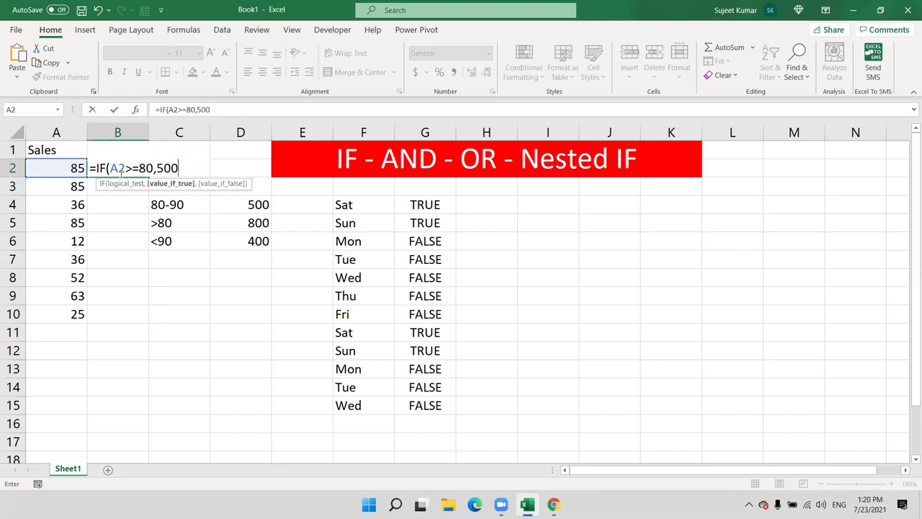
{"action": "type", "text": ","}
{"action": "type", "text": "IF("}
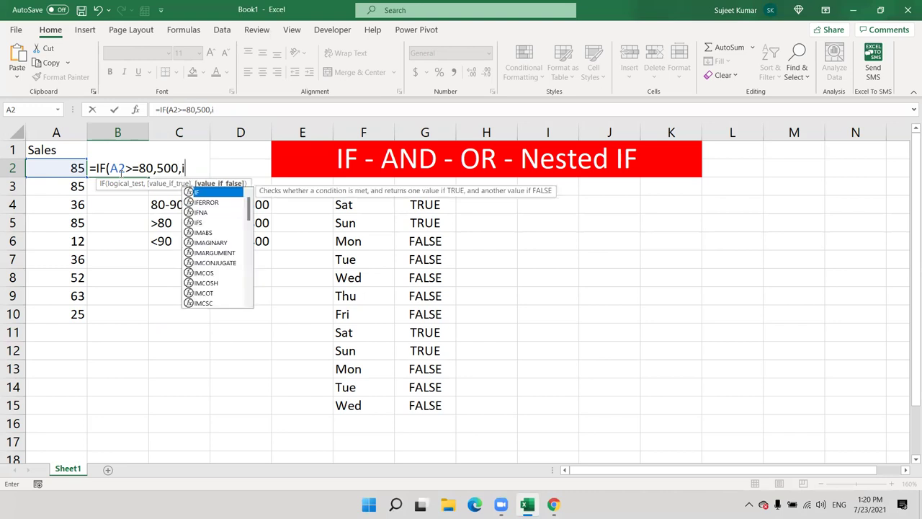
{"action": "key", "text": "Left"}
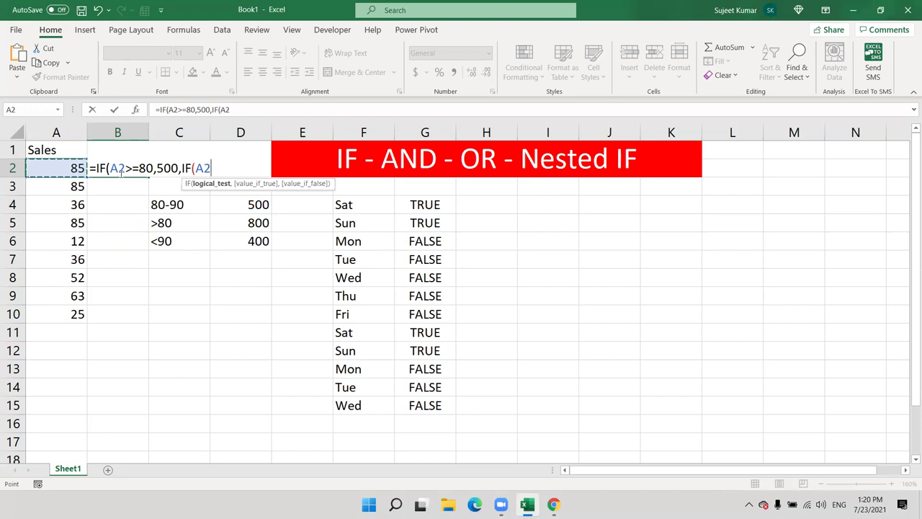
Replace the 500 result in B2's unfinished formula with a nested IF that tests A2<=90.
{"action": "key", "text": "BackSpace"}
{"action": "key", "text": "BackSpace"}
{"action": "key", "text": "BackSpace"}
{"action": "key", "text": "BackSpace"}
{"action": "key", "text": "BackSpace"}
{"action": "key", "text": "BackSpace"}
{"action": "key", "text": "BackSpace"}
{"action": "key", "text": "BackSpace"}
{"action": "key", "text": "BackSpace"}
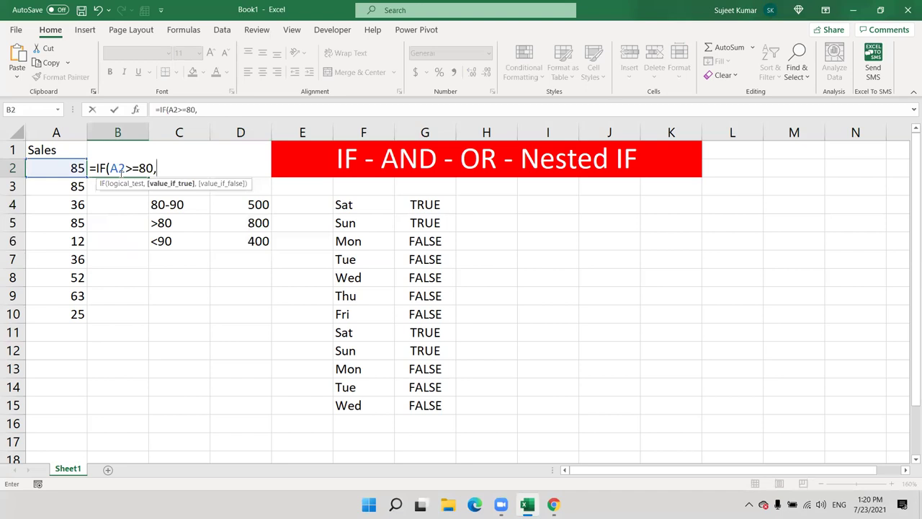
{"action": "type", "text": "if("}
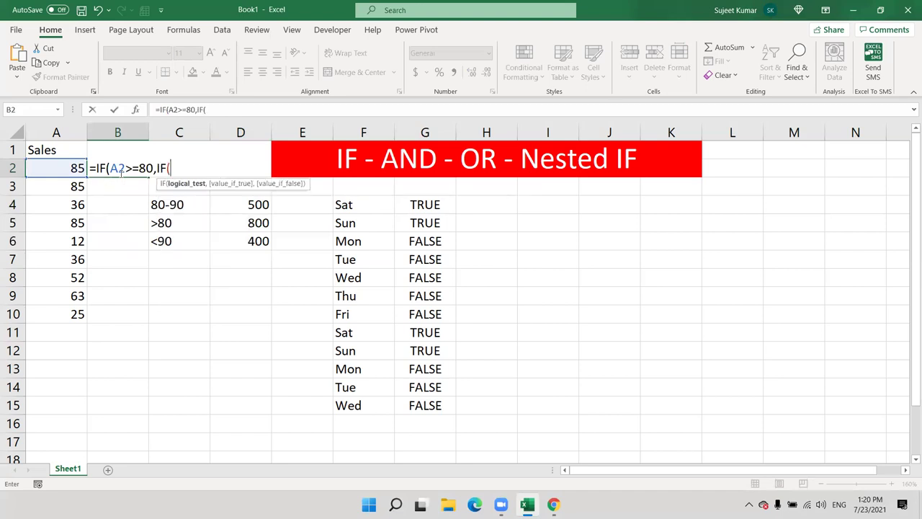
{"action": "left_click", "coordinate": [53, 171]}
{"action": "type", "text": "<=90,"}
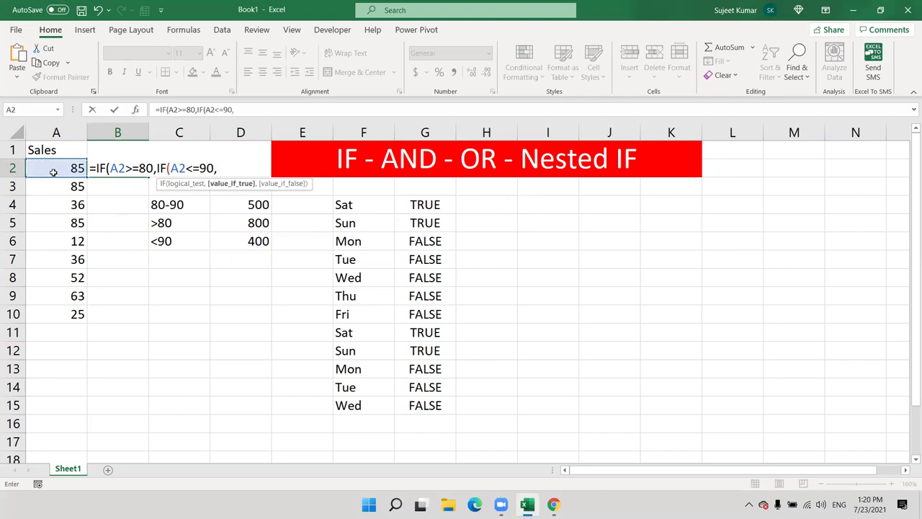
Complete the B2 formula with 500 and 800 as the inner IF's results and 400 as the outer false result.
{"action": "type", "text": "500,"}
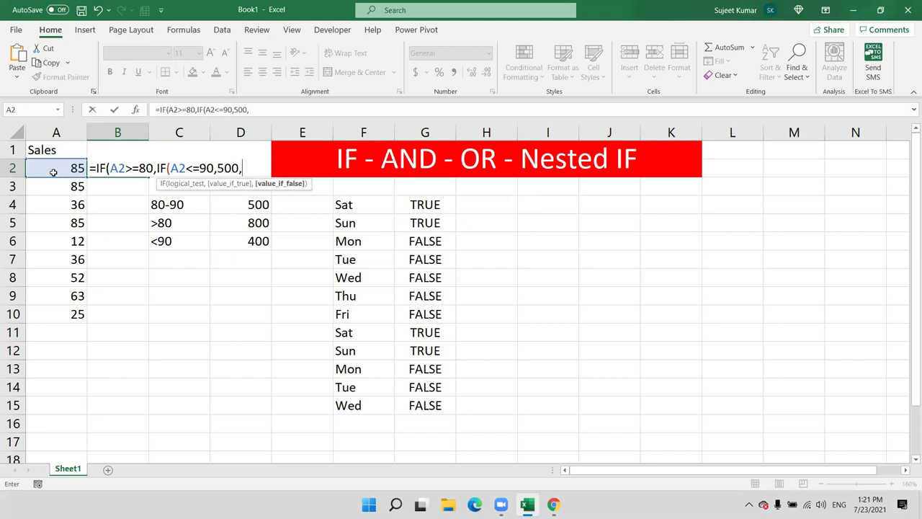
{"action": "type", "text": "800,"}
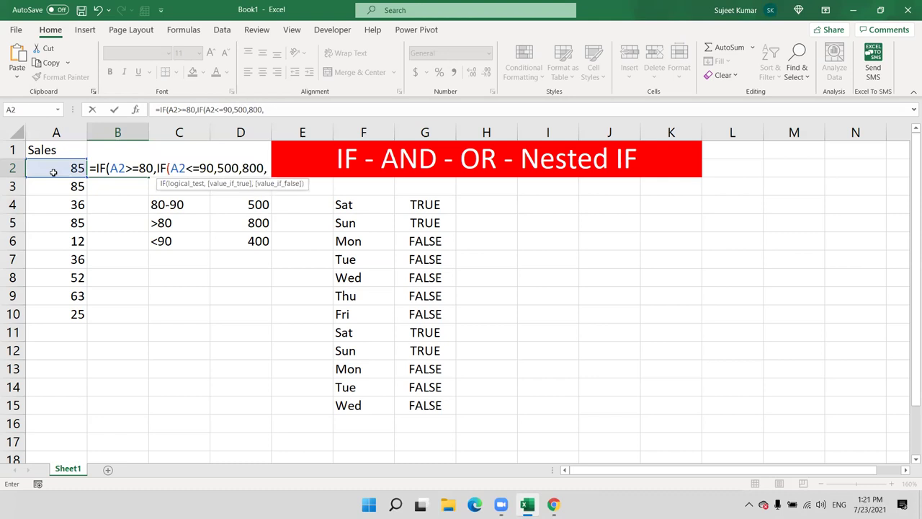
{"action": "type", "text": ")"}
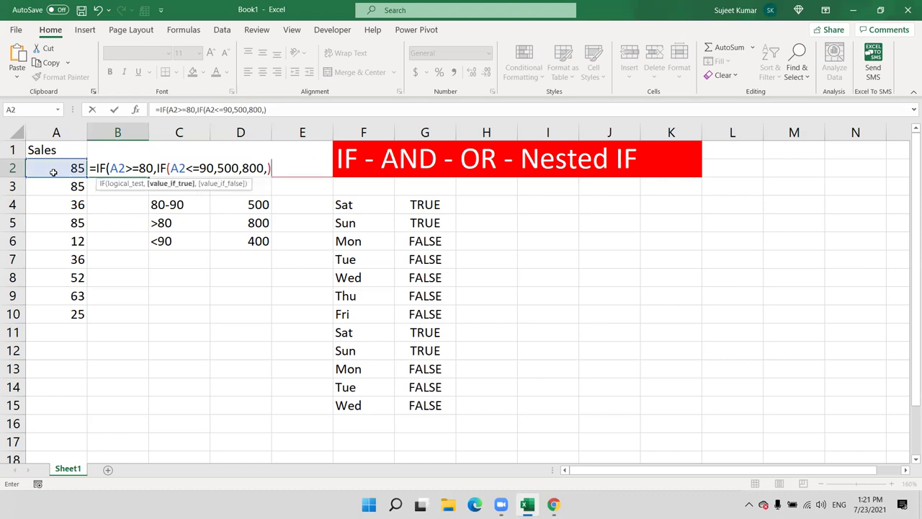
{"action": "type", "text": ",400"}
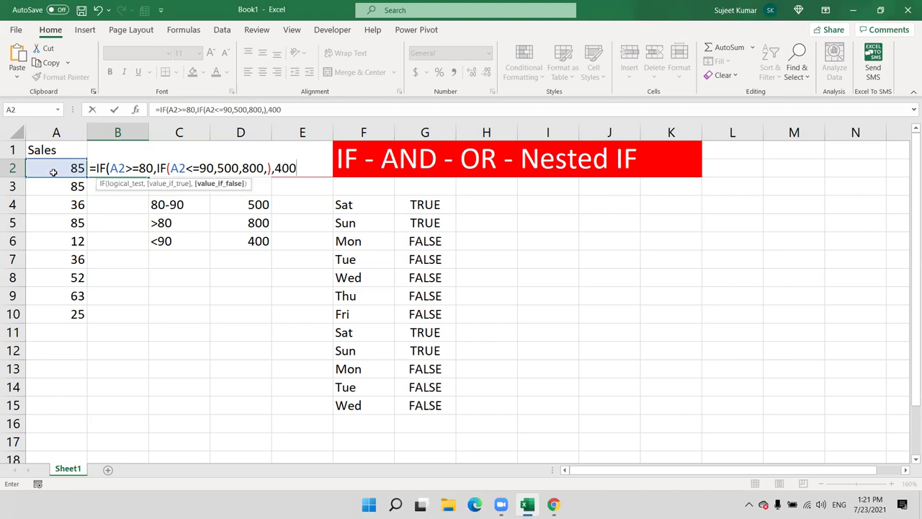
{"action": "type", "text": ")"}
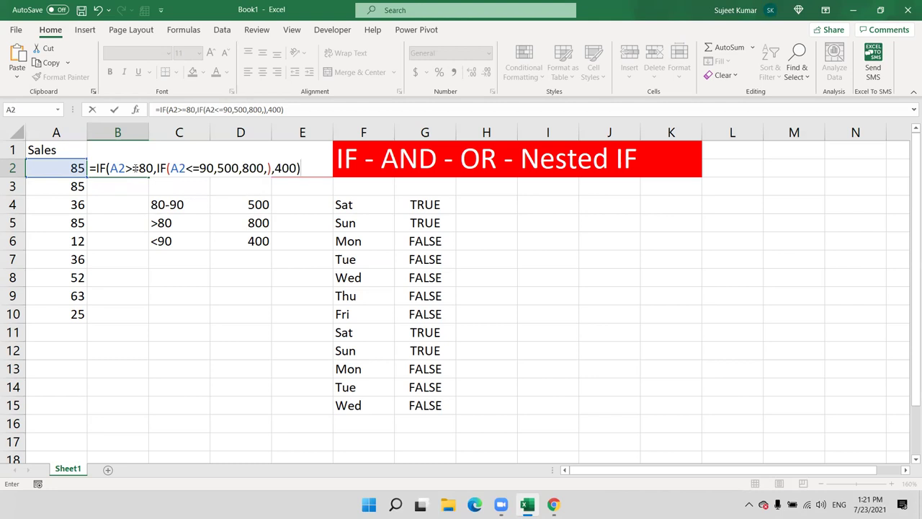
Examine the outer test, the nested IF and the result values in the B2 formula.
{"action": "double_click", "coordinate": [117, 168]}
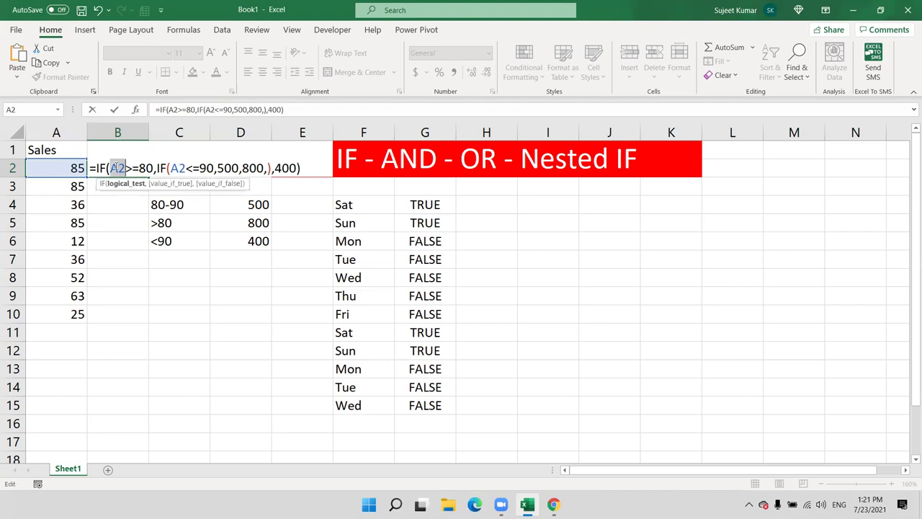
{"action": "left_click_drag", "start_coordinate": [156, 167], "coordinate": [272, 168]}
{"action": "left_click", "coordinate": [287, 168]}
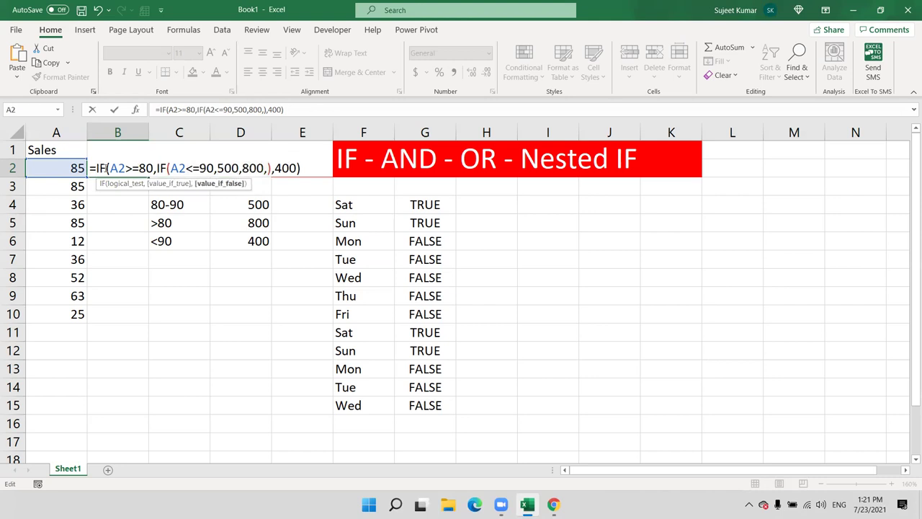
{"action": "left_click_drag", "start_coordinate": [116, 167], "coordinate": [270, 172]}
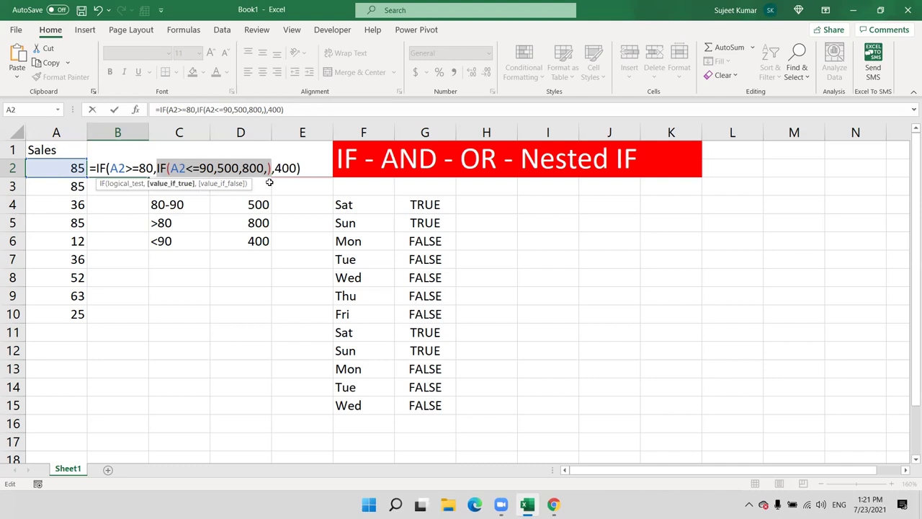
{"action": "double_click", "coordinate": [292, 168]}
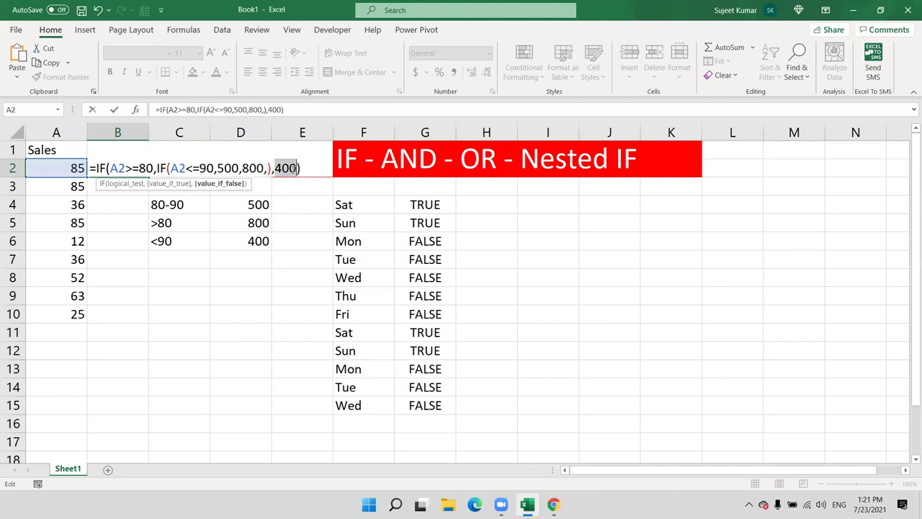
{"action": "left_click", "coordinate": [175, 167]}
{"action": "left_click_drag", "start_coordinate": [174, 168], "coordinate": [200, 167]}
{"action": "left_click", "coordinate": [232, 168]}
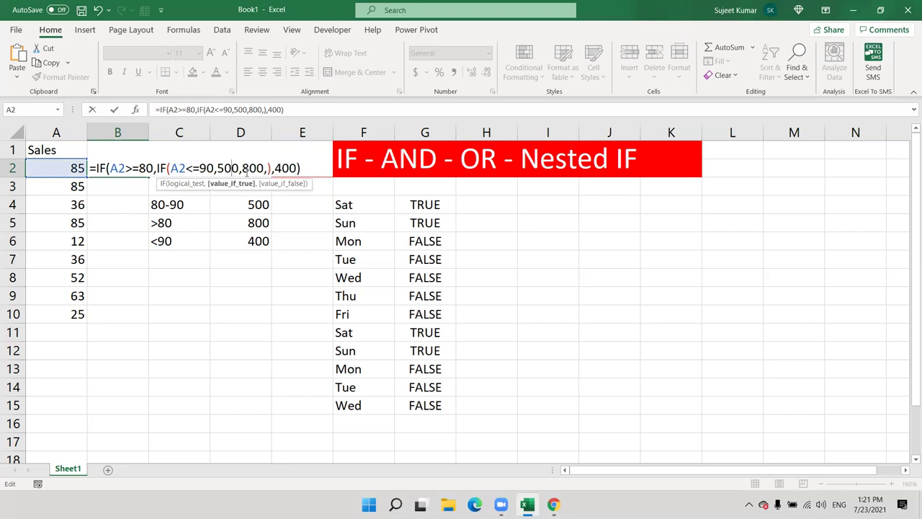
{"action": "left_click", "coordinate": [257, 168]}
Remove the extra comma after 800 and enter the B2 formula as =IF(A2>=80,IF(A2<=90,500,800),400).
{"action": "key", "text": "Return"}
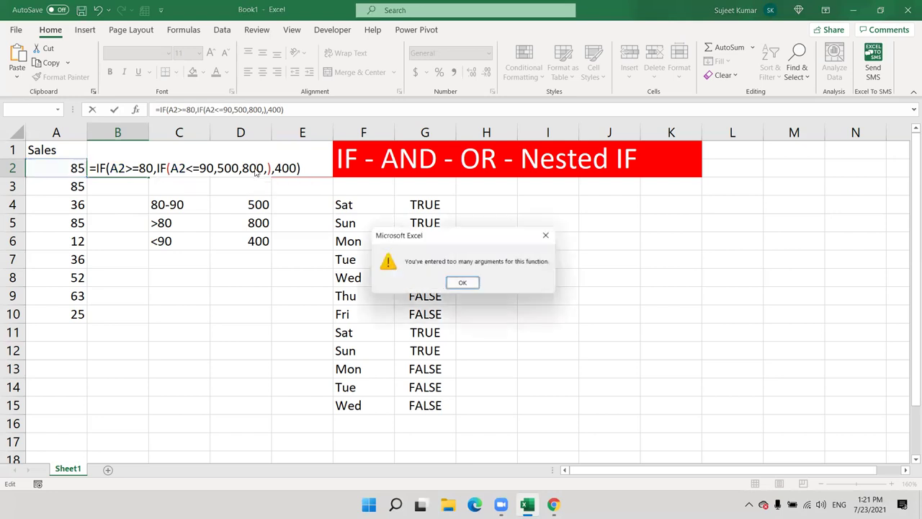
{"action": "key", "text": "Return"}
{"action": "key", "text": "Right"}
{"action": "key", "text": "Right"}
{"action": "key", "text": "BackSpace"}
{"action": "key", "text": "Return"}
Fill the B2 formula down beside the sales values to B10, clearing the surplus results in B11:B15.
{"action": "left_click", "coordinate": [144, 173]}
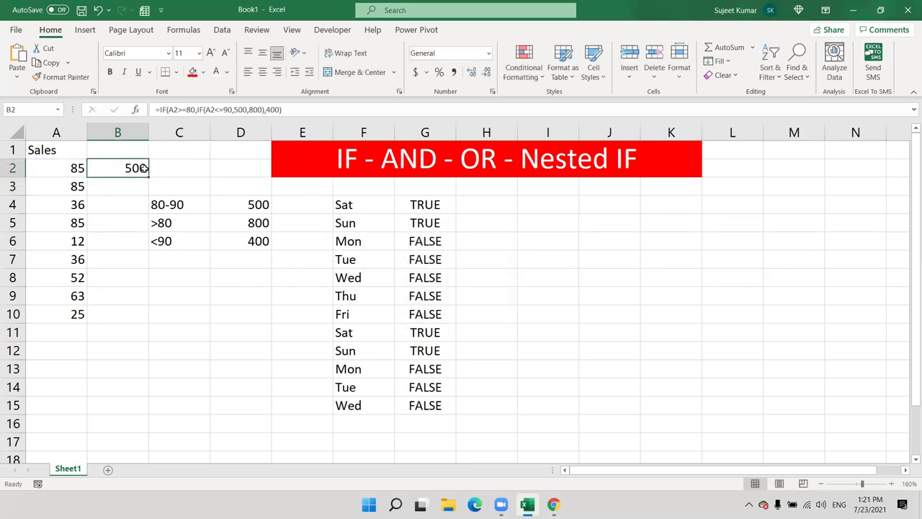
{"action": "double_click", "coordinate": [148, 177]}
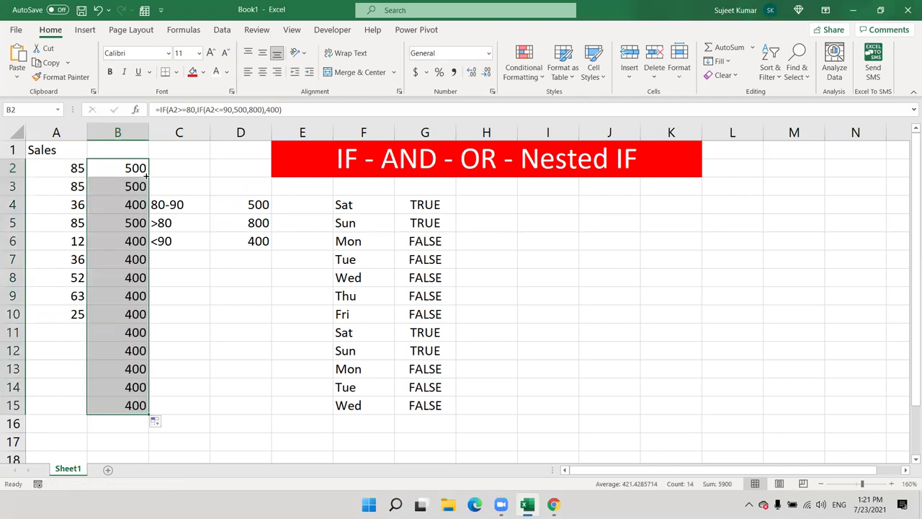
{"action": "left_click", "coordinate": [122, 326]}
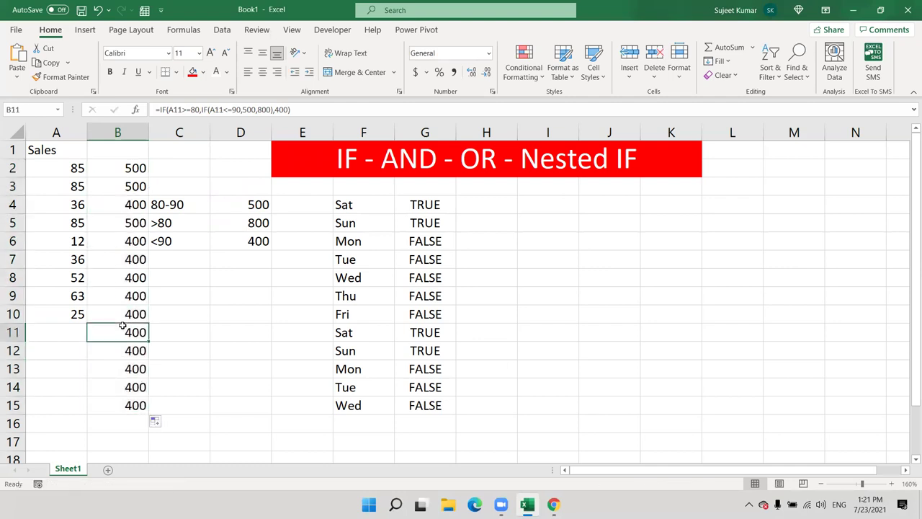
{"action": "key", "text": "ctrl+shift+Down"}
{"action": "key", "text": "Delete"}
{"action": "key", "text": "Up"}
{"action": "key", "text": "ctrl+Up"}
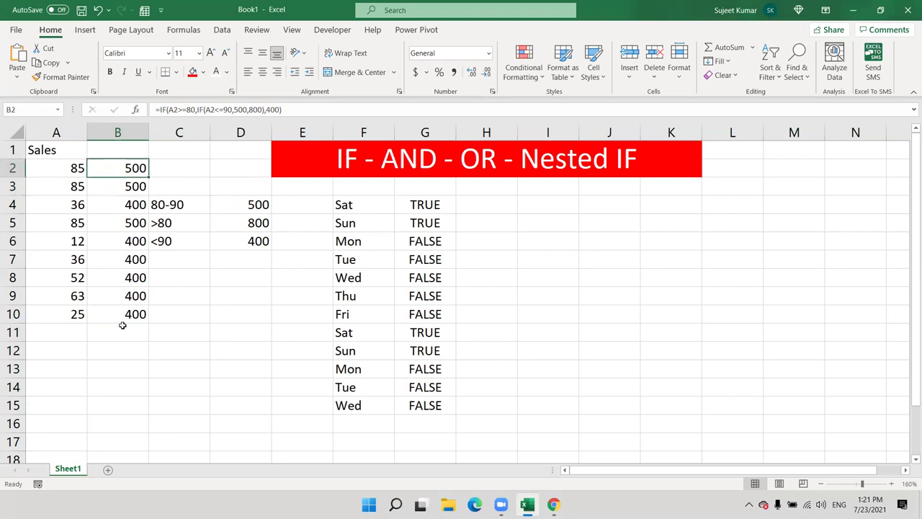
{"action": "key", "text": "F2"}
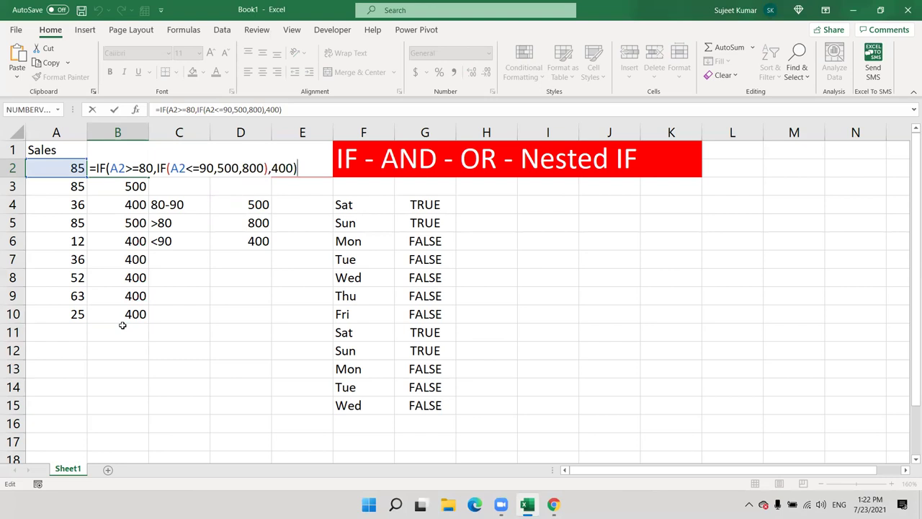
{"action": "key", "text": "Escape"}
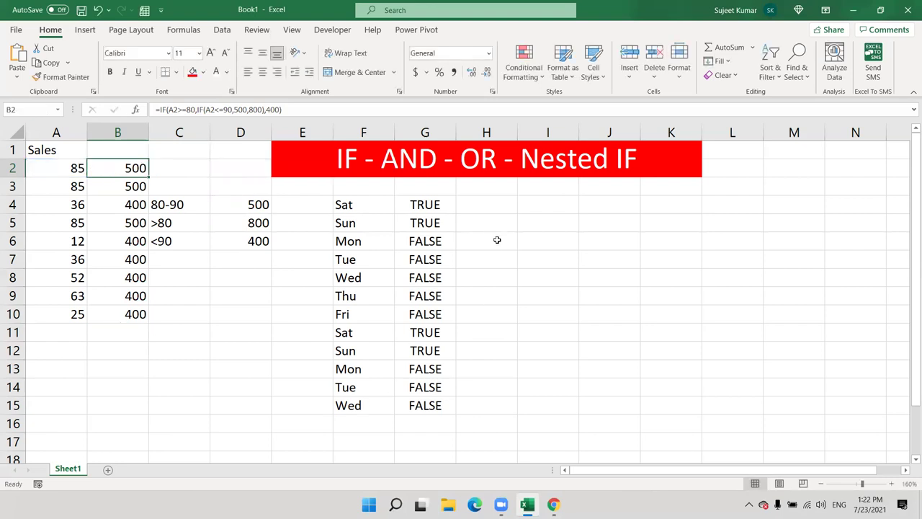
Start a formula in H4 that returns "HD" if F4="Sat" and otherwise opens a second IF.
{"action": "left_click", "coordinate": [488, 210]}
{"action": "type", "text": "=IF("}
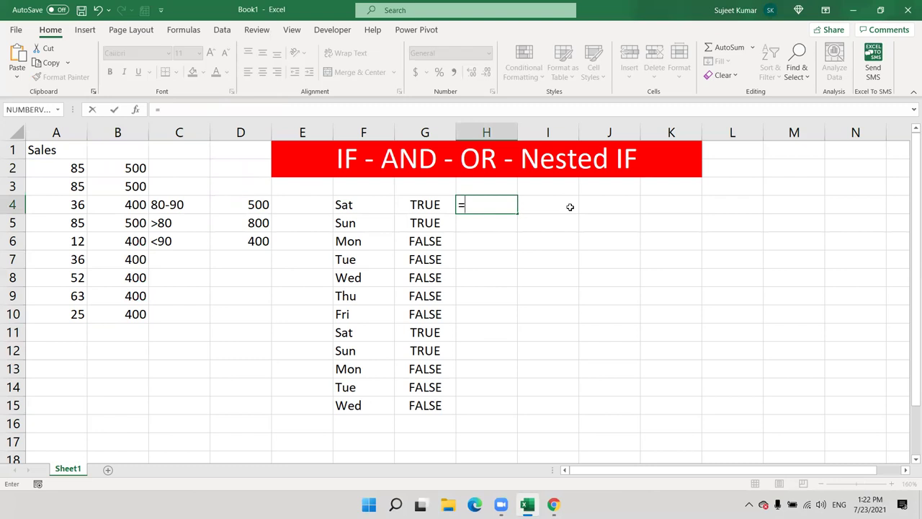
{"action": "key", "text": "Left"}
{"action": "key", "text": "Left"}
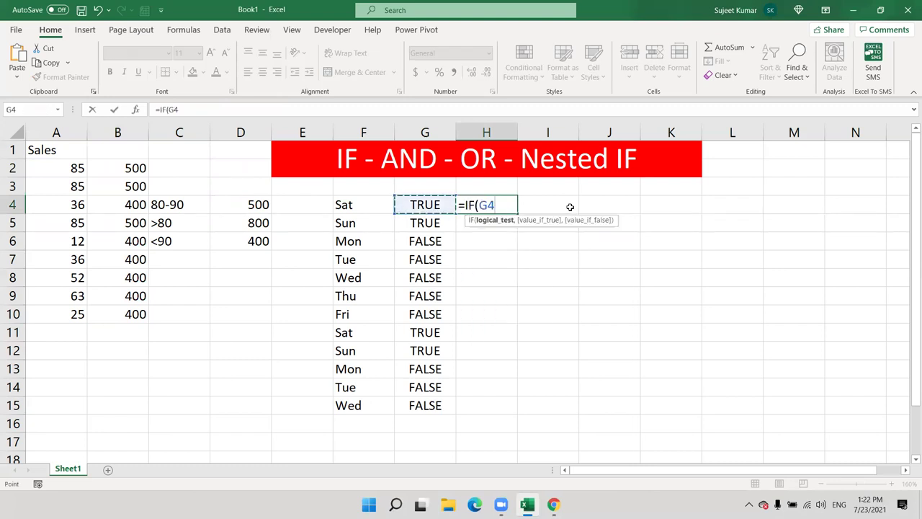
{"action": "type", "text": "=\"Saty"}
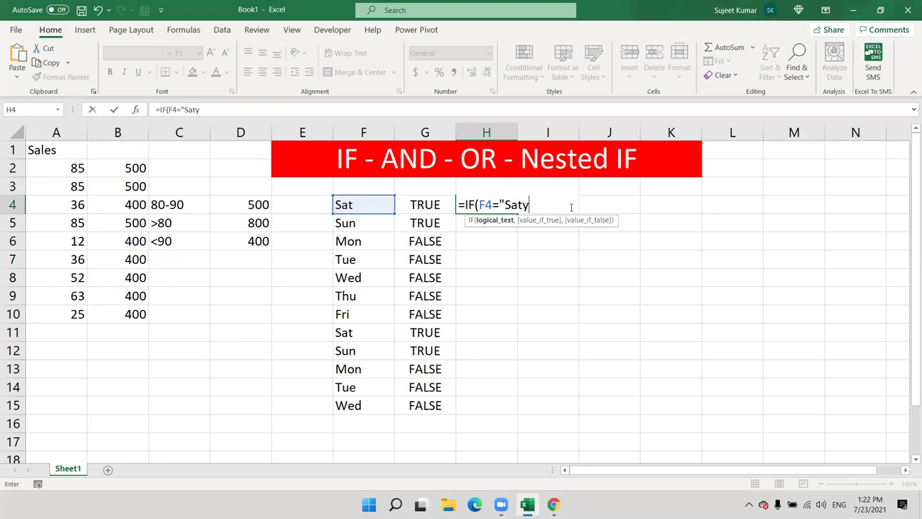
{"action": "key", "text": "BackSpace"}
{"action": "type", "text": "\","}
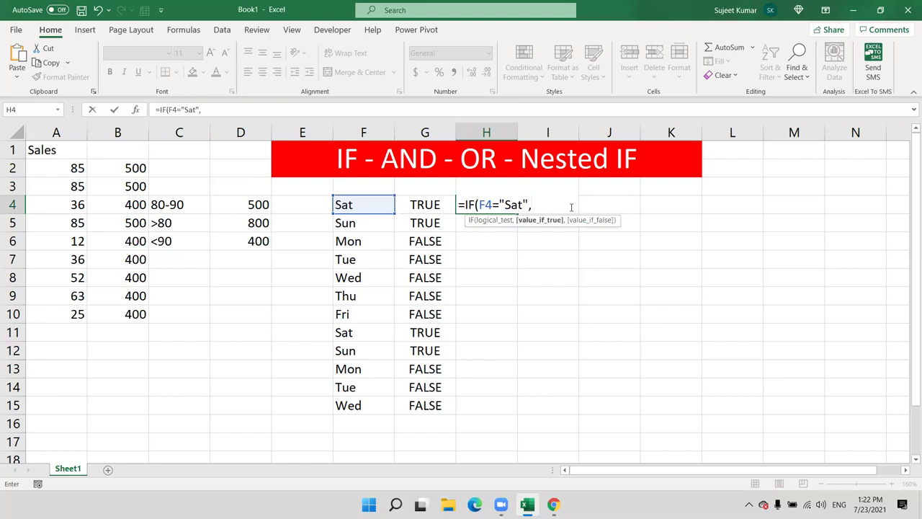
{"action": "type", "text": "\"w"}
{"action": "key", "text": "BackSpace"}
{"action": "type", "text": "HD\",IF("}
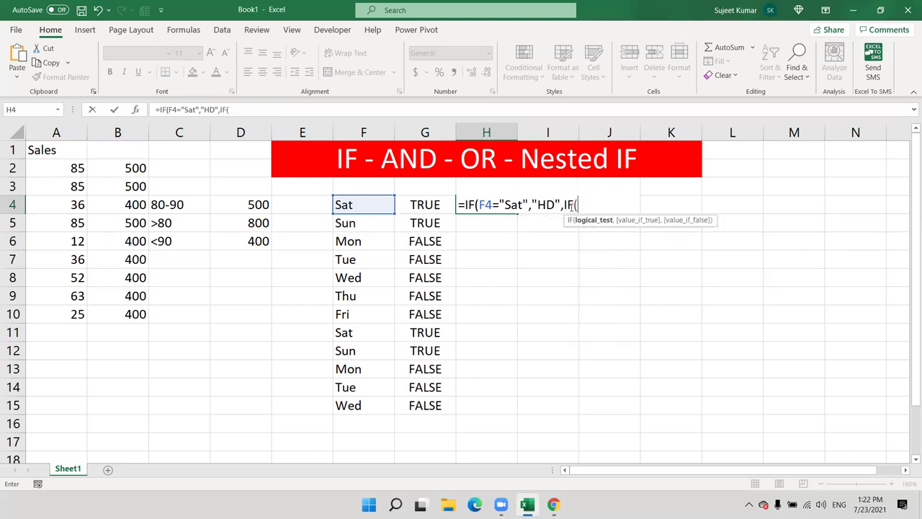
Complete the H4 formula to return "Off" if F4="Sun" and otherwise "Open", and fill it down to H15.
{"action": "left_click", "coordinate": [383, 204]}
{"action": "type", "text": "=\"Sun"}
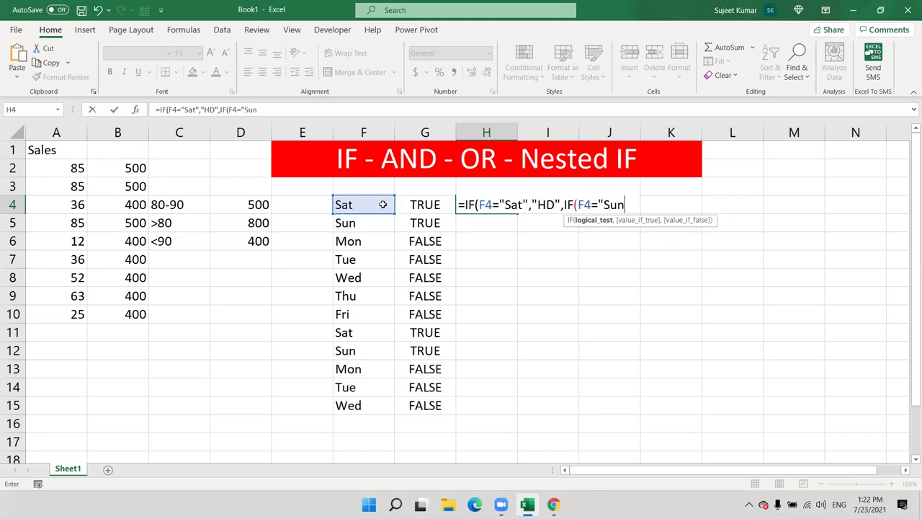
{"action": "type", "text": "\","}
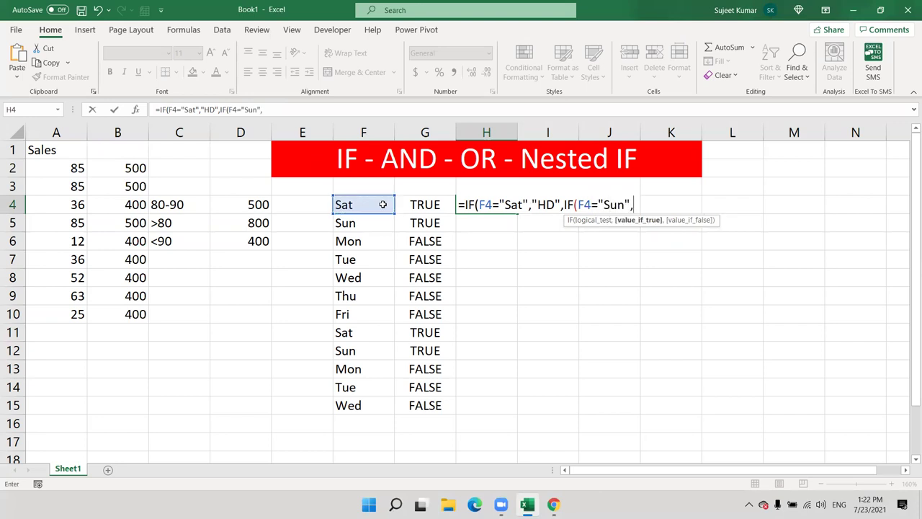
{"action": "type", "text": "\"Off\",\"Open\""}
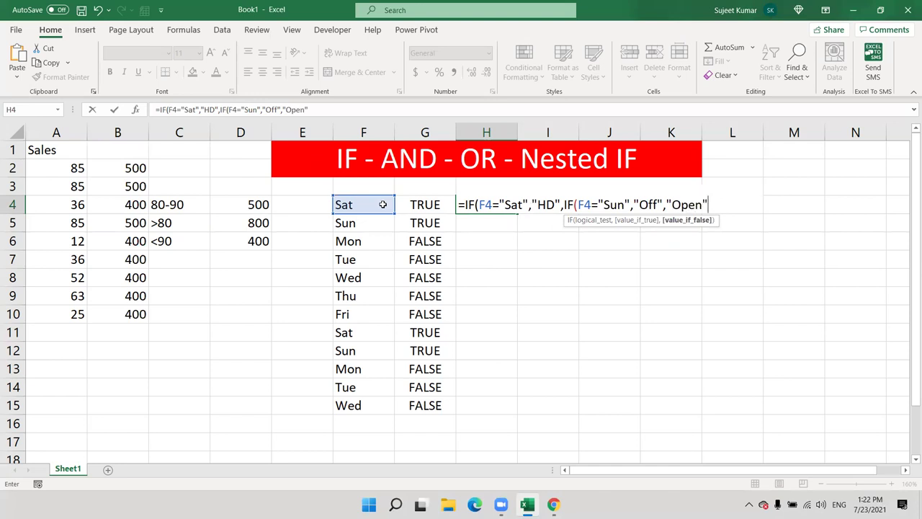
{"action": "type", "text": "))"}
{"action": "key", "text": "Return"}
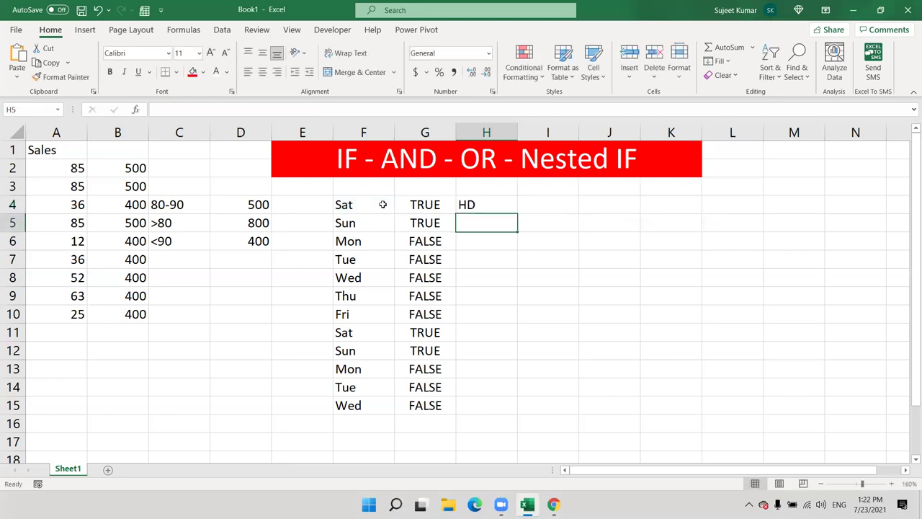
{"action": "key", "text": "Up"}
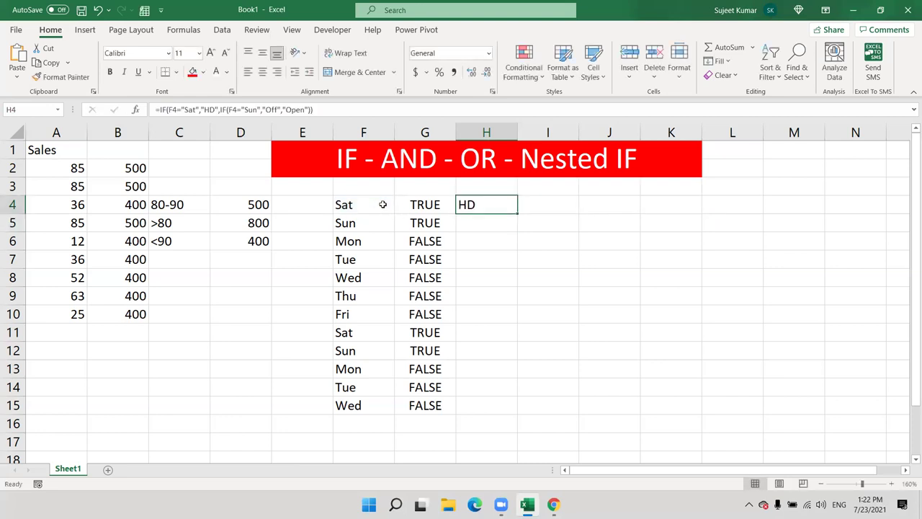
{"action": "double_click", "coordinate": [518, 212]}
Examine the conditions and return values of the nested IF formula in H4, from the "Sat" test through to "Open".
{"action": "double_click", "coordinate": [496, 207]}
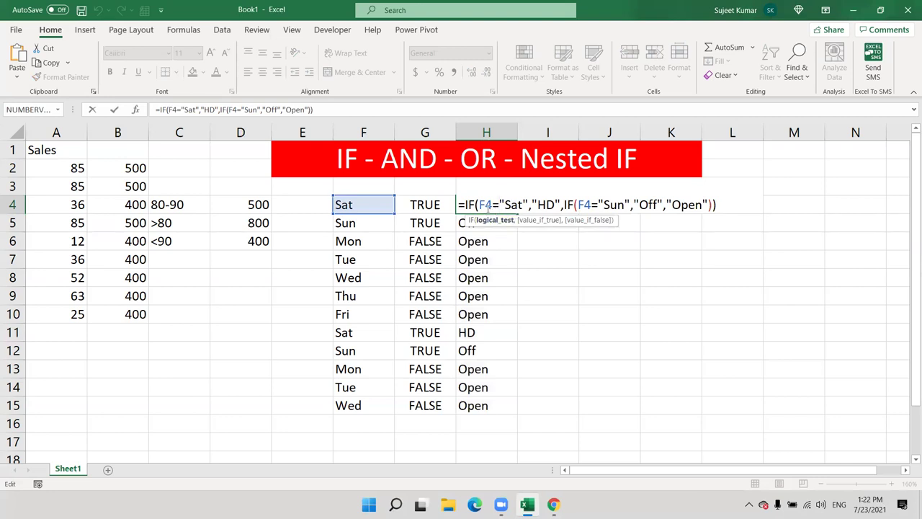
{"action": "double_click", "coordinate": [486, 206]}
{"action": "double_click", "coordinate": [509, 205]}
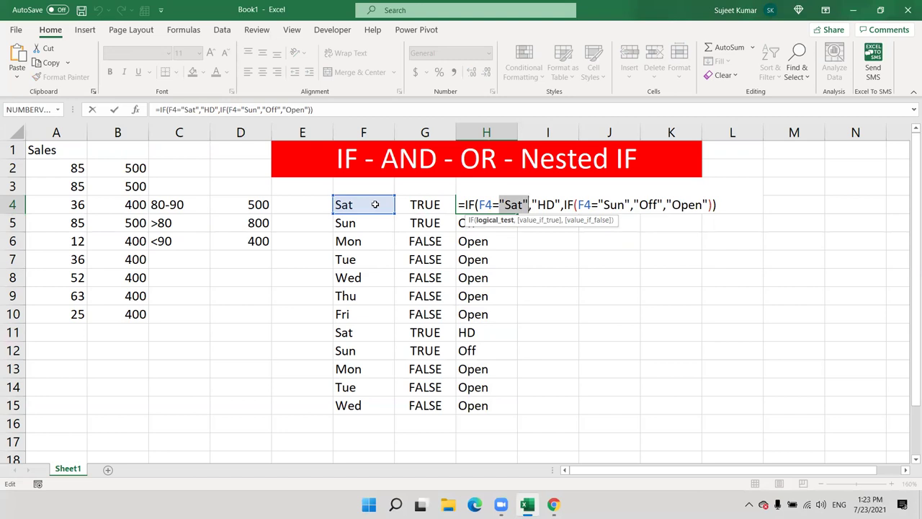
{"action": "double_click", "coordinate": [549, 205]}
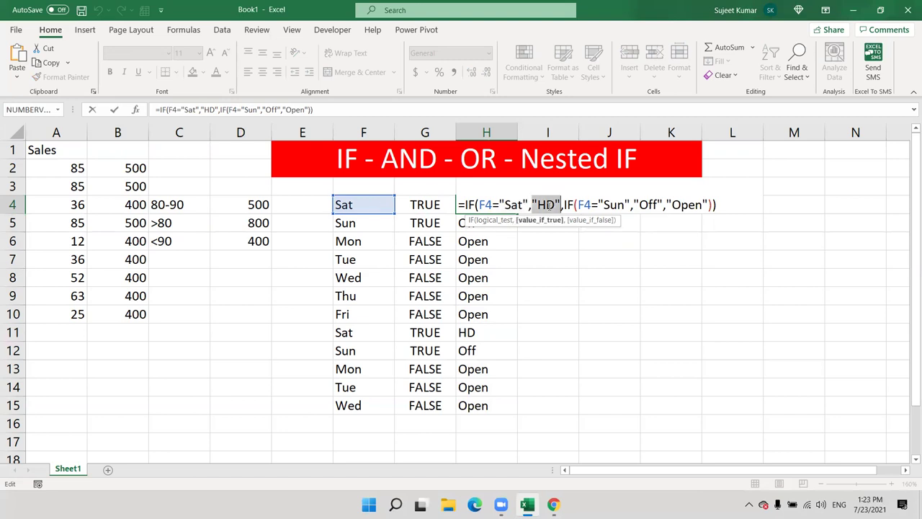
{"action": "double_click", "coordinate": [488, 205]}
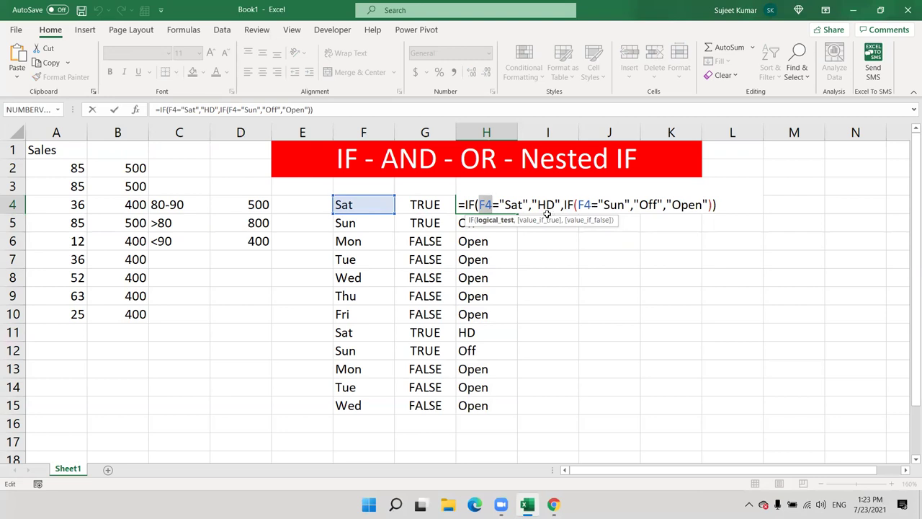
{"action": "left_click", "coordinate": [591, 205]}
{"action": "double_click", "coordinate": [585, 205]}
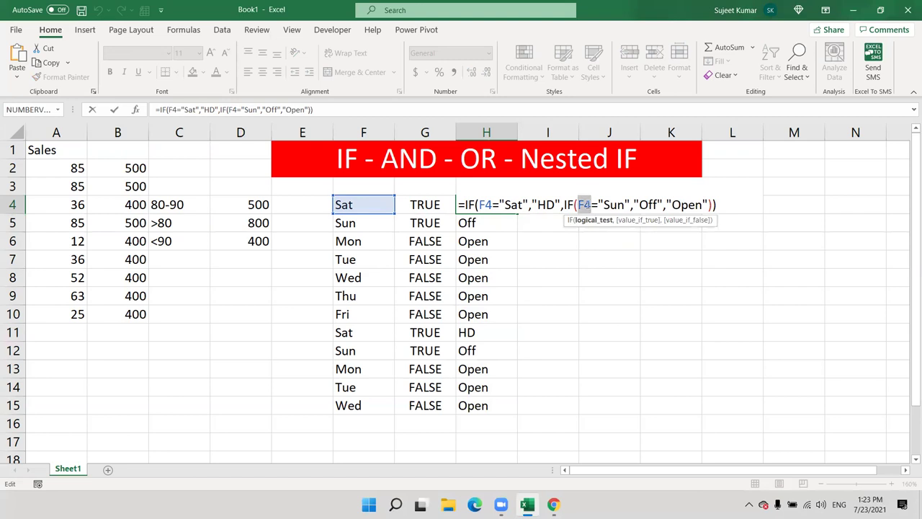
{"action": "left_click", "coordinate": [384, 206]}
{"action": "left_click", "coordinate": [653, 205]}
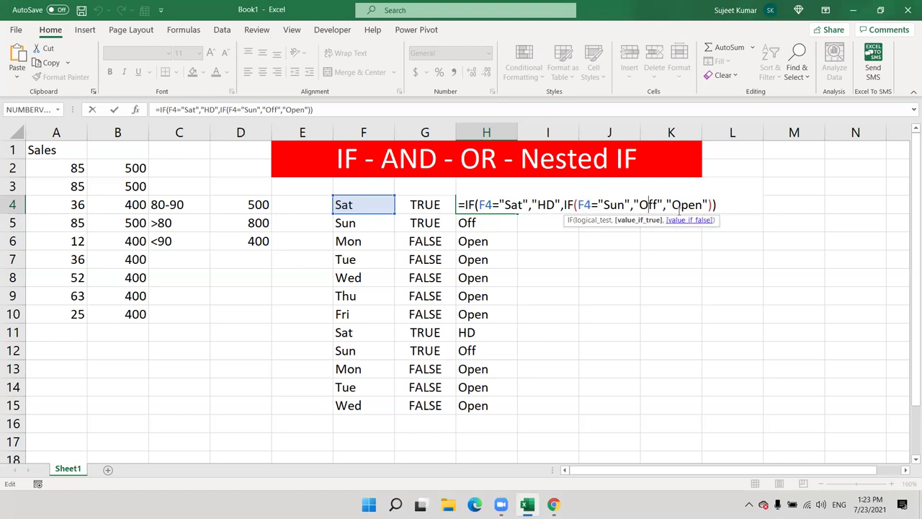
{"action": "double_click", "coordinate": [682, 206]}
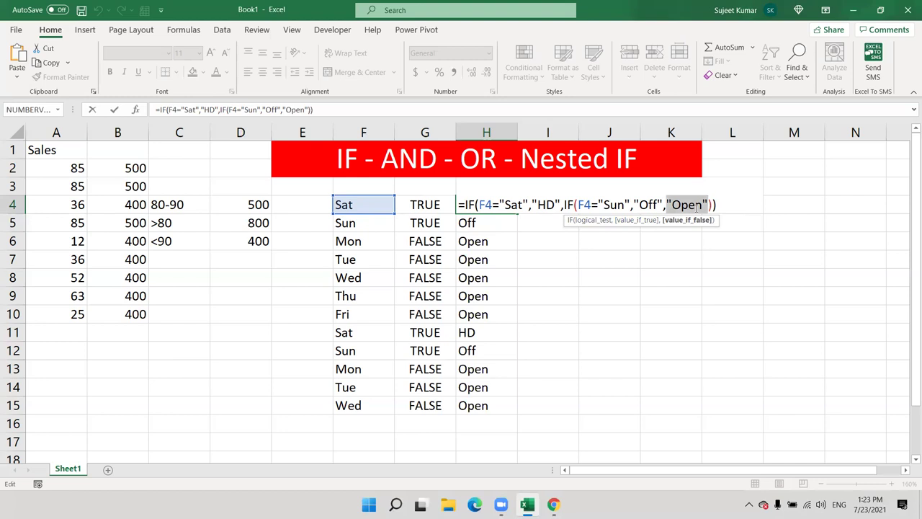
Close the H4 formula without edits and fill it down beside the weekdays to H15.
{"action": "key", "text": "Return"}
{"action": "left_click", "coordinate": [507, 210]}
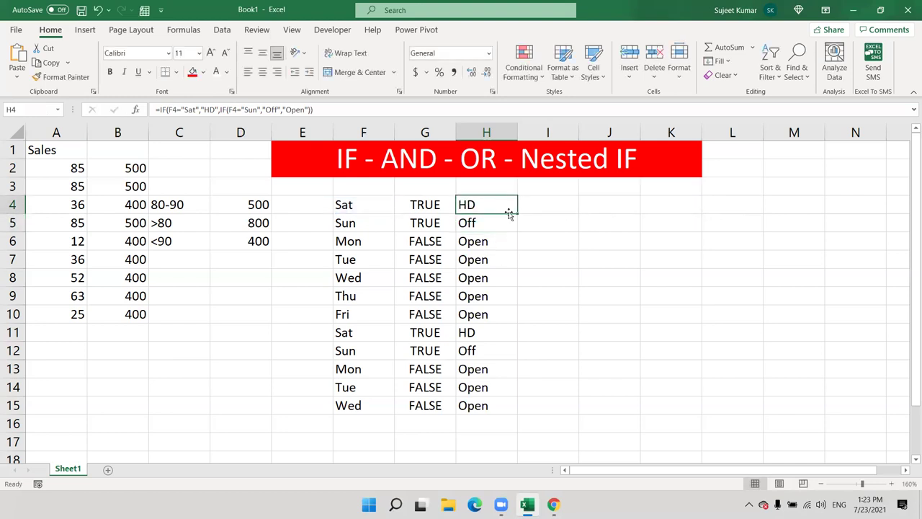
{"action": "double_click", "coordinate": [517, 213]}
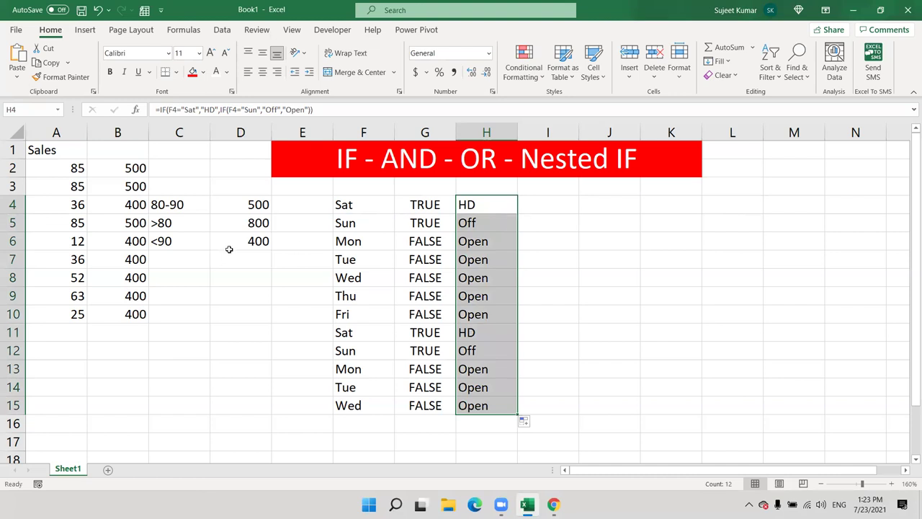
Freeze the panes above row 3 so that rows 1 and 2 stay in place.
{"action": "left_click", "coordinate": [10, 186]}
{"action": "left_click", "coordinate": [326, 30]}
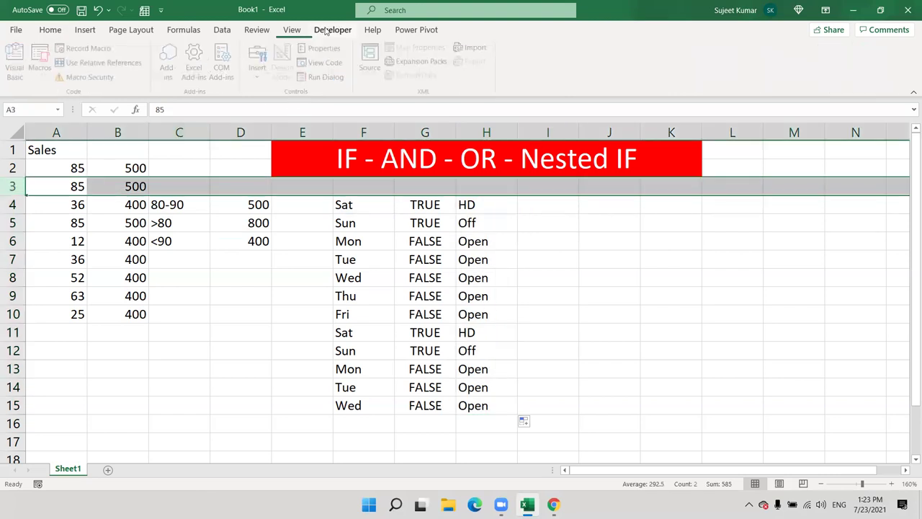
{"action": "left_click", "coordinate": [292, 30]}
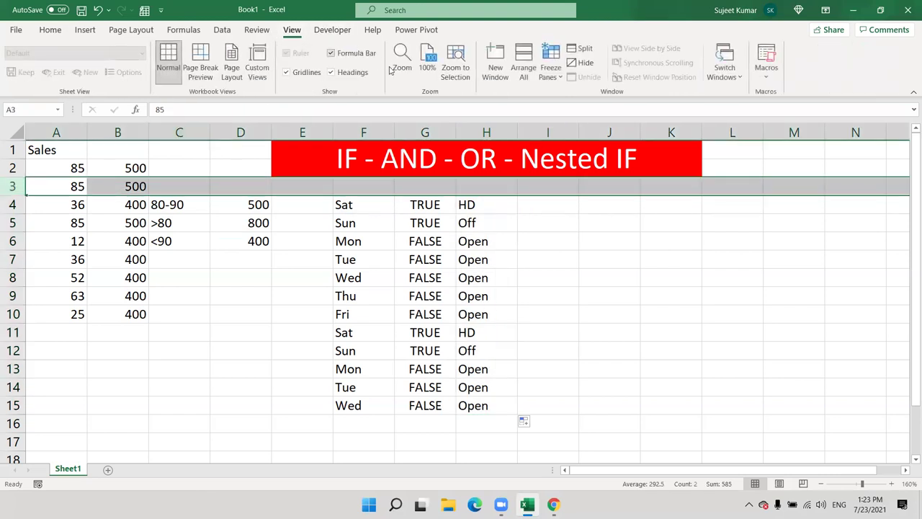
{"action": "left_click", "coordinate": [551, 72]}
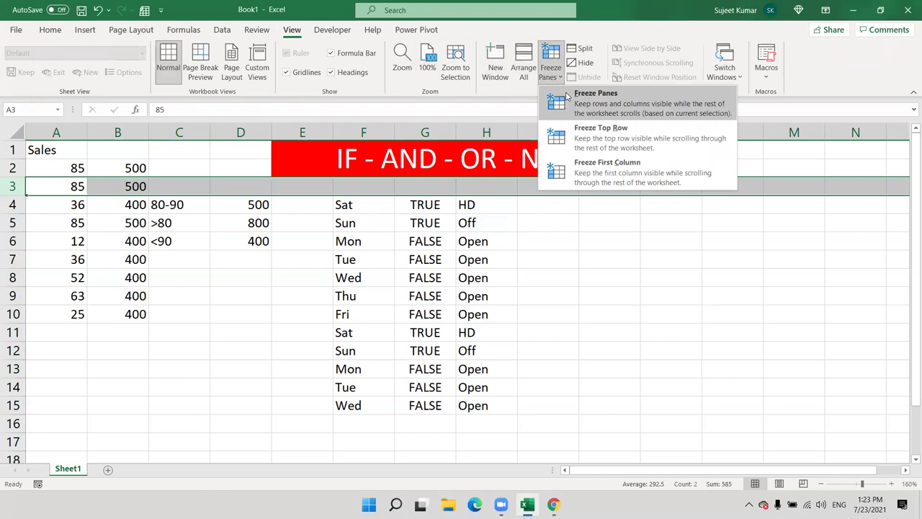
{"action": "left_click", "coordinate": [566, 98]}
Enter the heading "Name" in A18, removing the stray backslash at its end.
{"action": "scroll", "coordinate": [209, 238], "scroll_direction": "down", "scroll_amount": 4}
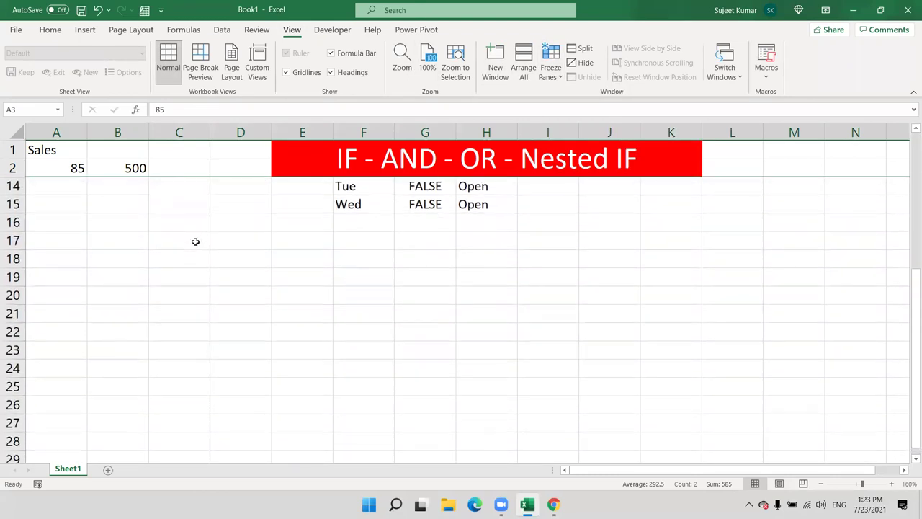
{"action": "left_click", "coordinate": [69, 240]}
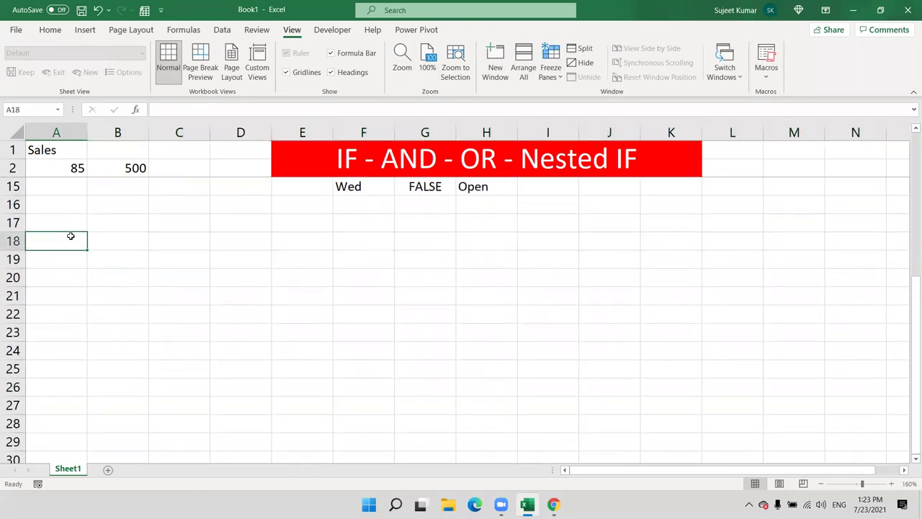
{"action": "type", "text": "Name\\"}
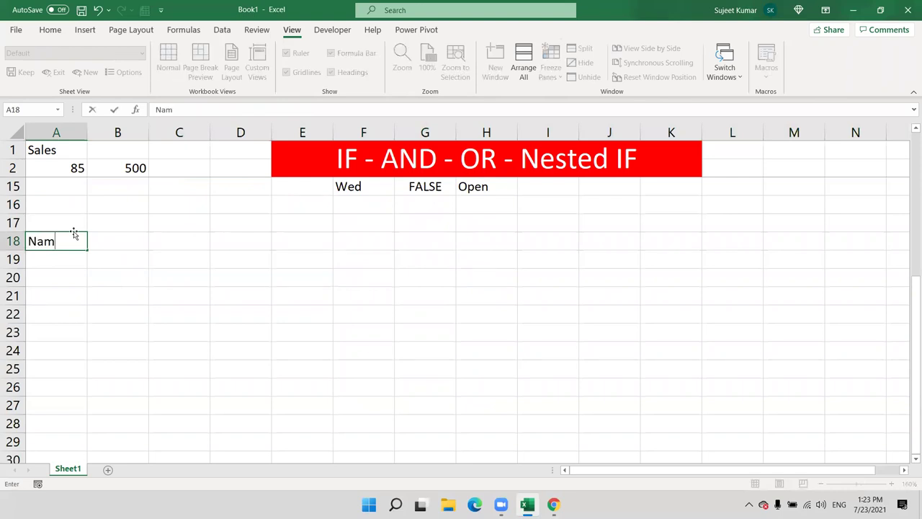
{"action": "key", "text": "Return"}
{"action": "key", "text": "Up"}
{"action": "key", "text": "F2"}
{"action": "key", "text": "BackSpace"}
{"action": "key", "text": "Return"}
Enter a student's first name in A19 and fill the list of names down to A24.
{"action": "type", "text": "Pu"}
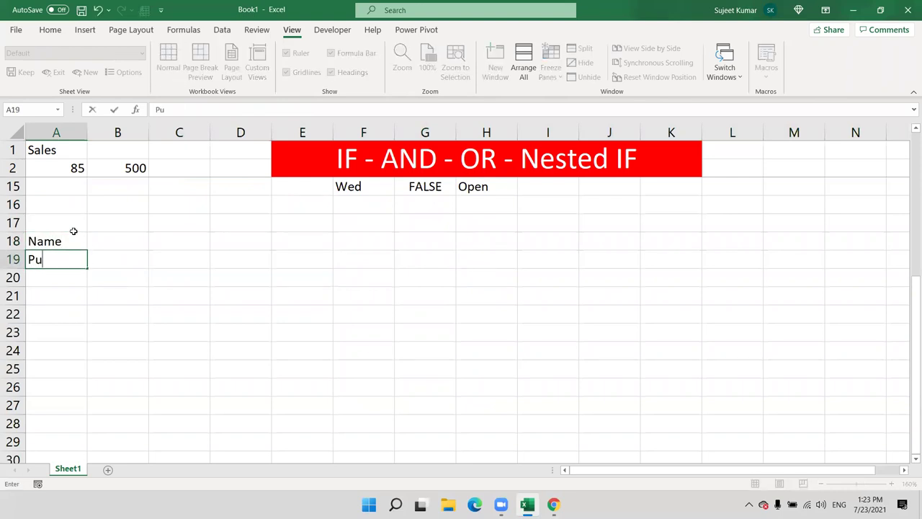
{"action": "type", "text": "neet"}
{"action": "key", "text": "Escape"}
{"action": "type", "text": "Puja"}
{"action": "key", "text": "Return"}
{"action": "type", "text": "\\"}
{"action": "key", "text": "Escape"}
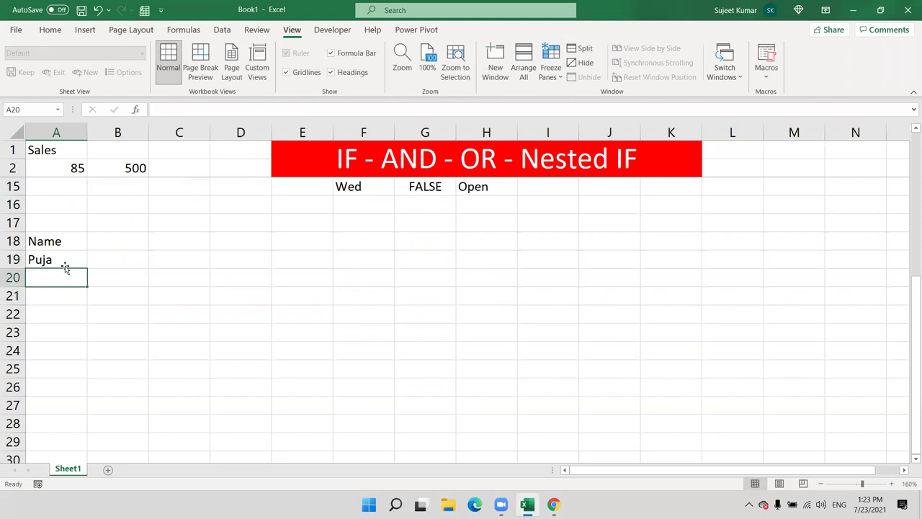
{"action": "left_click", "coordinate": [68, 262]}
{"action": "left_click_drag", "start_coordinate": [88, 270], "coordinate": [74, 360]}
Enter the heading "S-1" in B18 and fill the series across to S-4 in E18.
{"action": "left_click", "coordinate": [105, 252]}
{"action": "left_click", "coordinate": [126, 249]}
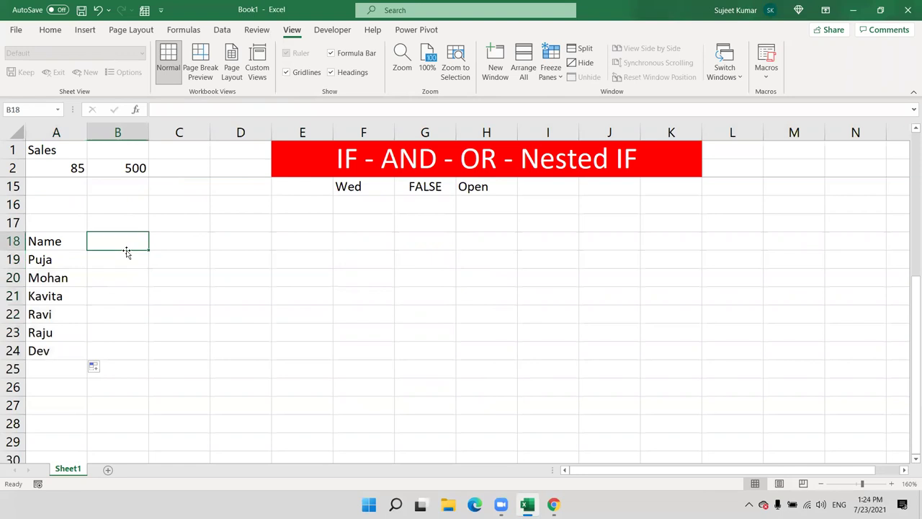
{"action": "type", "text": "S-1"}
{"action": "left_click", "coordinate": [126, 252]}
{"action": "left_click", "coordinate": [131, 245]}
{"action": "left_click_drag", "start_coordinate": [148, 249], "coordinate": [353, 248]}
Enter the heading "Result" in F18, leaving F19 below it empty.
{"action": "left_click", "coordinate": [372, 246]}
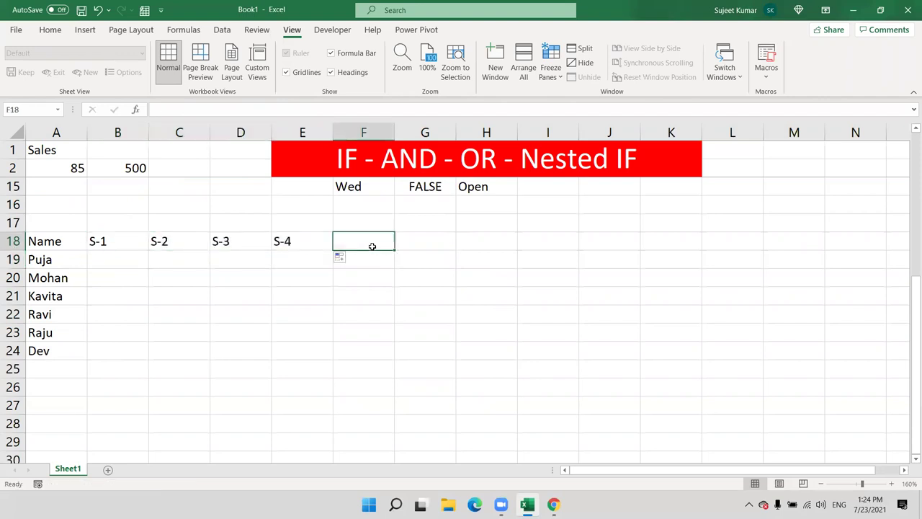
{"action": "type", "text": "Sta"}
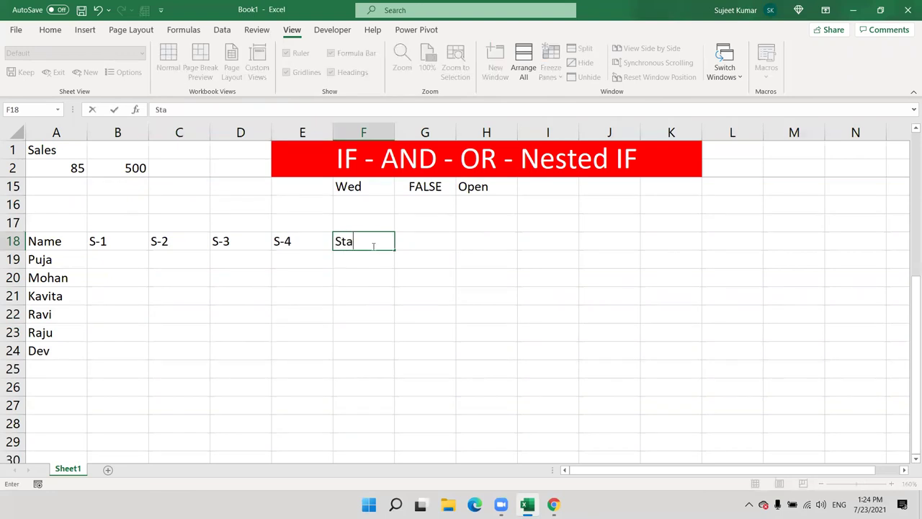
{"action": "key", "text": "BackSpace"}
{"action": "key", "text": "BackSpace"}
{"action": "key", "text": "BackSpace"}
{"action": "type", "text": "Result"}
{"action": "key", "text": "Return"}
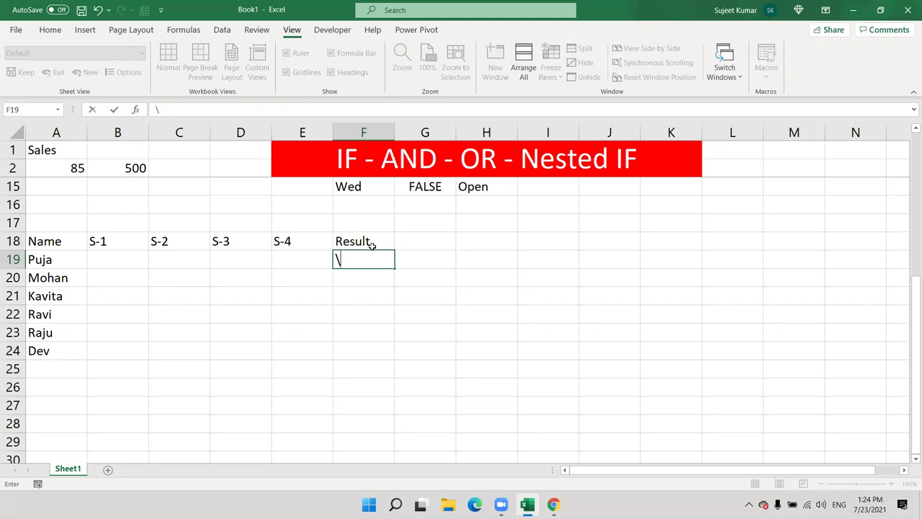
{"action": "key", "text": "Up"}
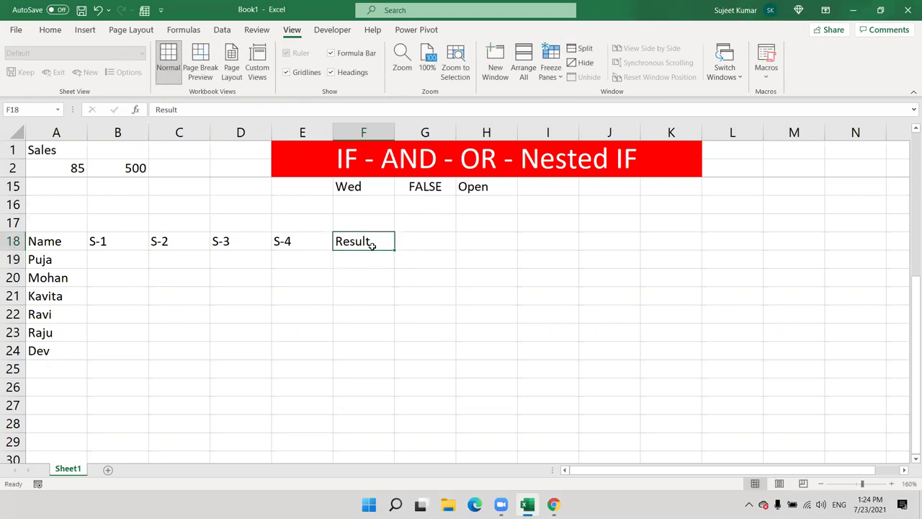
Enter the formula =RANDBETWEEN(10,90) in B19 as the first student's S-1 mark.
{"action": "key", "text": "Left"}
{"action": "key", "text": "Left"}
{"action": "key", "text": "Left"}
{"action": "key", "text": "Left"}
{"action": "key", "text": "Right"}
{"action": "key", "text": "Right"}
{"action": "key", "text": "Down"}
{"action": "key", "text": "Left"}
{"action": "key", "text": "Left"}
{"action": "key", "text": "Left"}
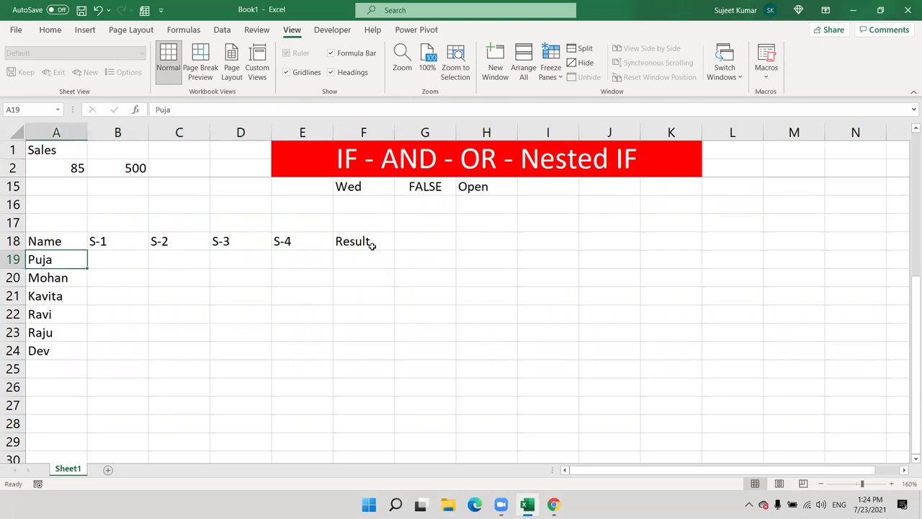
{"action": "key", "text": "Right"}
{"action": "type", "text": "=ra"}
{"action": "key", "text": "Down"}
{"action": "key", "text": "Down"}
{"action": "key", "text": "Down"}
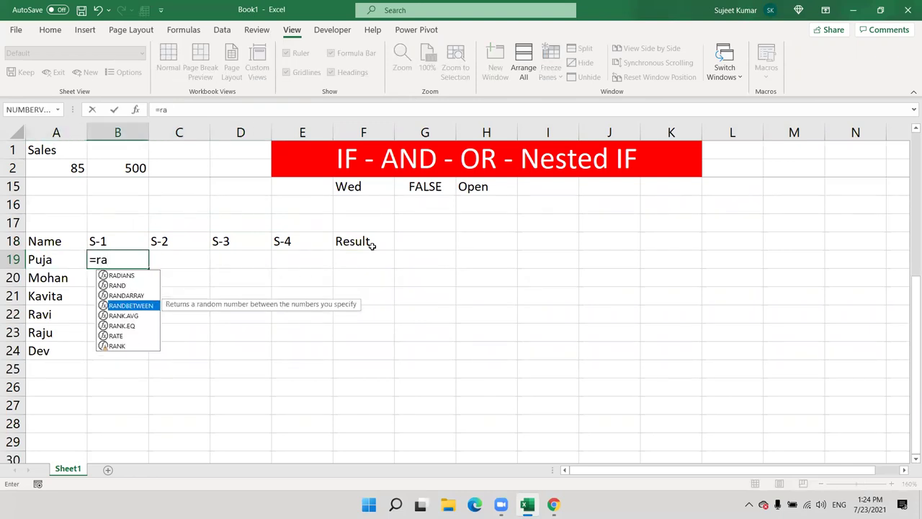
{"action": "key", "text": "Tab"}
{"action": "type", "text": "10,90)"}
{"action": "key", "text": "ctrl+Return"}
Fill the RANDBETWEEN formula from B19 down and across the whole marks range B19:E24.
{"action": "key", "text": "shift+Right"}
{"action": "key", "text": "shift+Right"}
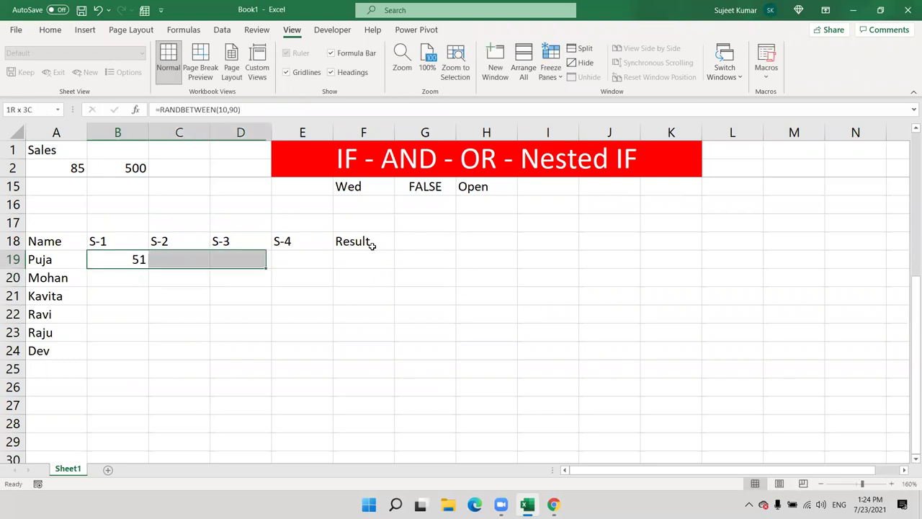
{"action": "key", "text": "shift+Right"}
{"action": "key", "text": "shift+Down"}
{"action": "key", "text": "shift+Down"}
{"action": "key", "text": "shift+Down"}
{"action": "key", "text": "shift+Down"}
{"action": "key", "text": "shift+Down"}
{"action": "key", "text": "shift+Down"}
{"action": "key", "text": "shift+Up"}
{"action": "key", "text": "ctrl+d"}
{"action": "key", "text": "ctrl+r"}
Try to replace the RANDBETWEEN formulas in B19:E24 with their values by pasting values over them.
{"action": "key", "text": "ctrl+c"}
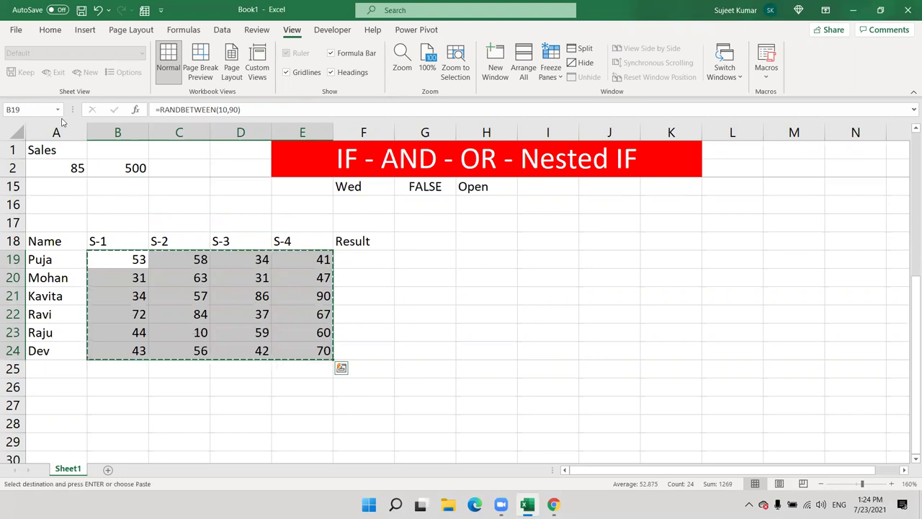
{"action": "left_click", "coordinate": [48, 31]}
{"action": "left_click", "coordinate": [21, 79]}
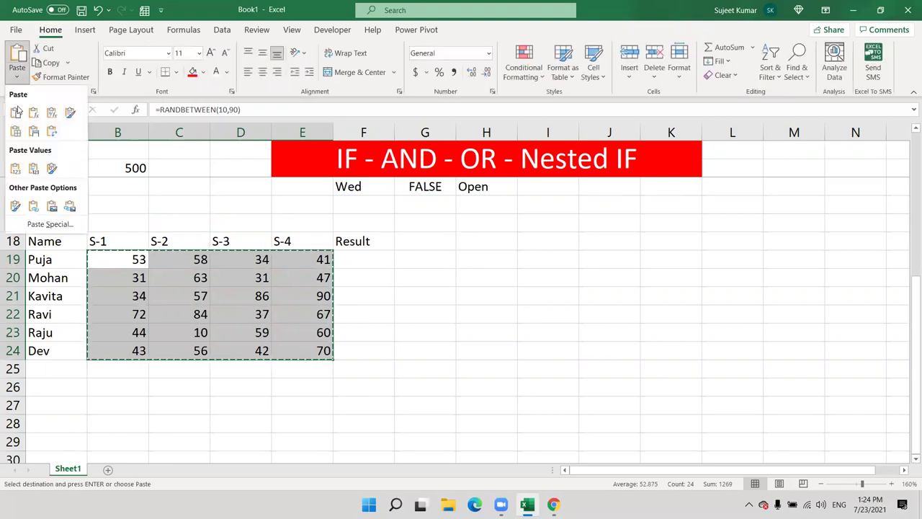
{"action": "left_click", "coordinate": [15, 169]}
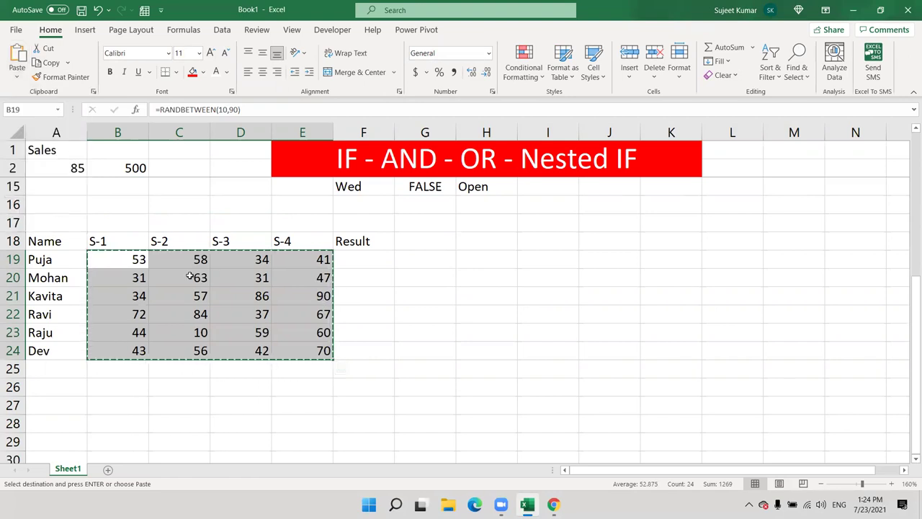
{"action": "left_click", "coordinate": [193, 273]}
{"action": "left_click", "coordinate": [138, 259]}
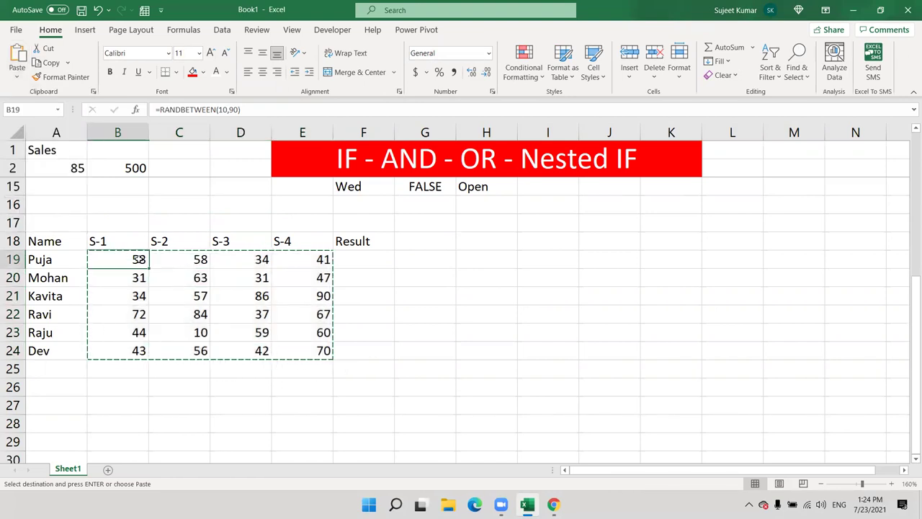
{"action": "left_click", "coordinate": [190, 261]}
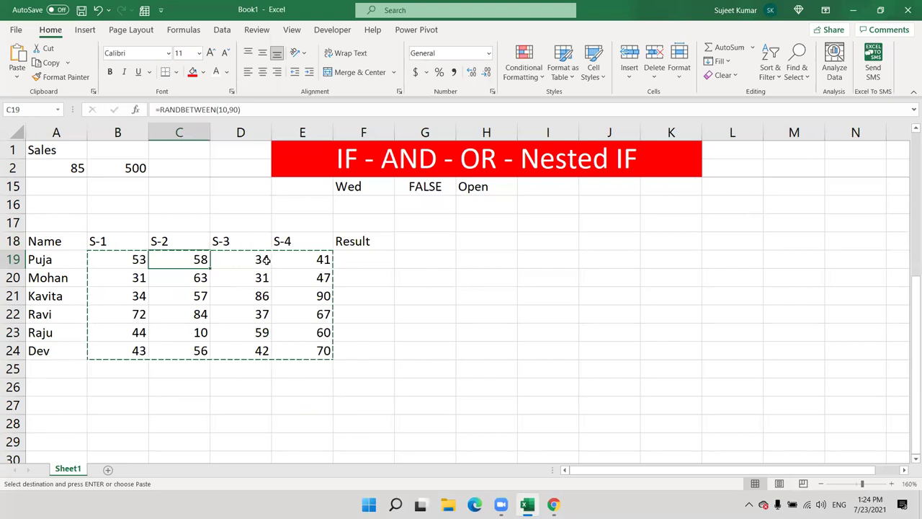
{"action": "left_click", "coordinate": [266, 261]}
{"action": "left_click", "coordinate": [302, 260]}
Enter the formula =AND(B19>=30,C19>=30,D19>=30,E19>=30) in F19 to test all four of the first student's marks.
{"action": "left_click", "coordinate": [348, 260]}
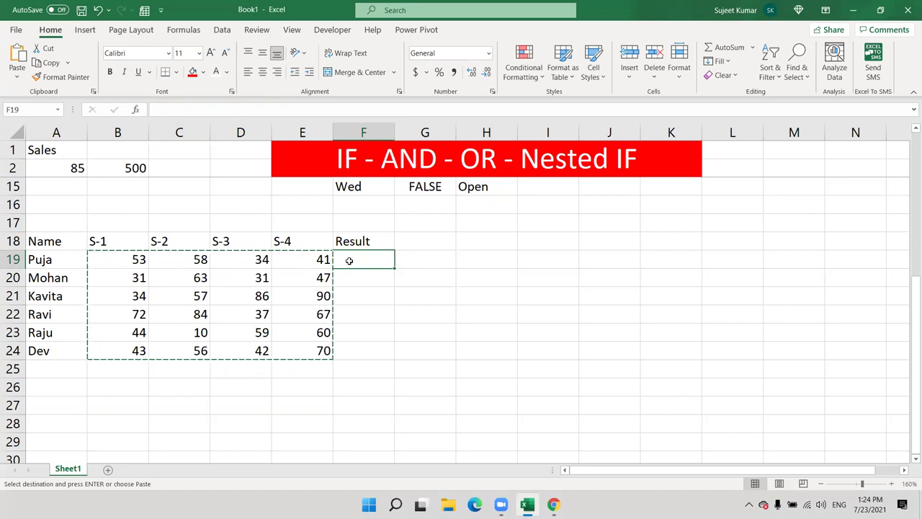
{"action": "type", "text": "=and"}
{"action": "key", "text": "Tab"}
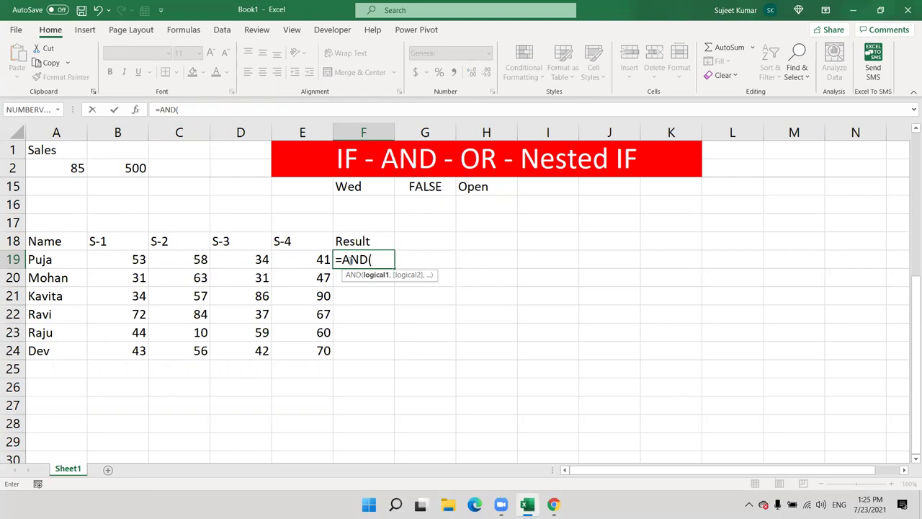
{"action": "left_click", "coordinate": [132, 259]}
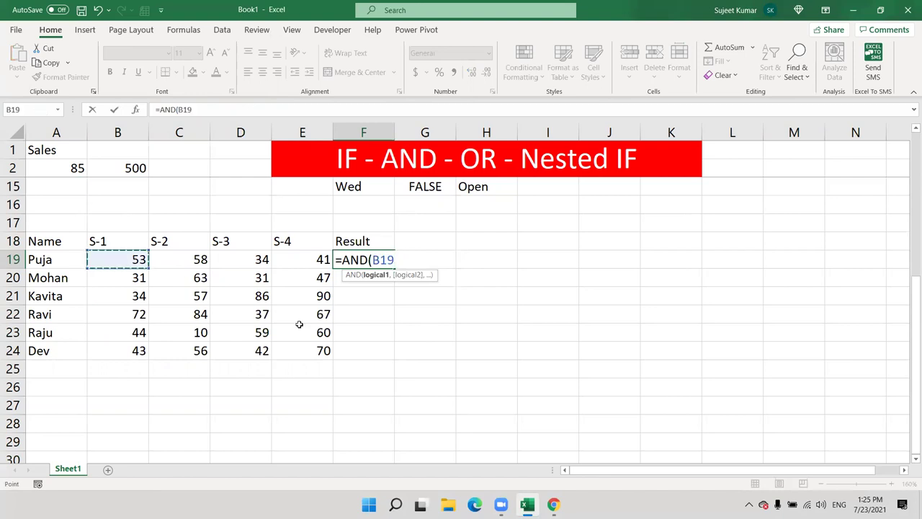
{"action": "type", "text": ">="}
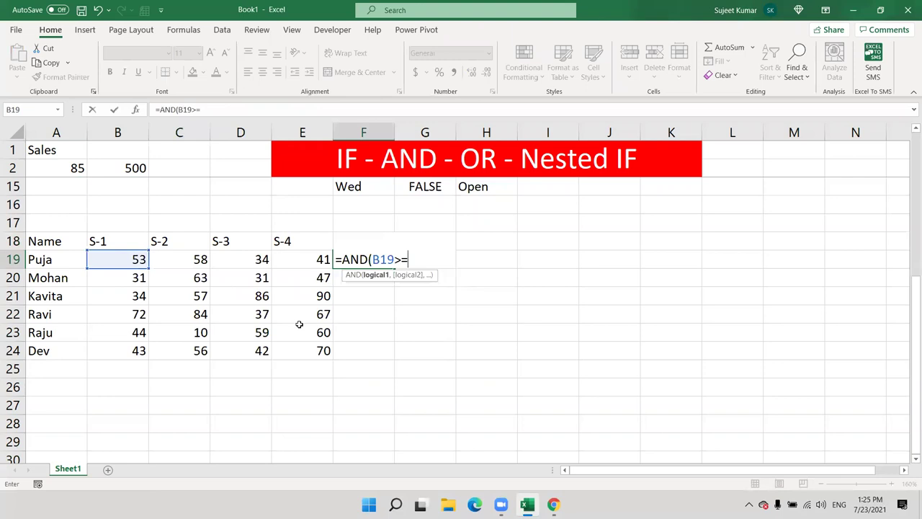
{"action": "type", "text": "30,"}
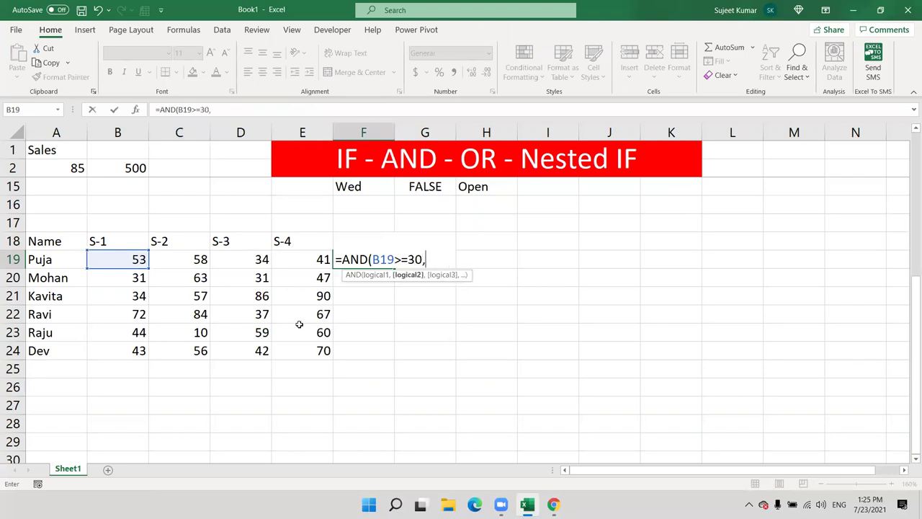
{"action": "left_click", "coordinate": [200, 260]}
{"action": "type", "text": ">=30,"}
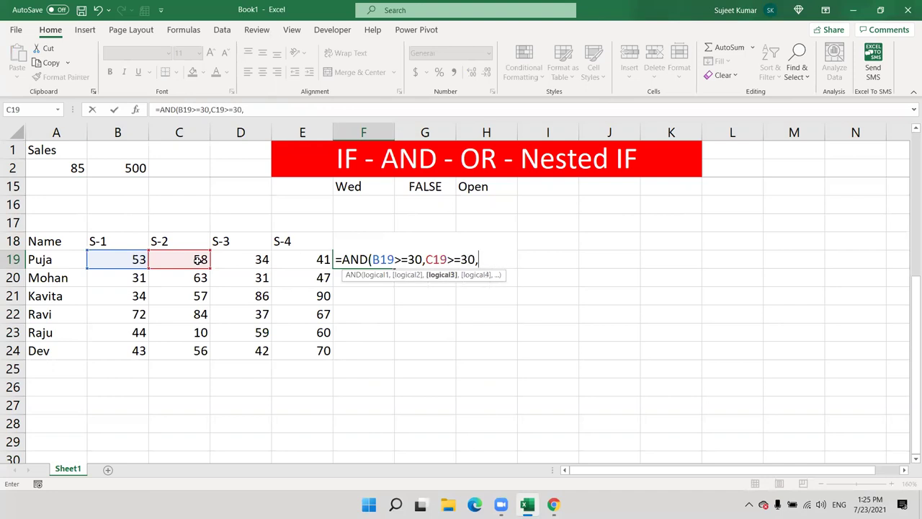
{"action": "left_click", "coordinate": [233, 259]}
{"action": "type", "text": ">=30"}
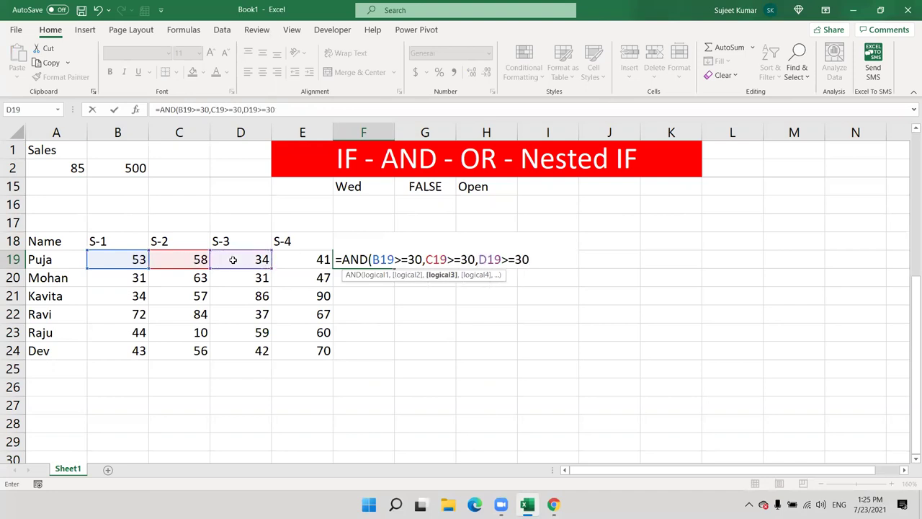
{"action": "type", "text": ","}
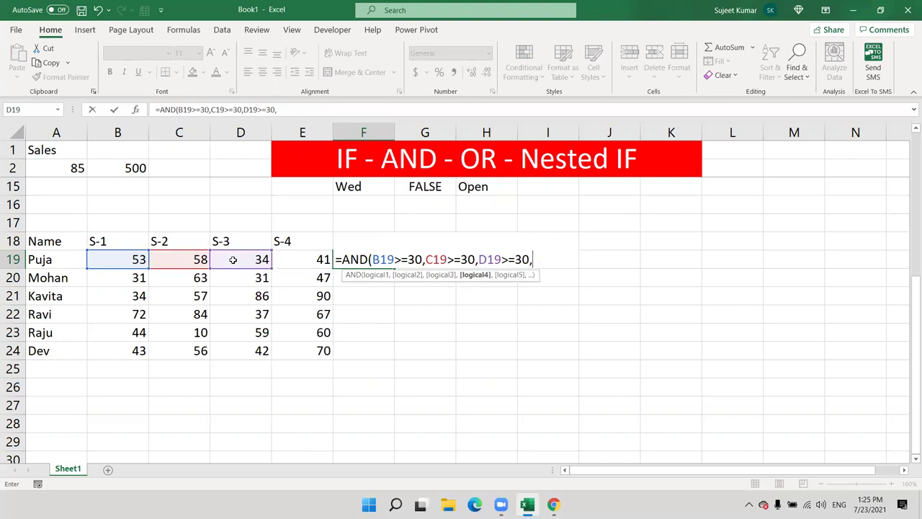
{"action": "left_click", "coordinate": [317, 260]}
{"action": "type", "text": ">=30)"}
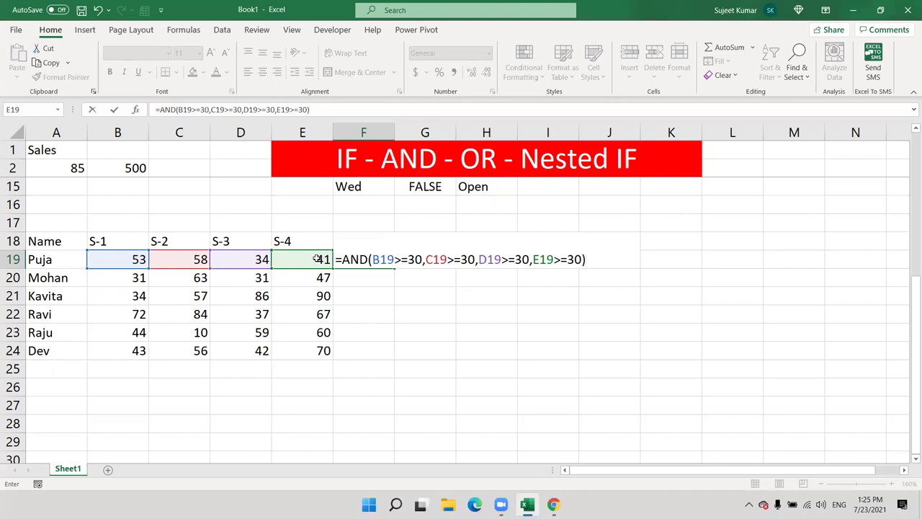
{"action": "key", "text": "Return"}
{"action": "key", "text": "Up"}
Replace the RANDBETWEEN formulas in B19:E24 with fixed numbers by copying the range and pasting it over itself as values.
{"action": "left_click_drag", "start_coordinate": [137, 259], "coordinate": [295, 350]}
{"action": "left_click", "coordinate": [45, 63]}
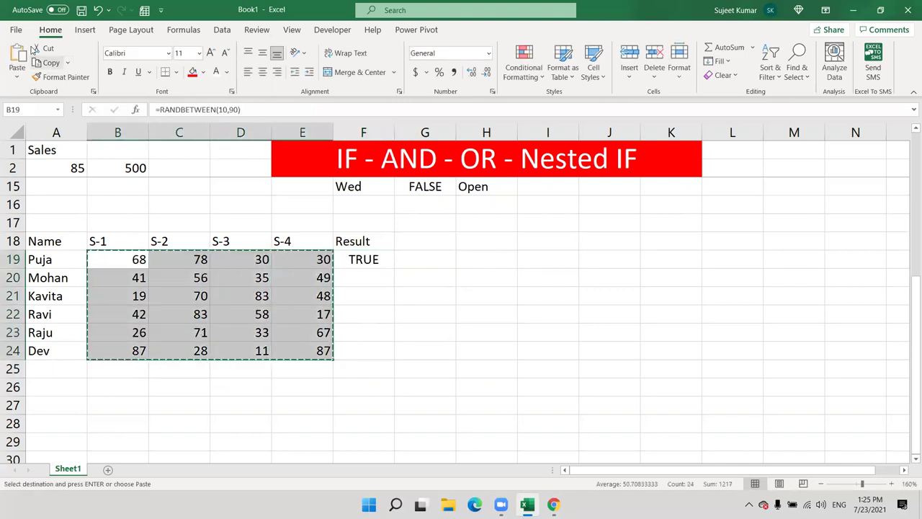
{"action": "left_click", "coordinate": [16, 72]}
{"action": "left_click", "coordinate": [15, 165]}
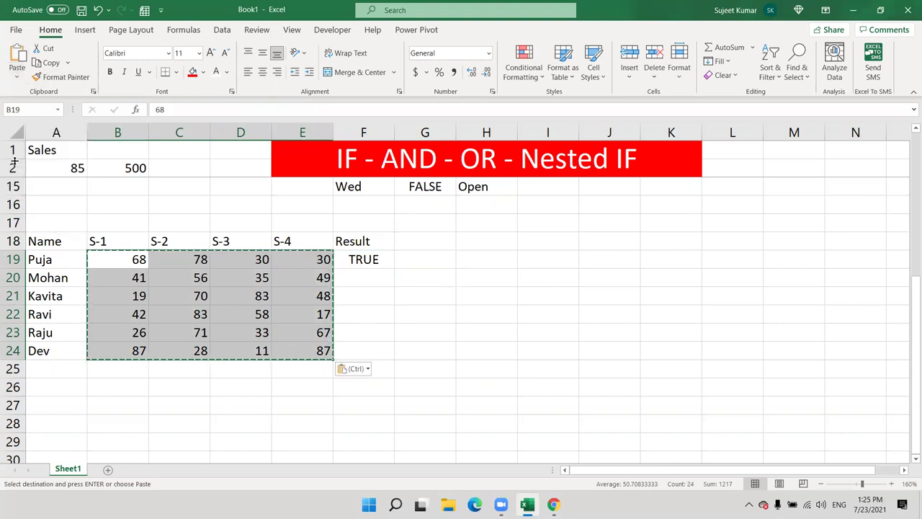
Wrap the AND test in F19 in an IF function that returns "Pass" when true and "Fail" when false.
{"action": "double_click", "coordinate": [366, 259]}
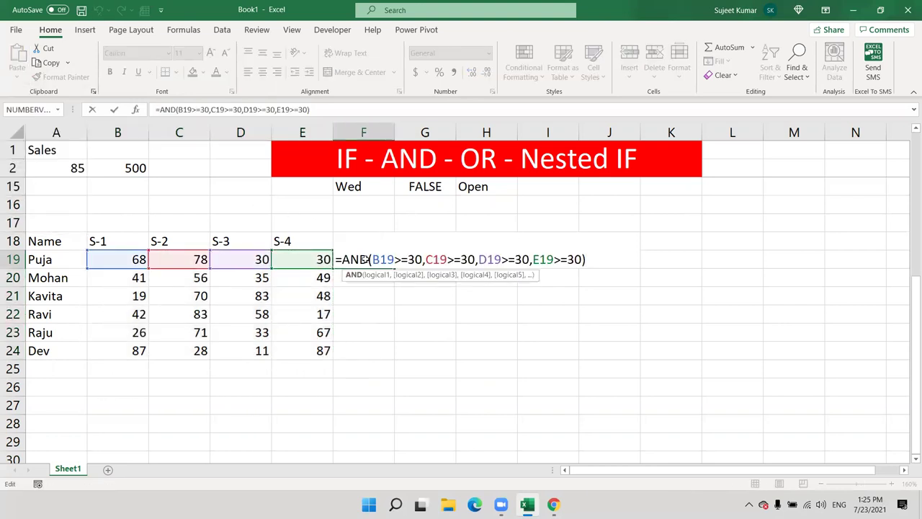
{"action": "key", "text": "Escape"}
{"action": "double_click", "coordinate": [344, 260]}
{"action": "type", "text": "IF("}
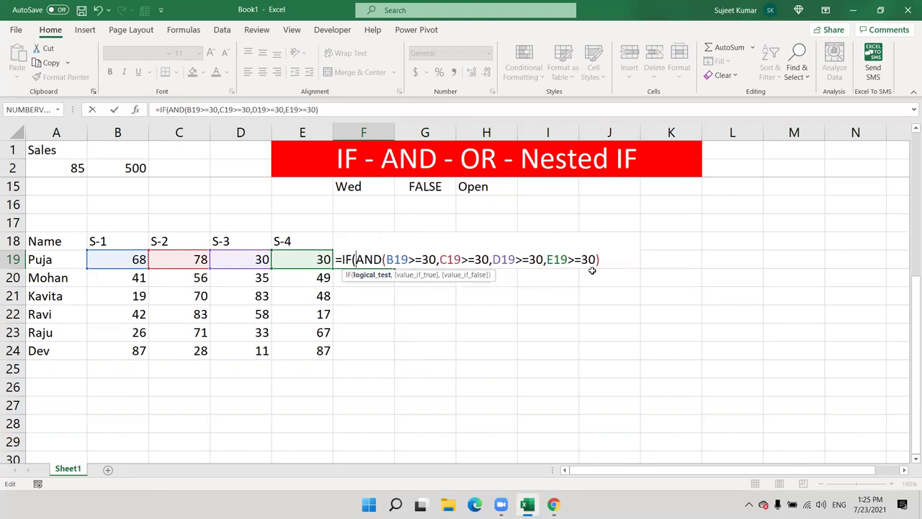
{"action": "left_click", "coordinate": [621, 260]}
{"action": "type", "text": ","}
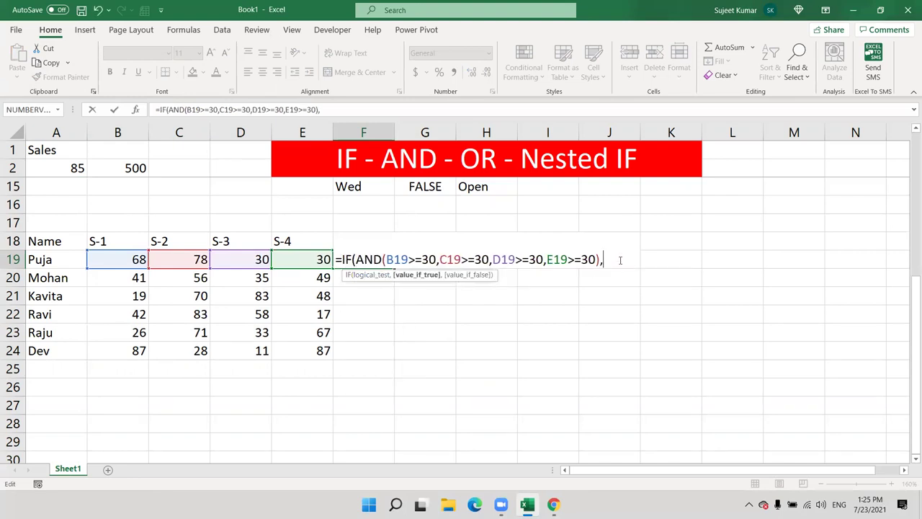
{"action": "type", "text": "\"Pass\",\"Fail\""}
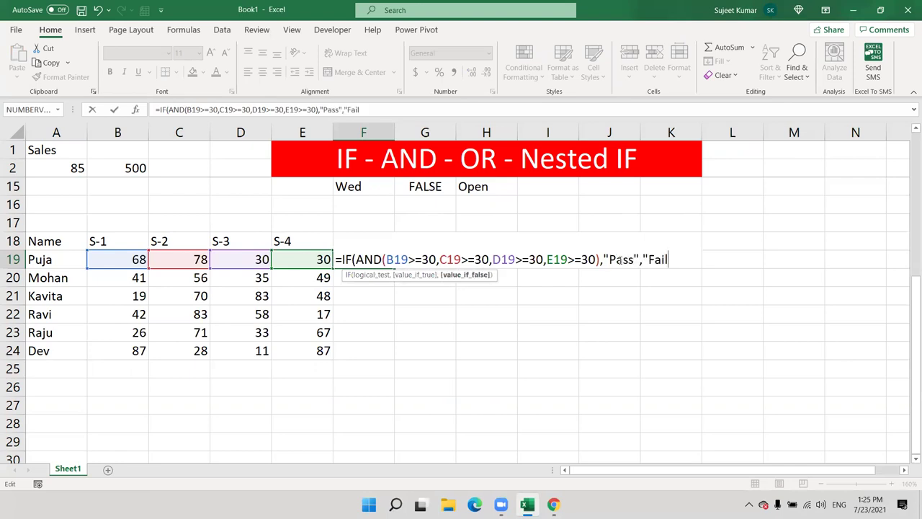
{"action": "key", "text": "Return"}
{"action": "key", "text": "Return"}
Fill the IF/AND formula from F19 down to F24 and review the formula in F19 without changing it.
{"action": "key", "text": "Up"}
{"action": "double_click", "coordinate": [394, 268]}
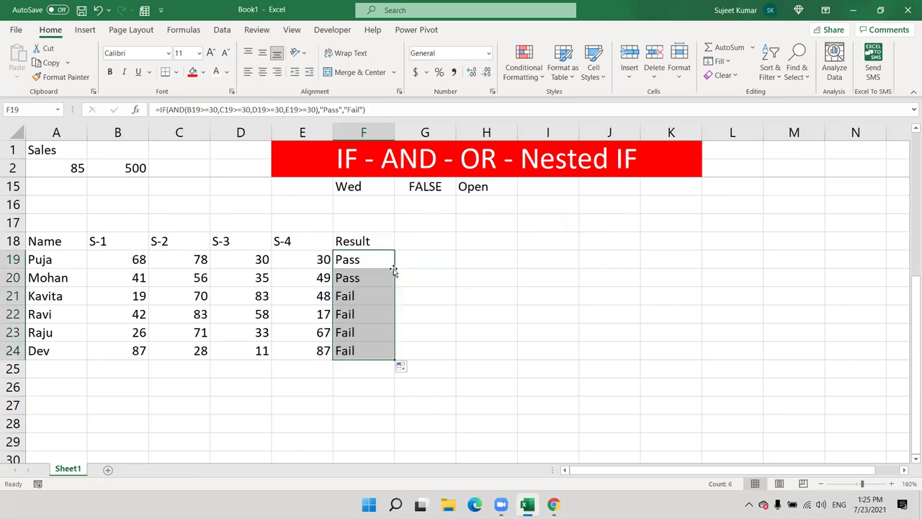
{"action": "double_click", "coordinate": [378, 259]}
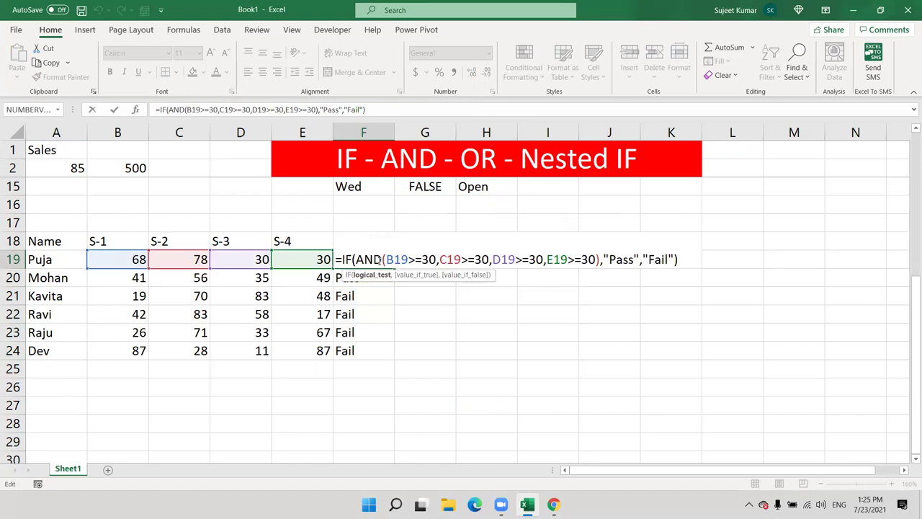
{"action": "key", "text": "Escape"}
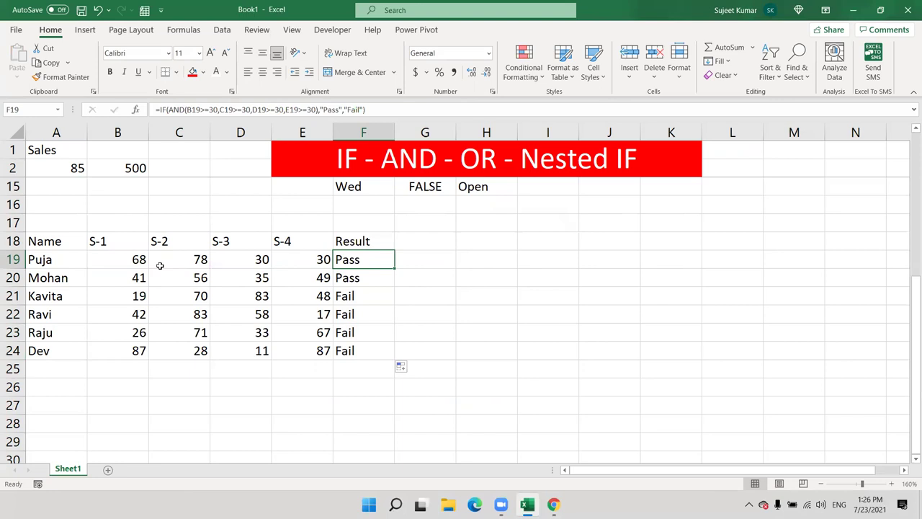
Start a nested IF formula in G19 that tests B19>=30 and, if true, tests C19>=30.
{"action": "left_click", "coordinate": [415, 266]}
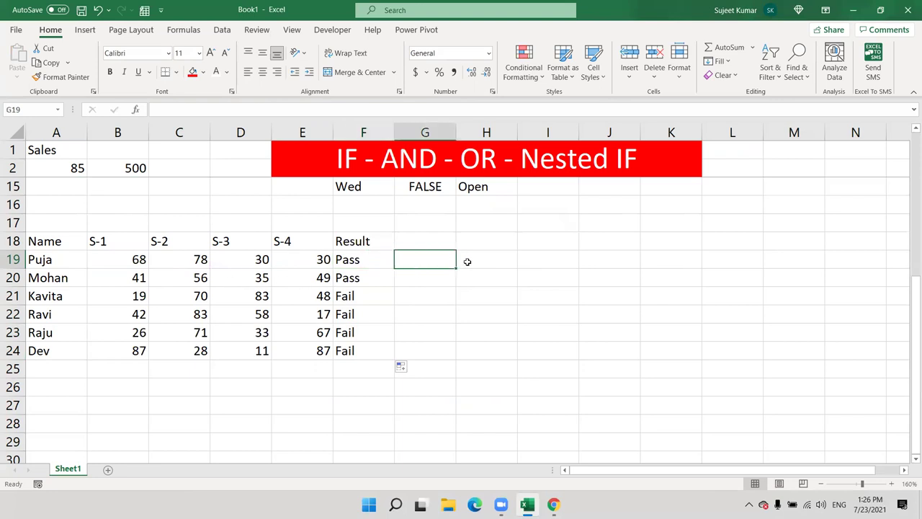
{"action": "type", "text": "=IF("}
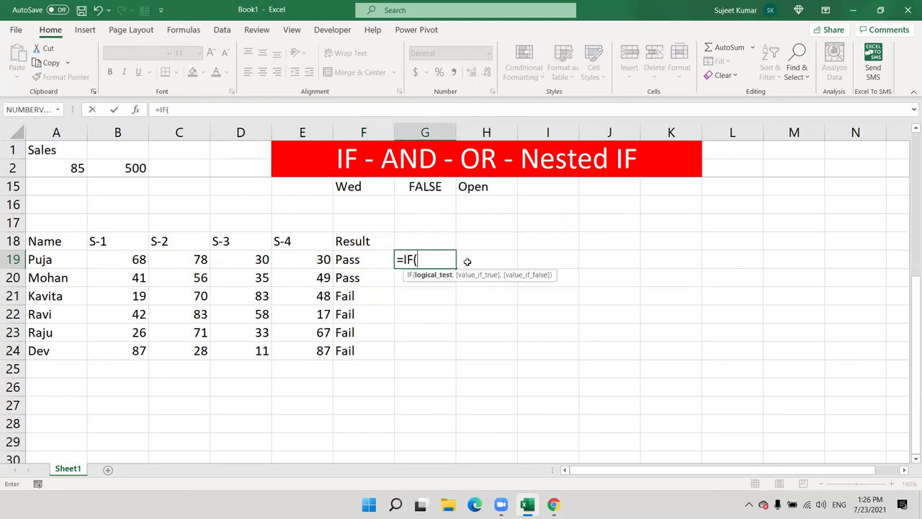
{"action": "left_click", "coordinate": [117, 258]}
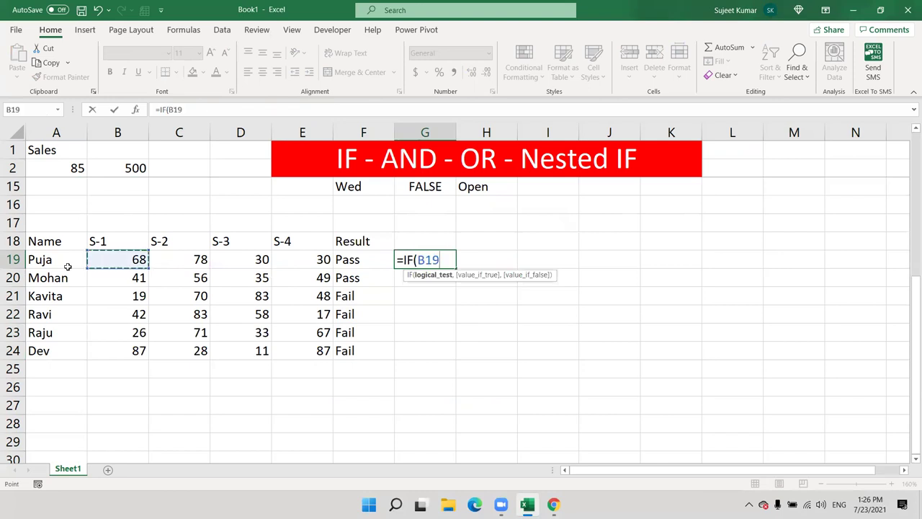
{"action": "type", "text": ">=30"}
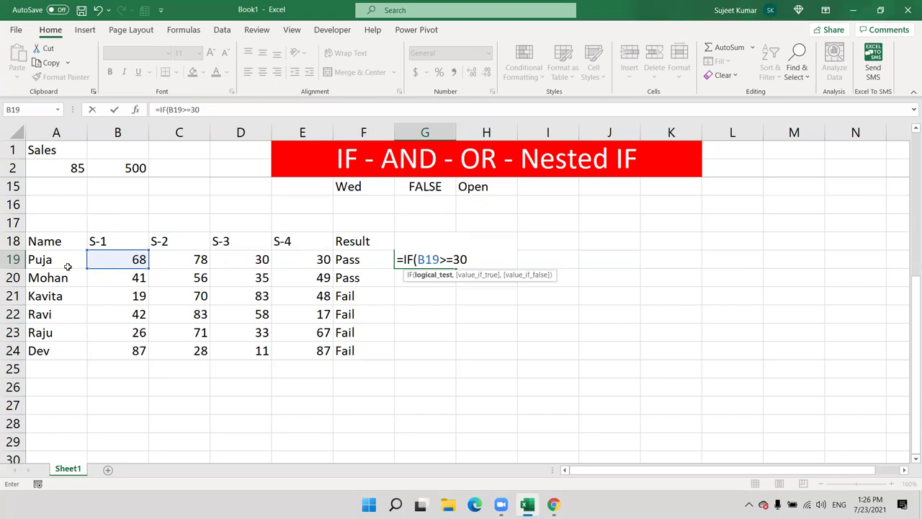
{"action": "type", "text": ","}
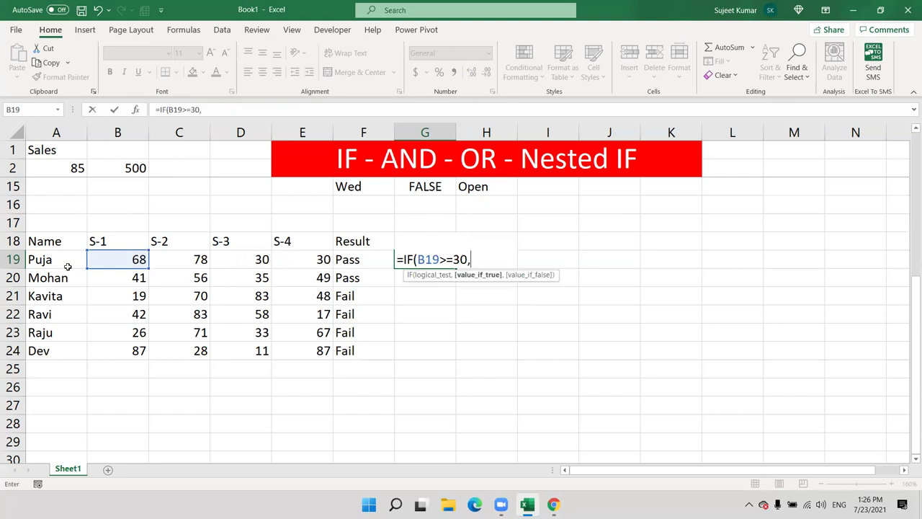
{"action": "type", "text": "IF("}
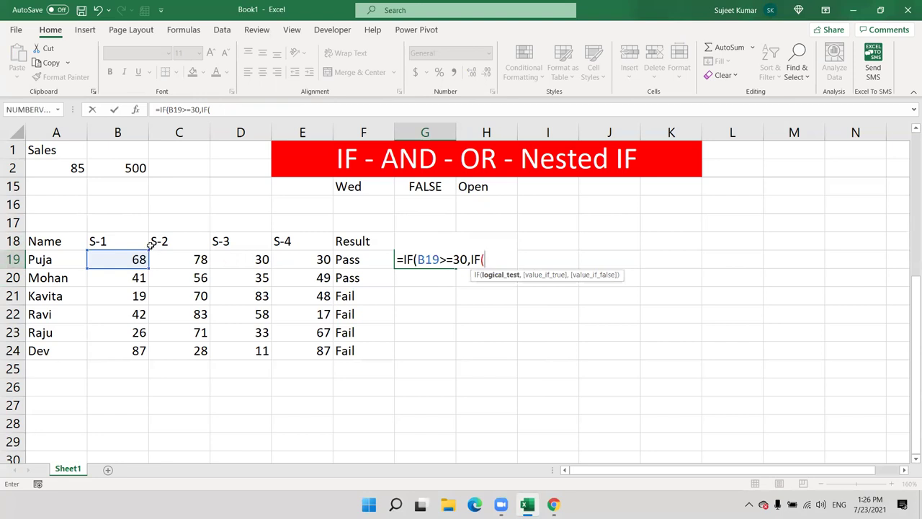
{"action": "left_click", "coordinate": [175, 260]}
{"action": "type", "text": ">=30"}
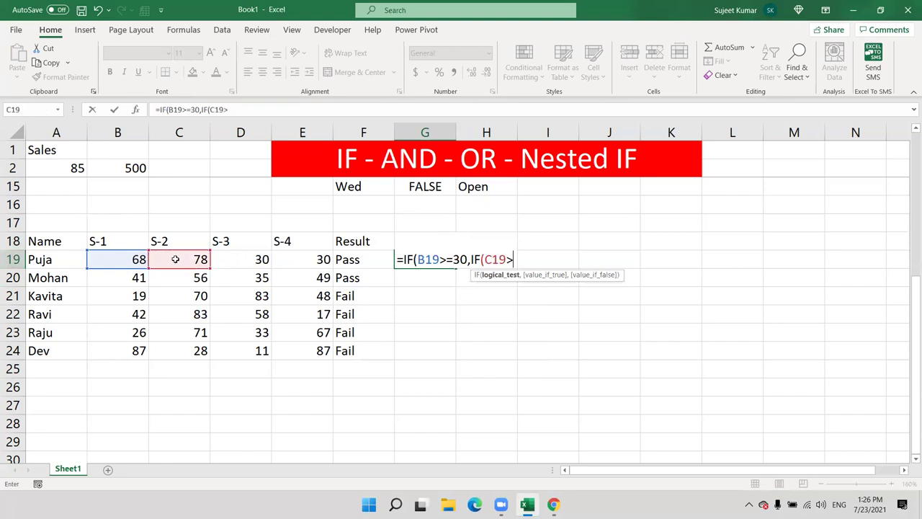
Nest two more IF functions in the G19 formula, testing D19>=30 and, if true, E19>=30.
{"action": "type", "text": ",IF("}
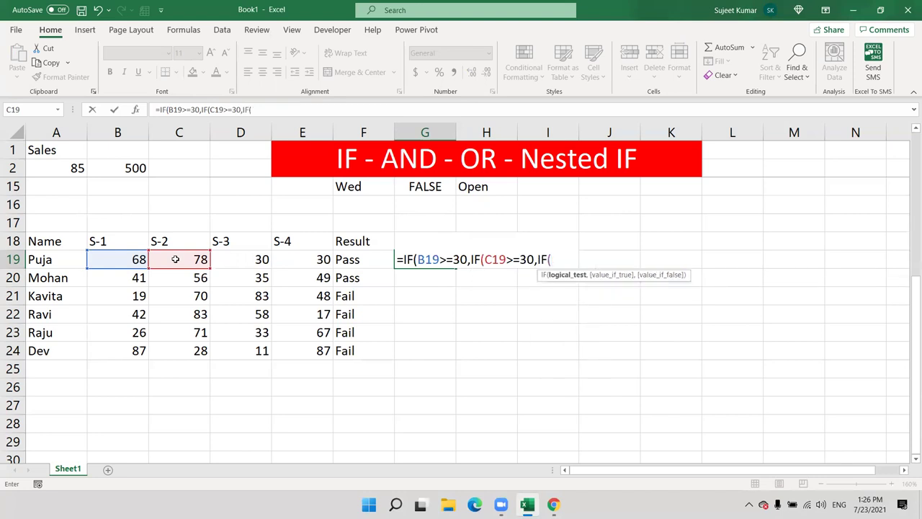
{"action": "left_click", "coordinate": [250, 259]}
{"action": "type", "text": ">=30,oi"}
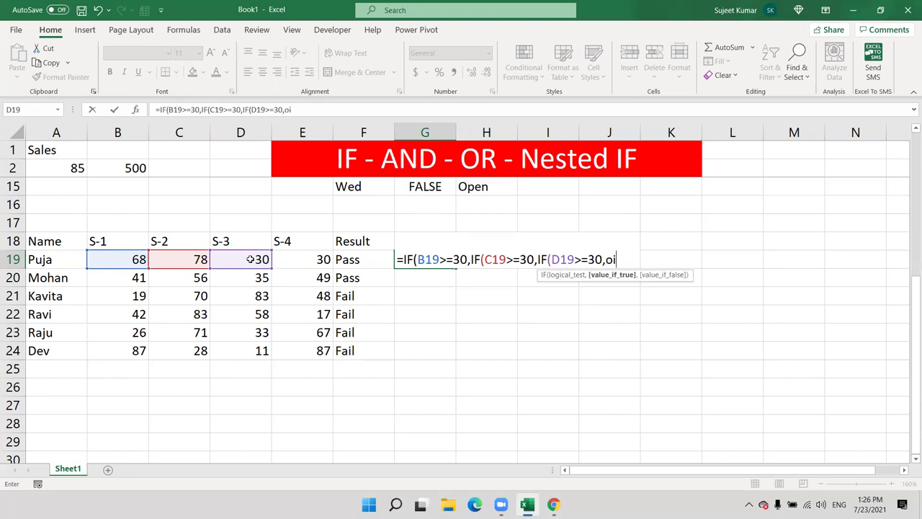
{"action": "key", "text": "BackSpace"}
{"action": "key", "text": "BackSpace"}
{"action": "type", "text": "IF("}
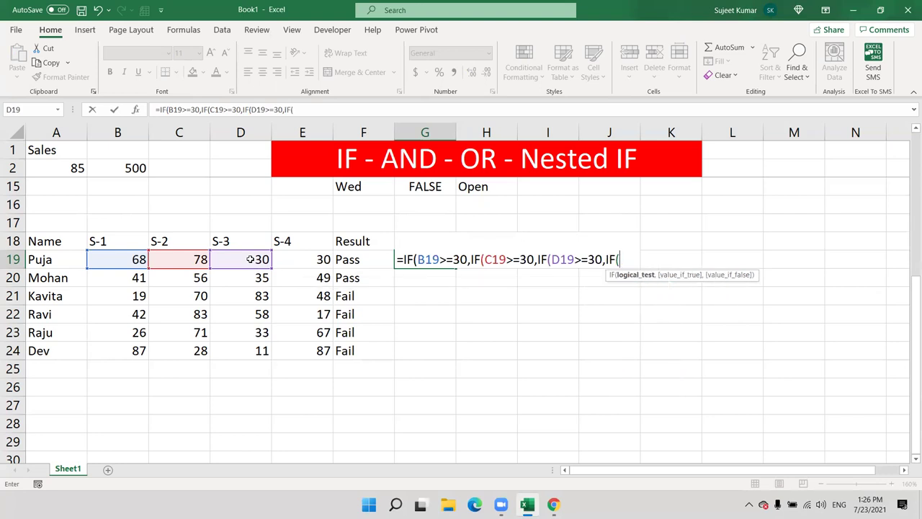
{"action": "left_click", "coordinate": [317, 263]}
{"action": "type", "text": ">=30,"}
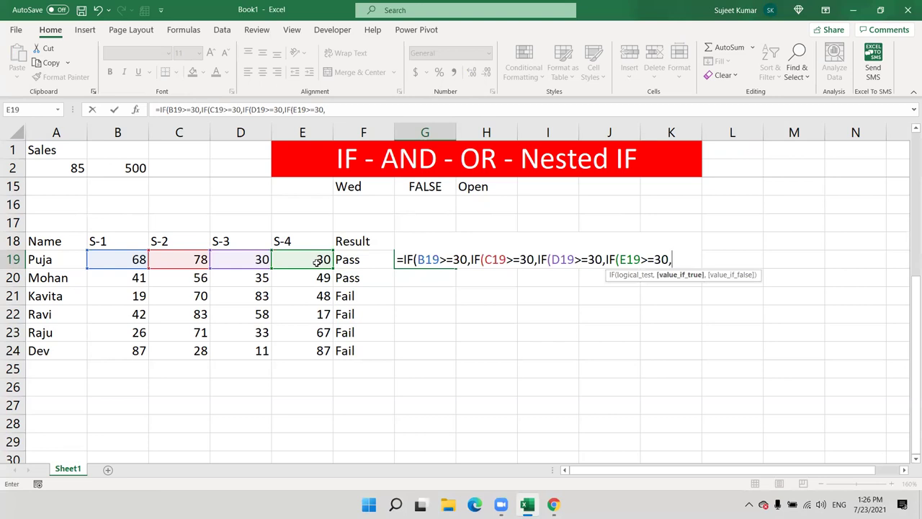
Complete the G19 formula with "Pass" and "S-4 Fail" for the E19 test and "S" as the D19 test's false value.
{"action": "type", "text": "\"Pass\",\"Fa"}
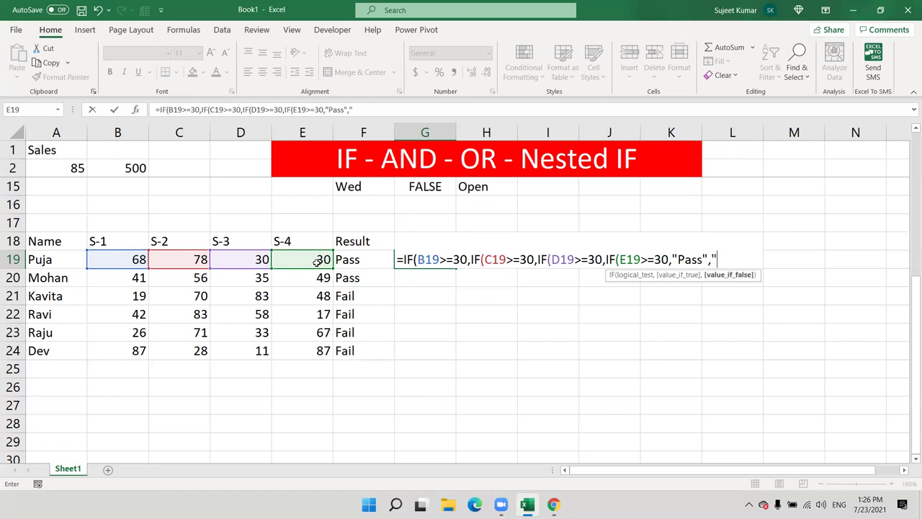
{"action": "key", "text": "BackSpace"}
{"action": "key", "text": "BackSpace"}
{"action": "type", "text": "S-4 Fail\")"}
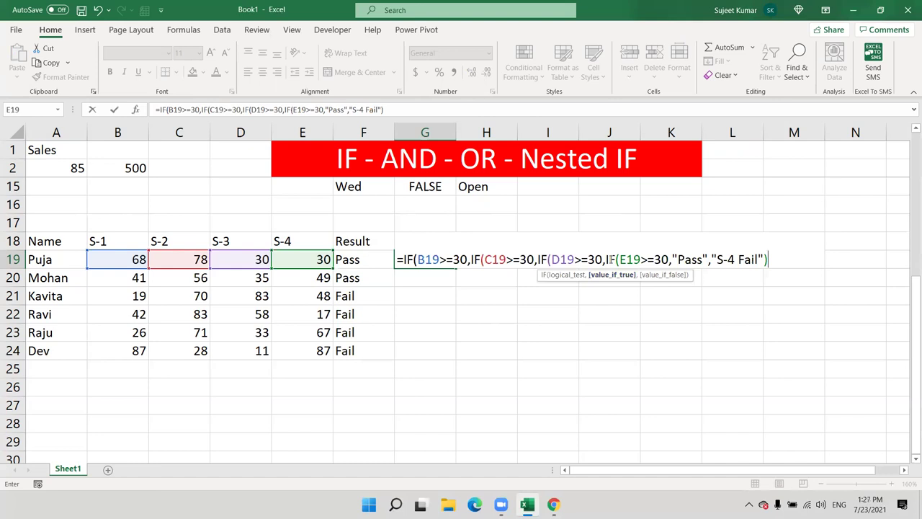
{"action": "type", "text": ",\"S"}
{"action": "key", "text": "Return"}
{"action": "key", "text": "Return"}
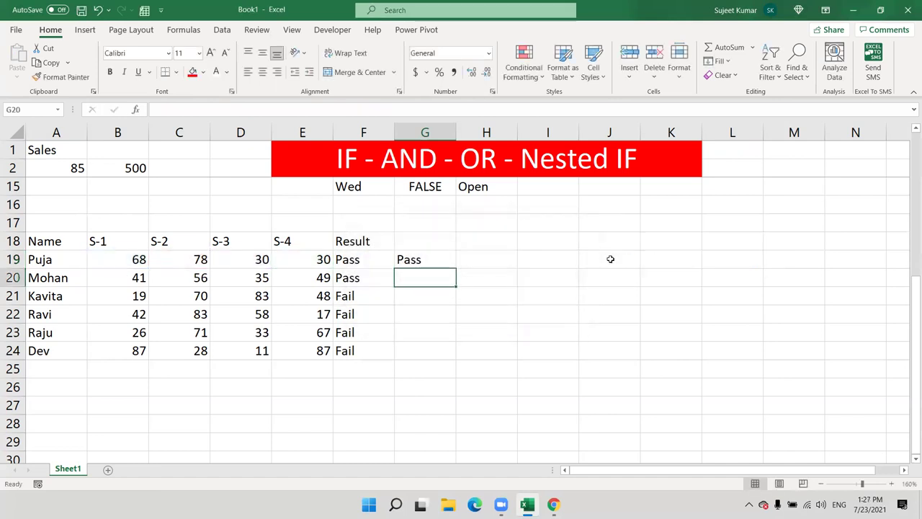
Edit the G19 formula so the D19 test's false value reads "S3 Fail", then close that IF.
{"action": "double_click", "coordinate": [407, 259]}
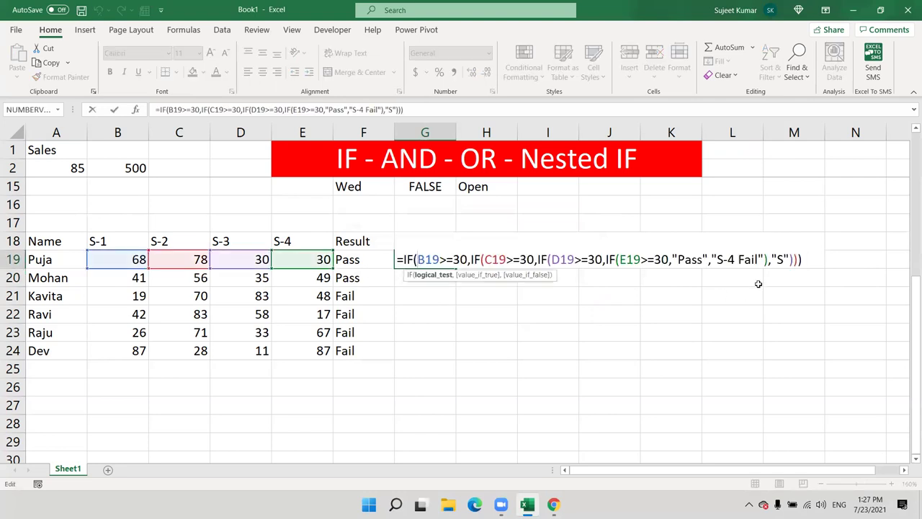
{"action": "left_click", "coordinate": [813, 255]}
{"action": "key", "text": "BackSpace"}
{"action": "key", "text": "BackSpace"}
{"action": "key", "text": "BackSpace"}
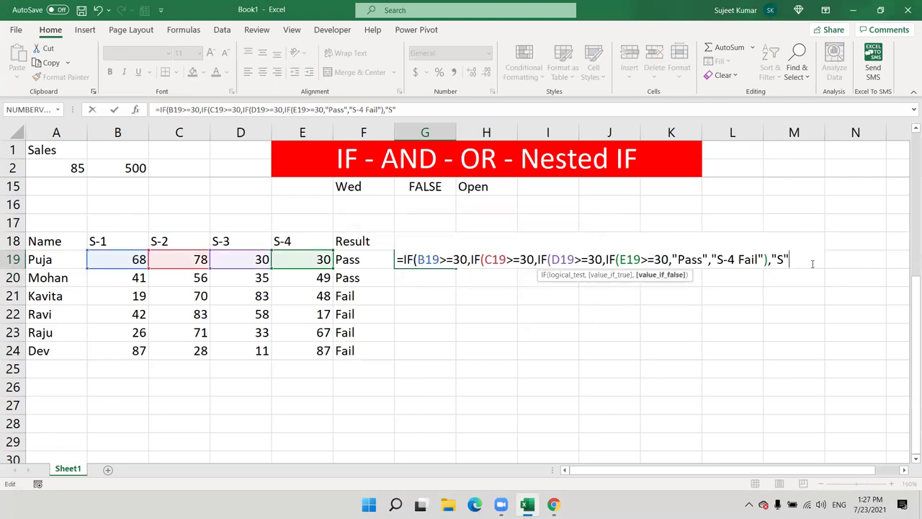
{"action": "key", "text": "BackSpace"}
{"action": "type", "text": "3 Fail\"),"}
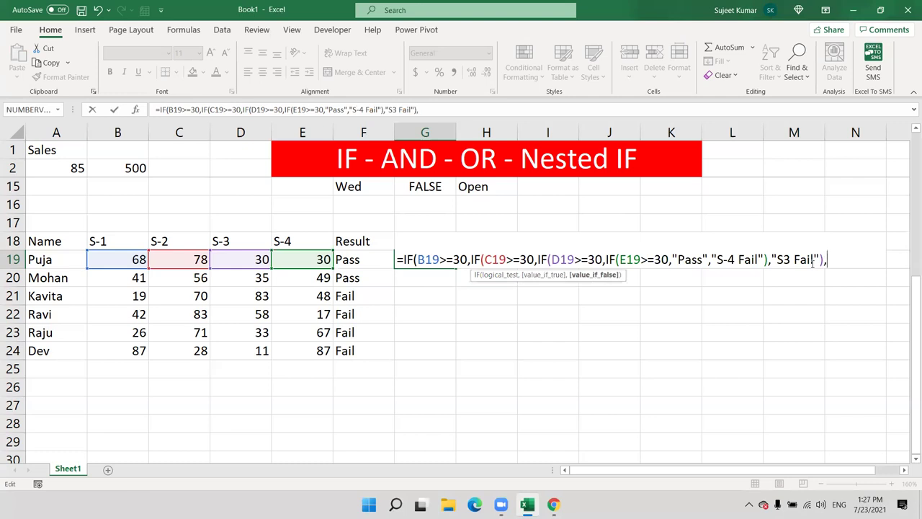
Complete the G19 formula with "S2 Fail" as the C19 test's false value and "S1 Fail" as the B19 test's false value.
{"action": "type", "text": "S"}
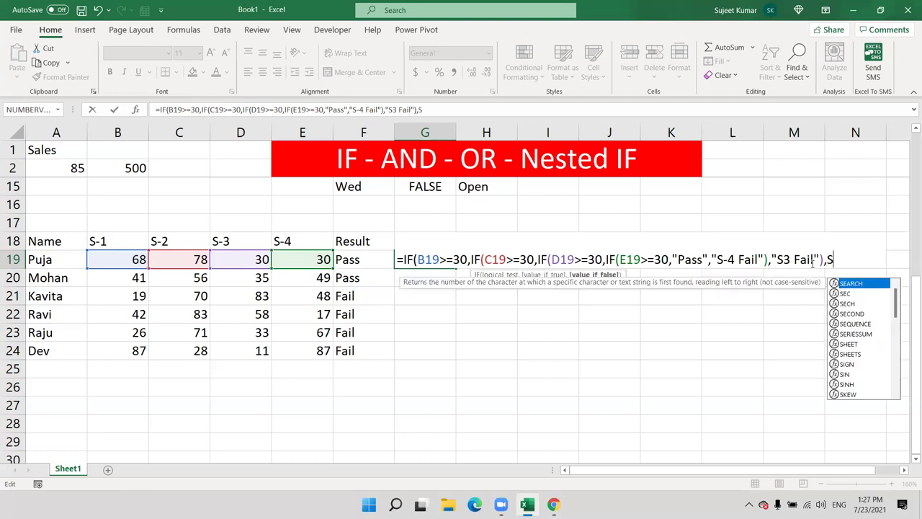
{"action": "key", "text": "BackSpace"}
{"action": "type", "text": "\"S2 Fail\")"}
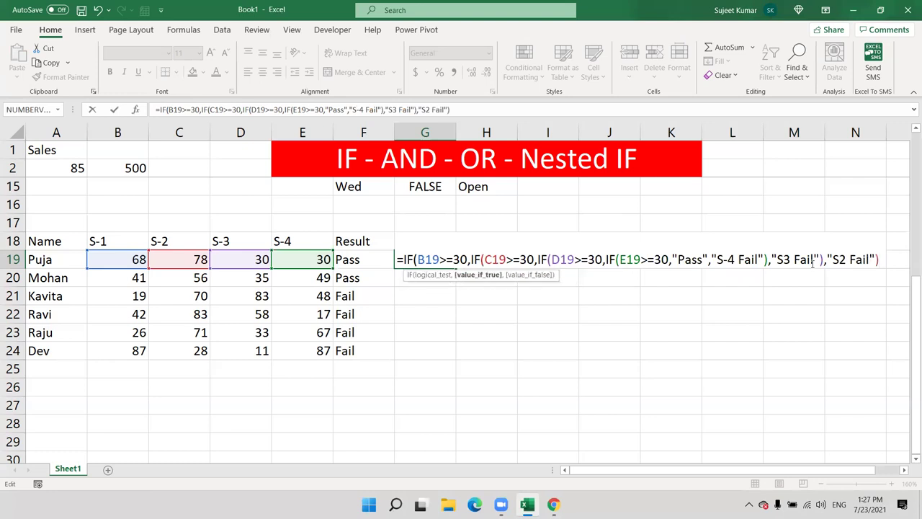
{"action": "type", "text": ",\"S"}
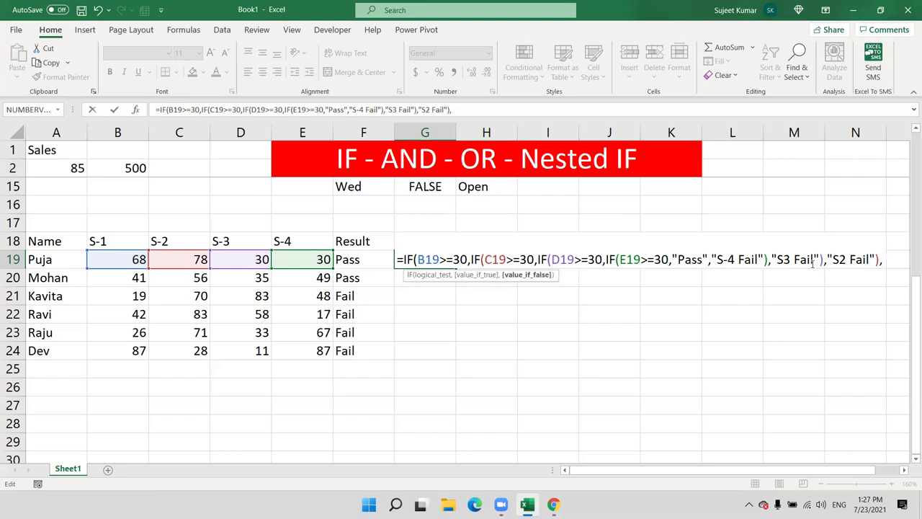
{"action": "type", "text": "4"}
{"action": "key", "text": "BackSpace"}
{"action": "type", "text": "1"}
{"action": "type", "text": " Fail\")"}
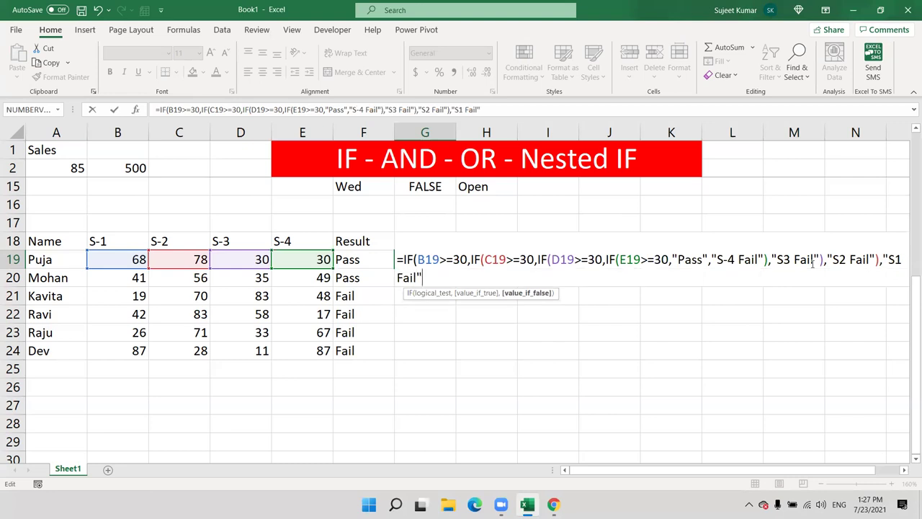
{"action": "key", "text": "Return"}
Fill the nested IF formula from G19 down to G24 and review the formulas in G19 and G21 without changing them.
{"action": "key", "text": "Up"}
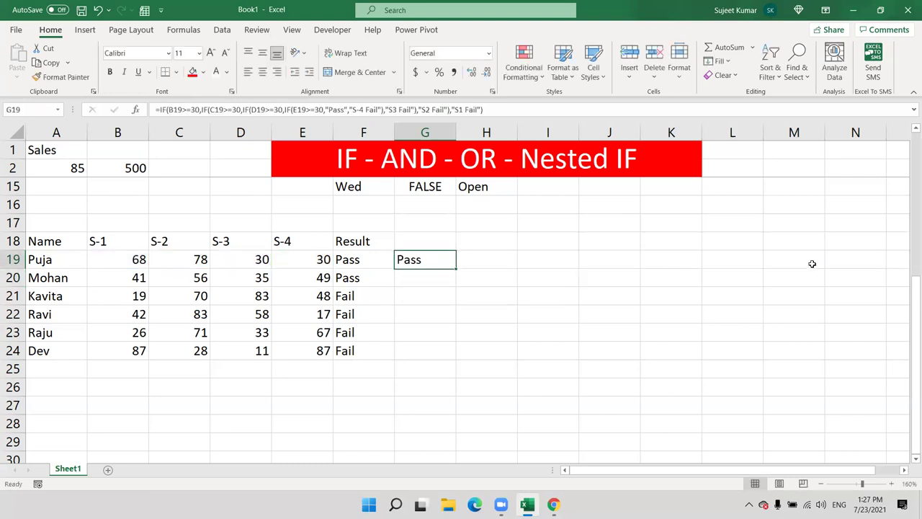
{"action": "double_click", "coordinate": [458, 267]}
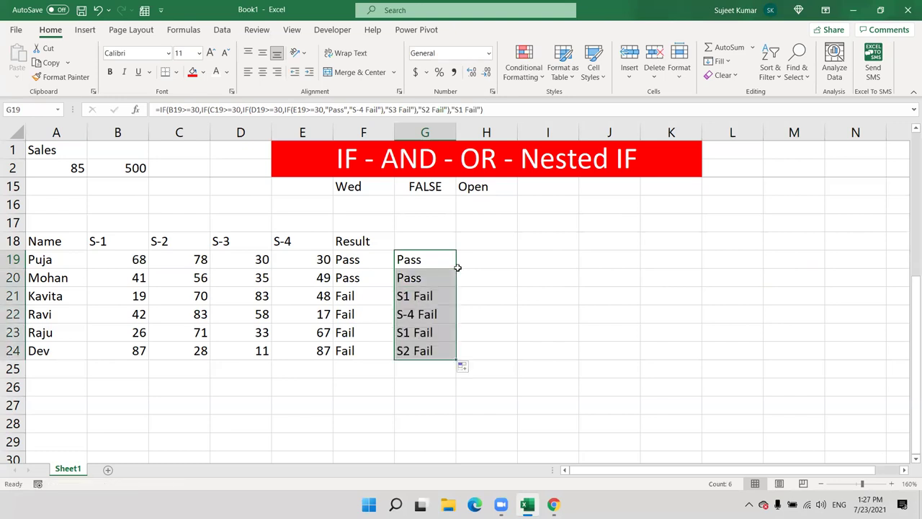
{"action": "left_click", "coordinate": [423, 314]}
{"action": "left_click", "coordinate": [423, 331]}
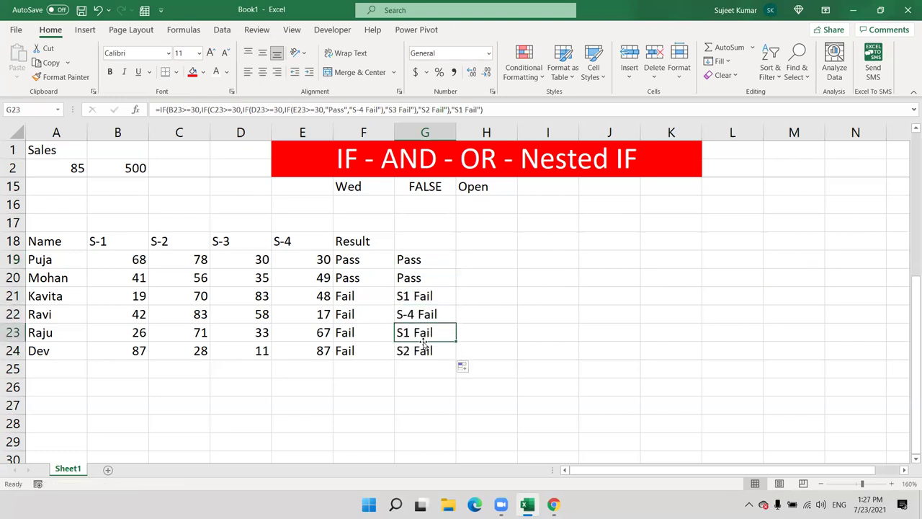
{"action": "double_click", "coordinate": [429, 262]}
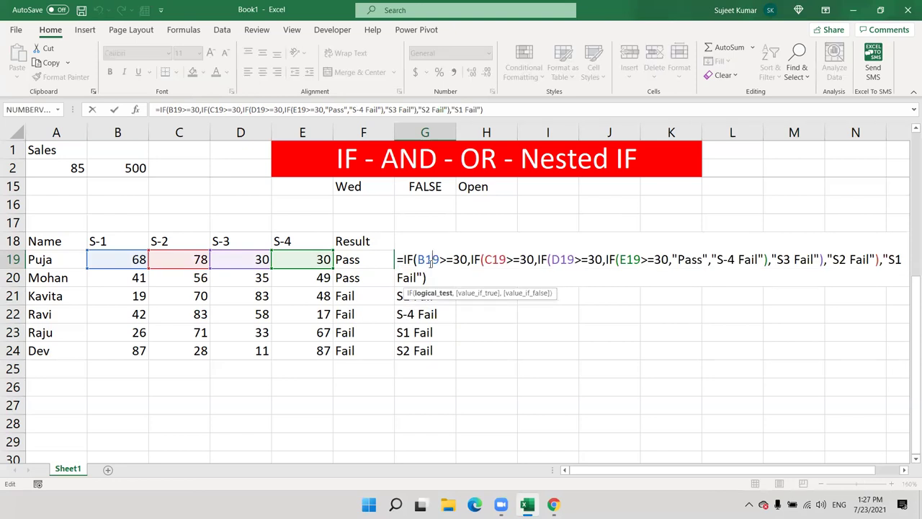
{"action": "key", "text": "Escape"}
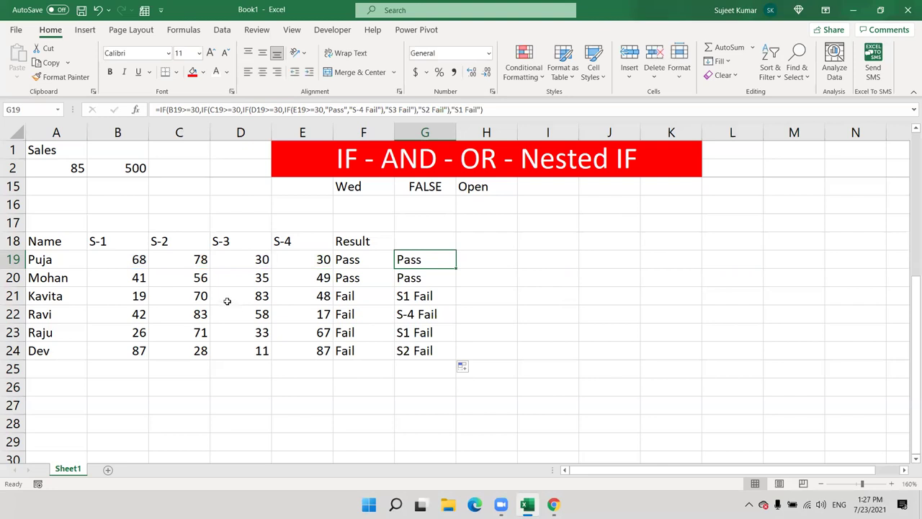
{"action": "left_click", "coordinate": [423, 300]}
{"action": "double_click", "coordinate": [423, 300]}
{"action": "key", "text": "Escape"}
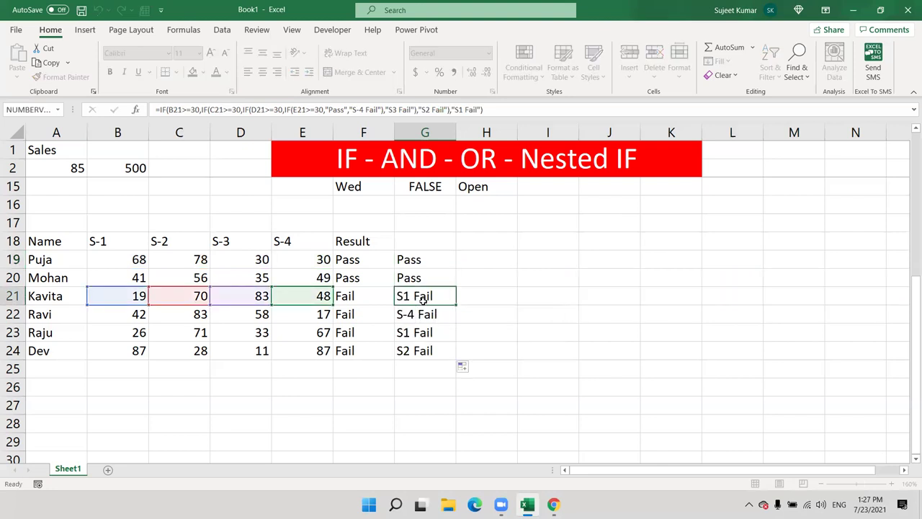
Copy the Name header and the first three student names from A18:A21 to the cells starting at A28.
{"action": "left_click", "coordinate": [64, 244]}
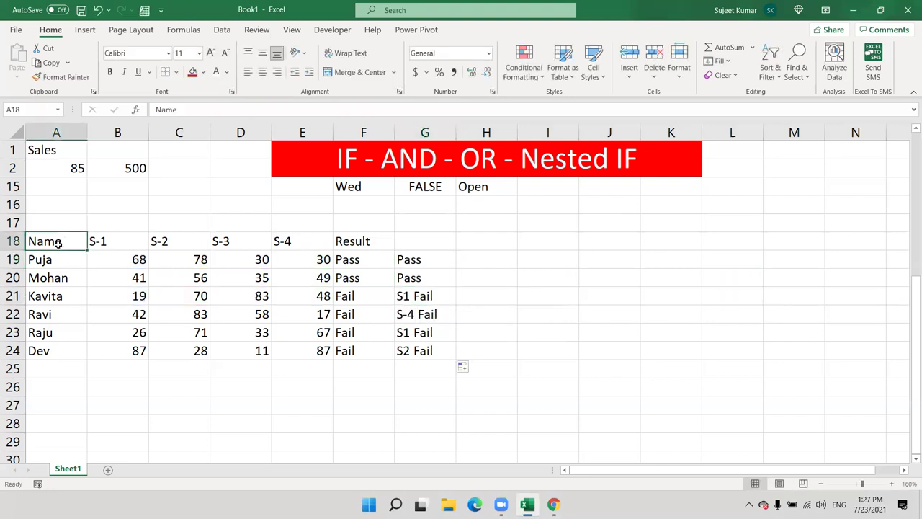
{"action": "left_click", "coordinate": [50, 298], "text": "shift"}
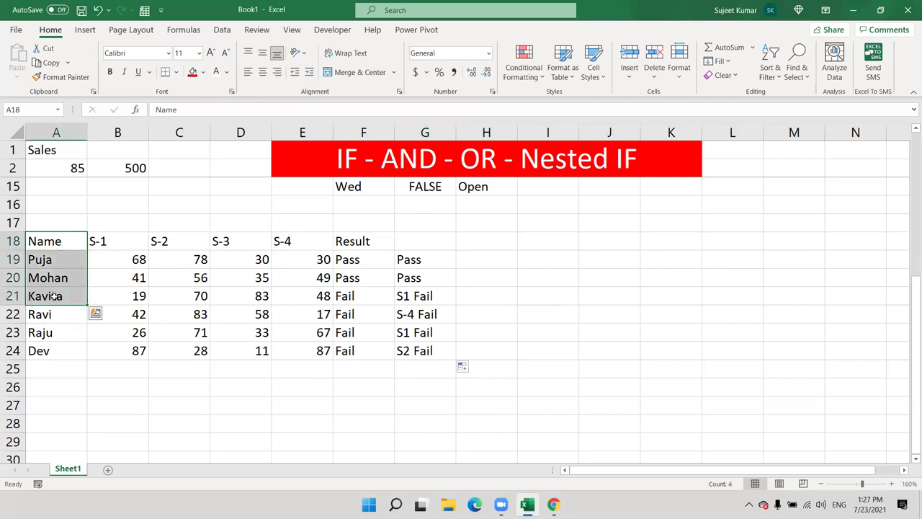
{"action": "key", "text": "ctrl+c"}
{"action": "scroll", "coordinate": [58, 295], "scroll_direction": "down", "scroll_amount": 3}
{"action": "left_click", "coordinate": [66, 254]}
{"action": "key", "text": "ctrl+v"}
{"action": "key", "text": "Escape"}
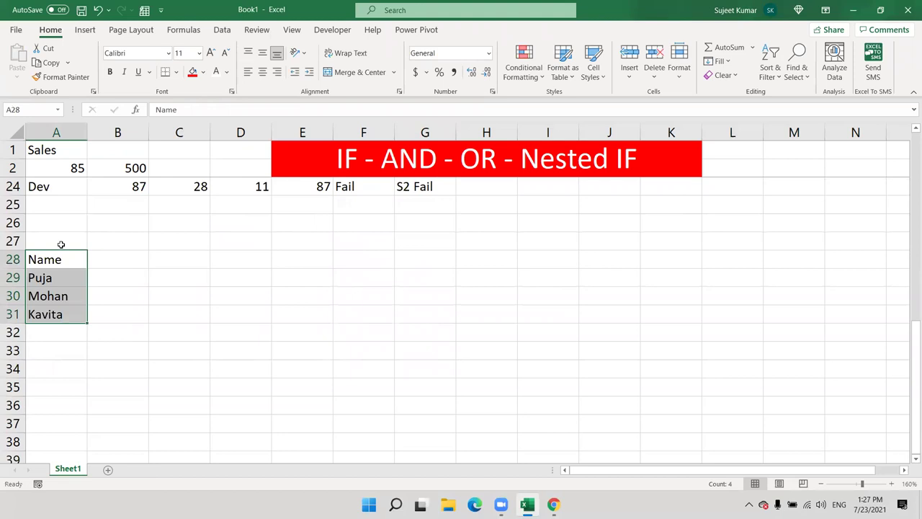
Enter ID in A27 as the new table's title and add the headers PAN in B28 and Voter in C28.
{"action": "left_click", "coordinate": [61, 244]}
{"action": "type", "text": "ID"}
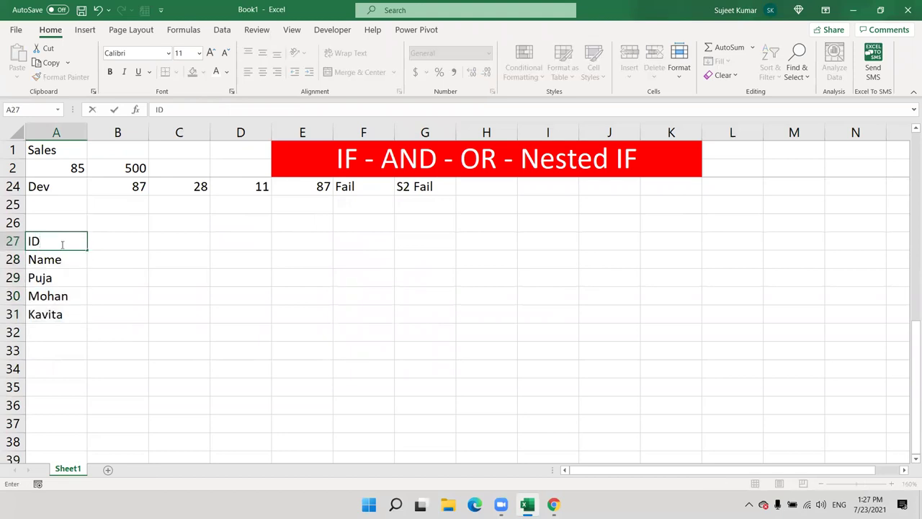
{"action": "key", "text": "Return"}
{"action": "key", "text": "Return"}
{"action": "key", "text": "Right"}
{"action": "key", "text": "Up"}
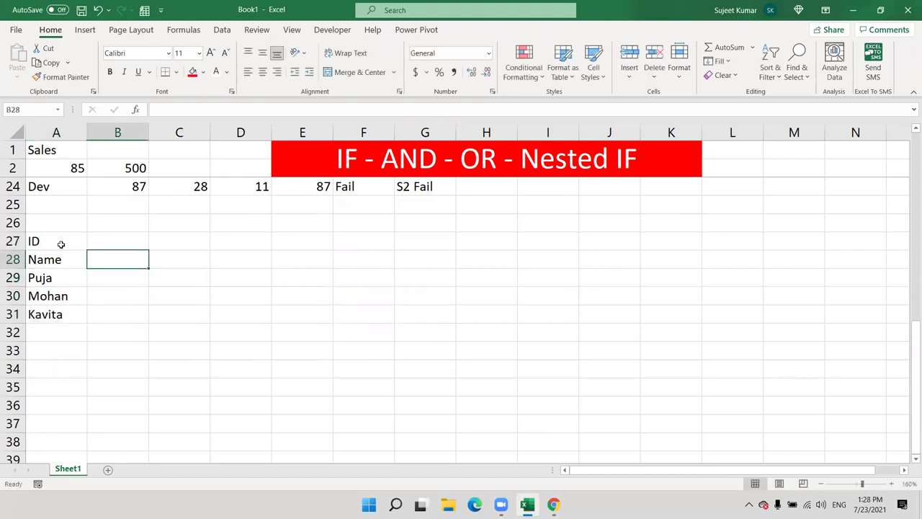
{"action": "type", "text": "PAN"}
{"action": "key", "text": "Tab"}
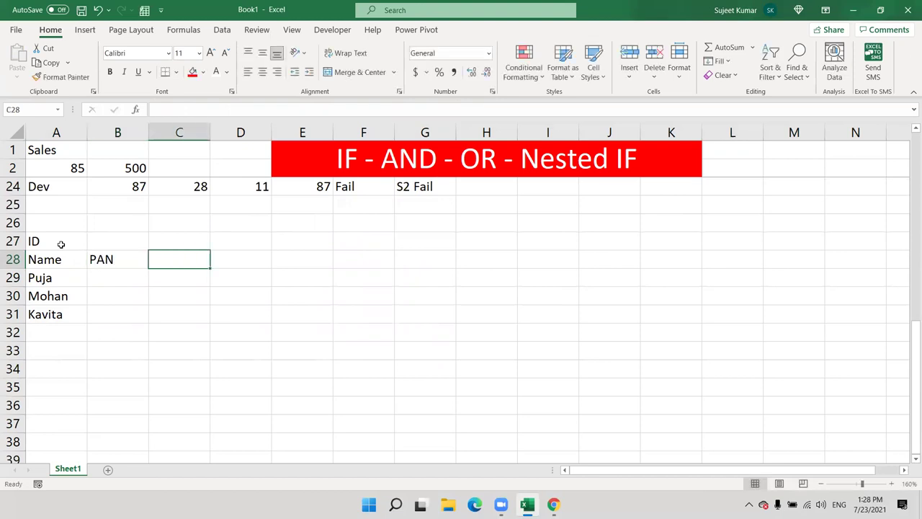
{"action": "type", "text": "Voter"}
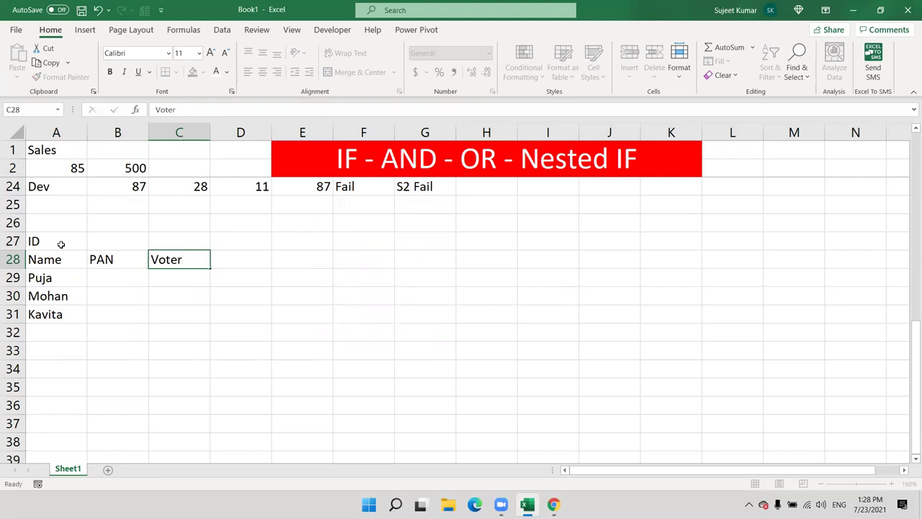
{"action": "key", "text": "Tab"}
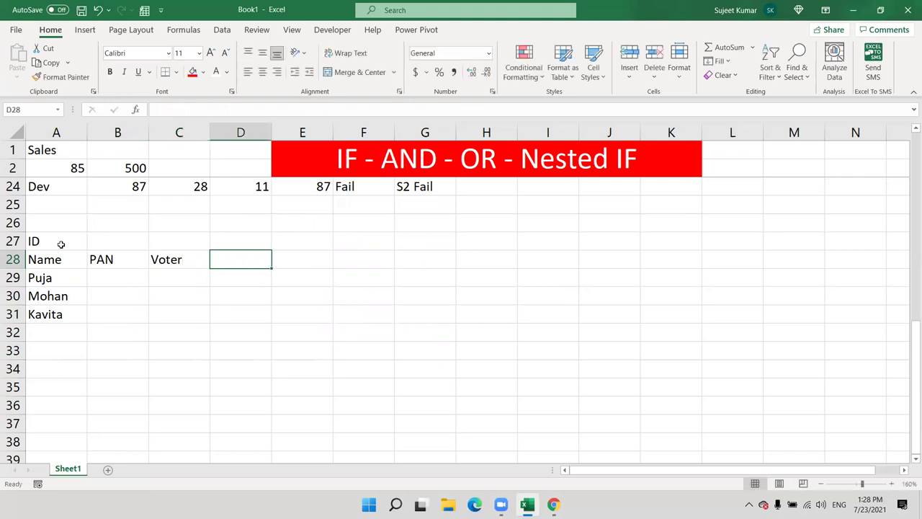
Add the headers dL, UID, Pass and Status in cells D28 to G28.
{"action": "type", "text": "dL"}
{"action": "key", "text": "Tab"}
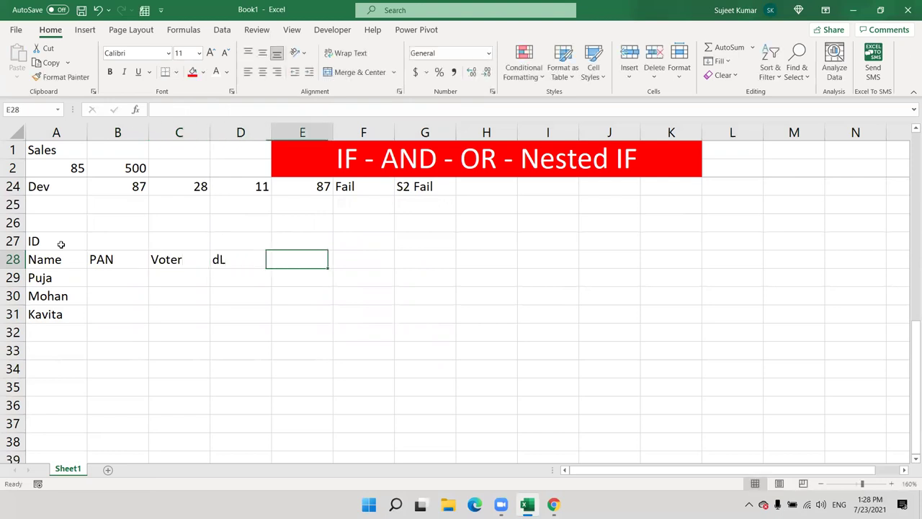
{"action": "type", "text": "UID"}
{"action": "key", "text": "Tab"}
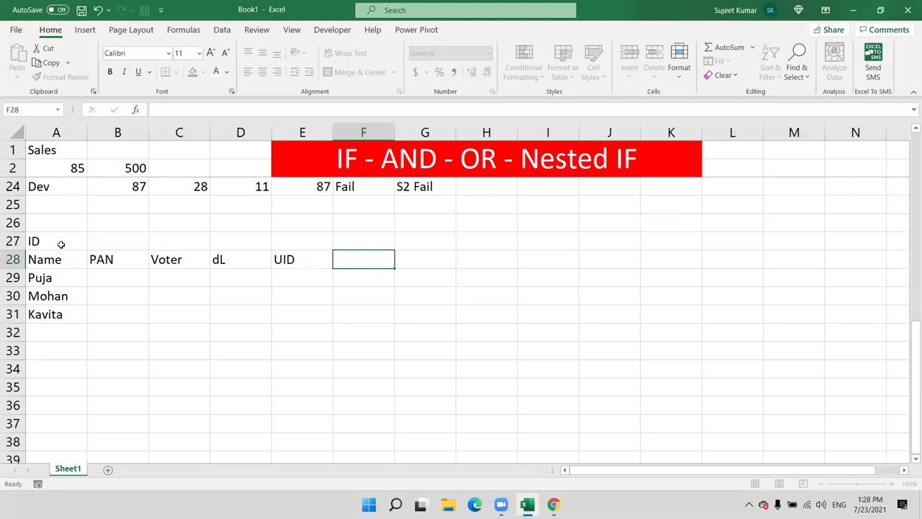
{"action": "type", "text": "PAss"}
{"action": "key", "text": "Tab"}
{"action": "type", "text": "Sta"}
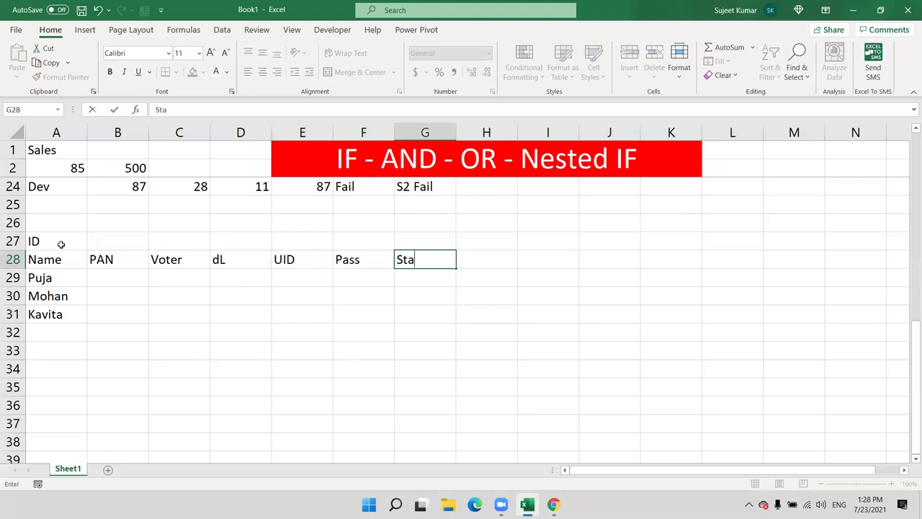
{"action": "type", "text": "tus"}
{"action": "key", "text": "Return"}
Enter Y under PAN in B29 for the first person.
{"action": "key", "text": "Left"}
{"action": "key", "text": "Left"}
{"action": "key", "text": "Left"}
{"action": "key", "text": "Left"}
{"action": "key", "text": "Left"}
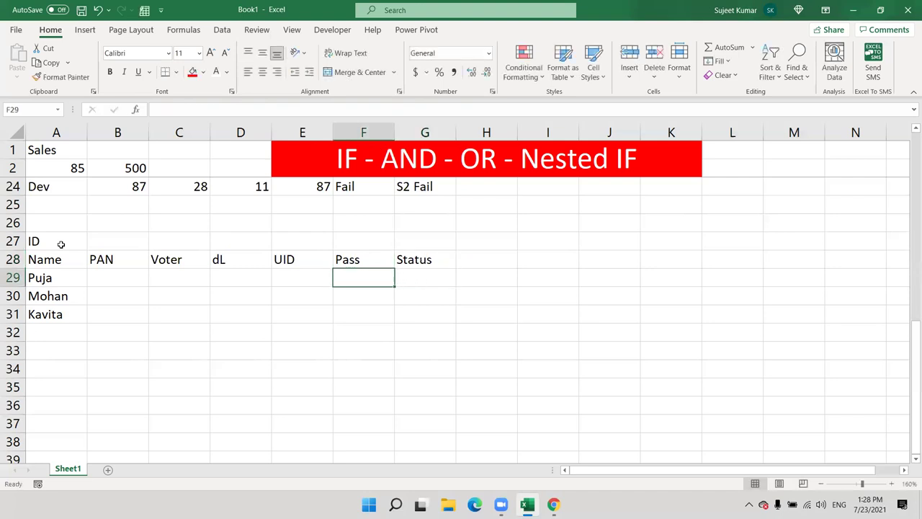
{"action": "type", "text": "Y"}
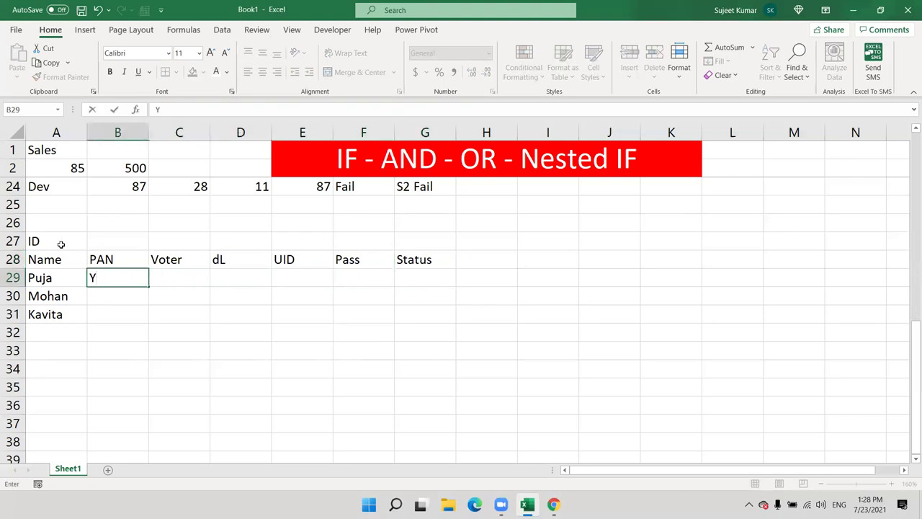
{"action": "key", "text": "Tab"}
Enter Y under Voter in C30 and under UID in E30 for the second person.
{"action": "key", "text": "Down"}
{"action": "key", "text": "Down"}
{"action": "key", "text": "Up"}
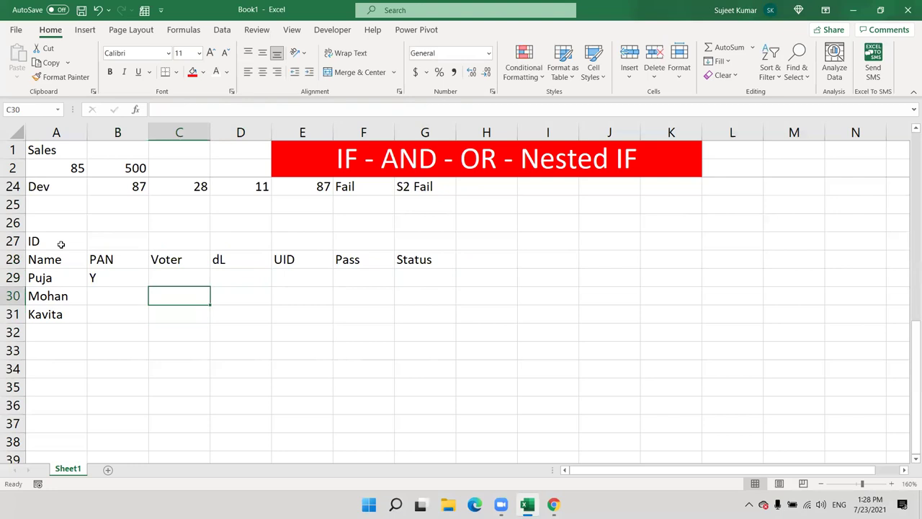
{"action": "type", "text": "Y"}
{"action": "key", "text": "Return"}
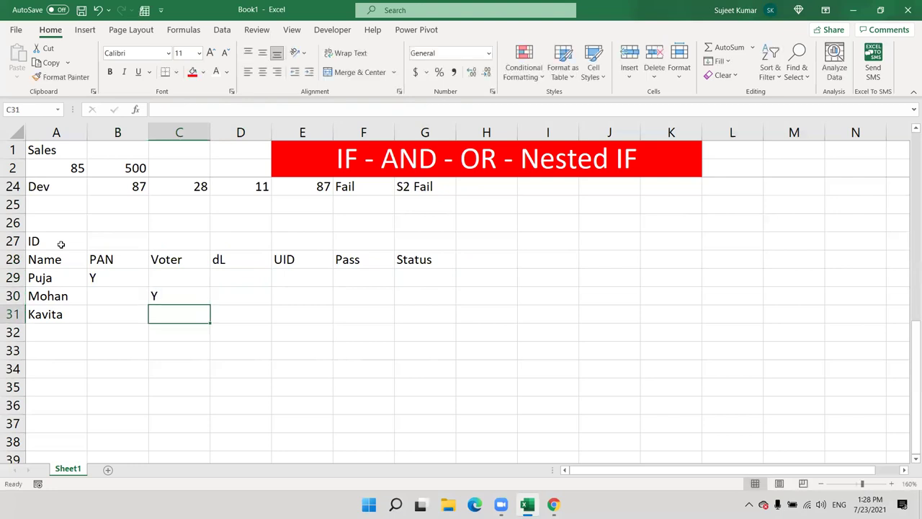
{"action": "key", "text": "Right"}
{"action": "key", "text": "Right"}
{"action": "key", "text": "Up"}
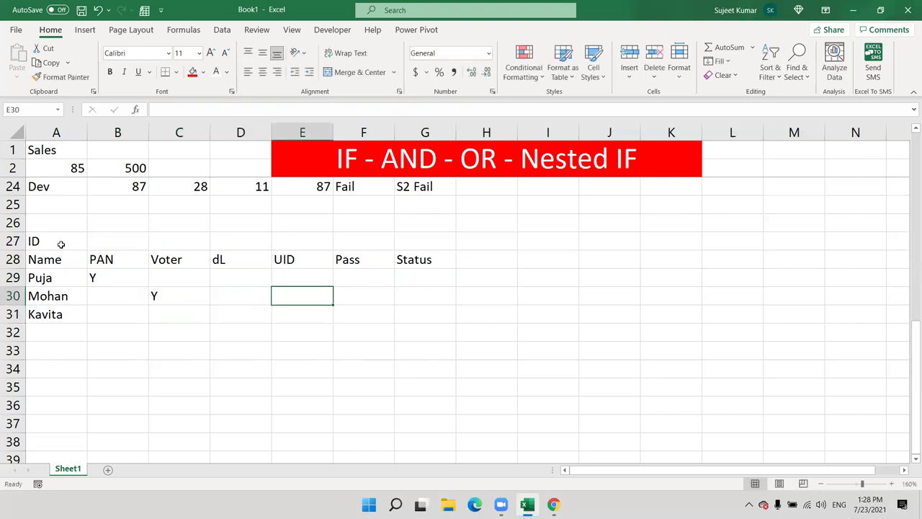
{"action": "type", "text": "Y"}
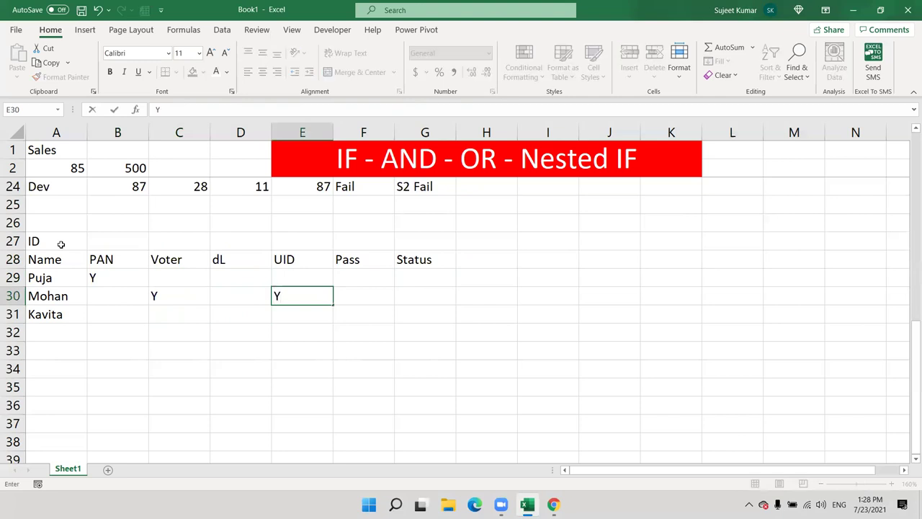
{"action": "key", "text": "Left"}
{"action": "key", "text": "Left"}
{"action": "key", "text": "Left"}
{"action": "key", "text": "Up"}
{"action": "key", "text": "Down"}
{"action": "key", "text": "Down"}
{"action": "key", "text": "Up"}
{"action": "key", "text": "shift+Right"}
{"action": "key", "text": "shift+Right"}
{"action": "key", "text": "shift+Right"}
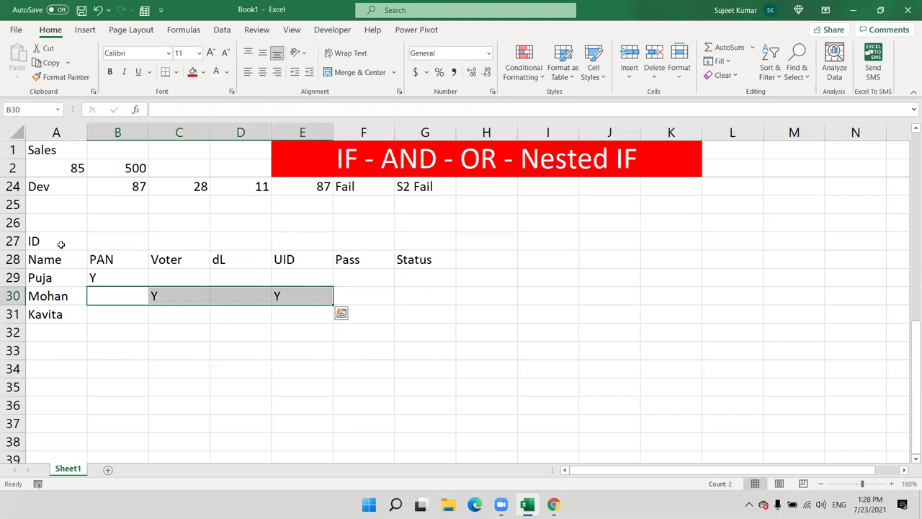
Go to the first person's Status cell, G29.
{"action": "key", "text": "Down"}
{"action": "key", "text": "Right"}
{"action": "key", "text": "Right"}
{"action": "key", "text": "Right"}
{"action": "key", "text": "Right"}
{"action": "key", "text": "Right"}
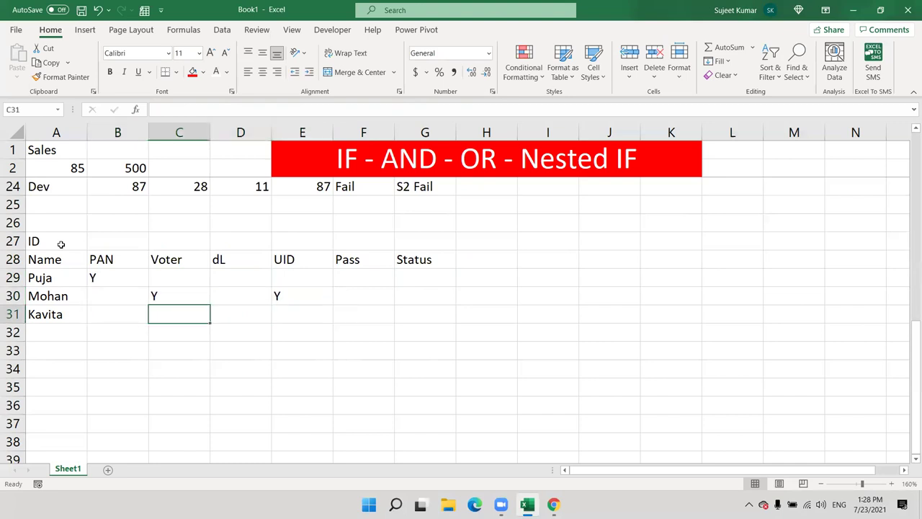
{"action": "key", "text": "Up"}
{"action": "key", "text": "Up"}
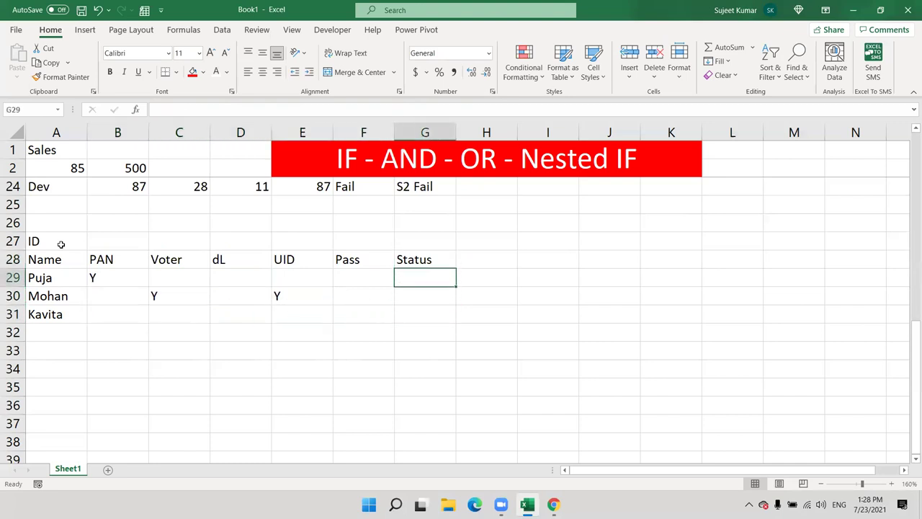
{"action": "type", "text": "="}
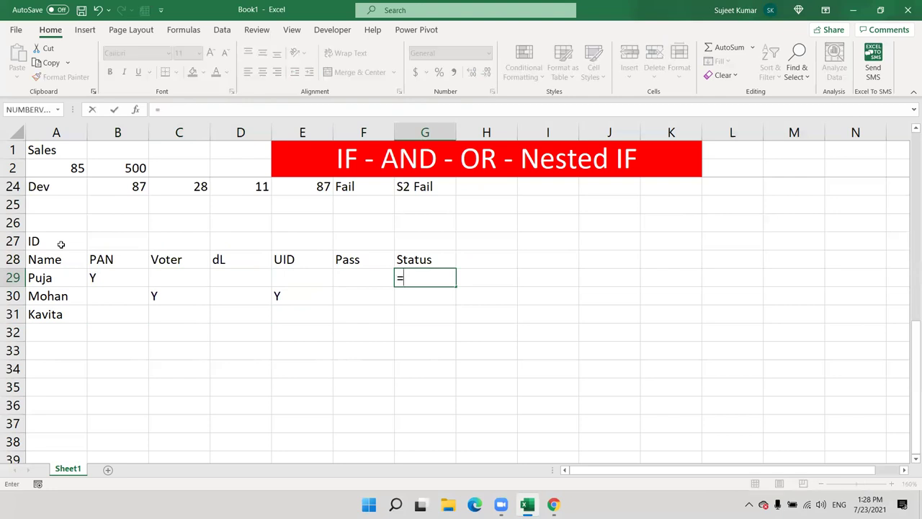
{"action": "type", "text": "and"}
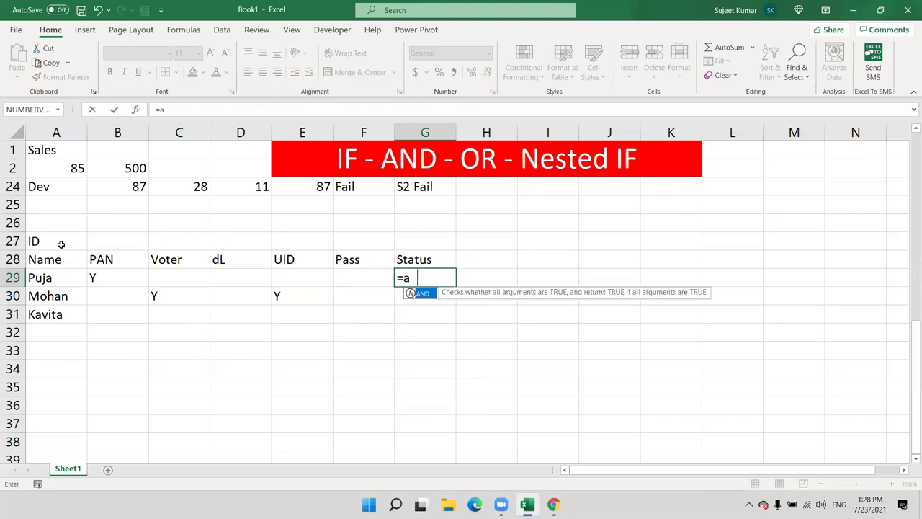
{"action": "key", "text": "Escape"}
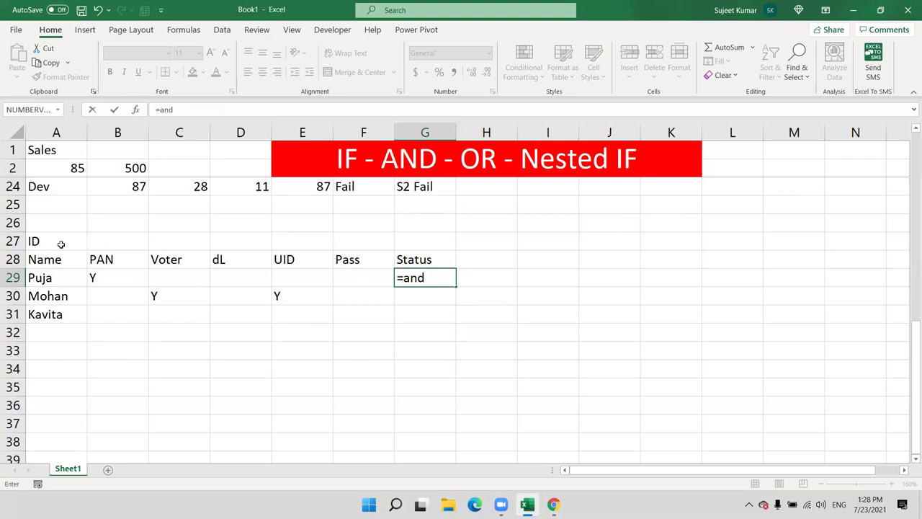
{"action": "key", "text": "Escape"}
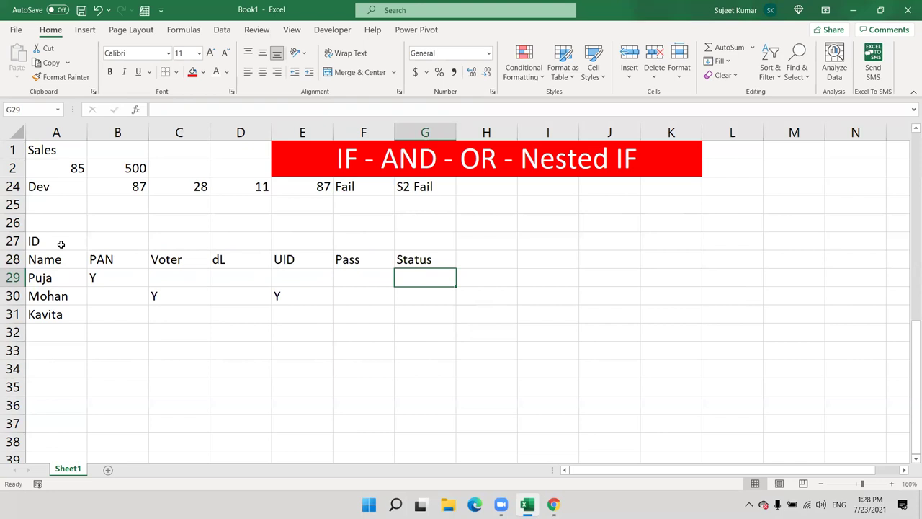
Start an OR formula in G29 with the PAN and Voter tests B29="y" and C29="y".
{"action": "type", "text": "=o"}
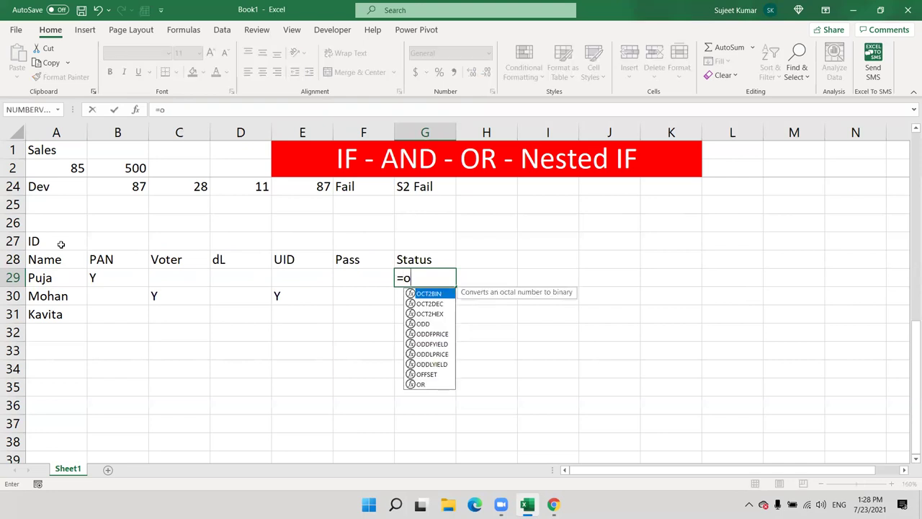
{"action": "type", "text": "r"}
{"action": "key", "text": "Tab"}
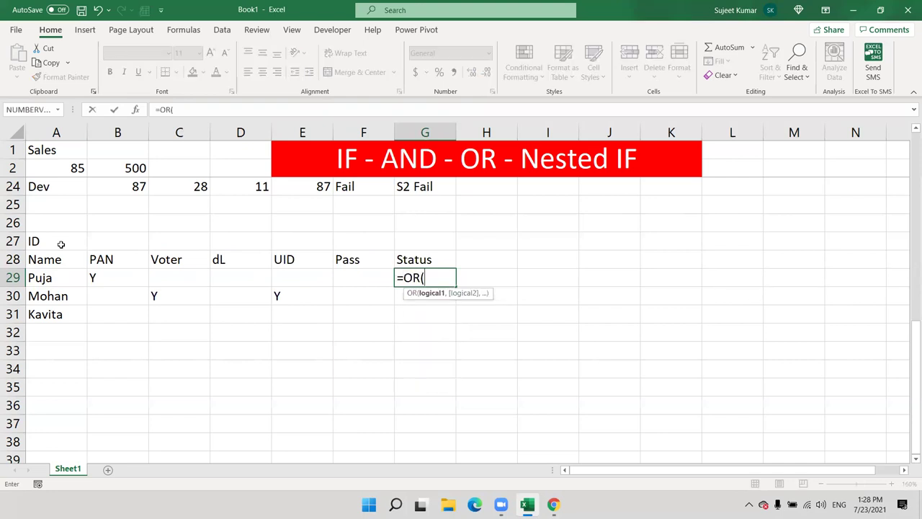
{"action": "left_click", "coordinate": [117, 280]}
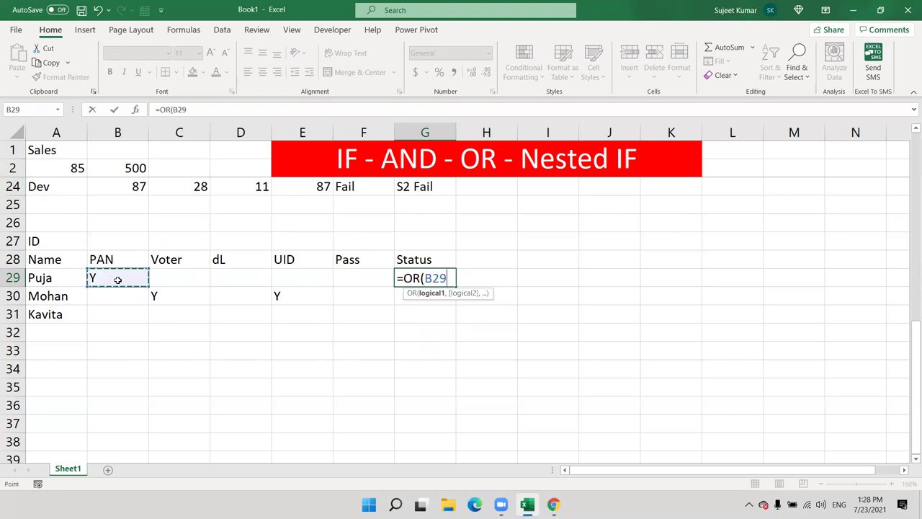
{"action": "type", "text": "=\"y\","}
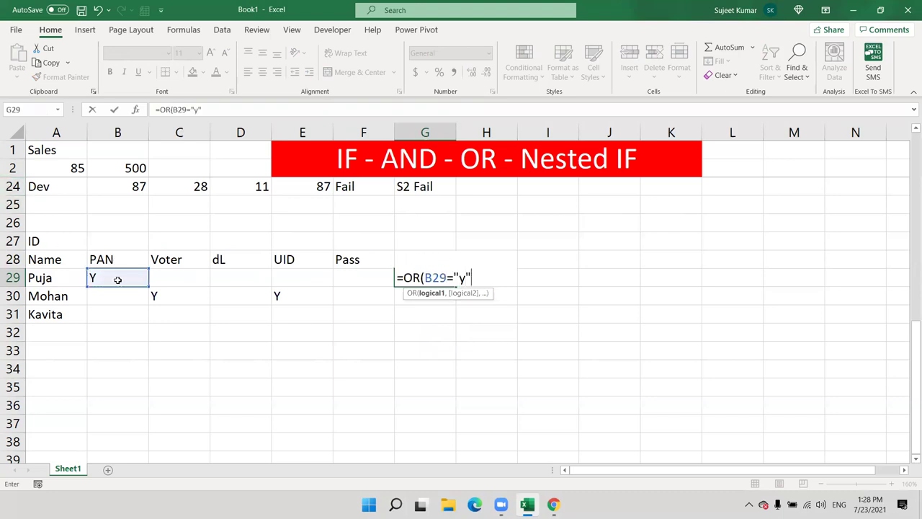
{"action": "left_click", "coordinate": [183, 277]}
{"action": "type", "text": "=\"y\","}
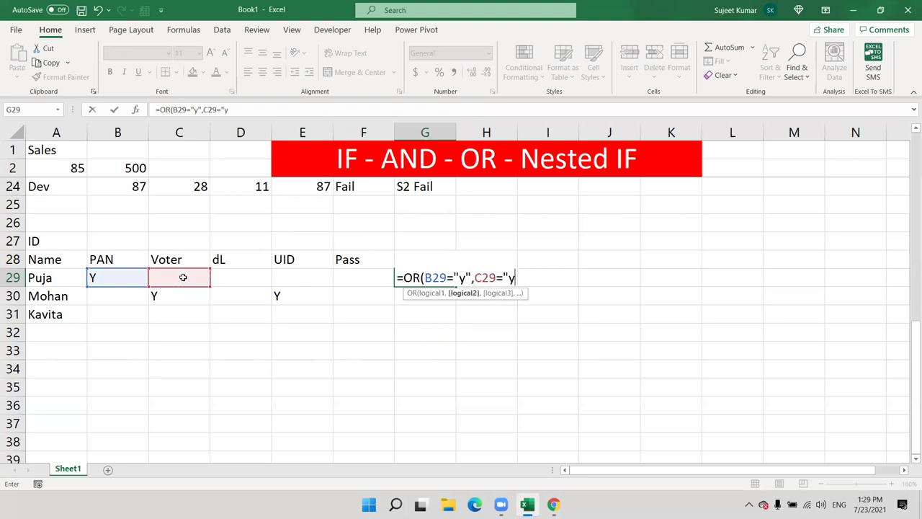
Complete the OR formula in G29 with the tests D29="y", E29="y" and F29="y".
{"action": "left_click", "coordinate": [219, 277]}
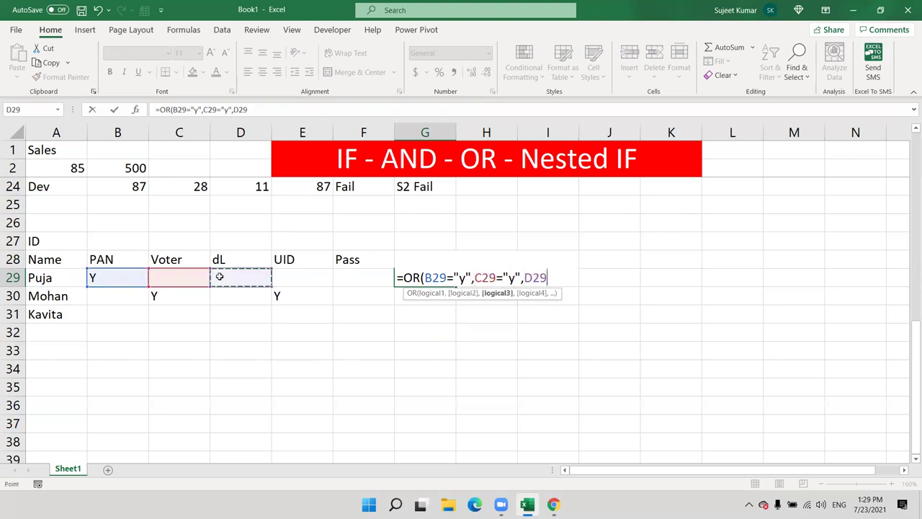
{"action": "type", "text": "=\"y\","}
{"action": "left_click", "coordinate": [307, 277]}
{"action": "type", "text": "=\"y\","}
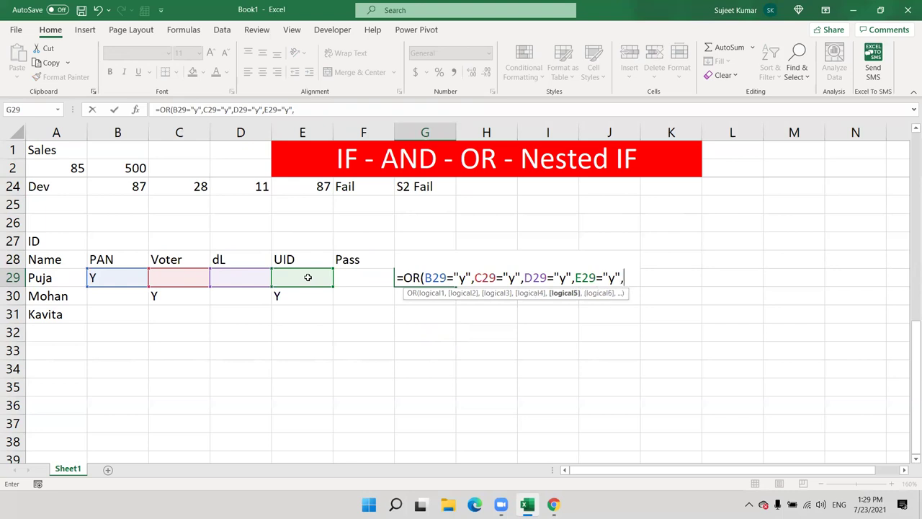
{"action": "left_click", "coordinate": [340, 276]}
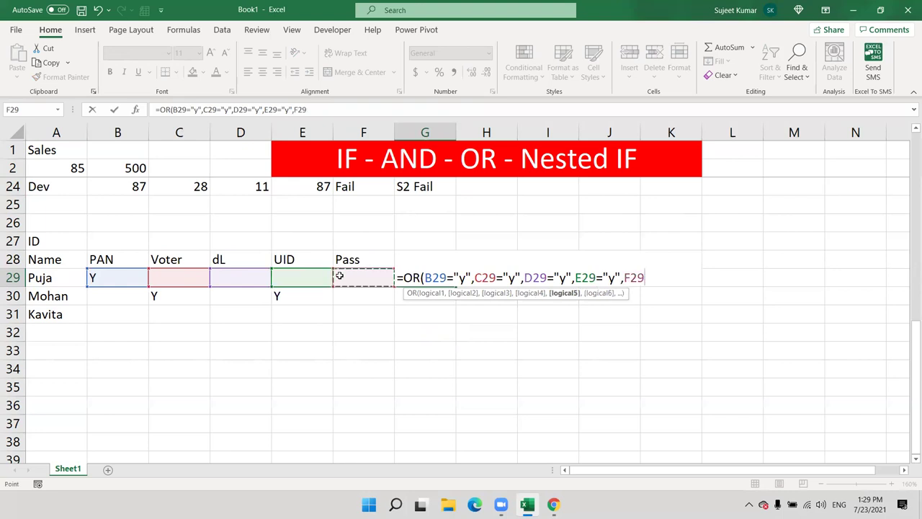
{"action": "type", "text": "=\"y:"}
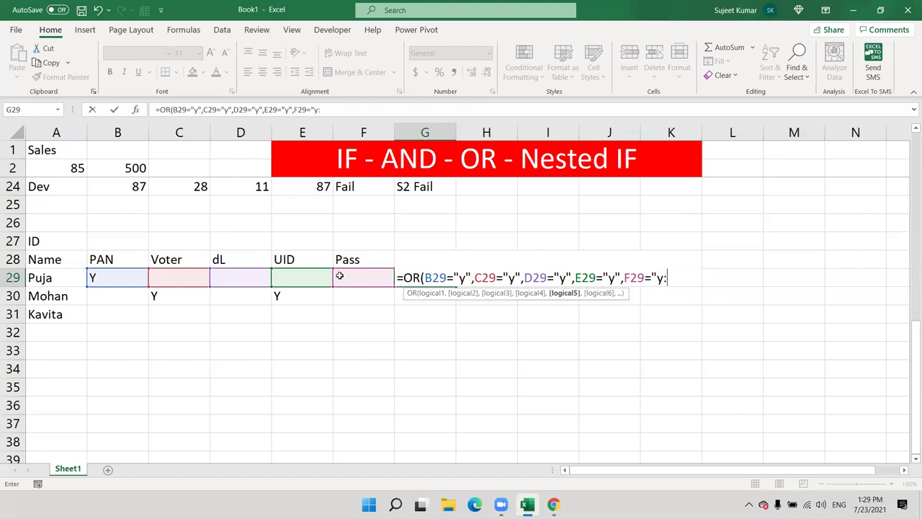
{"action": "key", "text": "BackSpace"}
{"action": "type", "text": "\")"}
{"action": "key", "text": "Return"}
Fill the OR formula down from G29 to G31 and review the formula in G29.
{"action": "key", "text": "Up"}
{"action": "key", "text": "shift+Down"}
{"action": "key", "text": "shift+Down"}
{"action": "key", "text": "ctrl+d"}
{"action": "key", "text": "Up"}
{"action": "key", "text": "Down"}
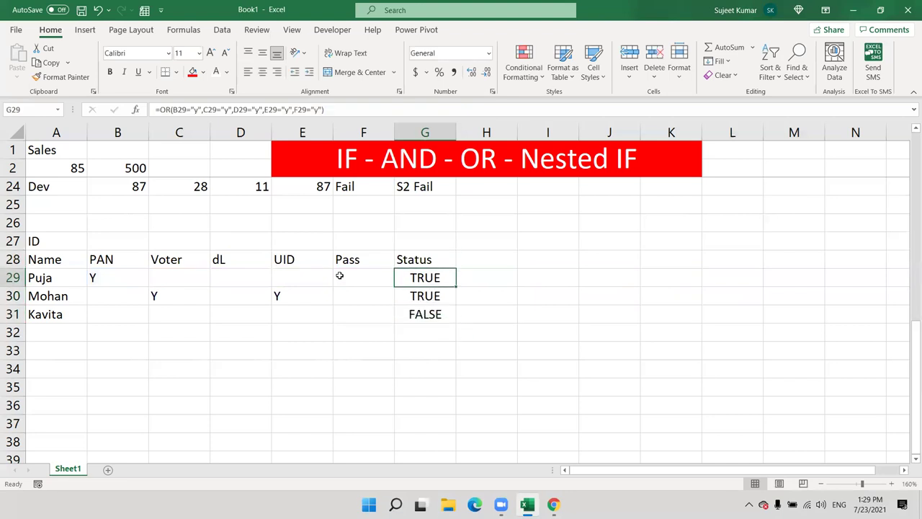
{"action": "key", "text": "F2"}
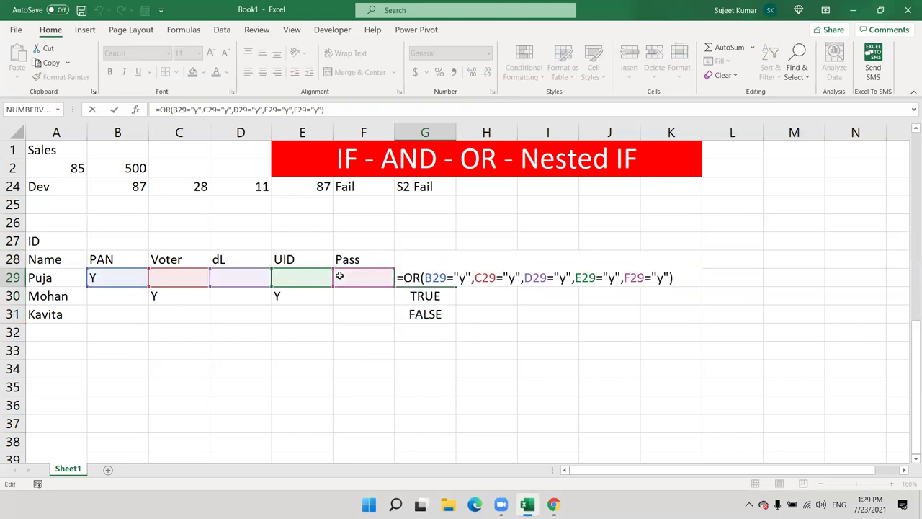
{"action": "key", "text": "Escape"}
Start a nested IF formula in H29 that returns "OK" when B29="y" and opens a second IF otherwise.
{"action": "key", "text": "Right"}
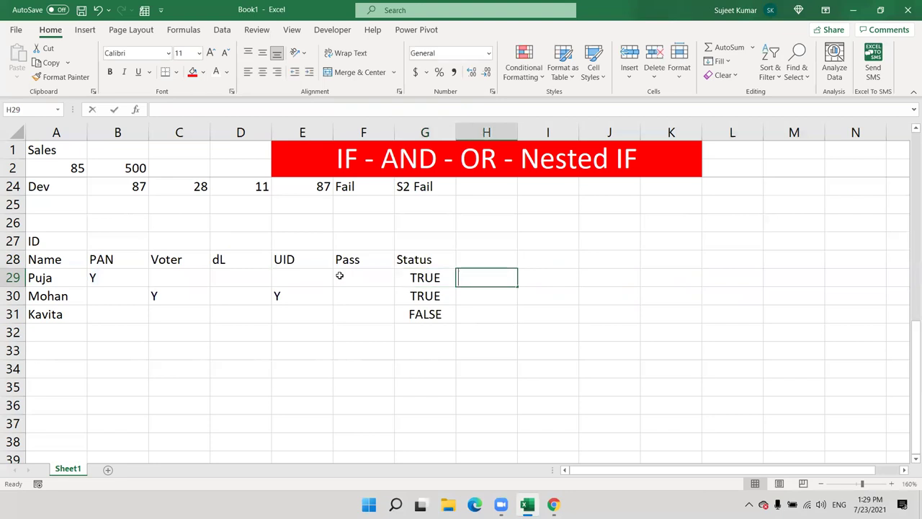
{"action": "type", "text": "=if"}
{"action": "key", "text": "Tab"}
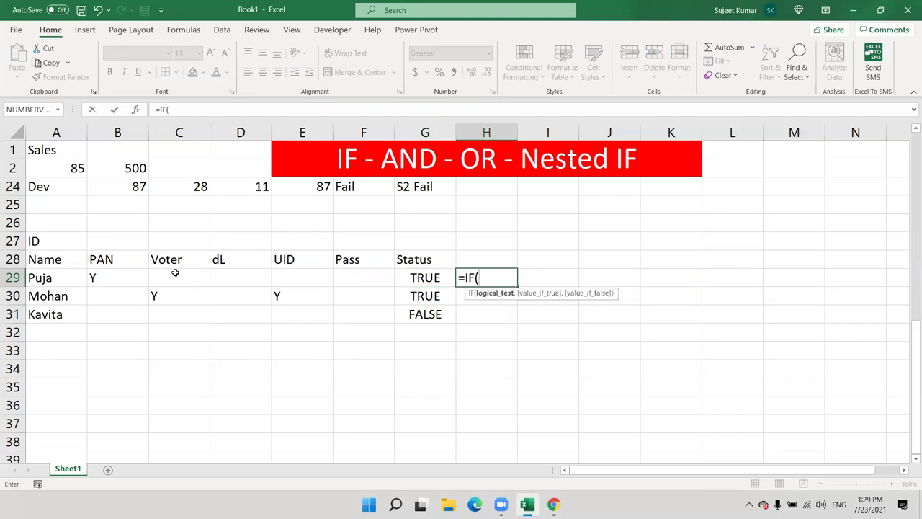
{"action": "left_click", "coordinate": [118, 274]}
{"action": "type", "text": ">="}
{"action": "key", "text": "BackSpace"}
{"action": "key", "text": "BackSpace"}
{"action": "type", "text": "=\"y\",\"O"}
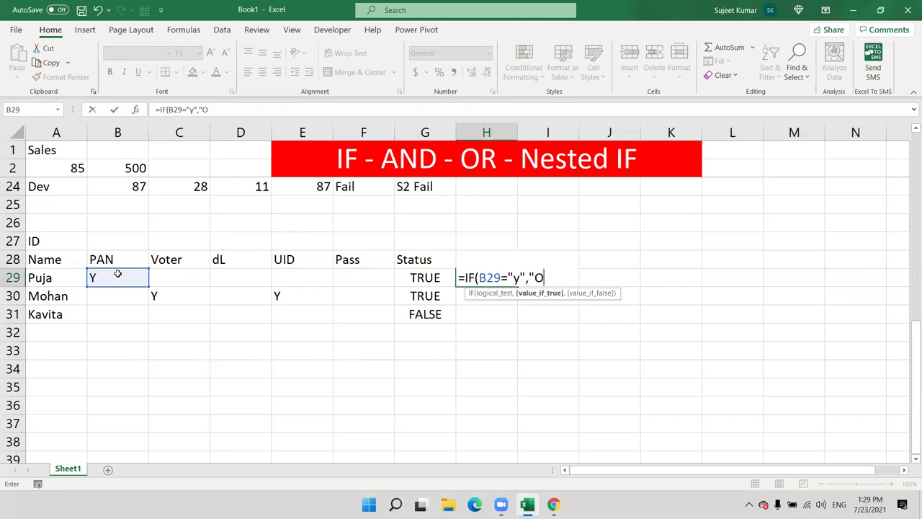
{"action": "type", "text": "K\",IF("}
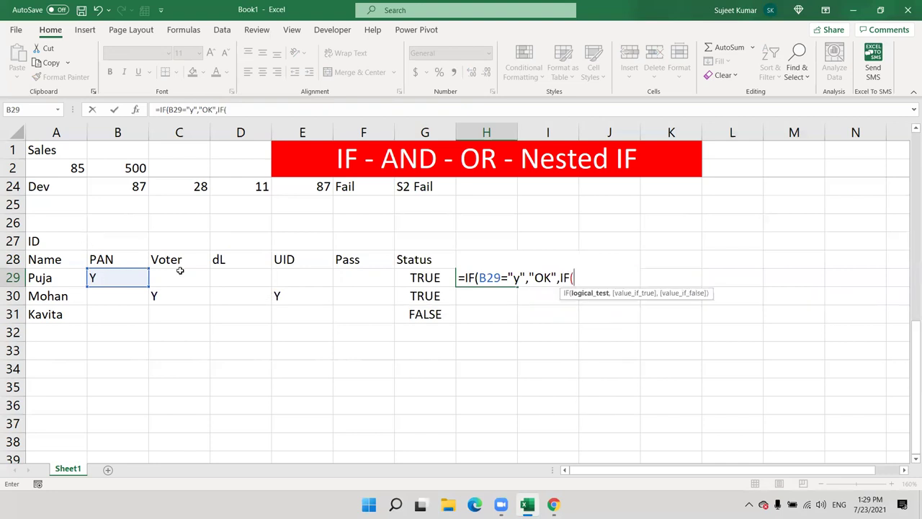
Add the Voter cell C29 as the logical test of the second IF in H29.
{"action": "left_click", "coordinate": [181, 273]}
{"action": "type", "text": ">"}
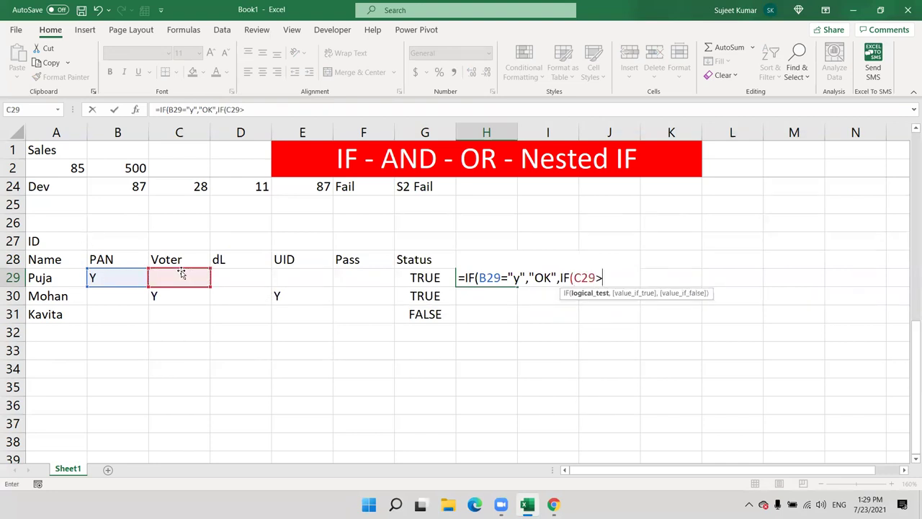
Continue H29's nested IF so C29="Y" and D29="y" each return "OK", correcting the C29 comparison to a plain equals sign.
{"action": "type", "text": "=\"Y\",\"OK"}
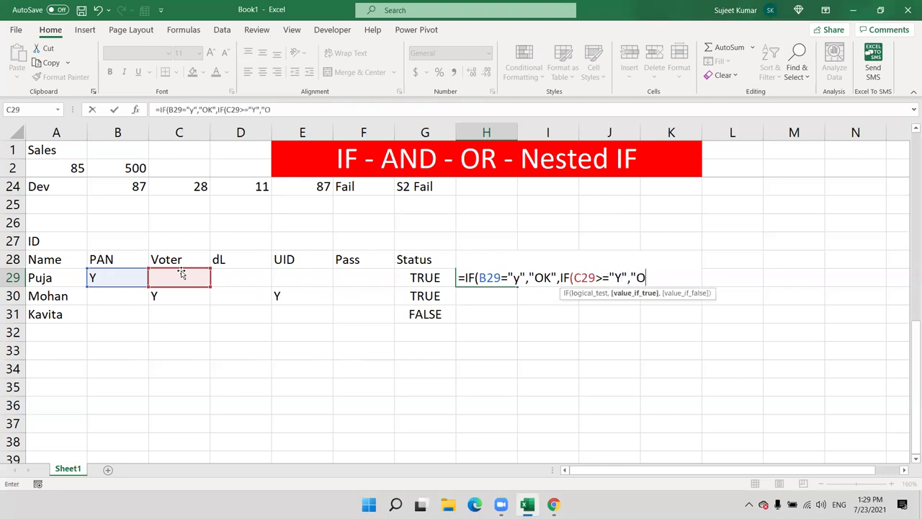
{"action": "type", "text": "\","}
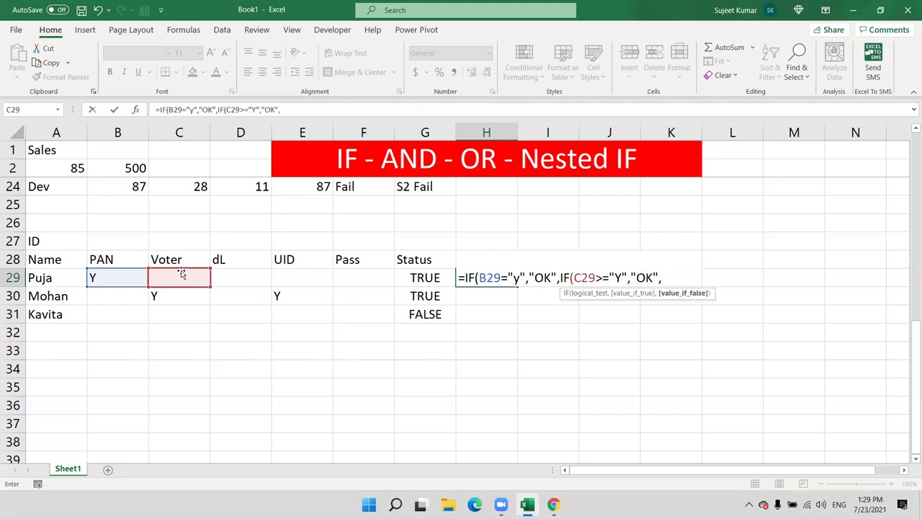
{"action": "type", "text": "IF("}
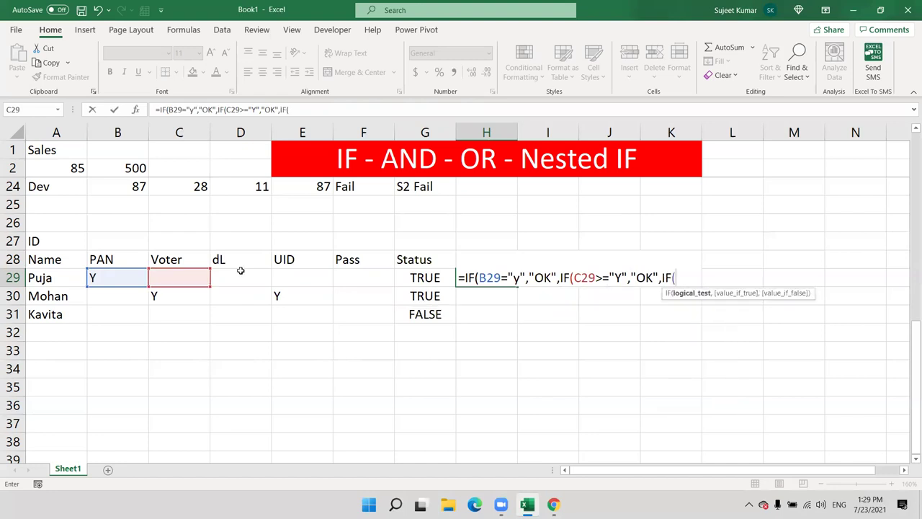
{"action": "left_click", "coordinate": [241, 272]}
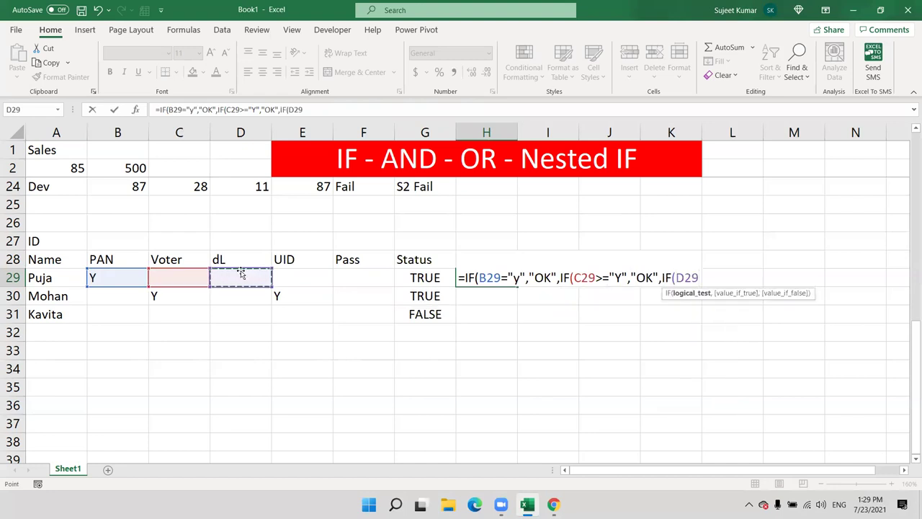
{"action": "type", "text": "="}
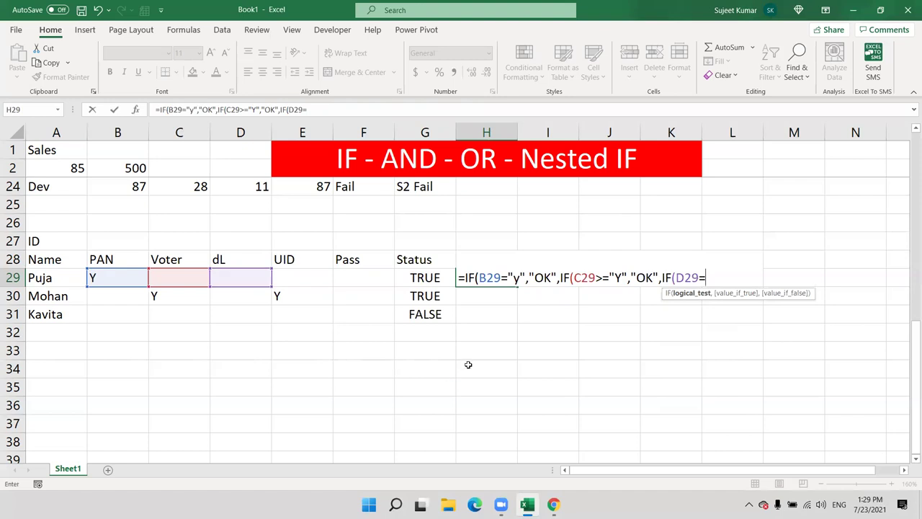
{"action": "left_click", "coordinate": [595, 278]}
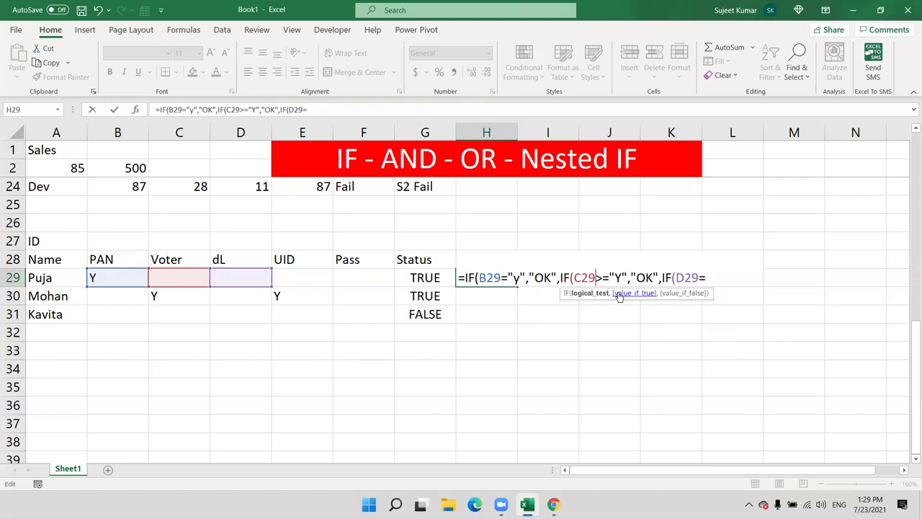
{"action": "key", "text": "Delete"}
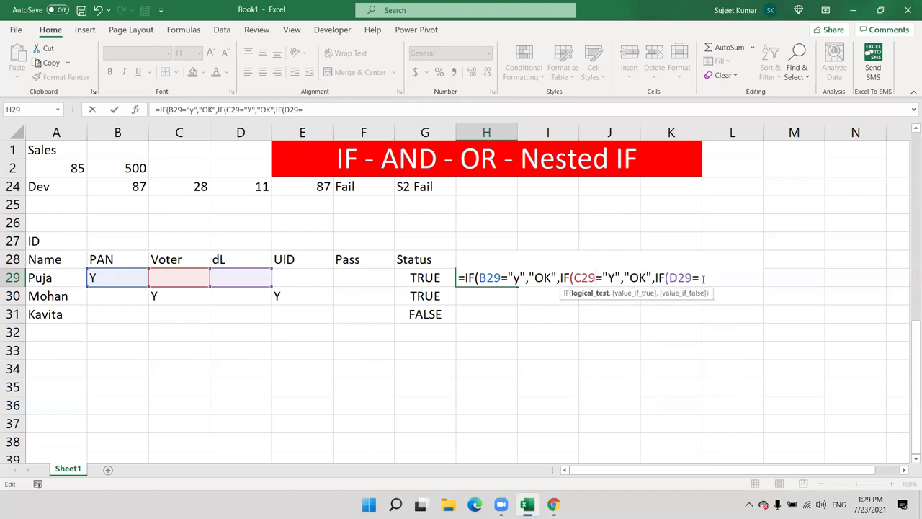
{"action": "left_click", "coordinate": [705, 279]}
{"action": "type", "text": "\"y\",\""}
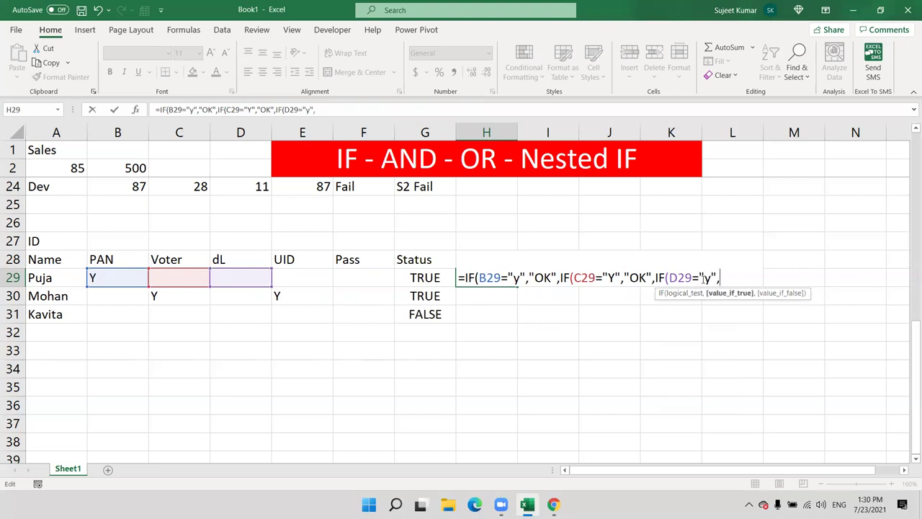
{"action": "type", "text": "\"OK\","}
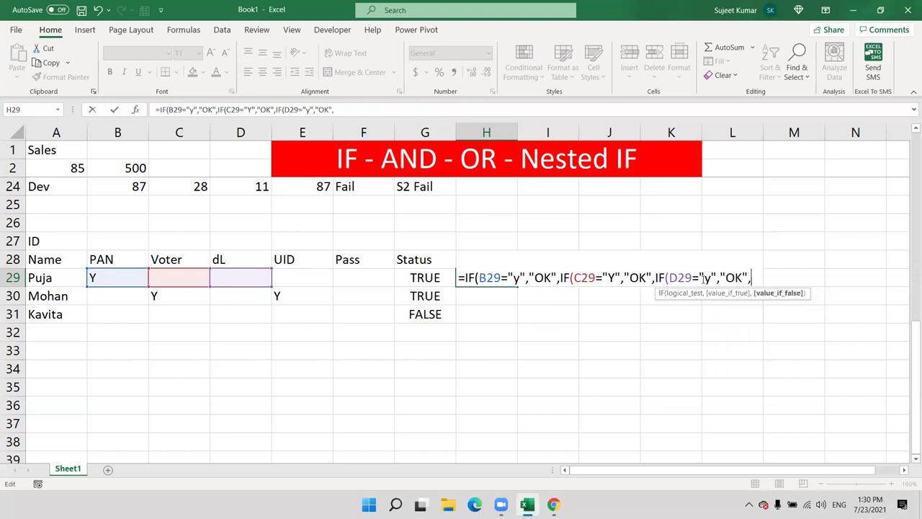
Complete H29's nested IF with E29="y" and F29="Y" returning "OK", otherwise "Pending", and accept the proposed closing-parenthesis correction.
{"action": "type", "text": "IF("}
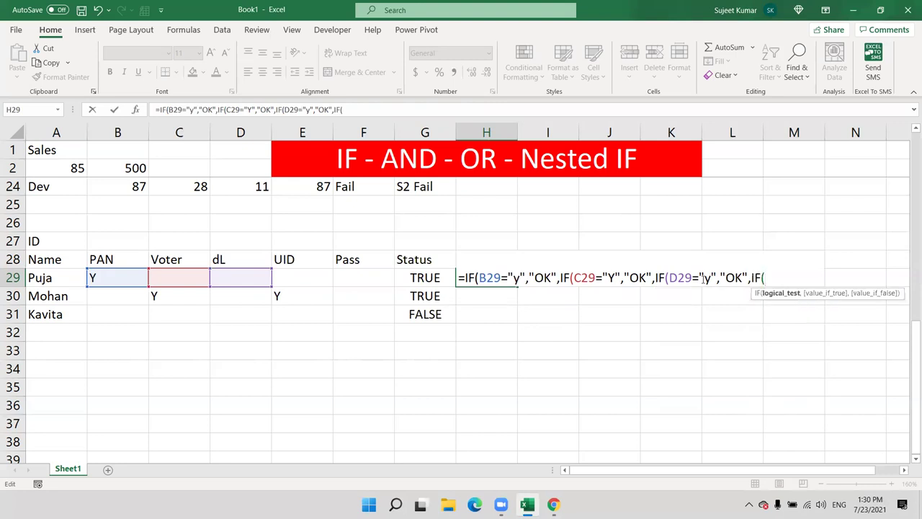
{"action": "left_click", "coordinate": [321, 278]}
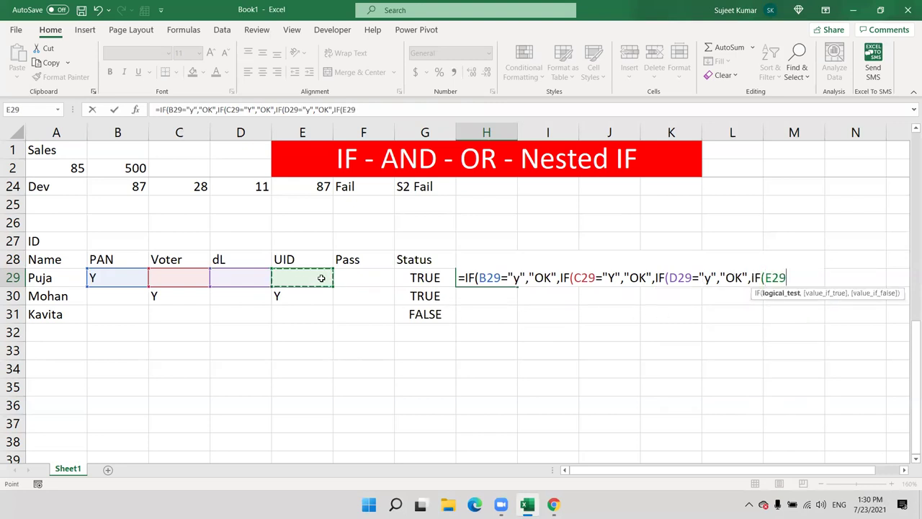
{"action": "type", "text": "=\"y\","}
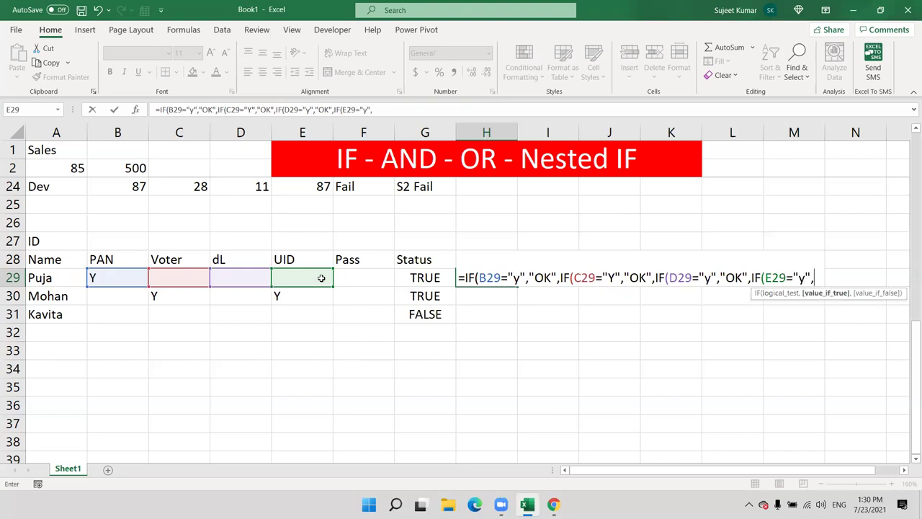
{"action": "type", "text": "\"OK\",IF("}
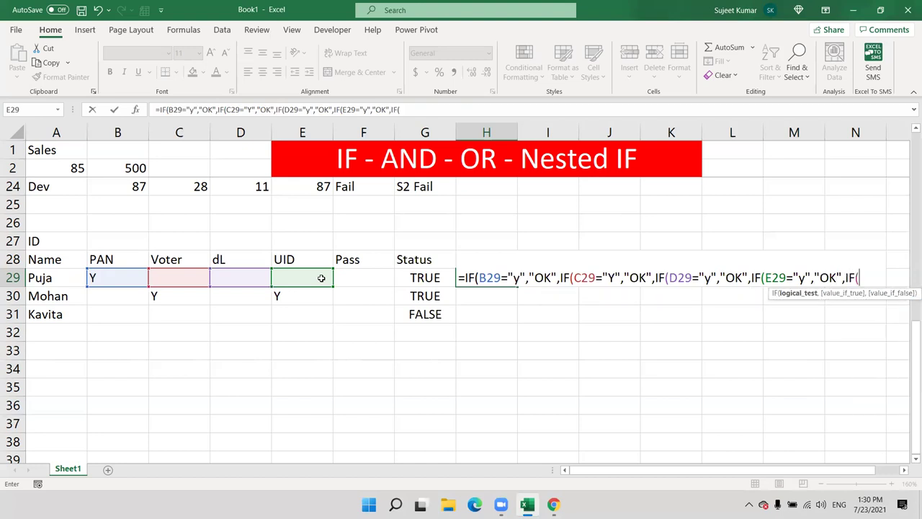
{"action": "left_click", "coordinate": [367, 275]}
{"action": "type", "text": "=\"Y"}
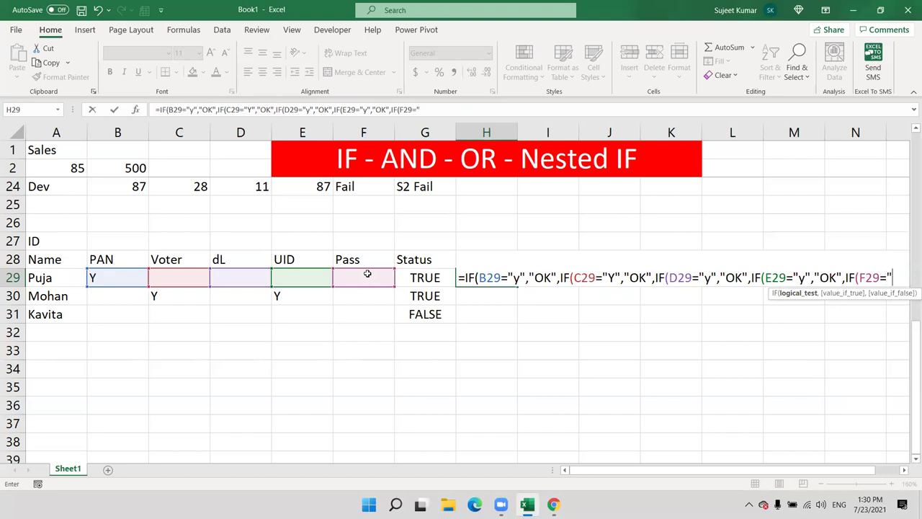
{"action": "type", "text": "\",\"OK\",\""}
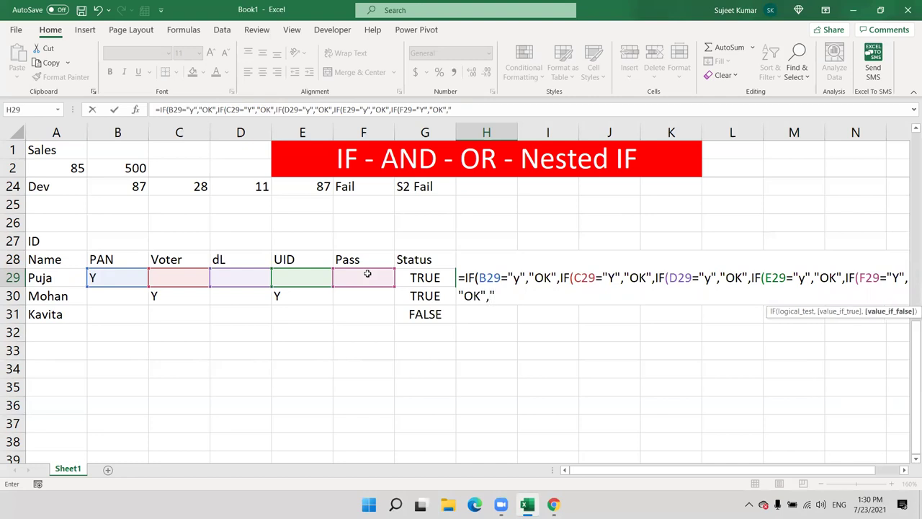
{"action": "type", "text": "Pending\""}
{"action": "key", "text": "Return"}
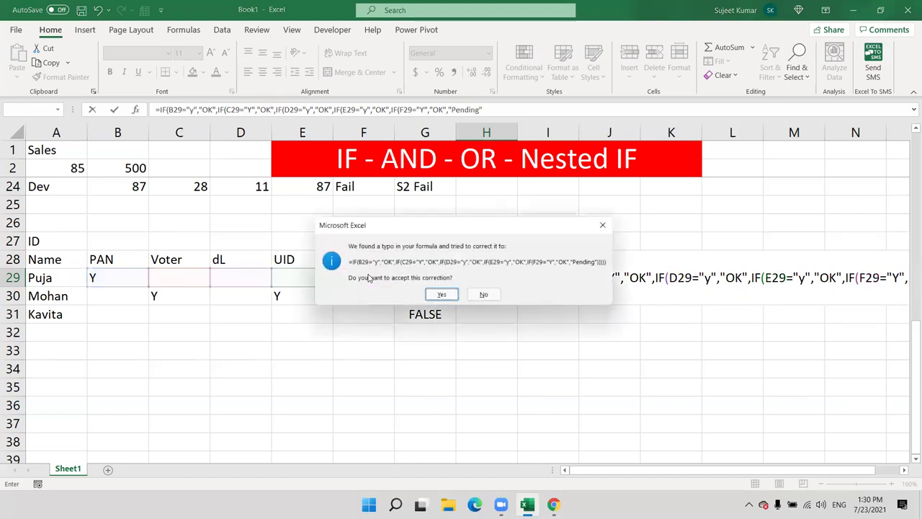
{"action": "key", "text": "Return"}
Examine the closing parentheses at the end of the nested IF formula in H29.
{"action": "key", "text": "F2"}
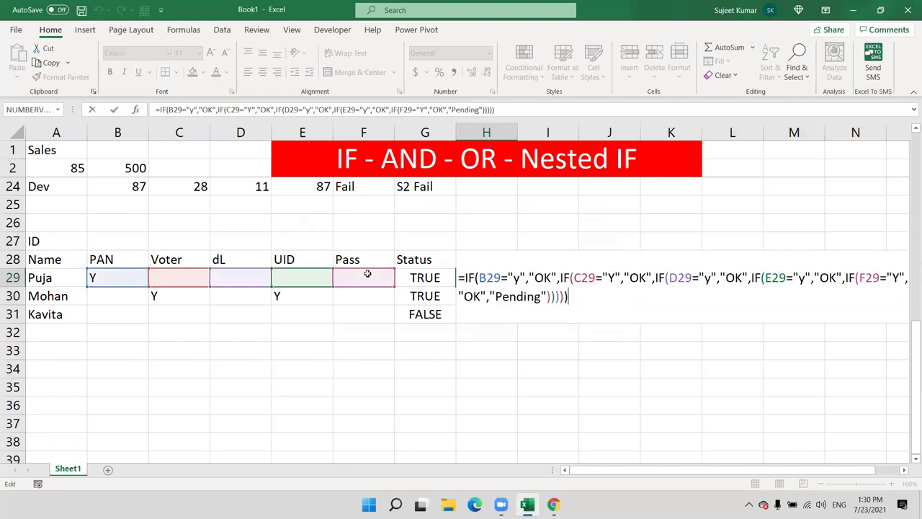
{"action": "key", "text": "shift+Left"}
{"action": "key", "text": "shift+Left"}
{"action": "key", "text": "shift+Left"}
{"action": "key", "text": "shift+Left"}
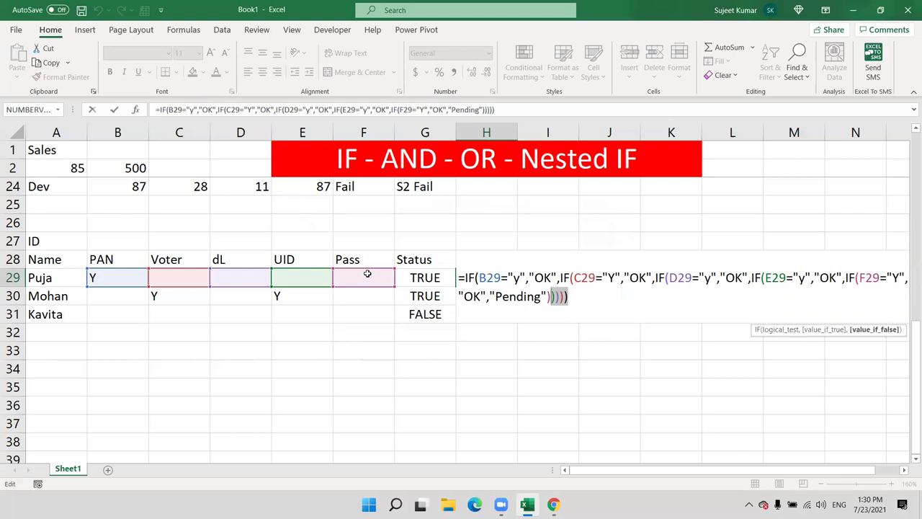
{"action": "key", "text": "Return"}
{"action": "key", "text": "Up"}
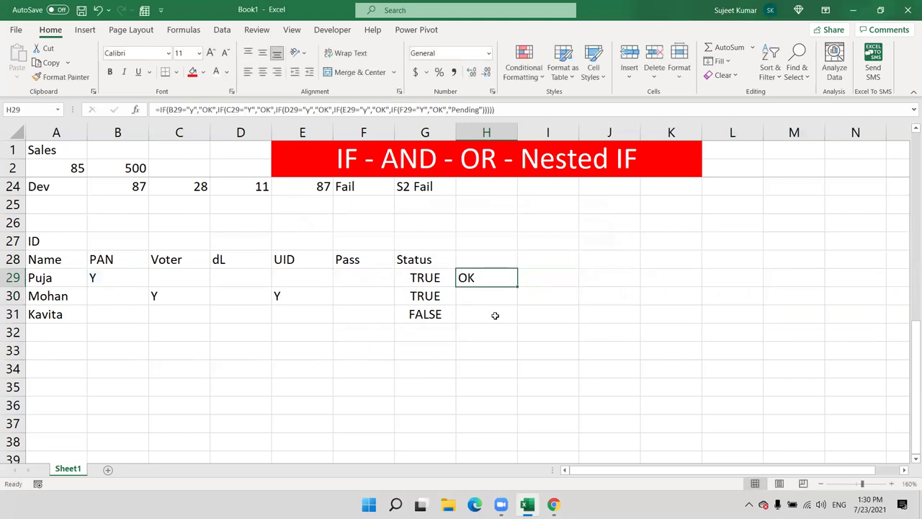
Fill the nested IF formula from H29 down to H31 and review the formulas in H29 and H31.
{"action": "double_click", "coordinate": [515, 286]}
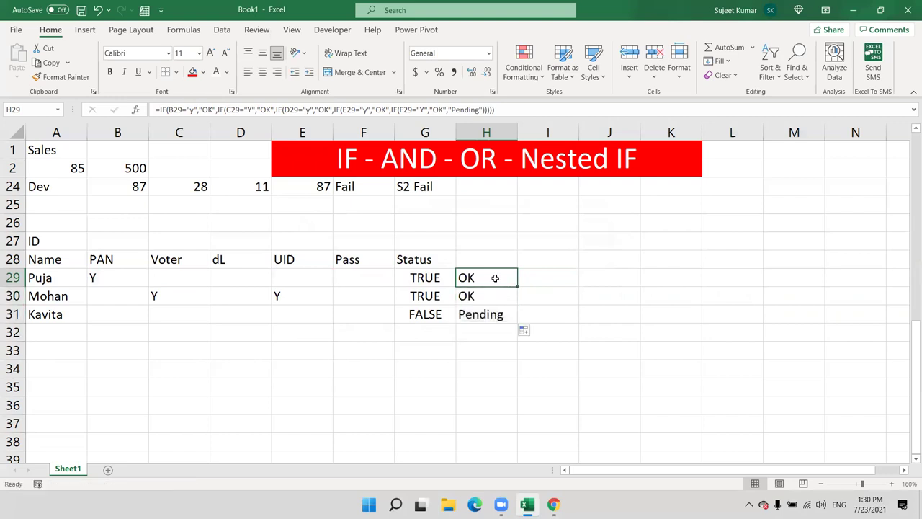
{"action": "double_click", "coordinate": [496, 277]}
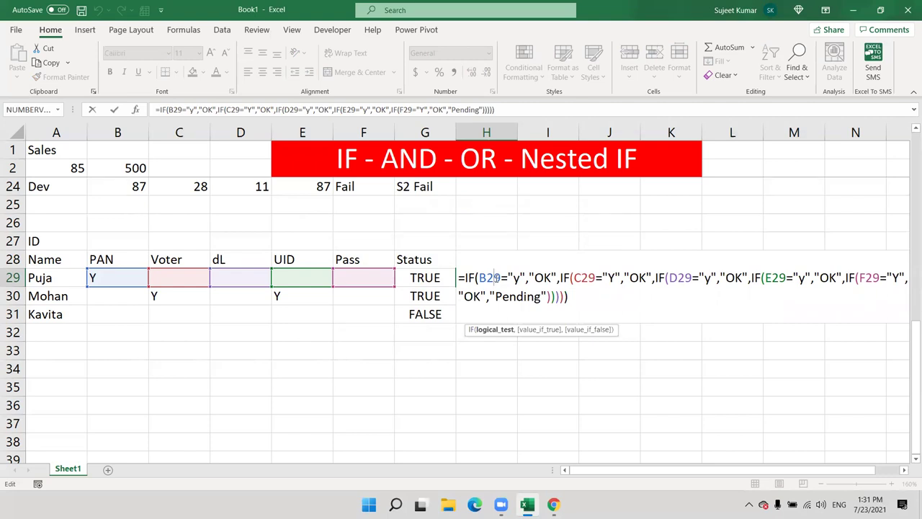
{"action": "key", "text": "Return"}
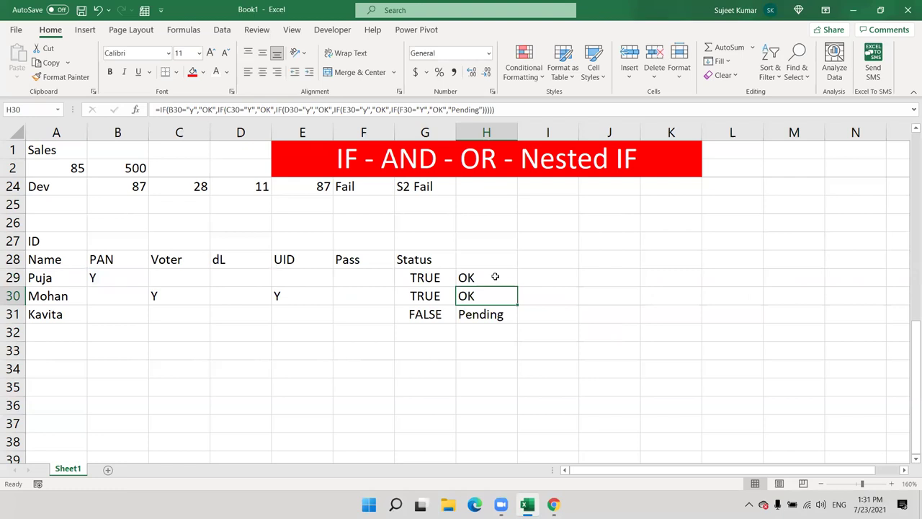
{"action": "left_click", "coordinate": [480, 314]}
Copy the header cells A28:F28, Name through Pass, to row 34 starting at A34.
{"action": "scroll", "coordinate": [409, 314], "scroll_direction": "down", "scroll_amount": 1}
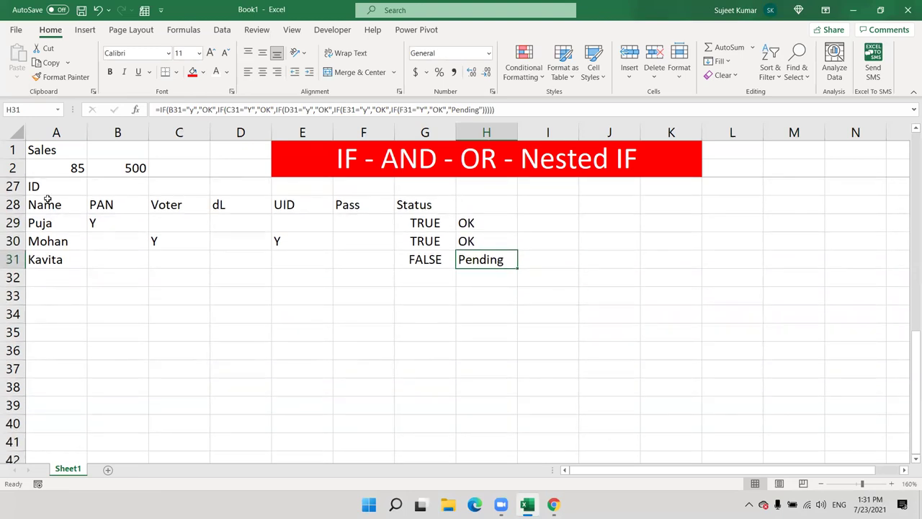
{"action": "left_click_drag", "start_coordinate": [47, 200], "coordinate": [343, 216]}
{"action": "key", "text": "ctrl+c"}
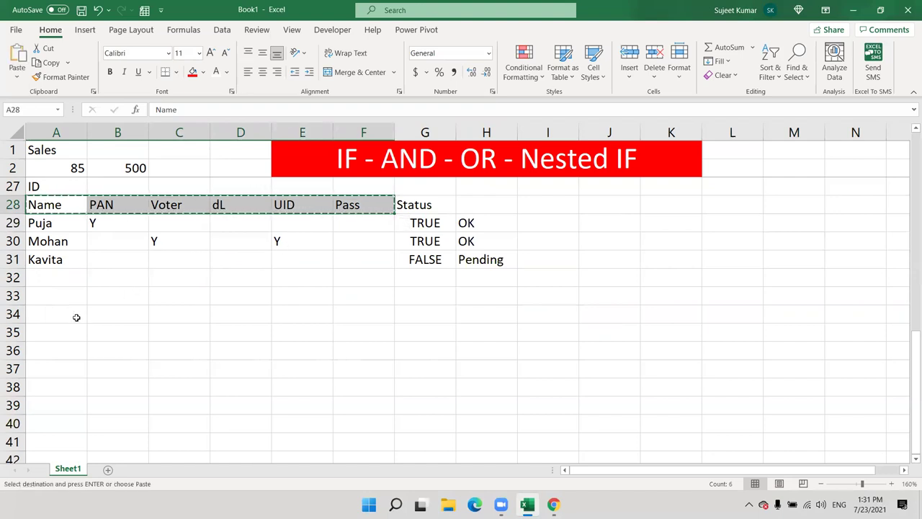
{"action": "left_click", "coordinate": [76, 317]}
{"action": "key", "text": "ctrl+v"}
{"action": "left_click_drag", "start_coordinate": [83, 350], "coordinate": [98, 350]}
Copy the name in A30 into A35 under the new Name header.
{"action": "left_click", "coordinate": [44, 234]}
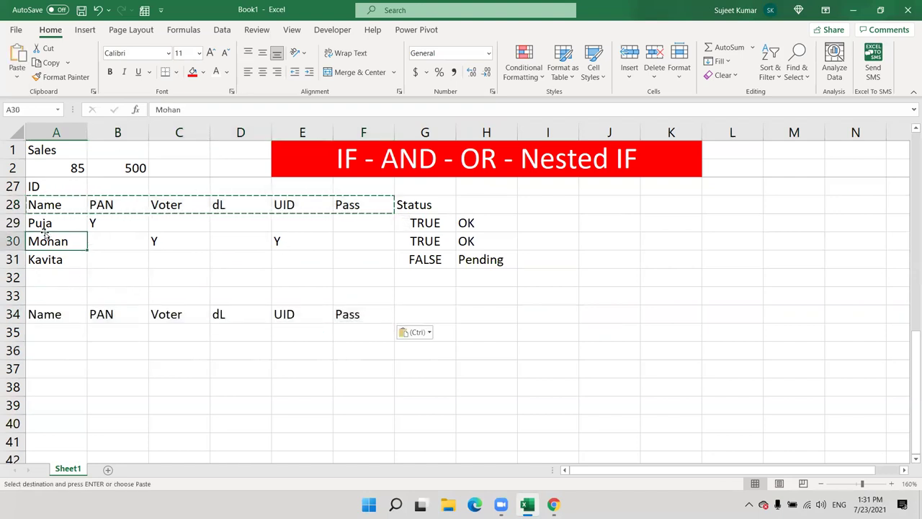
{"action": "key", "text": "ctrl+c"}
{"action": "left_click", "coordinate": [59, 328]}
{"action": "key", "text": "ctrl+v"}
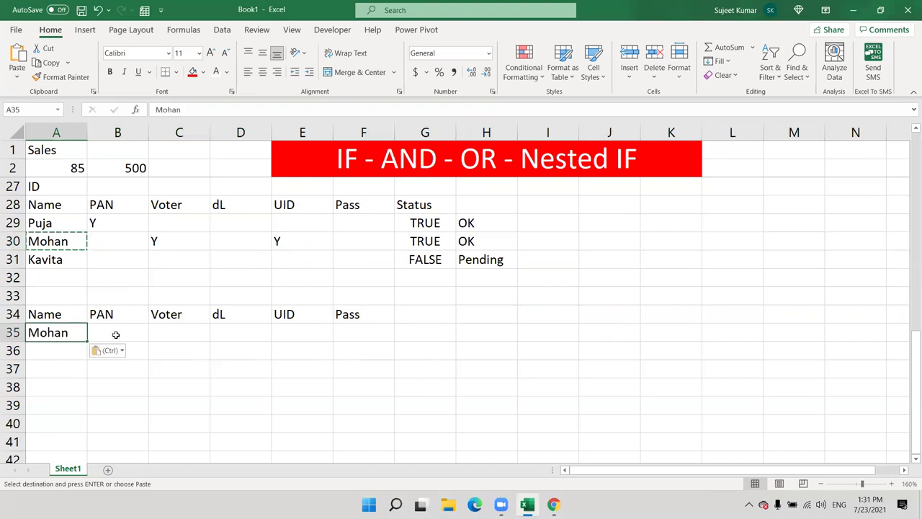
{"action": "key", "text": "Escape"}
Enter Y in B35 under PAN and in D35 under dL.
{"action": "left_click", "coordinate": [117, 332]}
{"action": "type", "text": "Y"}
{"action": "key", "text": "Return"}
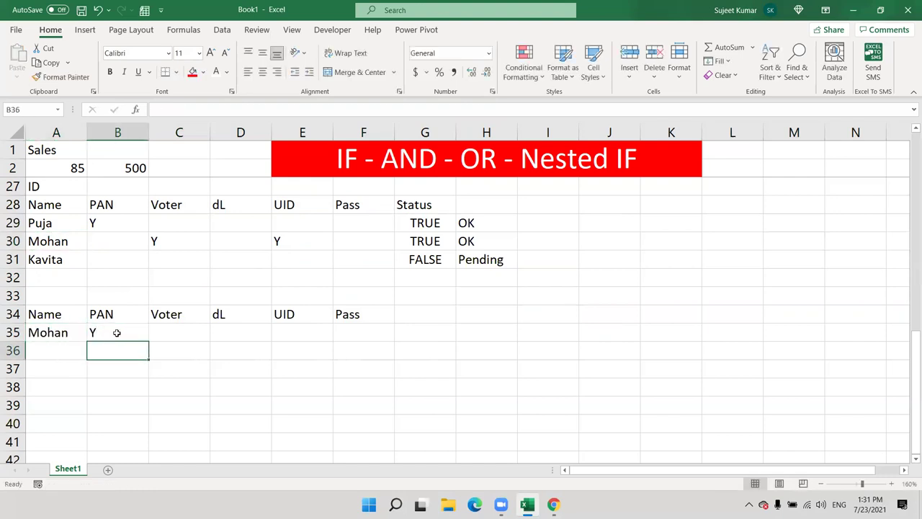
{"action": "key", "text": "Right"}
{"action": "key", "text": "Right"}
{"action": "key", "text": "Up"}
{"action": "type", "text": "Y"}
{"action": "key", "text": "Return"}
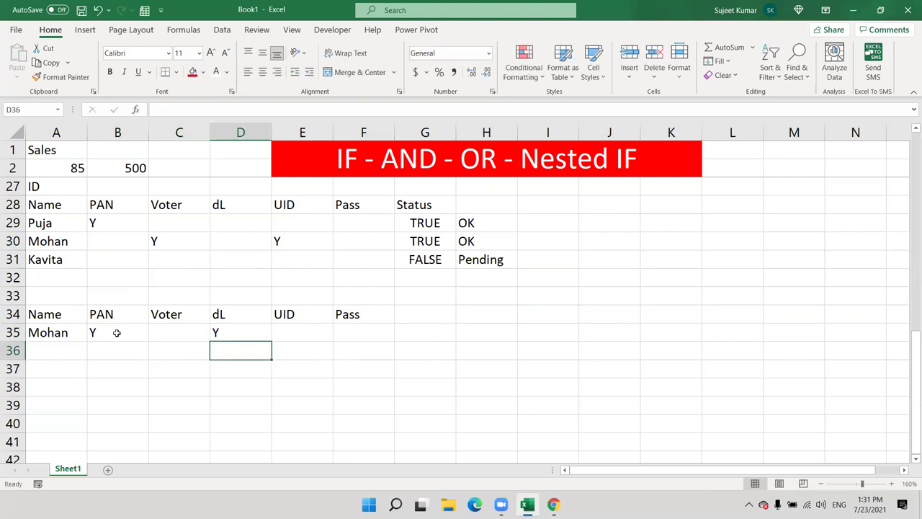
Fill the PAN header cell B34 with red.
{"action": "left_click_drag", "start_coordinate": [167, 314], "coordinate": [350, 314]}
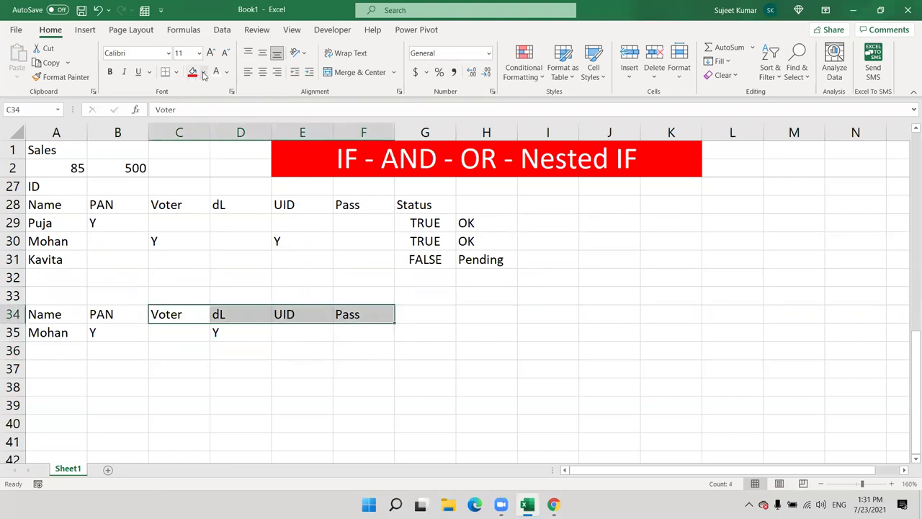
{"action": "left_click", "coordinate": [106, 309]}
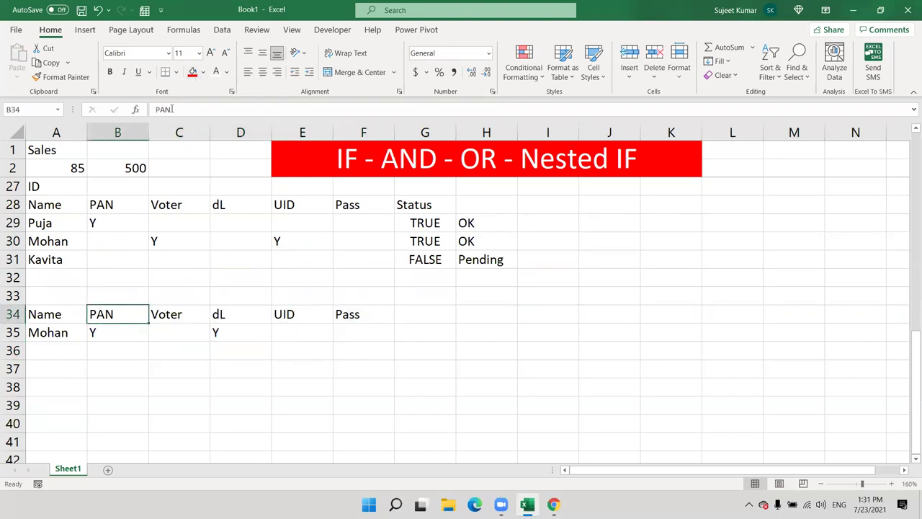
{"action": "left_click", "coordinate": [192, 72]}
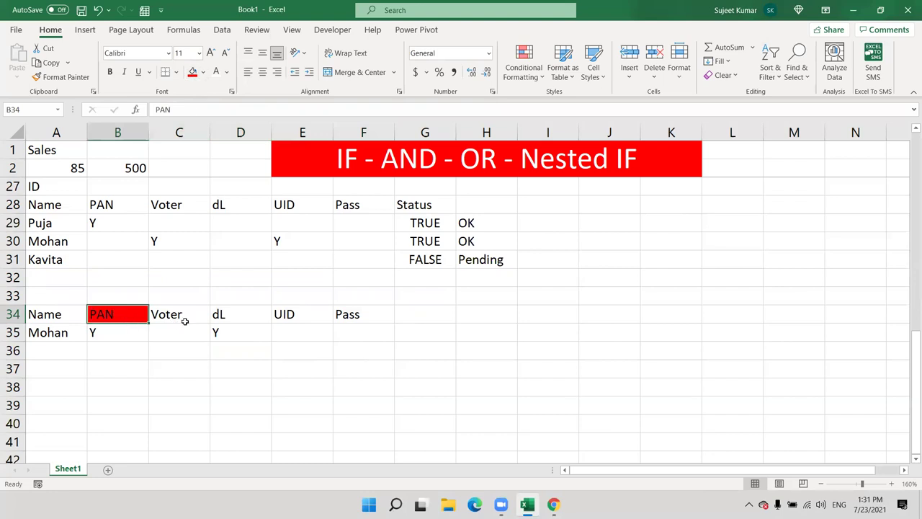
Fill the Voter, dL, UID and Pass header cells C34:F34 with light green.
{"action": "left_click_drag", "start_coordinate": [176, 321], "coordinate": [346, 313]}
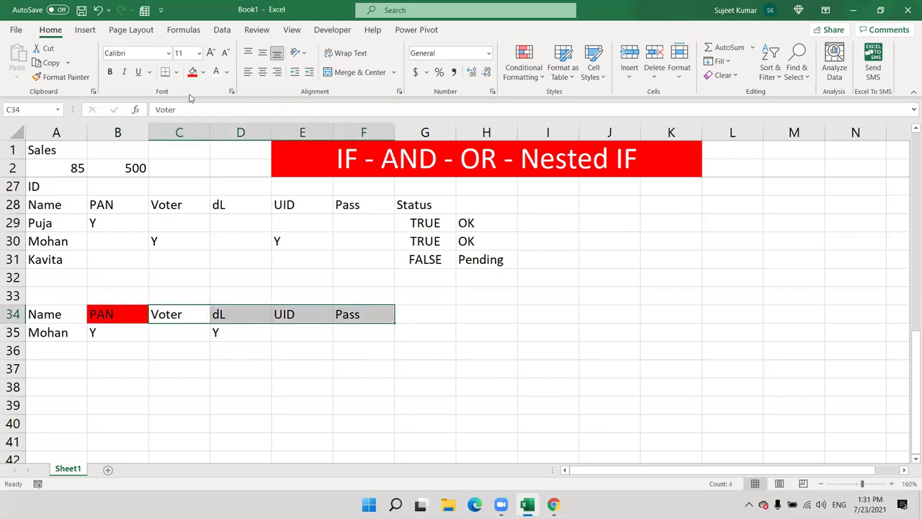
{"action": "left_click", "coordinate": [204, 74]}
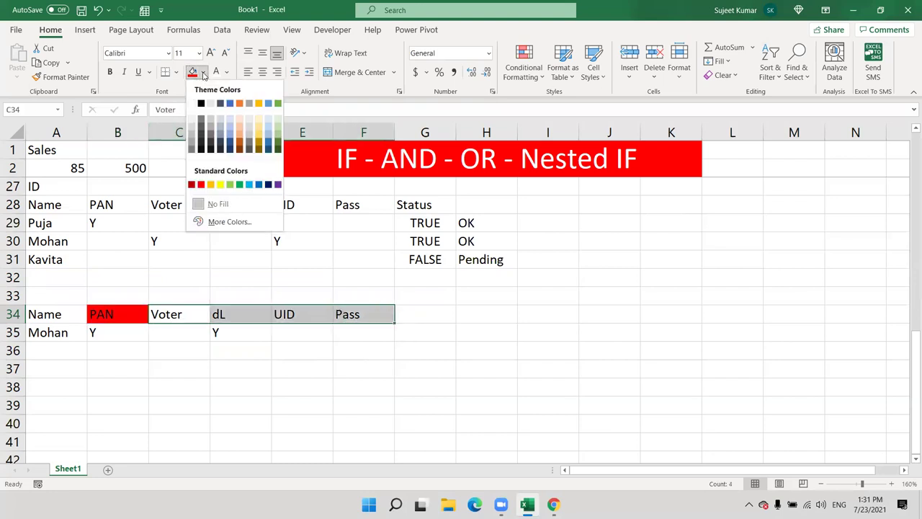
{"action": "left_click", "coordinate": [229, 184]}
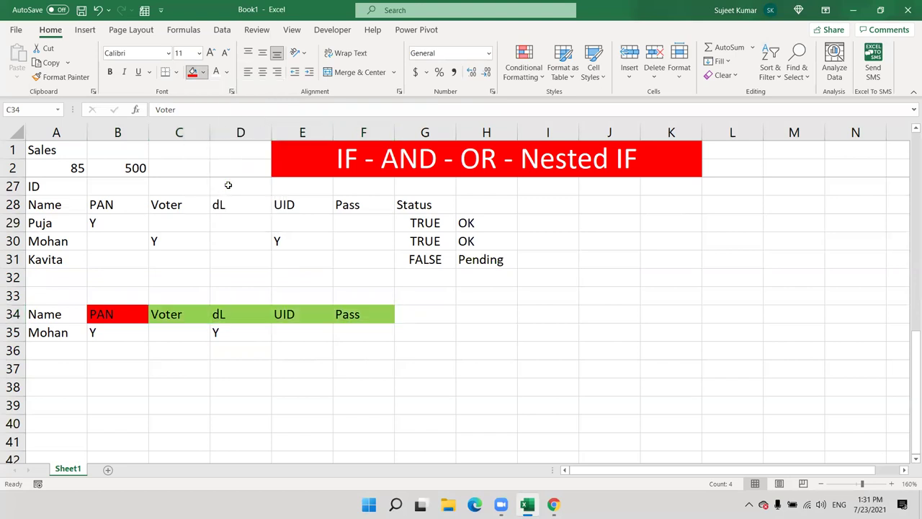
{"action": "left_click", "coordinate": [144, 336]}
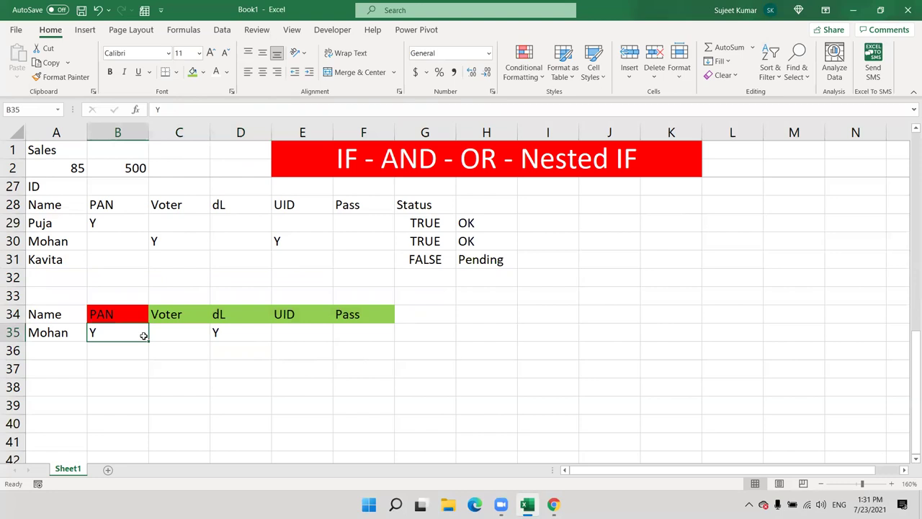
Start an AND formula in G35 with B35="y" as its first condition and a nested OR as its second.
{"action": "left_click", "coordinate": [413, 336]}
{"action": "type", "text": "=AND("}
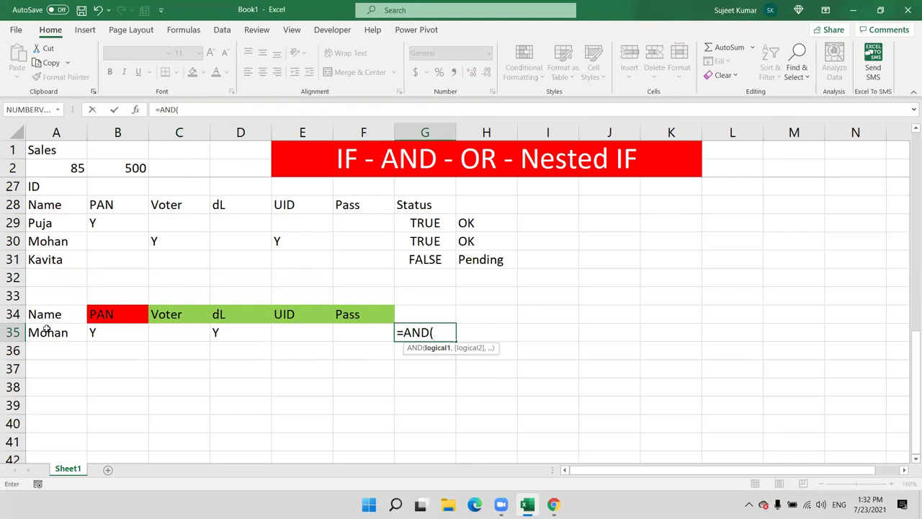
{"action": "left_click", "coordinate": [111, 335]}
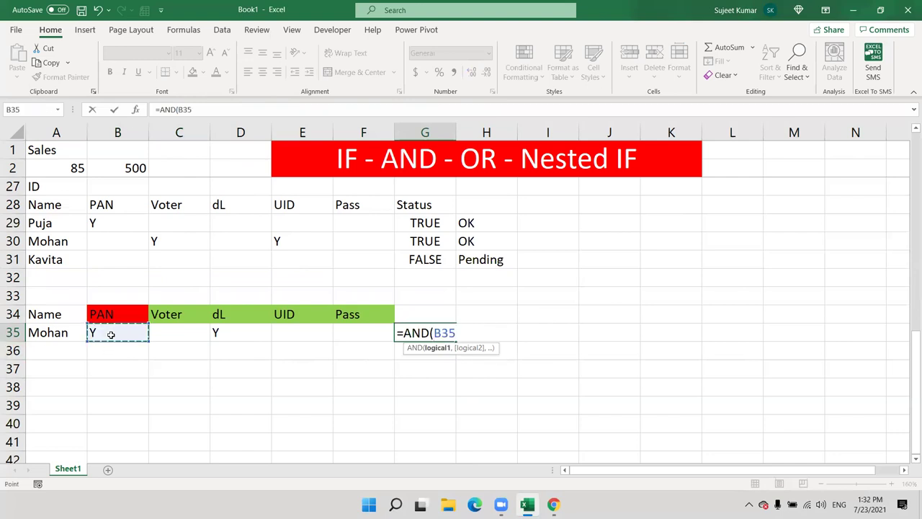
{"action": "type", "text": "=\"y"}
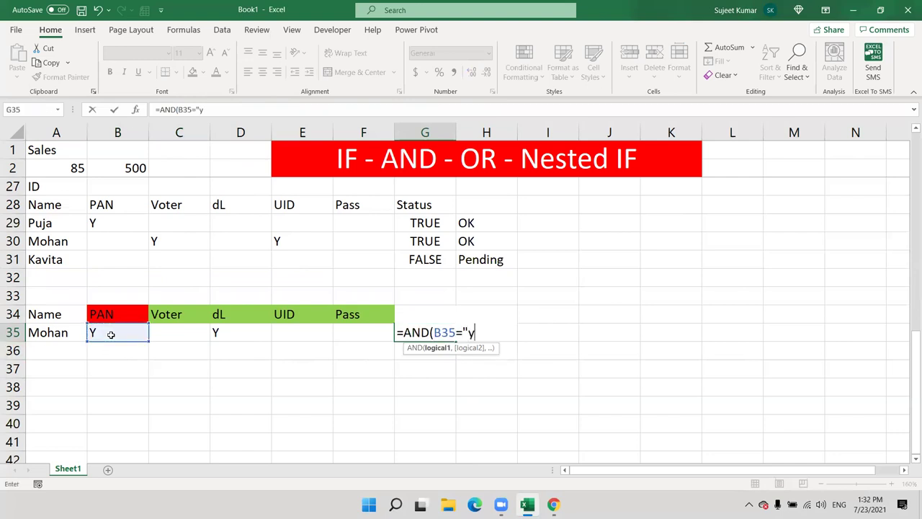
{"action": "type", "text": "\","}
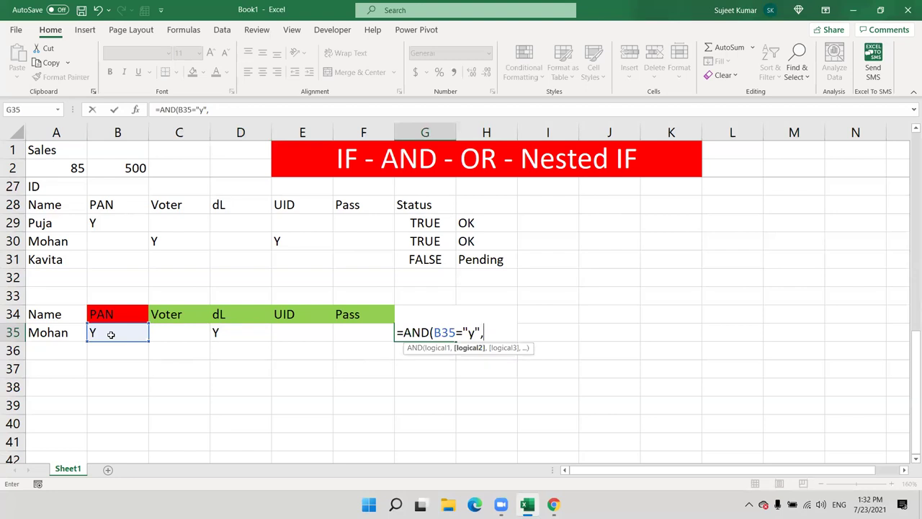
{"action": "type", "text": ","}
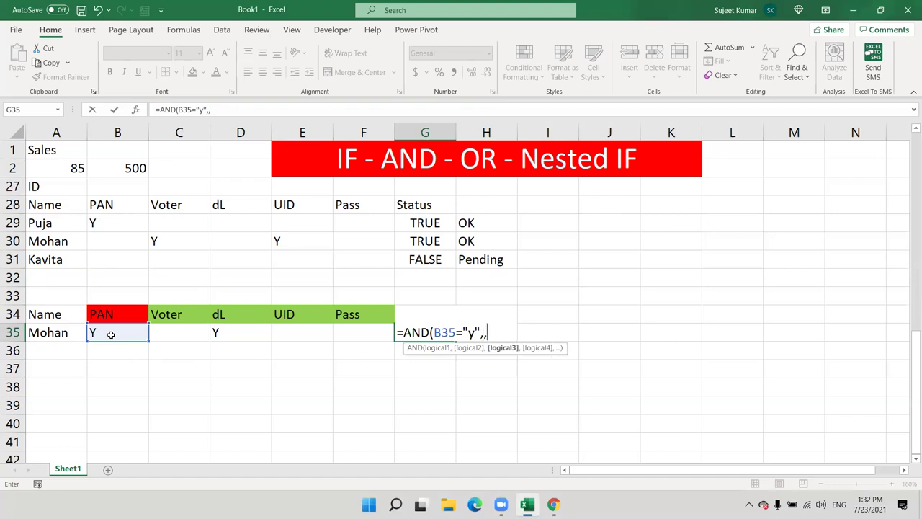
{"action": "key", "text": "BackSpace"}
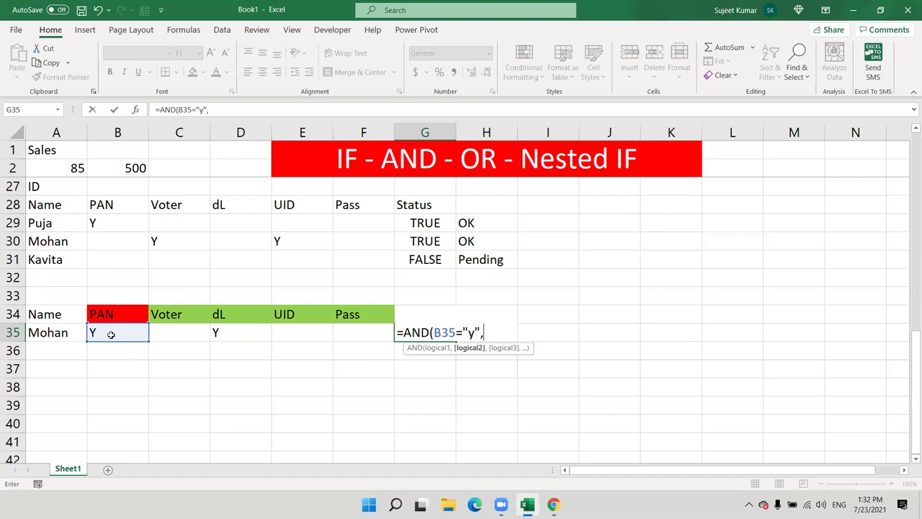
{"action": "type", "text": "or"}
{"action": "key", "text": "Tab"}
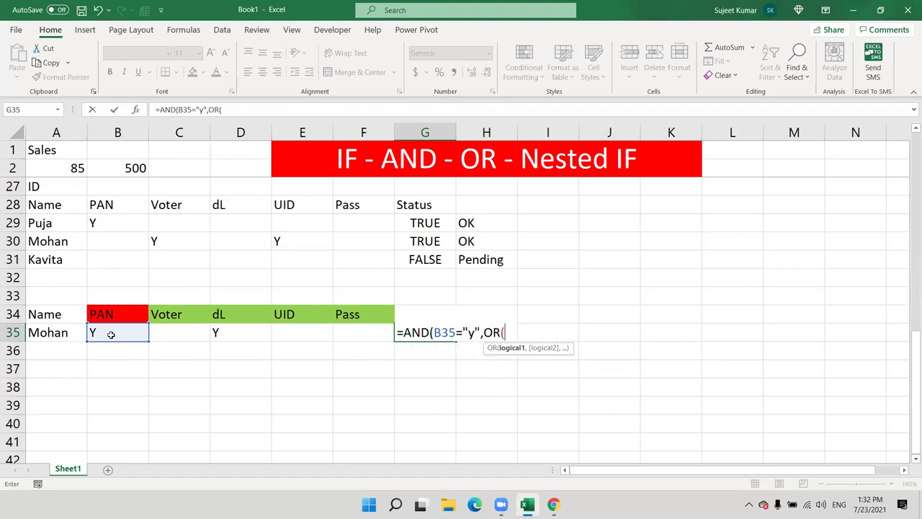
Add the conditions C35="y" and D35="y" to the nested OR in G35's formula.
{"action": "left_click", "coordinate": [159, 331]}
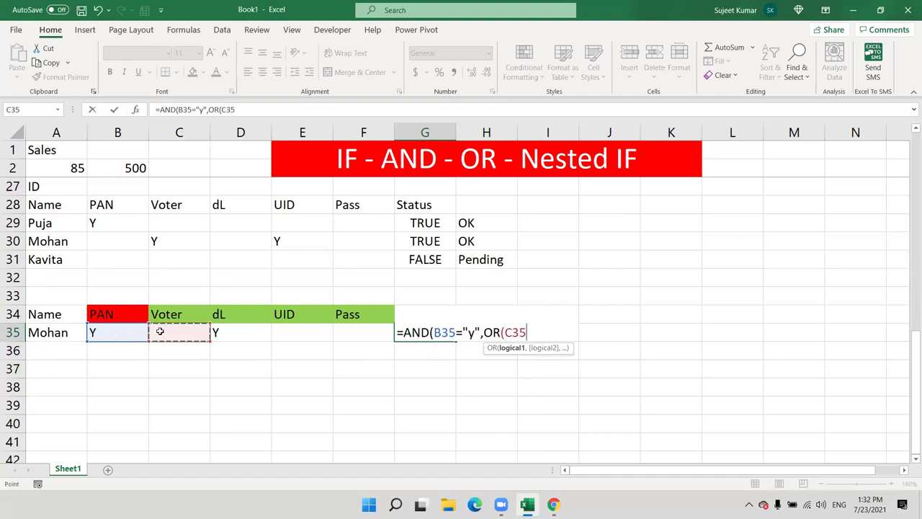
{"action": "type", "text": "=\"y\","}
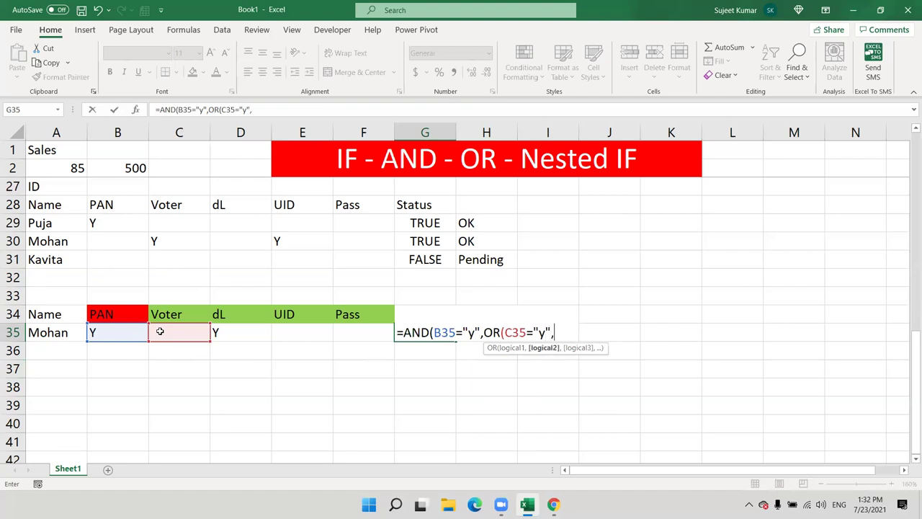
{"action": "left_click", "coordinate": [224, 336]}
{"action": "type", "text": "=\"y"}
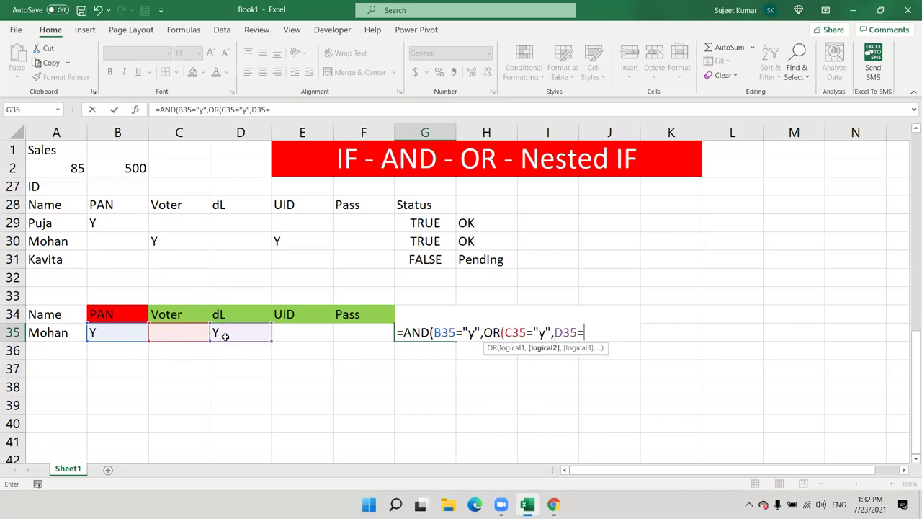
{"action": "type", "text": "\","}
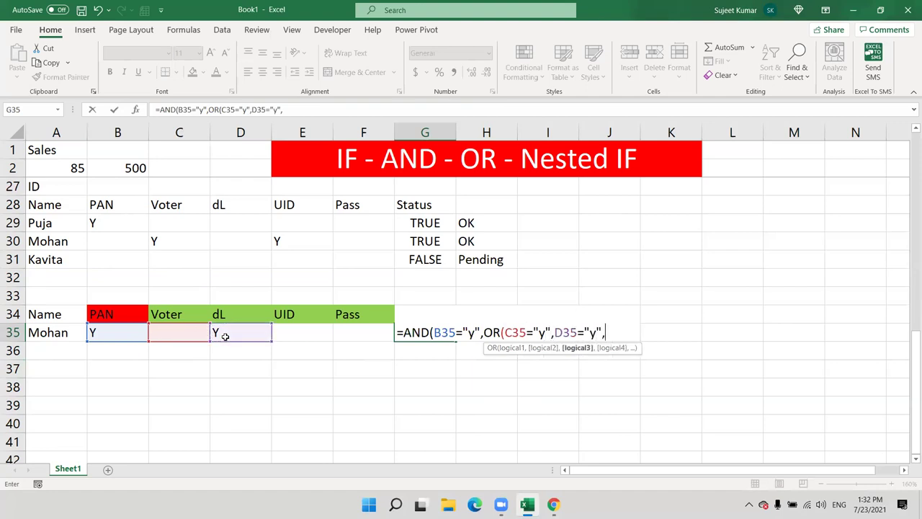
Add E35="y" and F35="y" to the nested OR, close both functions and commit the formula in G35.
{"action": "left_click", "coordinate": [298, 337]}
{"action": "type", "text": "=\"y\","}
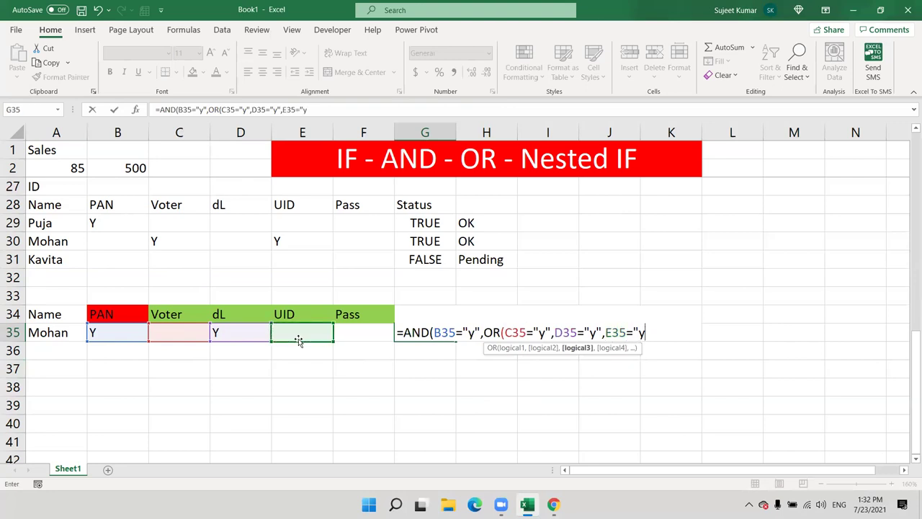
{"action": "left_click", "coordinate": [351, 335]}
{"action": "type", "text": "=\"y\""}
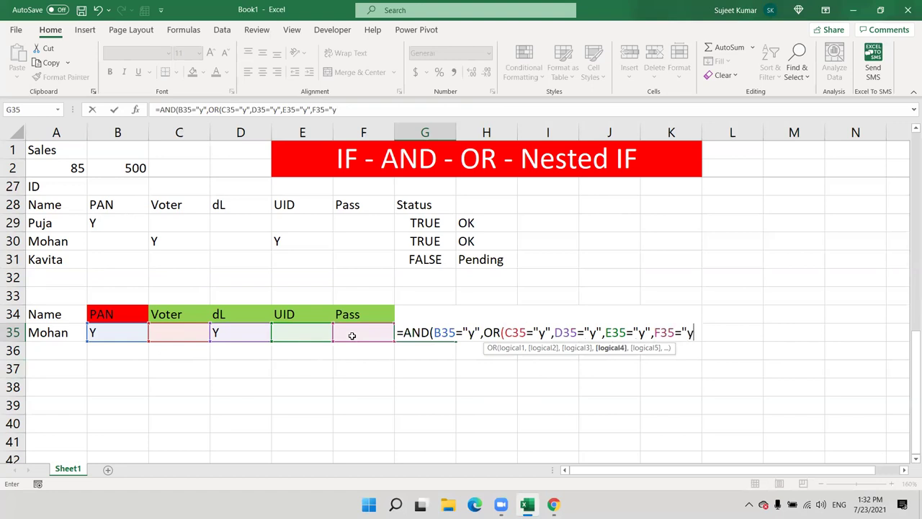
{"action": "type", "text": ")"}
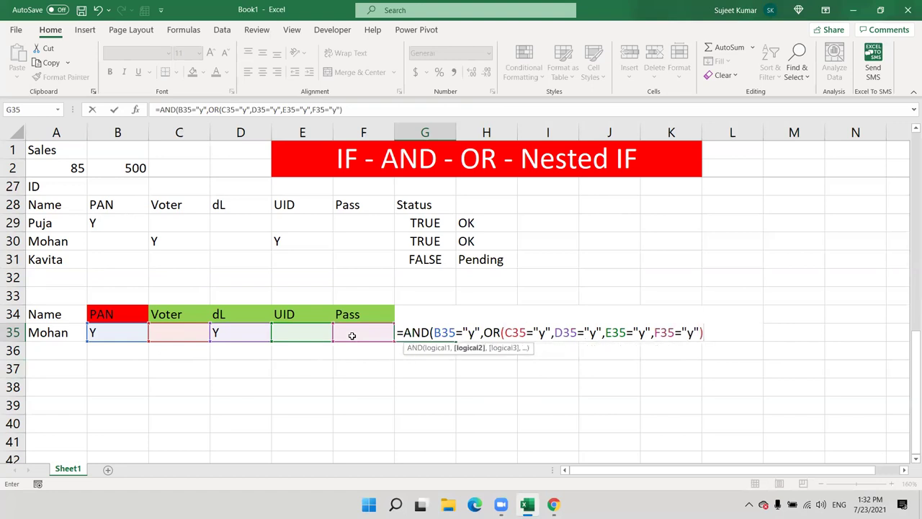
{"action": "type", "text": ")"}
{"action": "key", "text": "Return"}
{"action": "key", "text": "Up"}
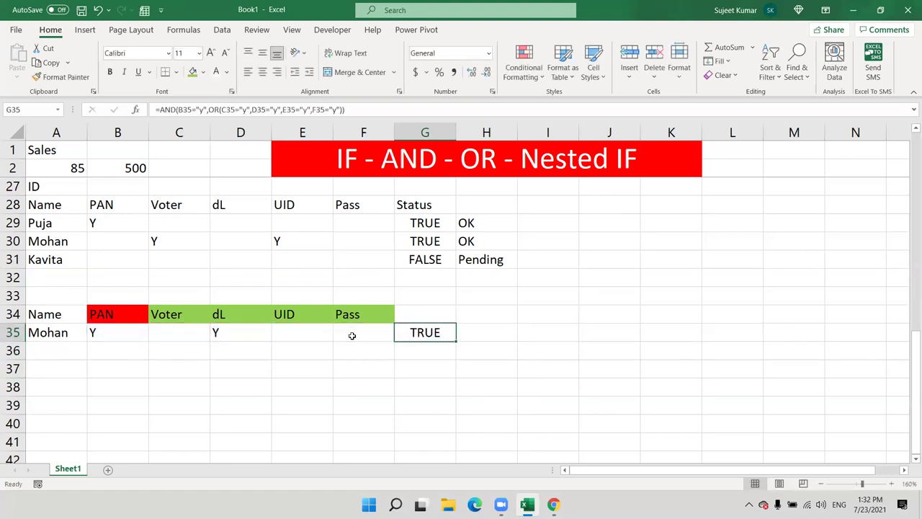
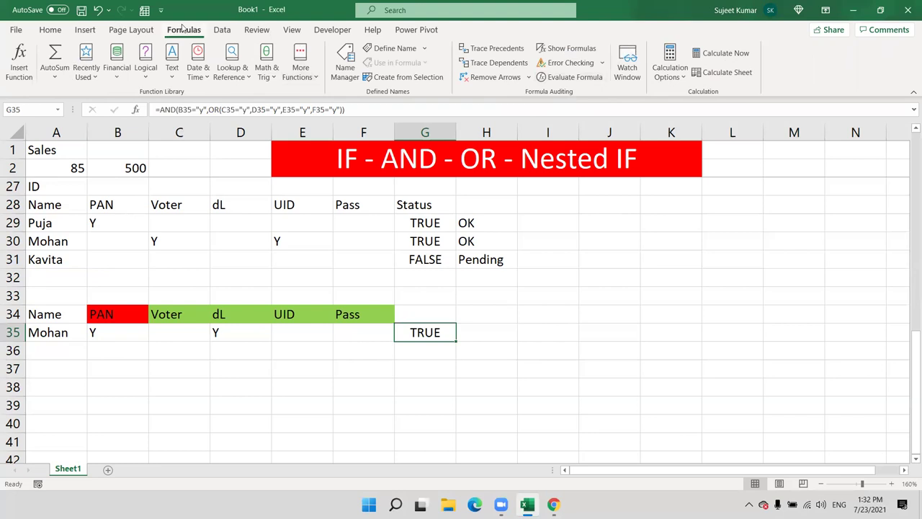
Step through G35's AND/OR formula with Evaluate Formula until its final result, moving the dialog clear of the row 35 data, and close it.
{"action": "left_click", "coordinate": [568, 77]}
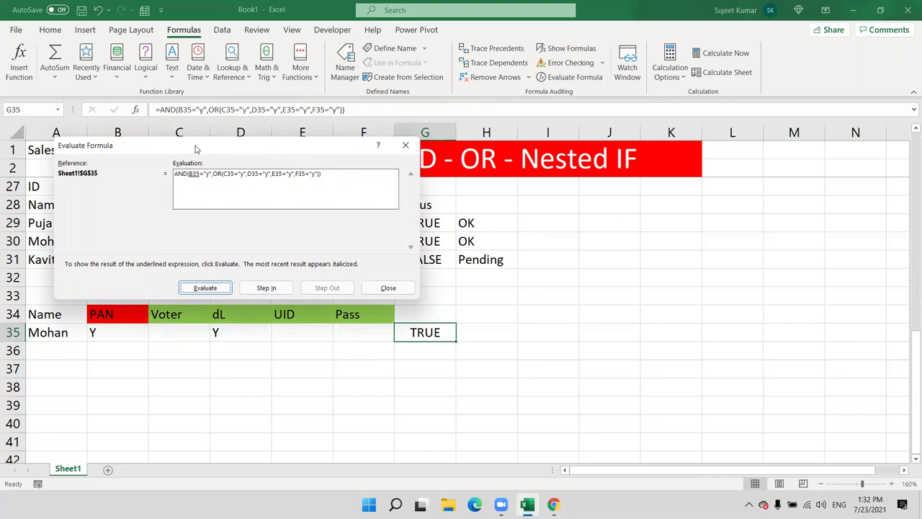
{"action": "left_click_drag", "start_coordinate": [196, 148], "coordinate": [473, 157]}
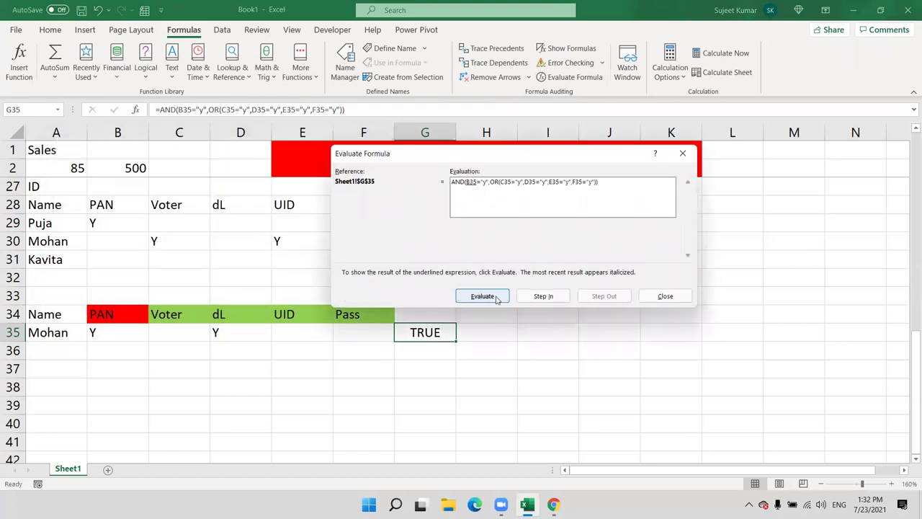
{"action": "left_click", "coordinate": [496, 300]}
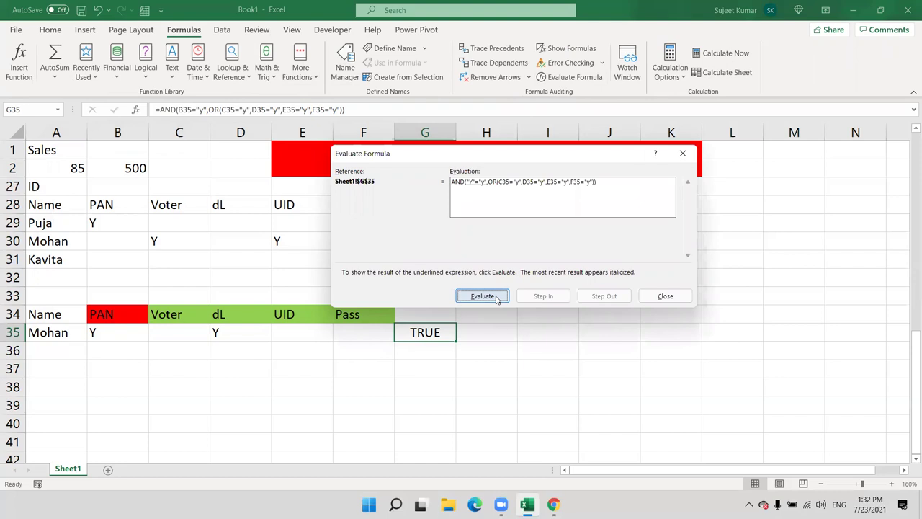
{"action": "left_click", "coordinate": [496, 300]}
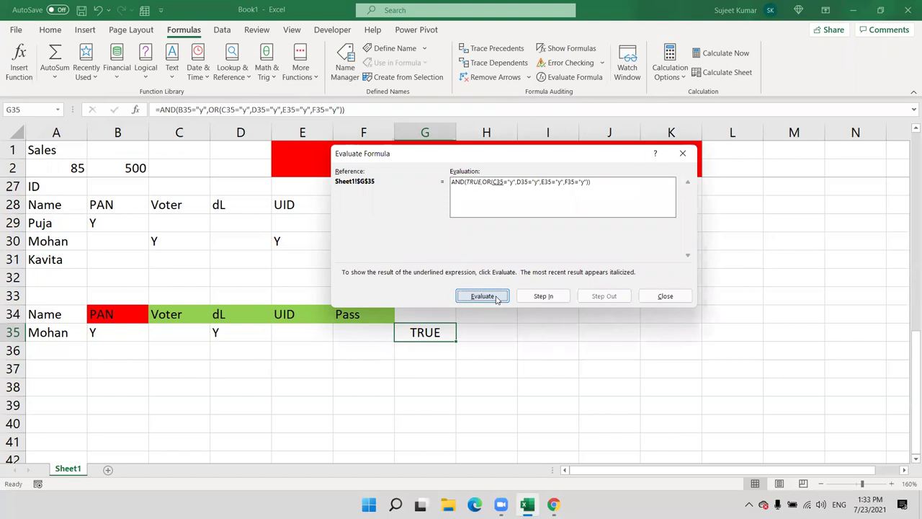
{"action": "left_click", "coordinate": [482, 296]}
{"action": "left_click", "coordinate": [481, 296]}
{"action": "left_click", "coordinate": [482, 296]}
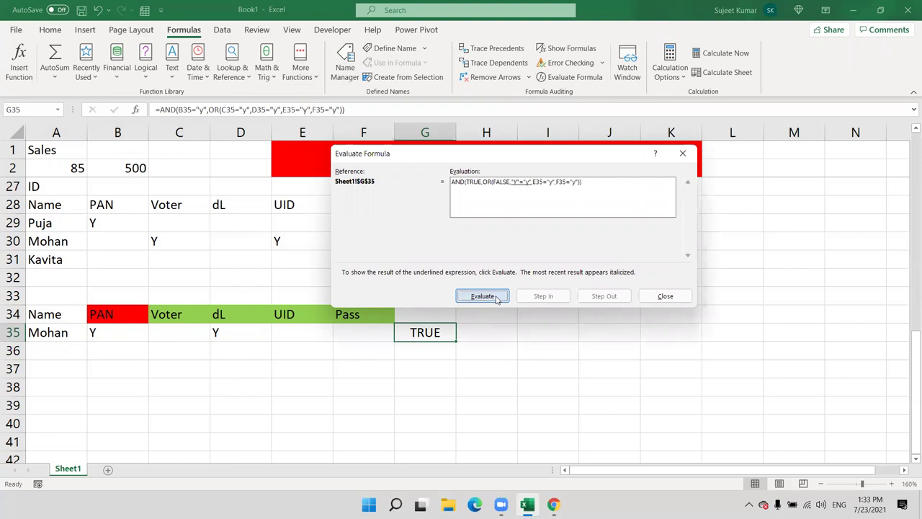
{"action": "left_click", "coordinate": [496, 300]}
{"action": "left_click", "coordinate": [496, 299]}
{"action": "left_click", "coordinate": [497, 300]}
{"action": "left_click", "coordinate": [497, 300]}
{"action": "left_click", "coordinate": [496, 299]}
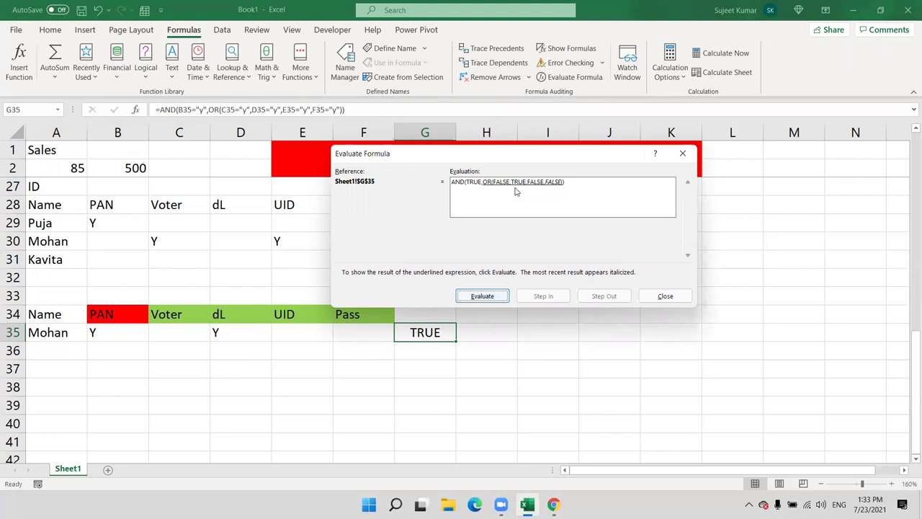
{"action": "left_click", "coordinate": [482, 303]}
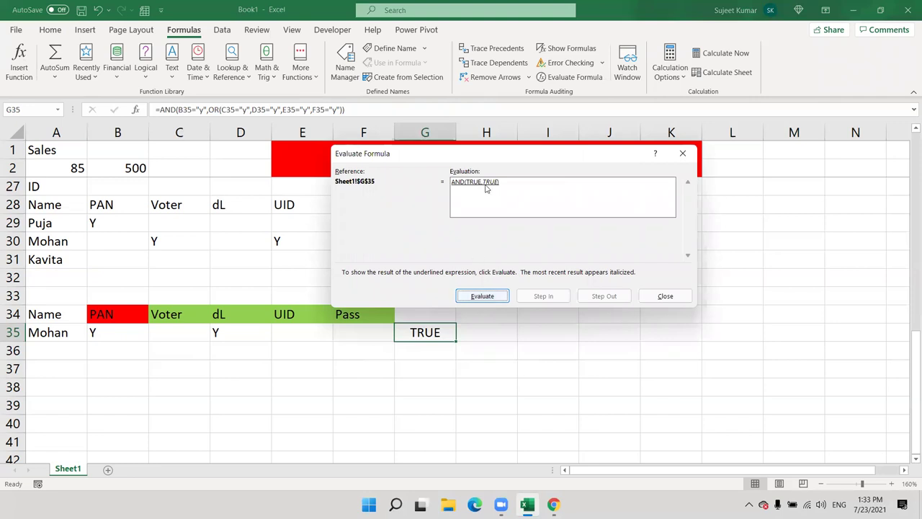
{"action": "left_click", "coordinate": [498, 298]}
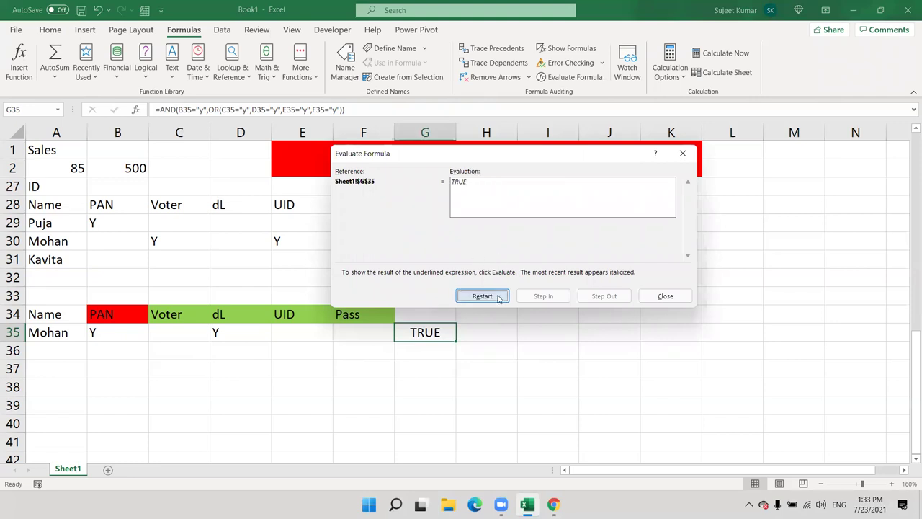
{"action": "left_click", "coordinate": [676, 304]}
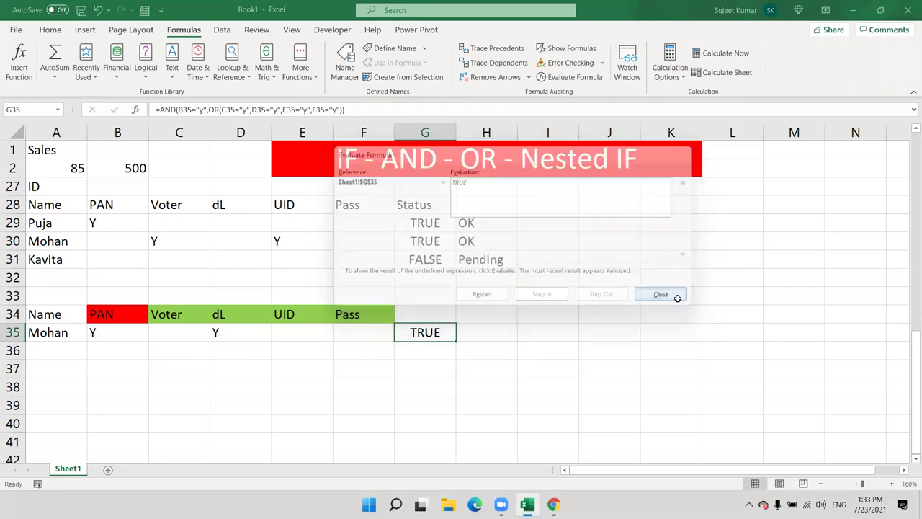
Start an IF formula in H35 with B35="y" as its logical test.
{"action": "left_click", "coordinate": [499, 337]}
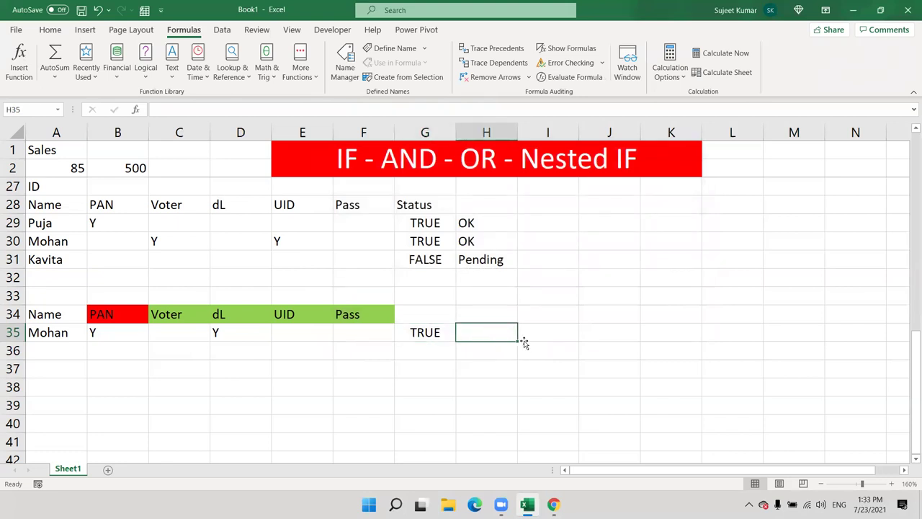
{"action": "type", "text": "=IF("}
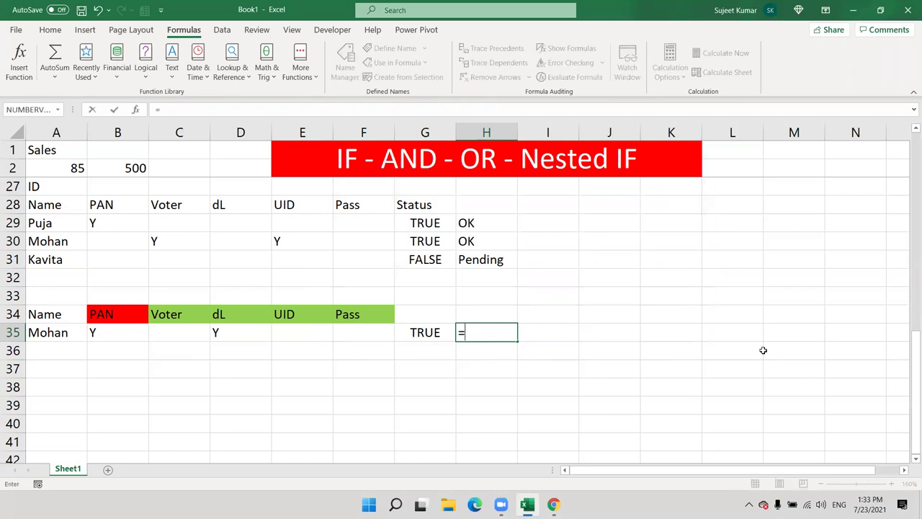
{"action": "left_click", "coordinate": [124, 336]}
{"action": "type", "text": "=\"y"}
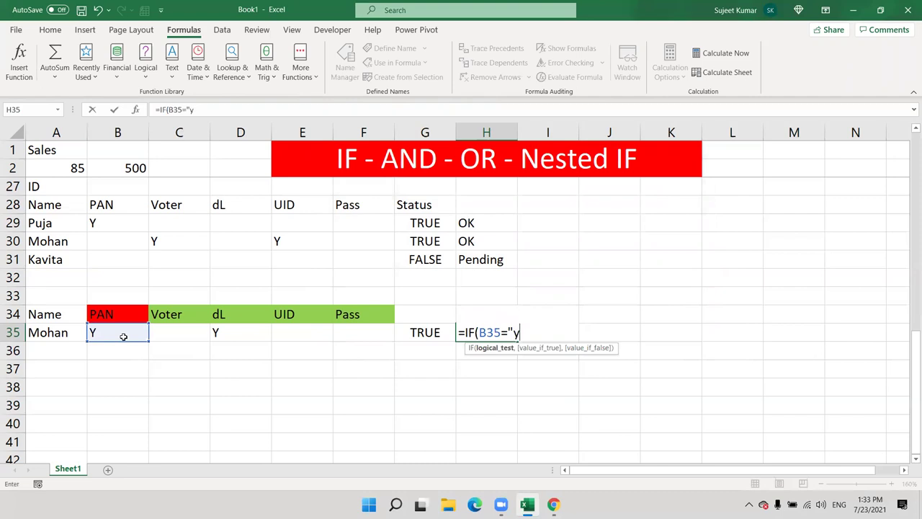
{"action": "type", "text": "\","}
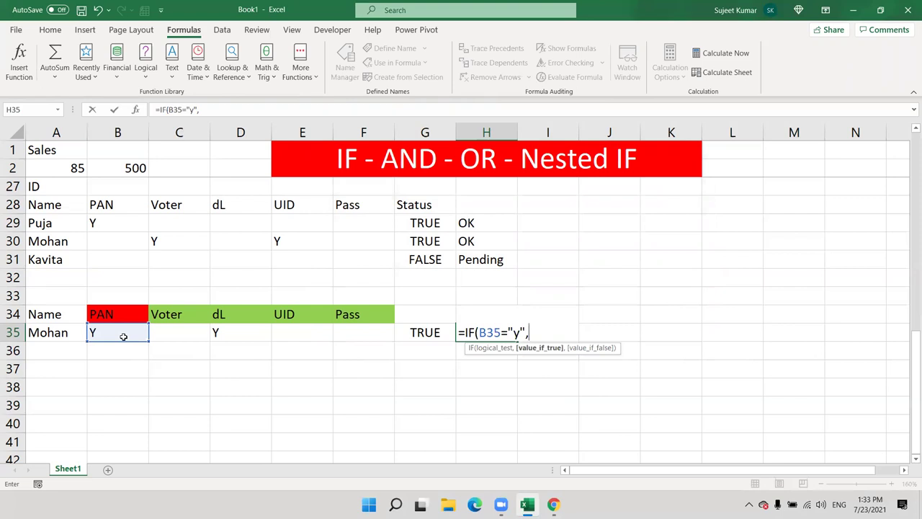
Nest a second IF as the value if true in H35's formula, testing C35="y" and returning "OK".
{"action": "type", "text": "IF("}
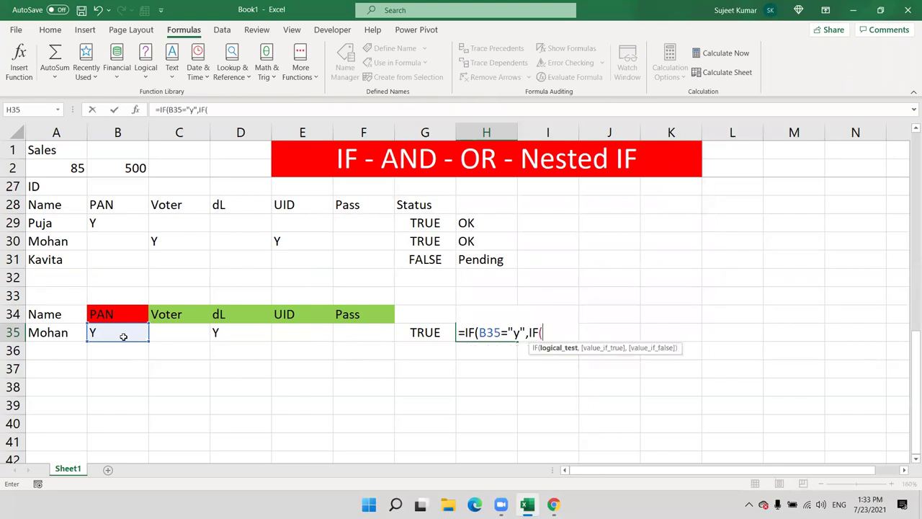
{"action": "left_click", "coordinate": [180, 333]}
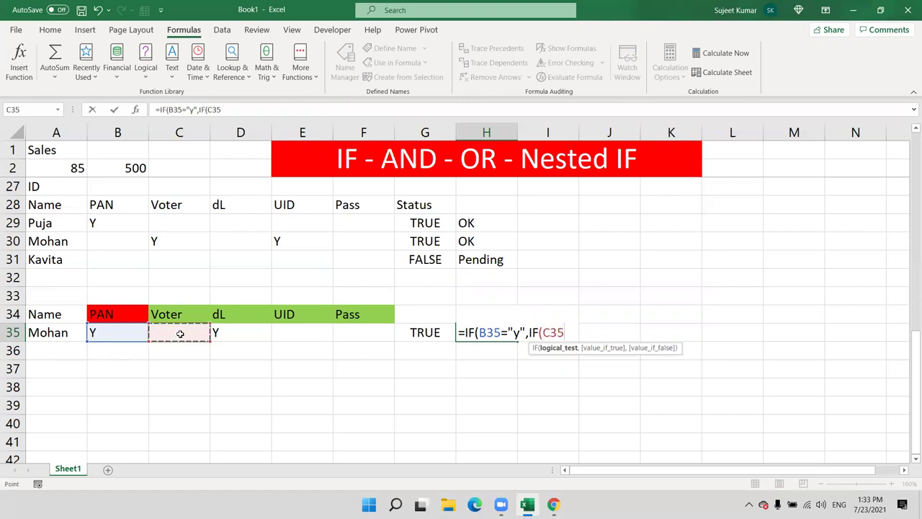
{"action": "type", "text": "=\"y\","}
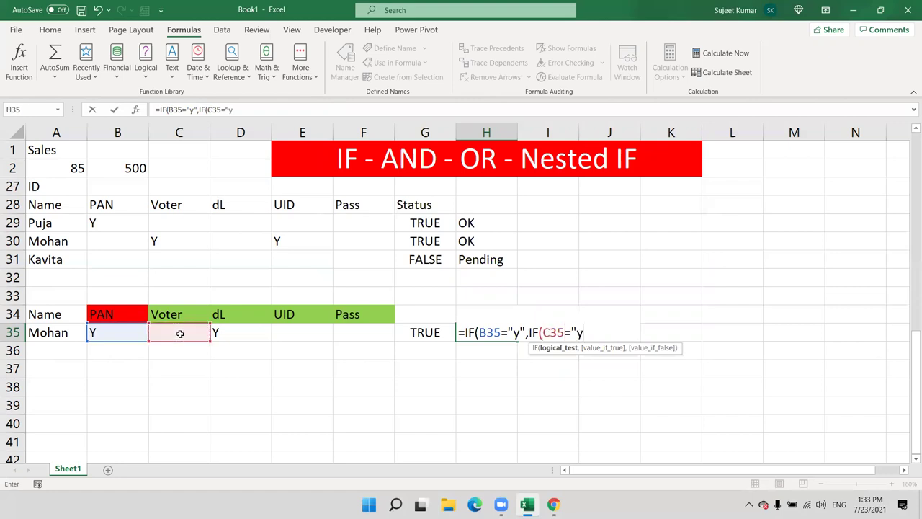
{"action": "left_click", "coordinate": [217, 332]}
{"action": "key", "text": "BackSpace"}
{"action": "key", "text": "BackSpace"}
{"action": "key", "text": "BackSpace"}
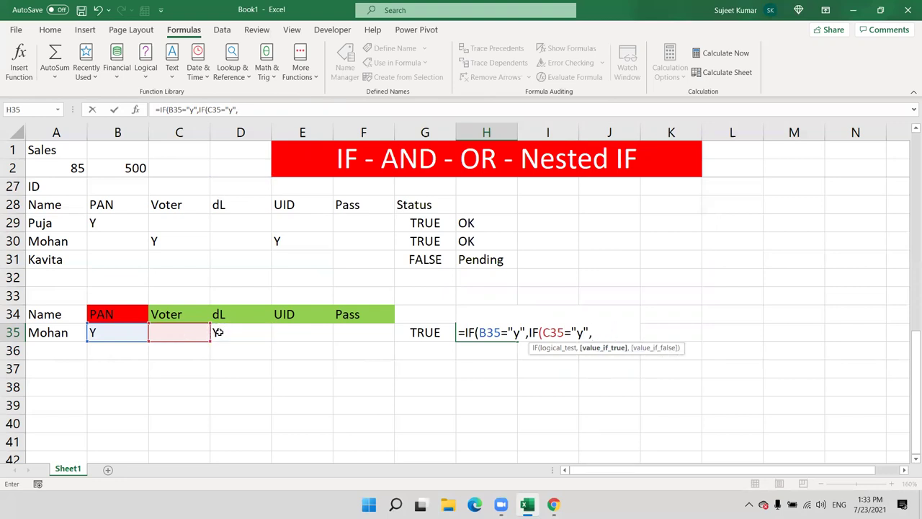
{"action": "type", "text": "\"O"}
{"action": "type", "text": "K\":"}
Continue H35's formula with a nested IF testing D35="ok", followed by another nested IF testing E35="y".
{"action": "type", "text": ",IF("}
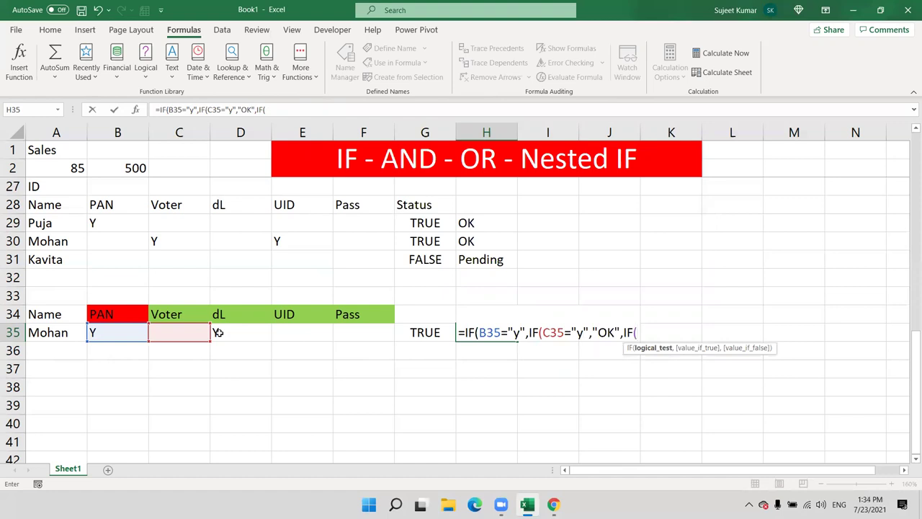
{"action": "left_click", "coordinate": [217, 332]}
{"action": "type", "text": "=\"ok\","}
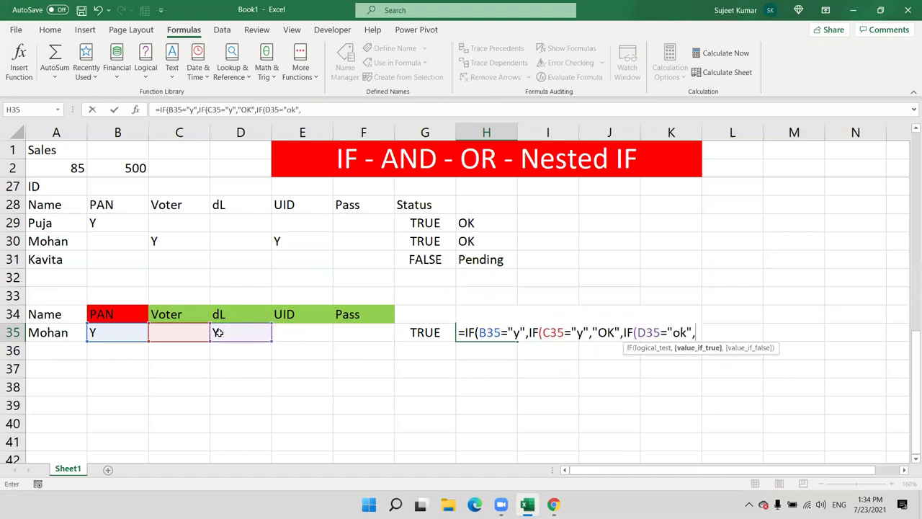
{"action": "type", "text": "IF("}
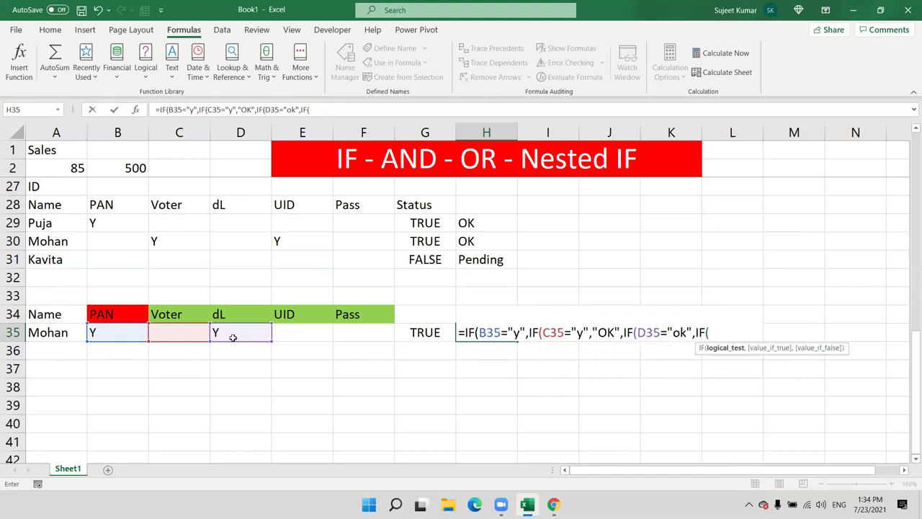
{"action": "left_click", "coordinate": [294, 336]}
{"action": "type", "text": "=\"y\","}
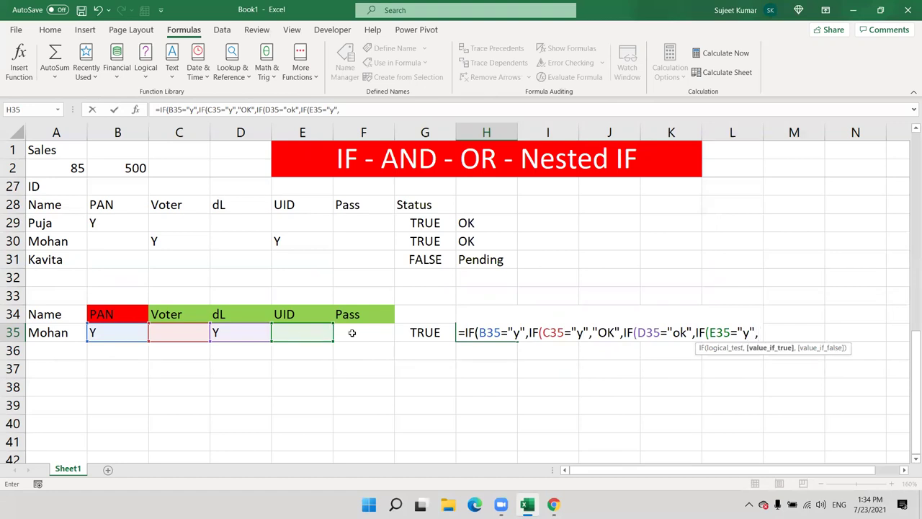
Nest a last IF testing F35="y" that returns "OK", insert "OK" as the E35 test's value if true, and commit H35's formula.
{"action": "type", "text": "IF("}
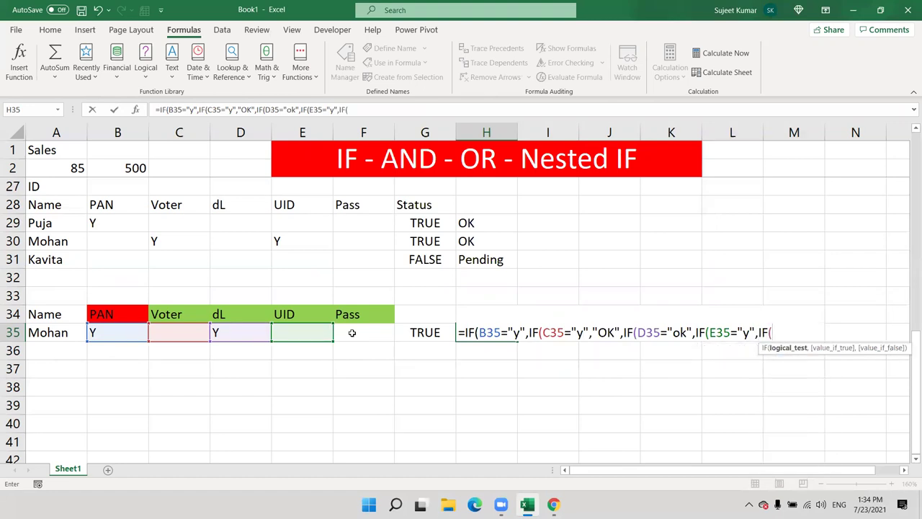
{"action": "left_click", "coordinate": [352, 332]}
{"action": "type", "text": "=\""}
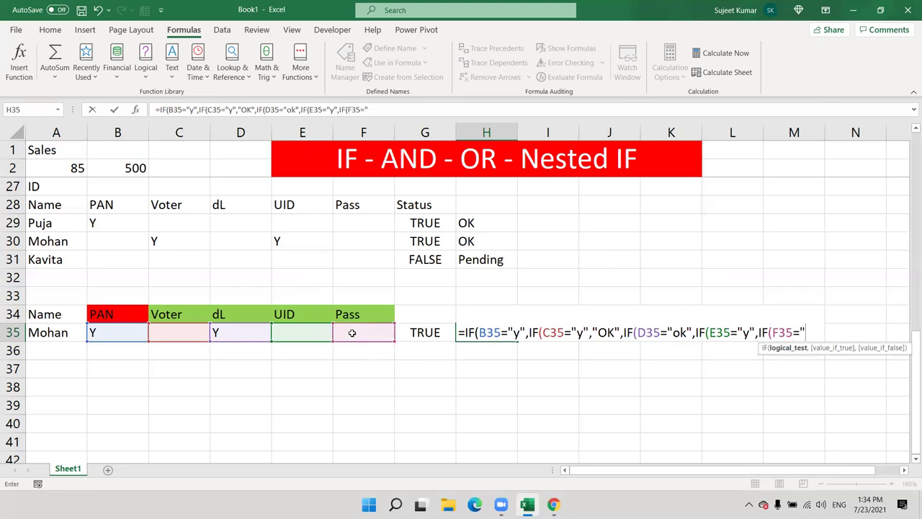
{"action": "type", "text": "y\",\""}
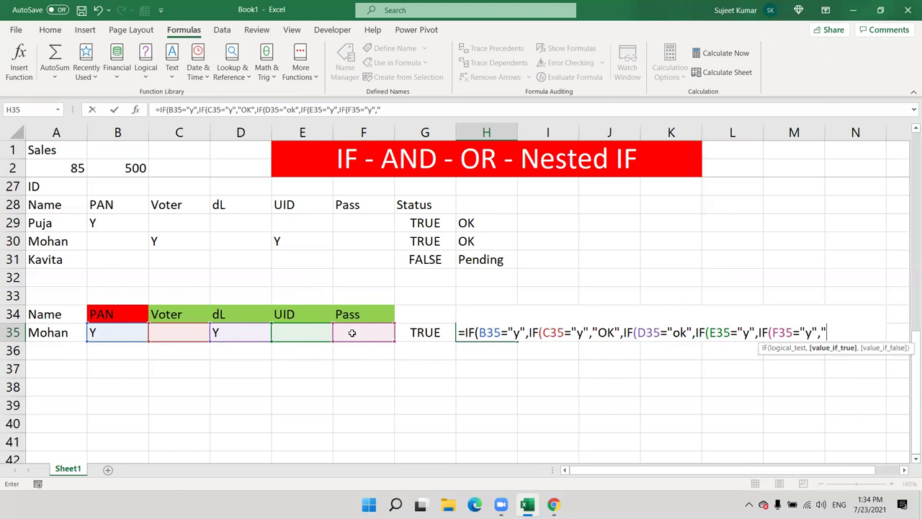
{"action": "type", "text": "OK\""}
{"action": "left_click", "coordinate": [761, 334]}
{"action": "type", "text": "\"OK\","}
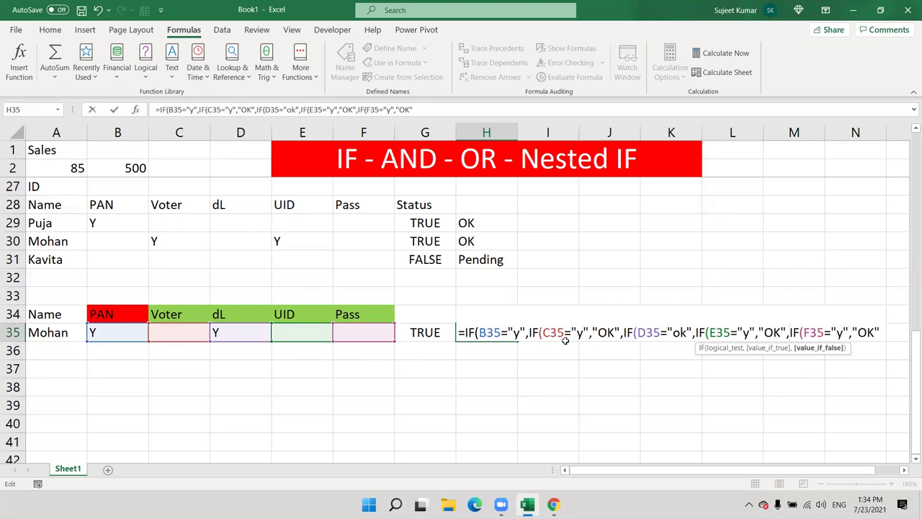
{"action": "key", "text": "Return"}
{"action": "key", "text": "Return"}
{"action": "key", "text": "Up"}
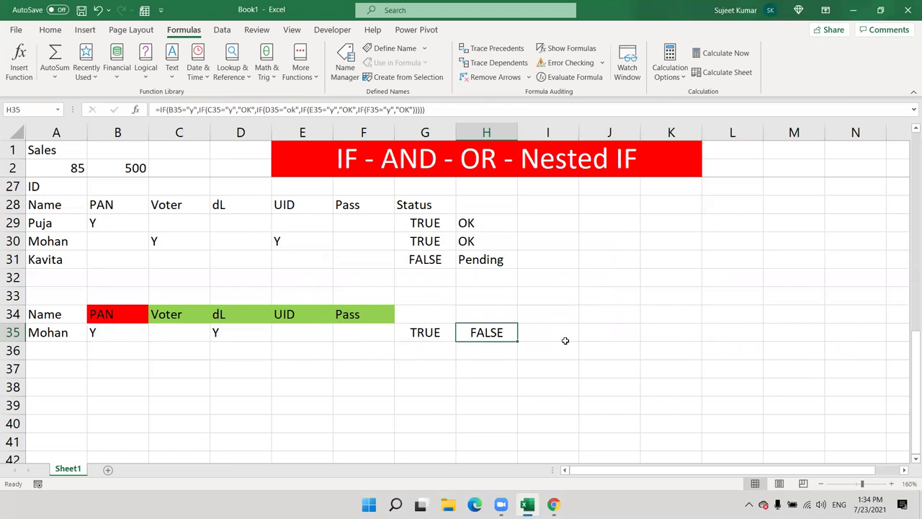
Add "Pending" as the value if false of the outermost IF in H35's formula.
{"action": "key", "text": "F2"}
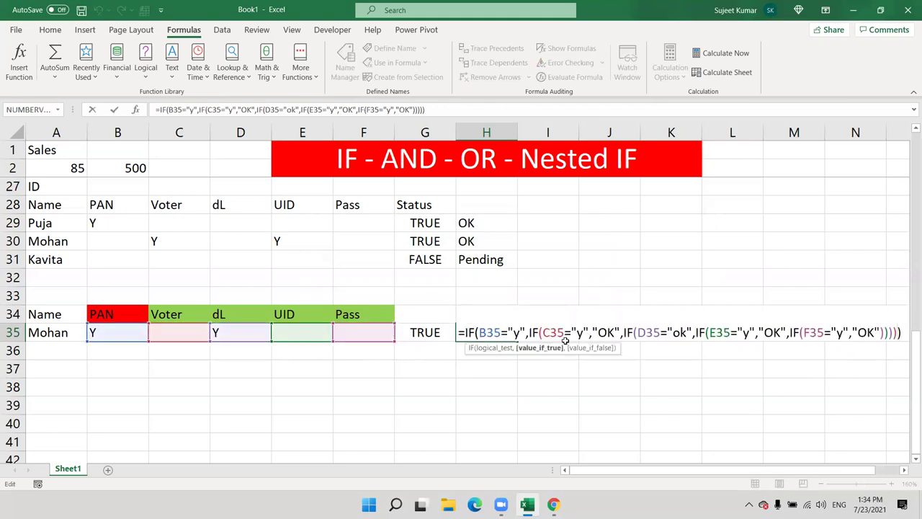
{"action": "type", "text": ",\"P"}
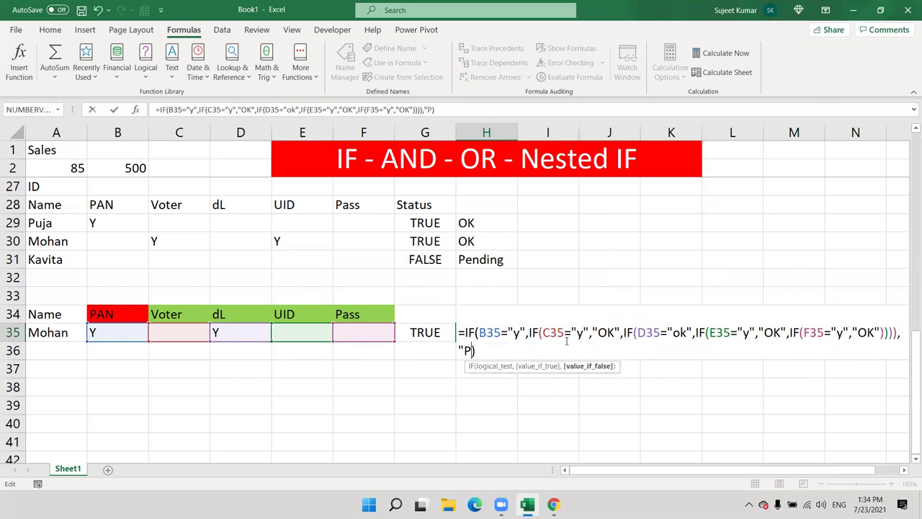
{"action": "type", "text": "ending"}
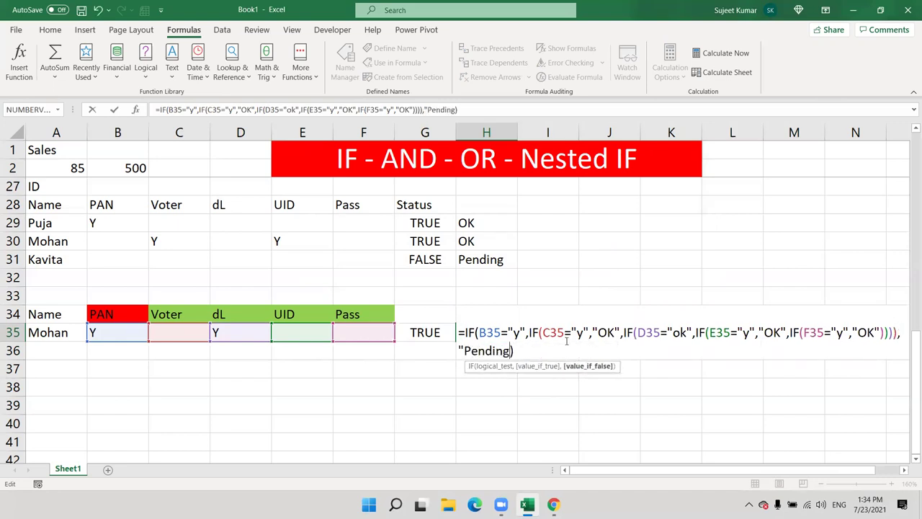
{"action": "type", "text": "\""}
Add "Pending" as the value if false of the innermost IF, the one testing F35, and commit H35's formula.
{"action": "left_click", "coordinate": [823, 334]}
{"action": "left_click", "coordinate": [878, 333]}
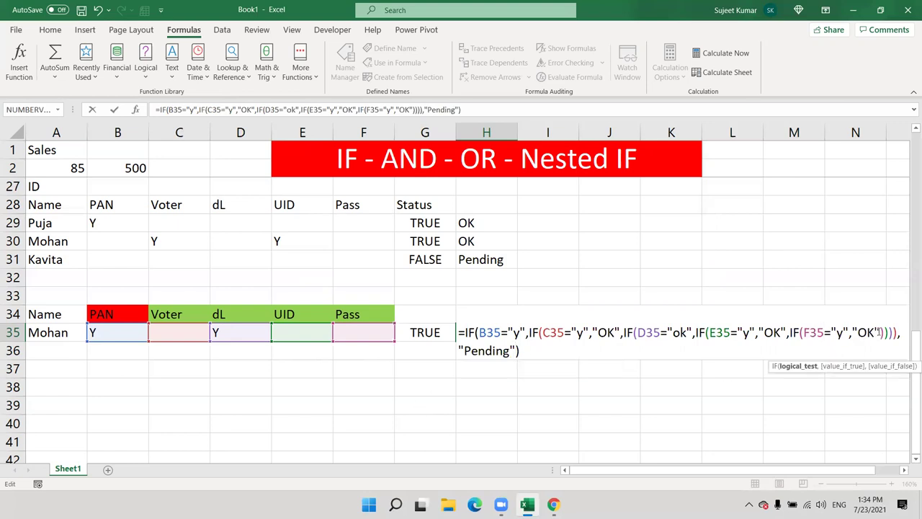
{"action": "type", "text": ",\"Pendi"}
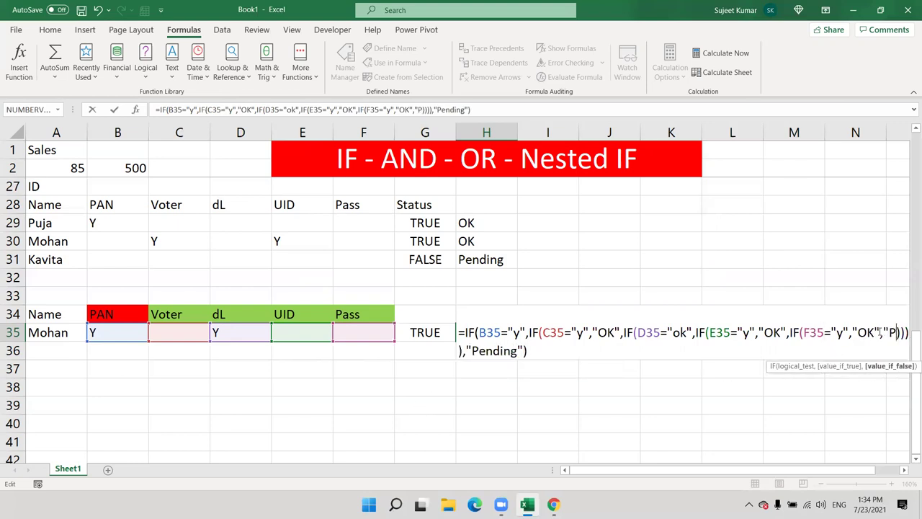
{"action": "type", "text": "ng\""}
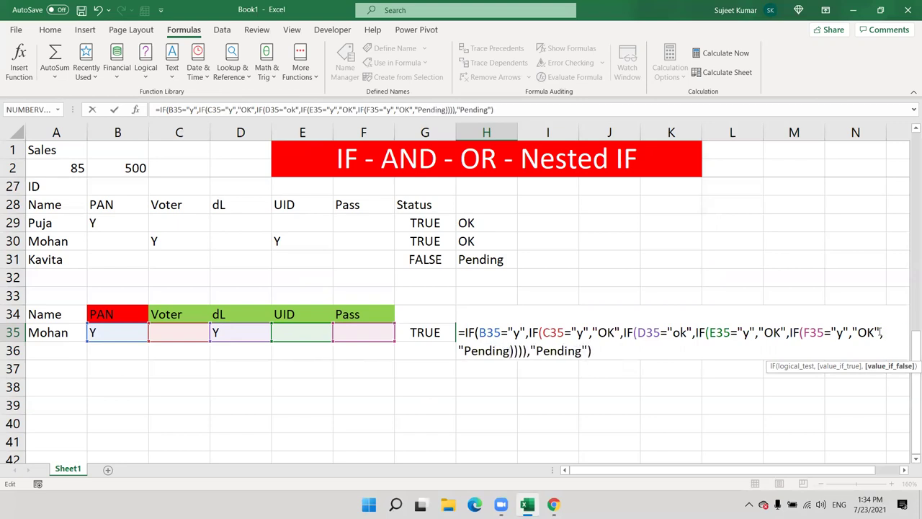
{"action": "type", "text": ")"}
{"action": "key", "text": "ctrl+Return"}
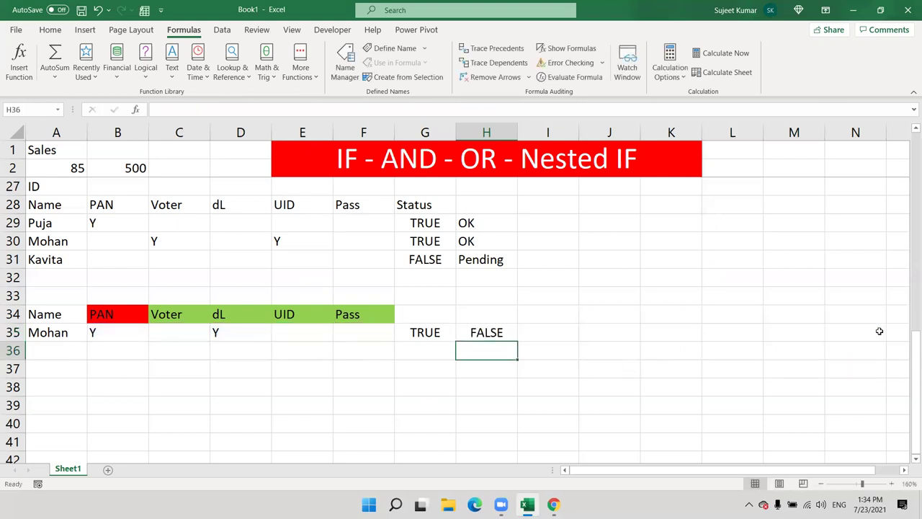
{"action": "key", "text": "F2"}
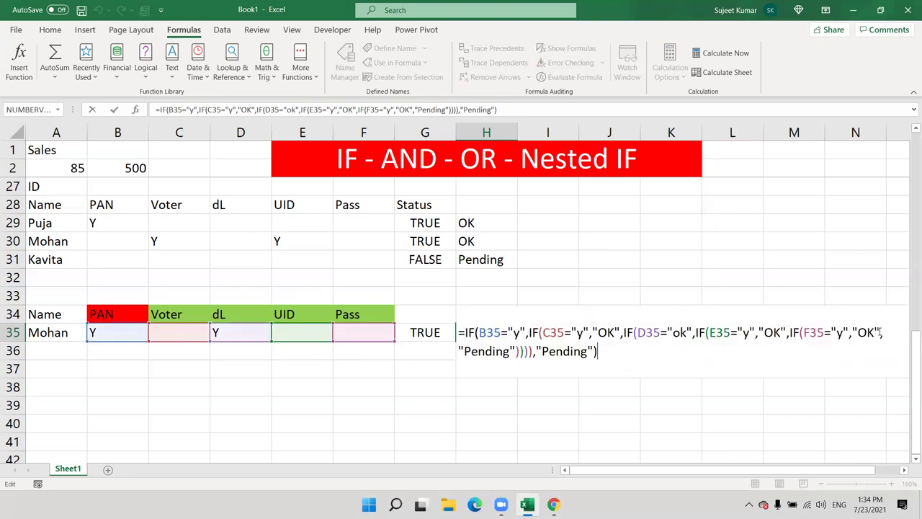
{"action": "key", "text": "ctrl+Return"}
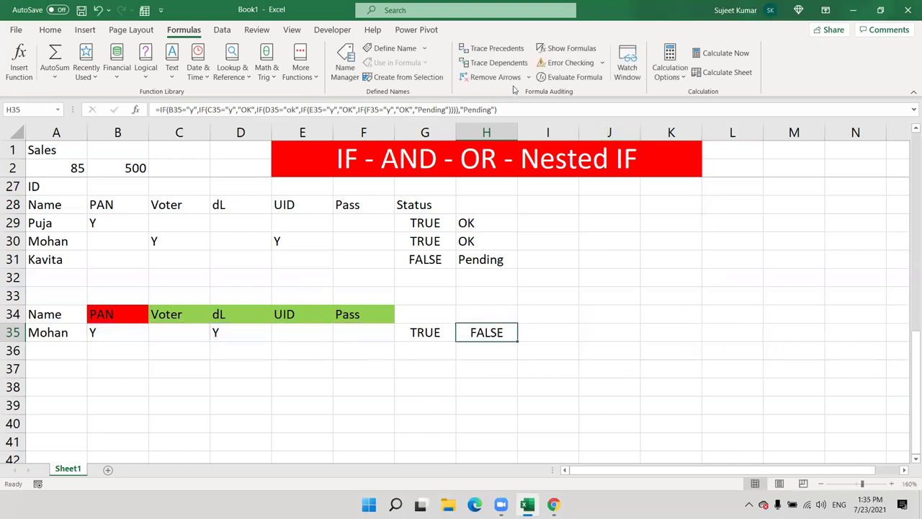
Step through H35's nested IF with Evaluate Formula as far as the D35 comparison, and close the evaluation.
{"action": "left_click", "coordinate": [565, 77]}
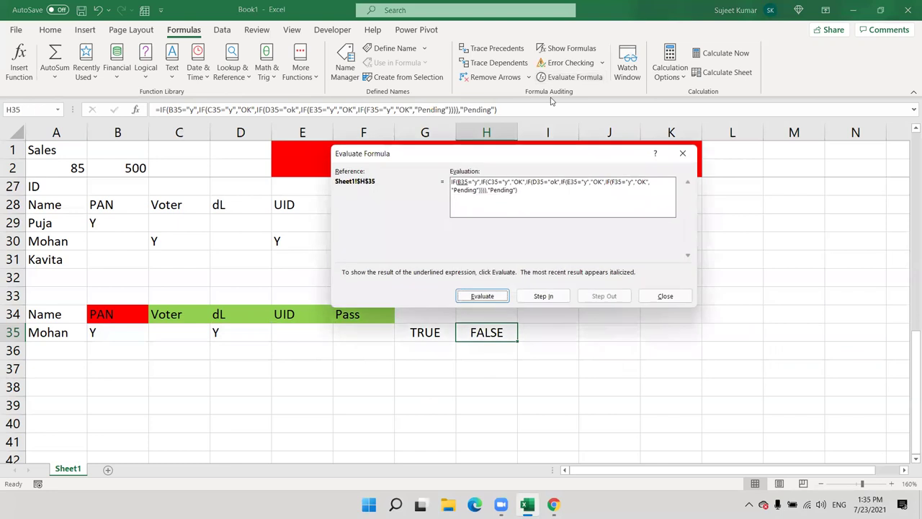
{"action": "left_click", "coordinate": [467, 295]}
{"action": "left_click", "coordinate": [468, 296]}
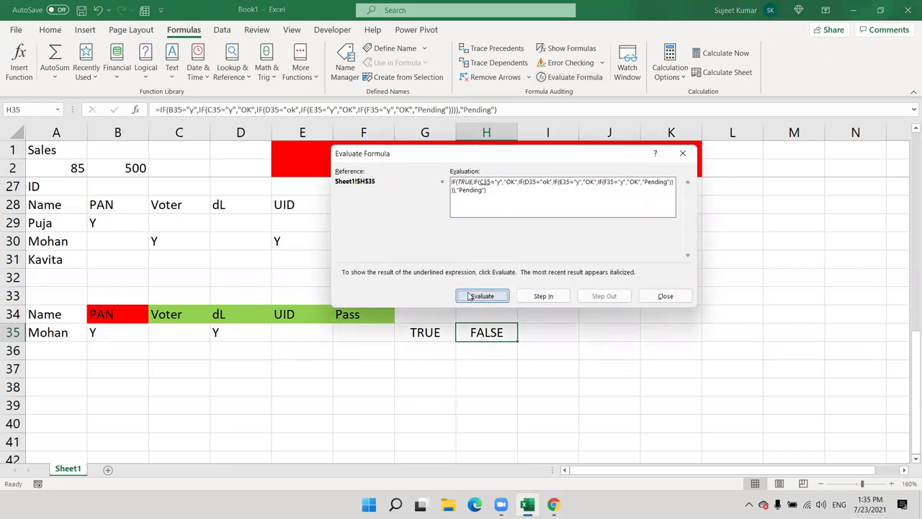
{"action": "left_click", "coordinate": [468, 296]}
{"action": "left_click", "coordinate": [468, 296]}
{"action": "left_click", "coordinate": [468, 296]}
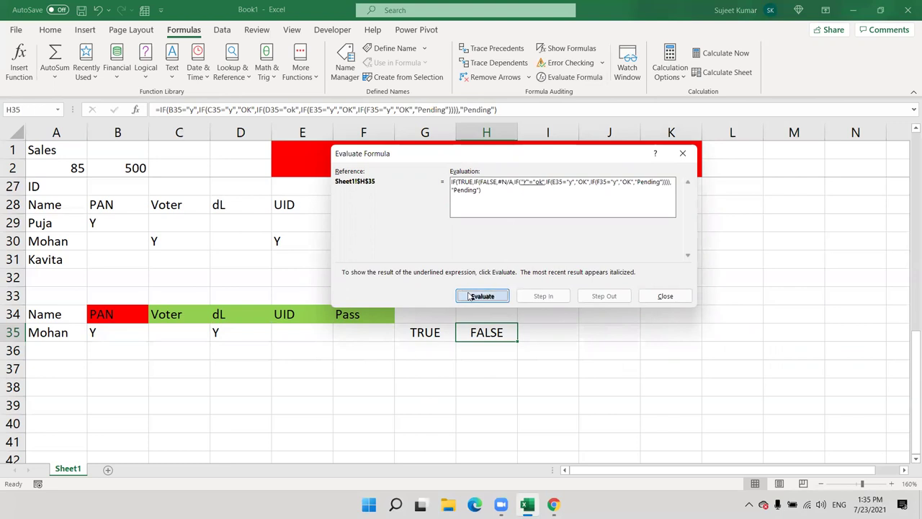
{"action": "left_click", "coordinate": [683, 153]}
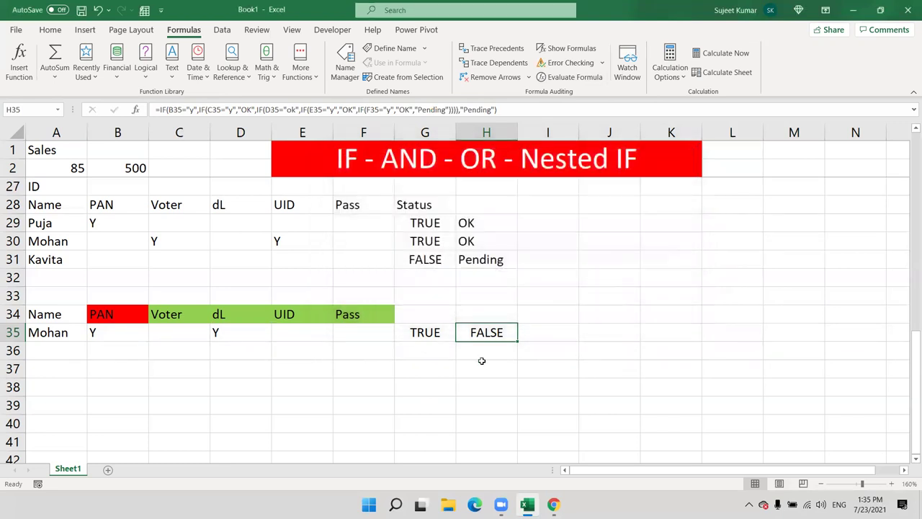
Correct the D35 condition in H35's formula to D35="y", keeping "ok" as its value if true, and commit.
{"action": "double_click", "coordinate": [487, 332]}
{"action": "left_click", "coordinate": [665, 332]}
{"action": "type", "text": "\"y\","}
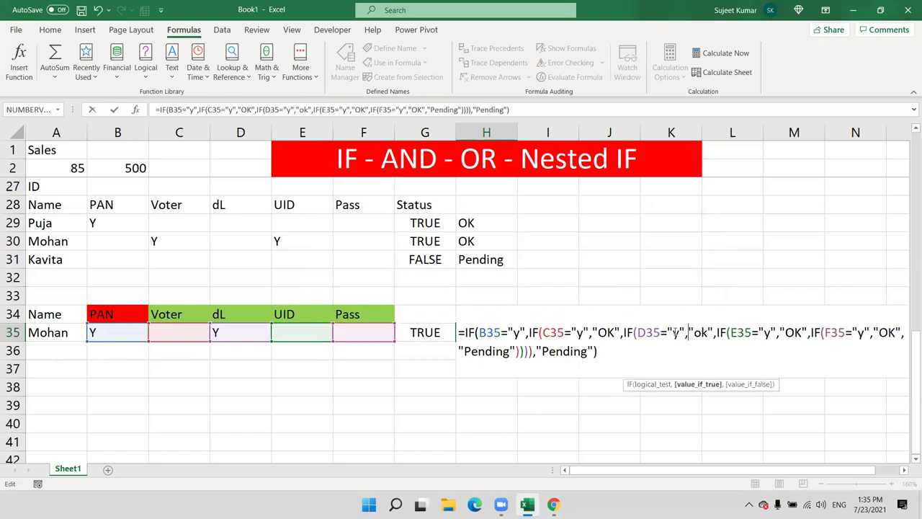
{"action": "key", "text": "Return"}
{"action": "key", "text": "Up"}
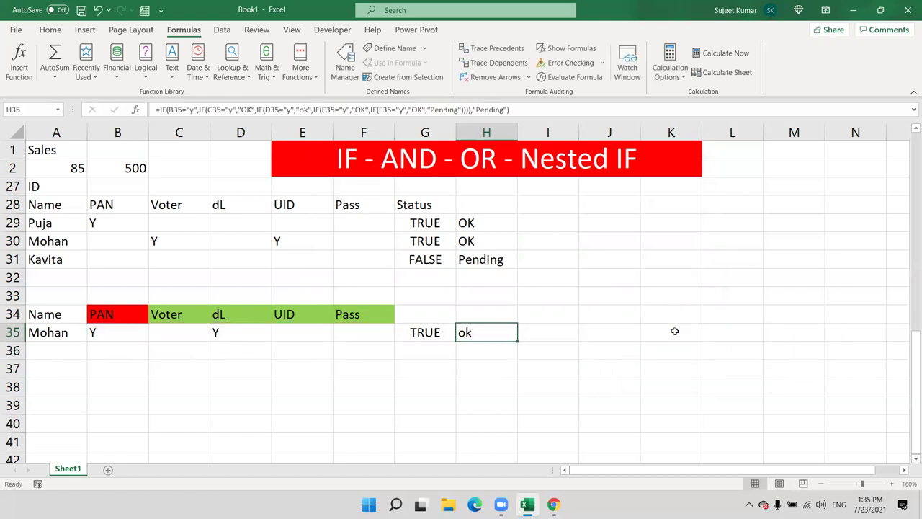
Step through H35's corrected nested IF with Evaluate Formula until its final result, and close the evaluation.
{"action": "left_click", "coordinate": [572, 77]}
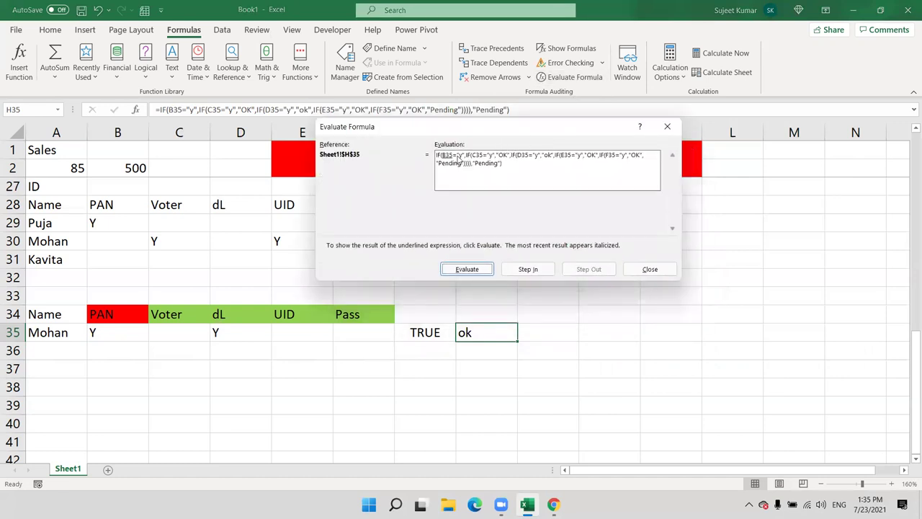
{"action": "left_click", "coordinate": [474, 270]}
{"action": "left_click", "coordinate": [473, 270]}
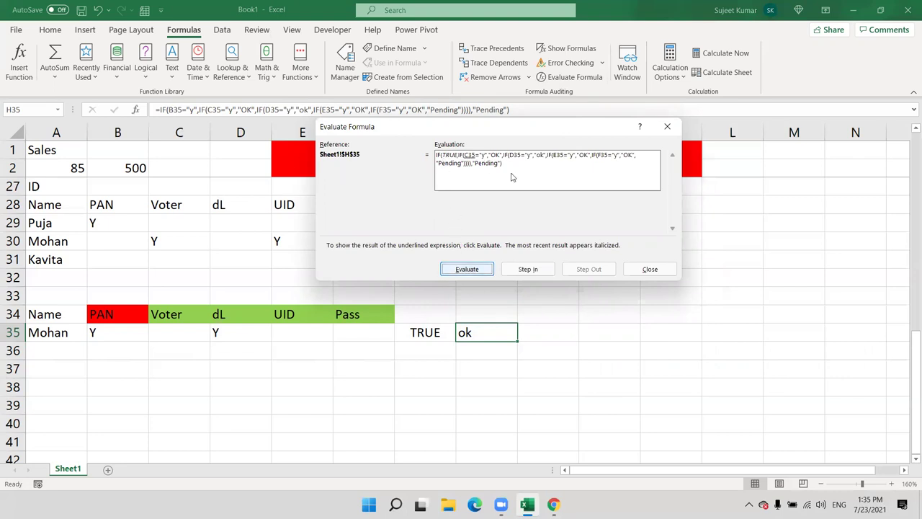
{"action": "left_click", "coordinate": [473, 270]}
{"action": "left_click", "coordinate": [467, 269]}
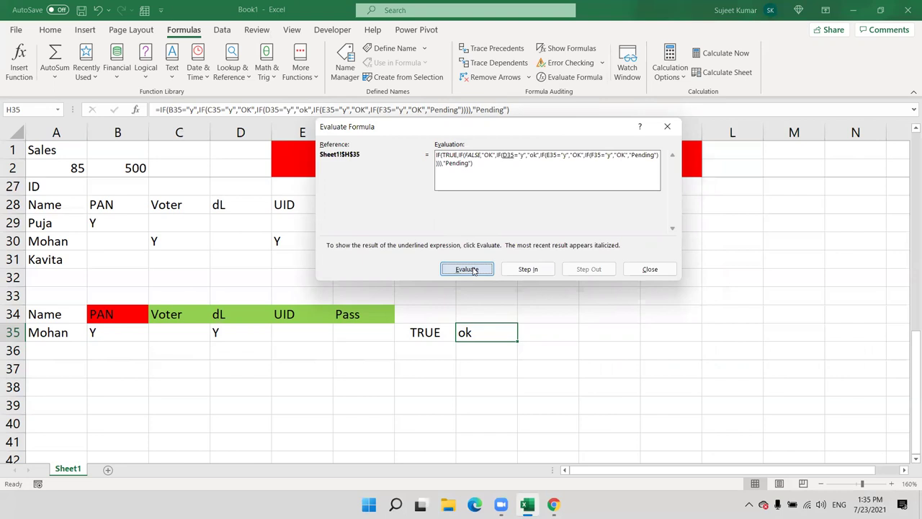
{"action": "left_click", "coordinate": [473, 270]}
{"action": "left_click", "coordinate": [473, 271]}
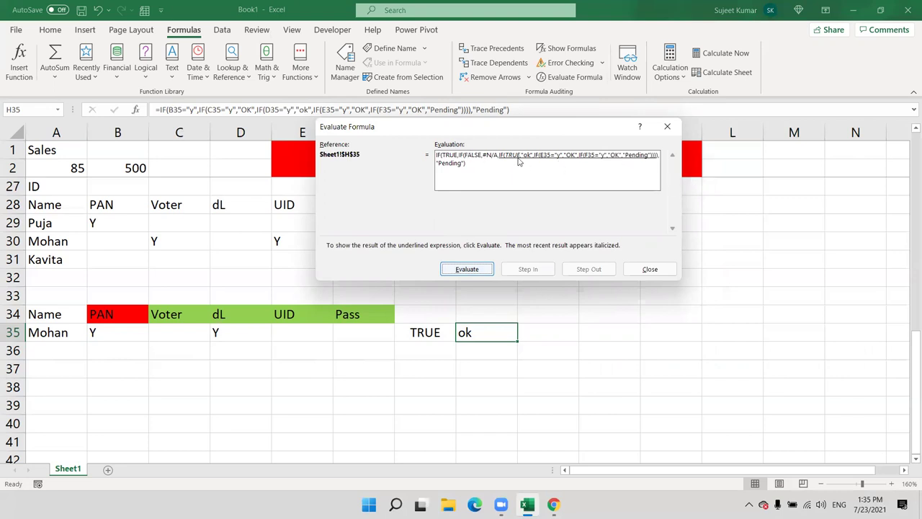
{"action": "left_click", "coordinate": [476, 270]}
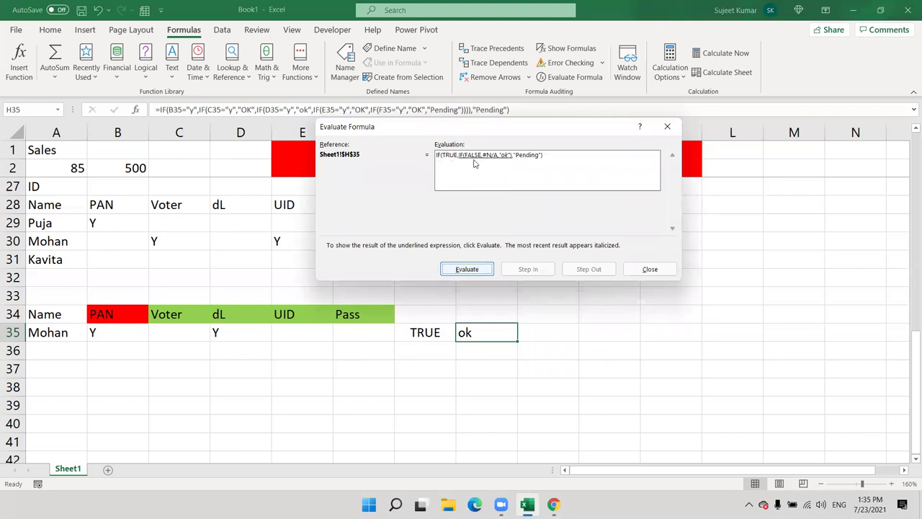
{"action": "left_click", "coordinate": [474, 274]}
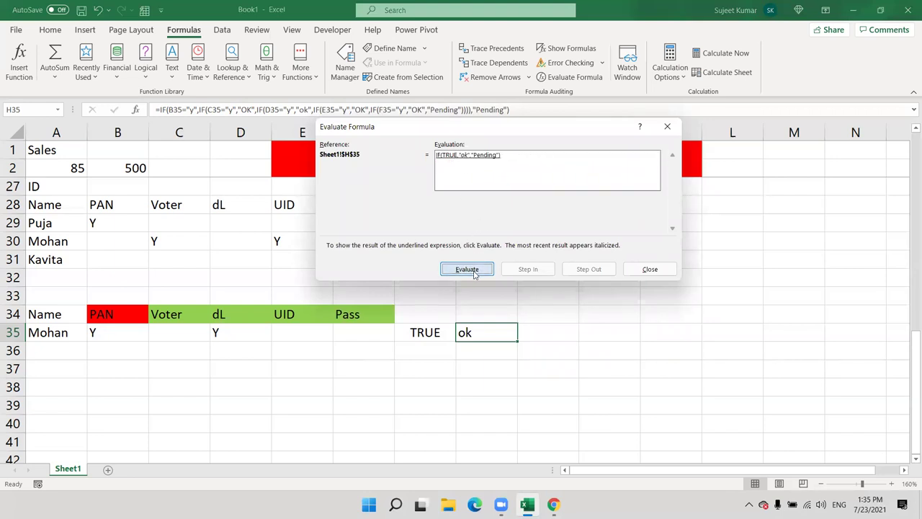
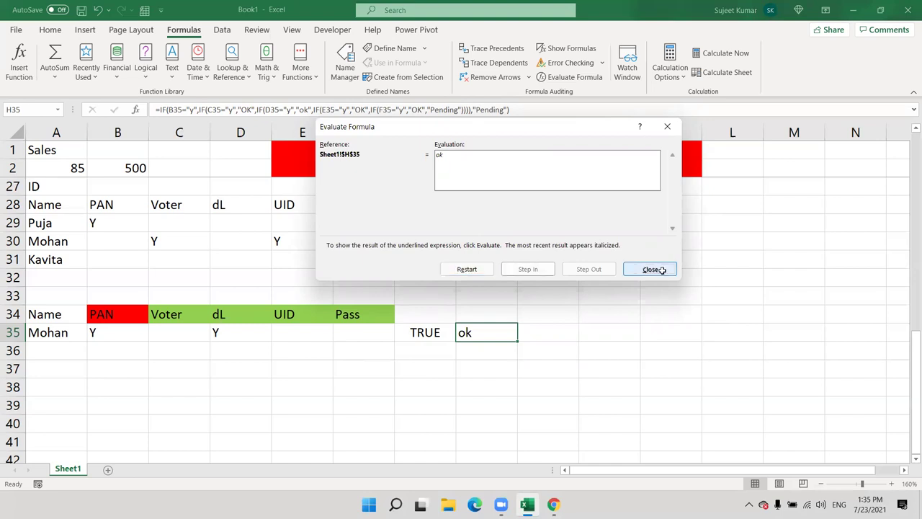
{"action": "left_click", "coordinate": [412, 364]}
Examine the PAN entry and the other ID cells B29:F29 in the first row of the upper ID table.
{"action": "scroll", "coordinate": [472, 316], "scroll_direction": "up", "scroll_amount": 4}
{"action": "scroll", "coordinate": [472, 316], "scroll_direction": "down", "scroll_amount": 4}
{"action": "scroll", "coordinate": [472, 316], "scroll_direction": "up", "scroll_amount": 2}
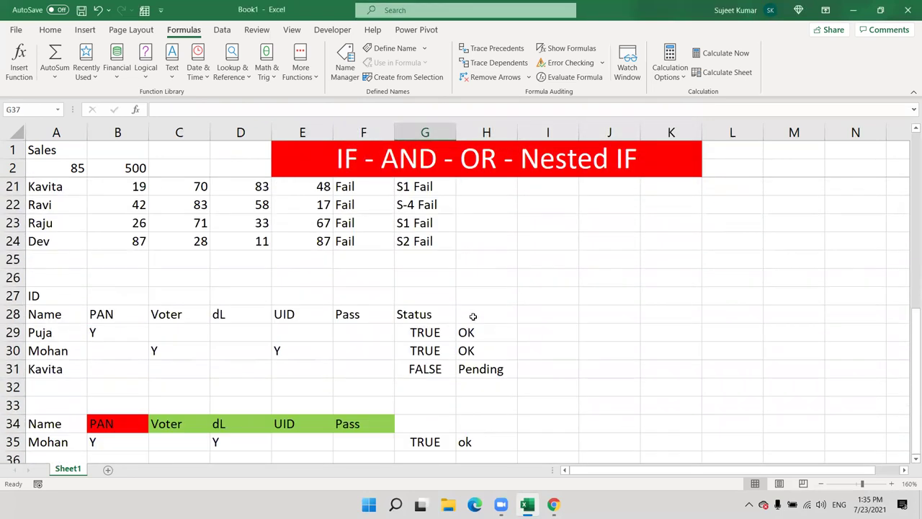
{"action": "scroll", "coordinate": [472, 316], "scroll_direction": "down", "scroll_amount": 1}
{"action": "left_click_drag", "start_coordinate": [103, 272], "coordinate": [341, 270]}
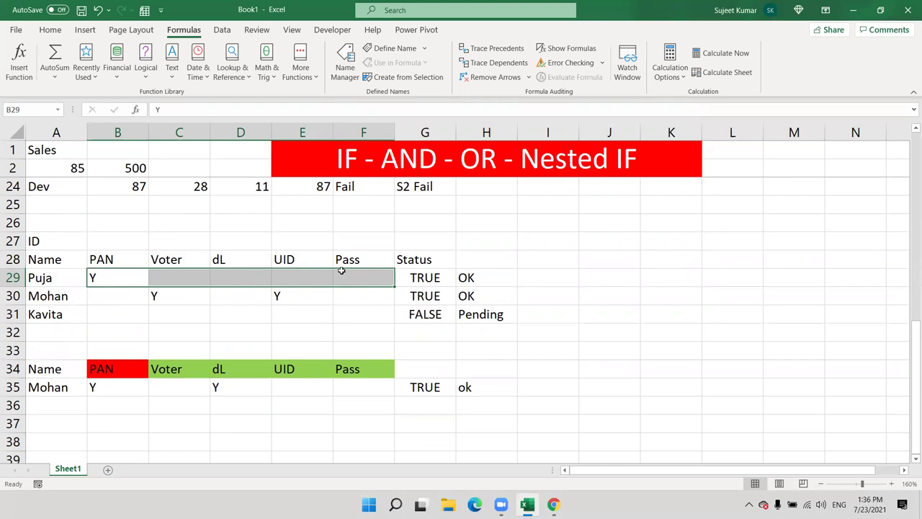
{"action": "left_click", "coordinate": [202, 279]}
{"action": "left_click_drag", "start_coordinate": [263, 279], "coordinate": [355, 278]}
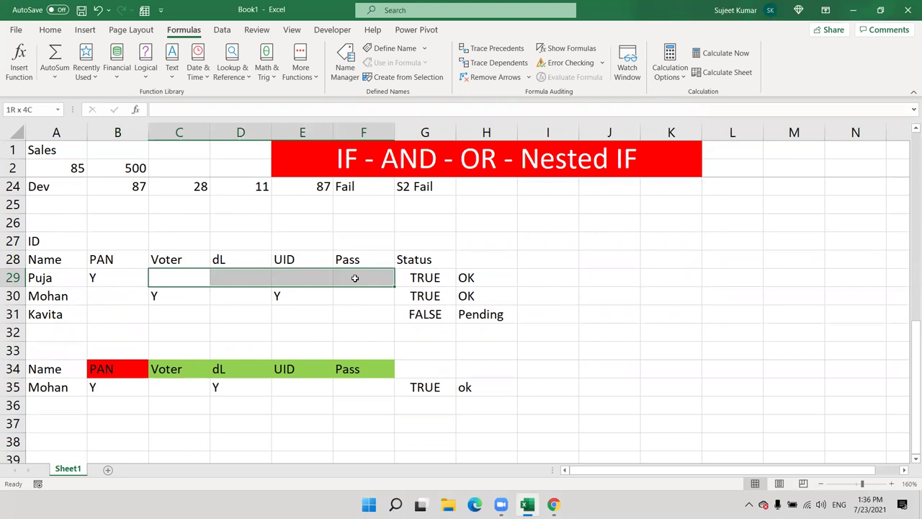
{"action": "left_click", "coordinate": [115, 274]}
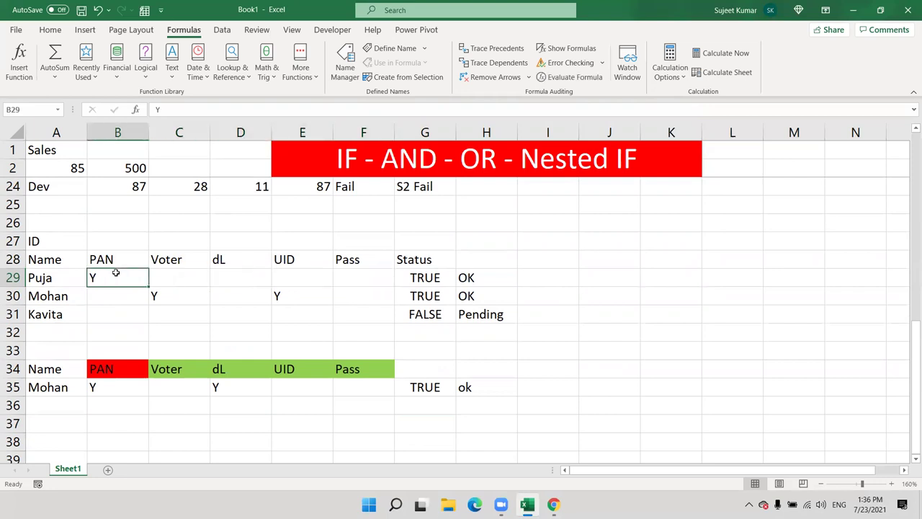
Enter a COUNTA formula in I29 that counts the filled ID cells B29:F29.
{"action": "left_click_drag", "start_coordinate": [158, 275], "coordinate": [337, 274]}
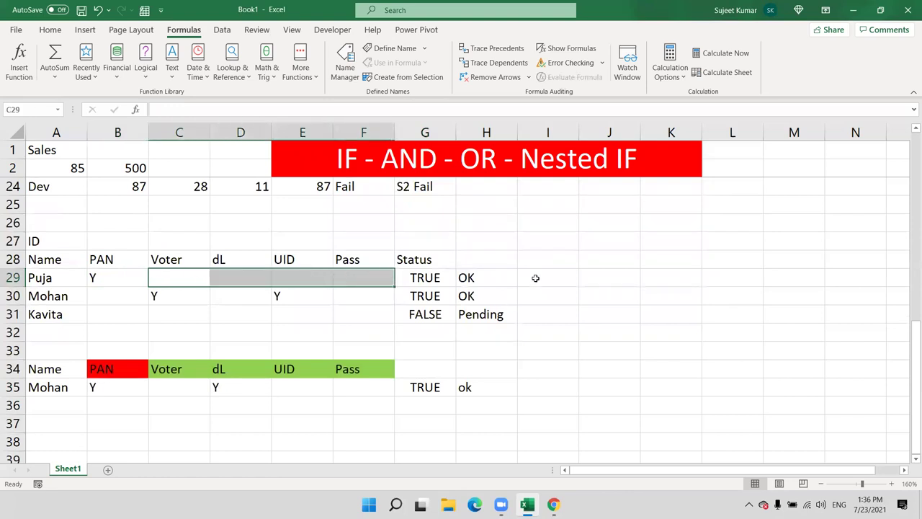
{"action": "left_click", "coordinate": [536, 278]}
{"action": "type", "text": "=con"}
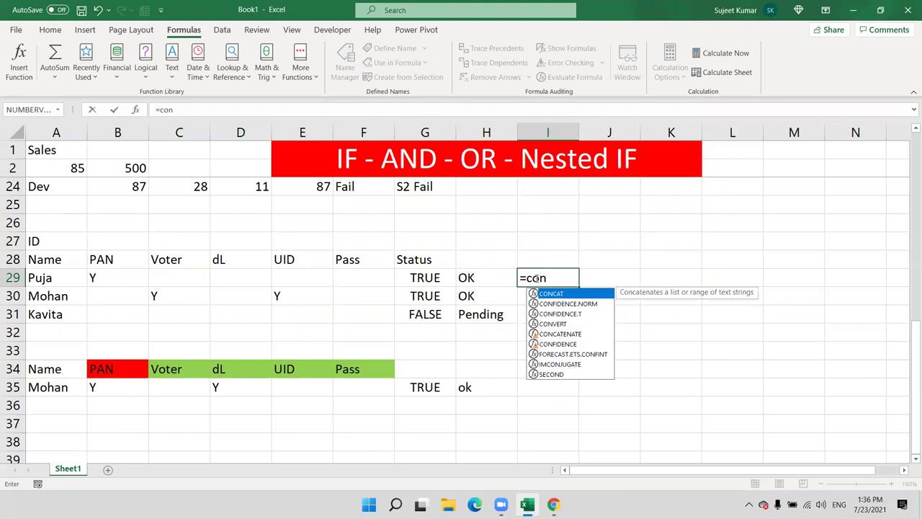
{"action": "key", "text": "BackSpace"}
{"action": "type", "text": "u"}
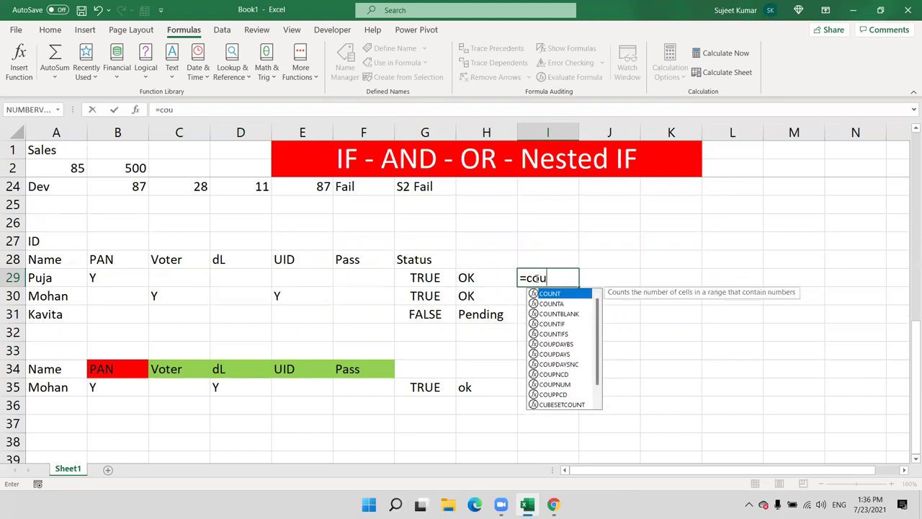
{"action": "key", "text": "Down"}
{"action": "key", "text": "Tab"}
{"action": "key", "text": "Left"}
{"action": "key", "text": "Left"}
{"action": "key", "text": "Left"}
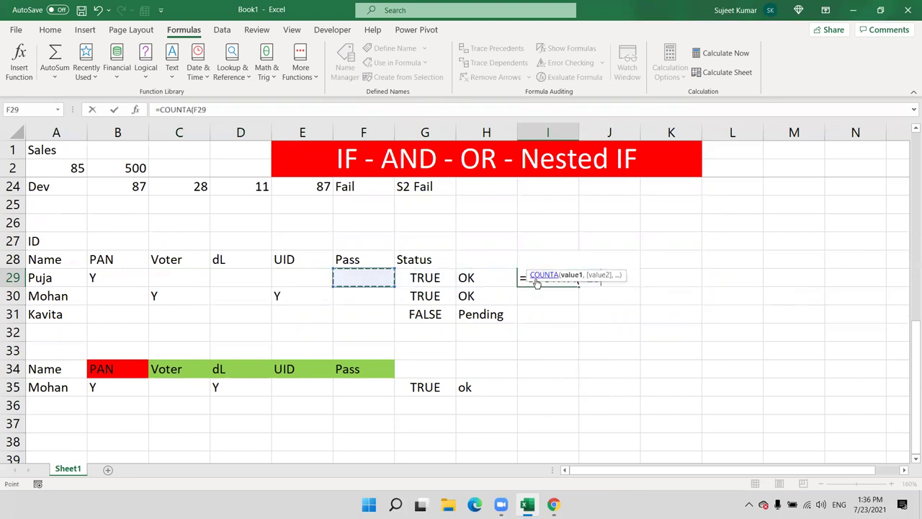
{"action": "key", "text": "shift+Left"}
{"action": "key", "text": "shift+Left"}
{"action": "key", "text": "shift+Left"}
{"action": "key", "text": "shift+Left"}
{"action": "key", "text": "Return"}
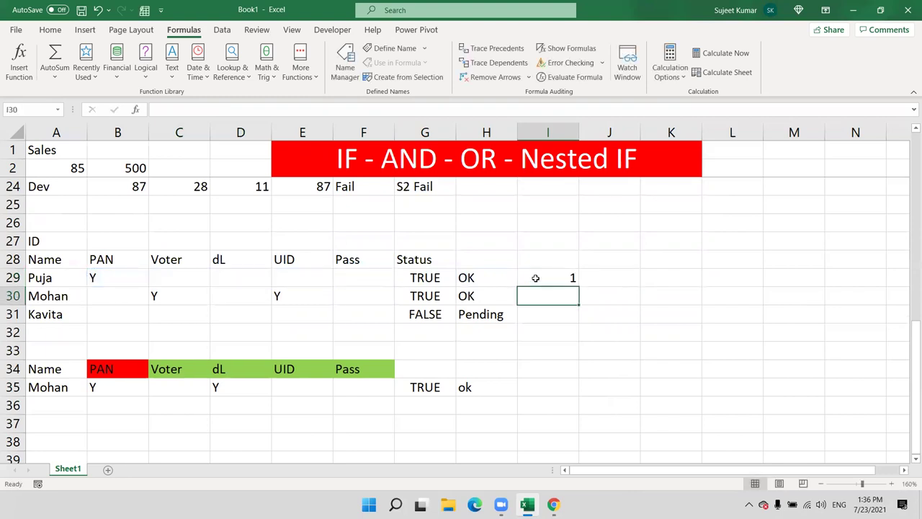
Wrap I29's count in an IF that returns "OK" when COUNTA(B29:F29)>=1 and "Pending" otherwise, accepting the missing closing parenthesis.
{"action": "double_click", "coordinate": [543, 277]}
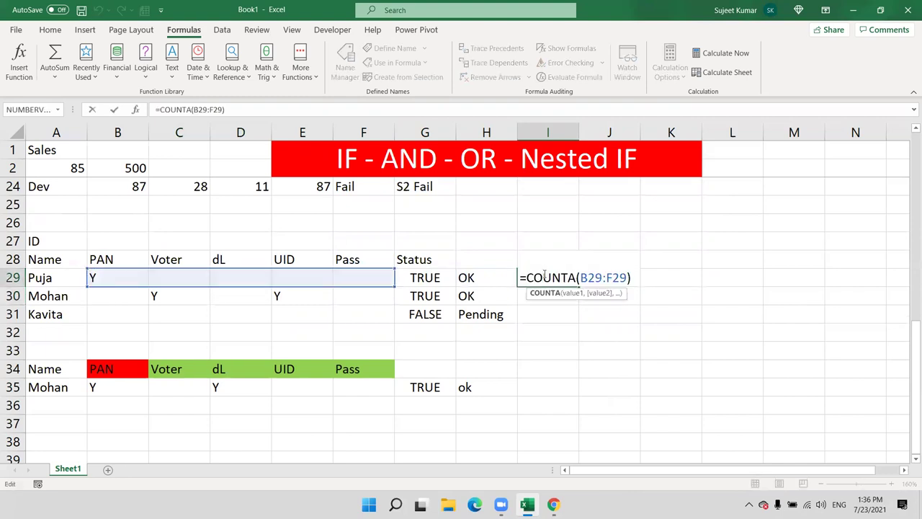
{"action": "key", "text": "Escape"}
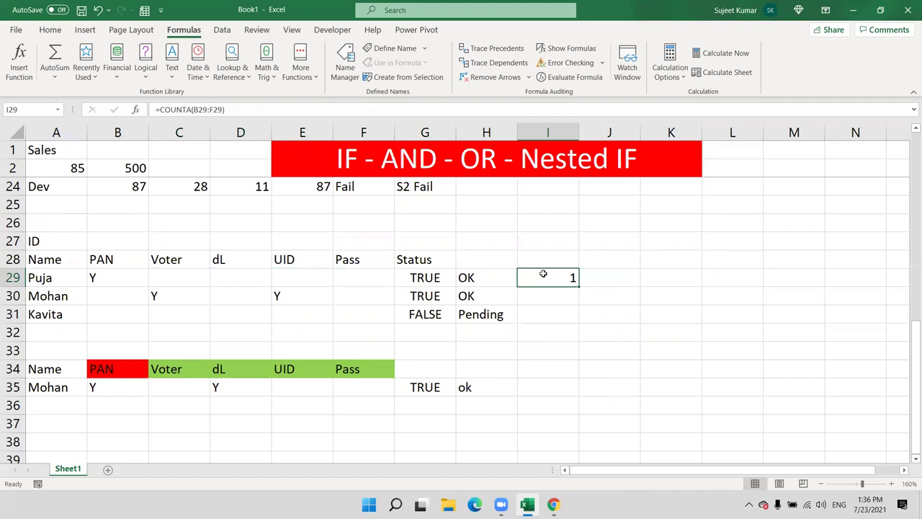
{"action": "double_click", "coordinate": [543, 275]}
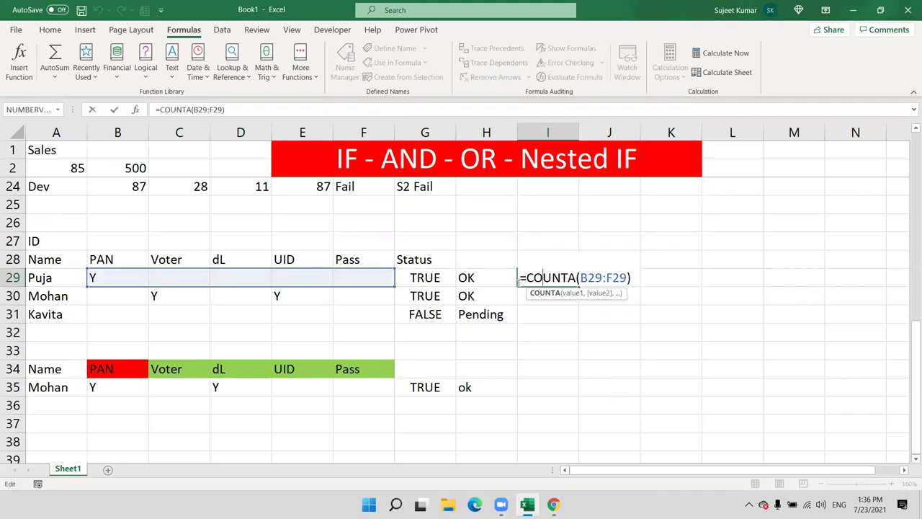
{"action": "left_click", "coordinate": [533, 279]}
{"action": "type", "text": "IF("}
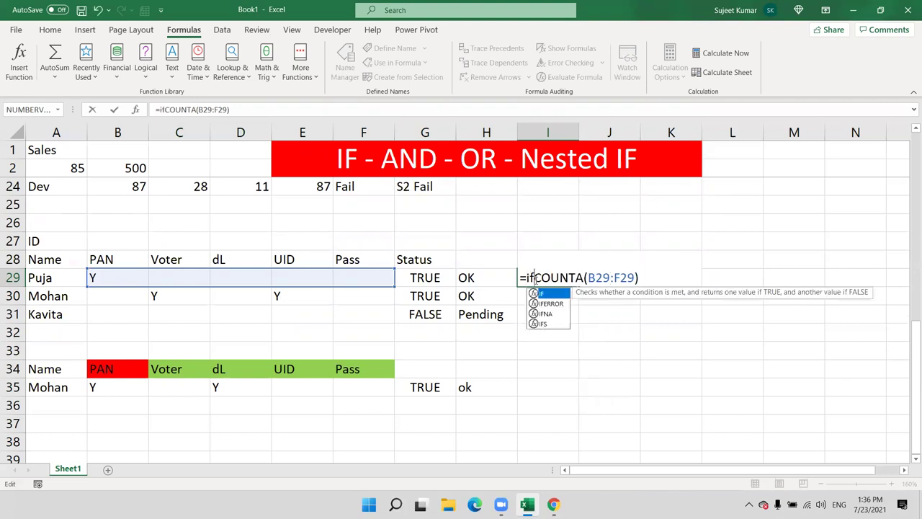
{"action": "left_click", "coordinate": [655, 275]}
{"action": "type", "text": ">1,"}
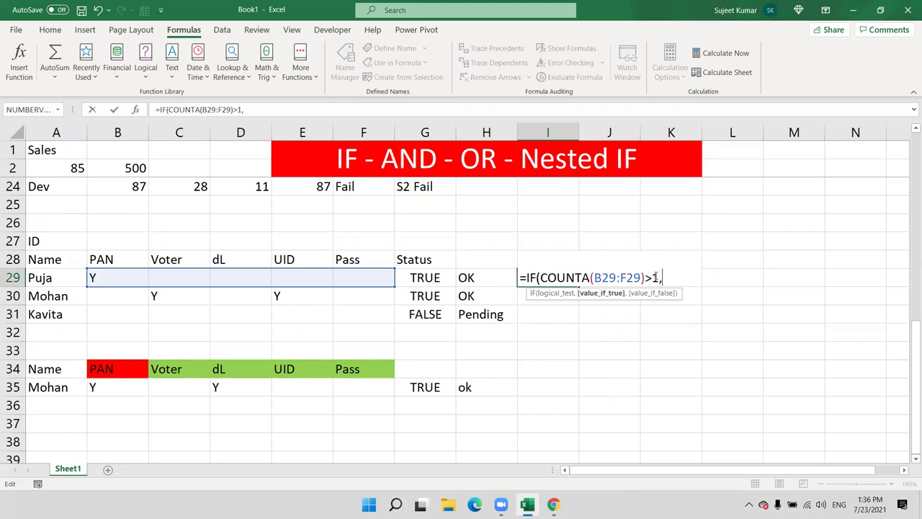
{"action": "key", "text": "BackSpace"}
{"action": "key", "text": "BackSpace"}
{"action": "type", "text": "="}
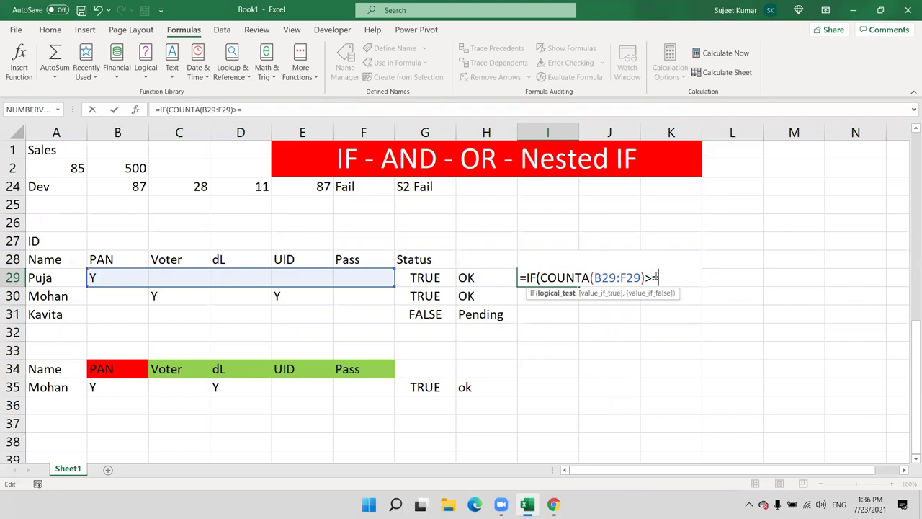
{"action": "type", "text": "1,\"OK\",\"Pending\""}
{"action": "key", "text": "Return"}
{"action": "key", "text": "Return"}
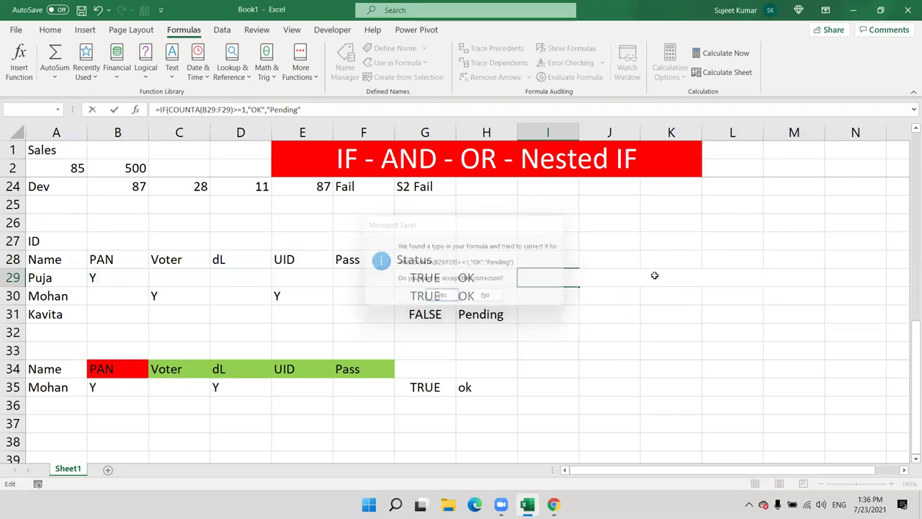
Enter N in the PAN cell B30 and the Pass cell F30 of the upper ID table.
{"action": "key", "text": "Left"}
{"action": "key", "text": "Left"}
{"action": "key", "text": "Left"}
{"action": "key", "text": "Left"}
{"action": "key", "text": "Down"}
{"action": "key", "text": "Left"}
{"action": "key", "text": "Left"}
{"action": "key", "text": "Left"}
{"action": "key", "text": "Right"}
{"action": "key", "text": "Right"}
{"action": "key", "text": "Right"}
{"action": "key", "text": "Left"}
{"action": "key", "text": "Left"}
{"action": "key", "text": "Left"}
{"action": "type", "text": "N"}
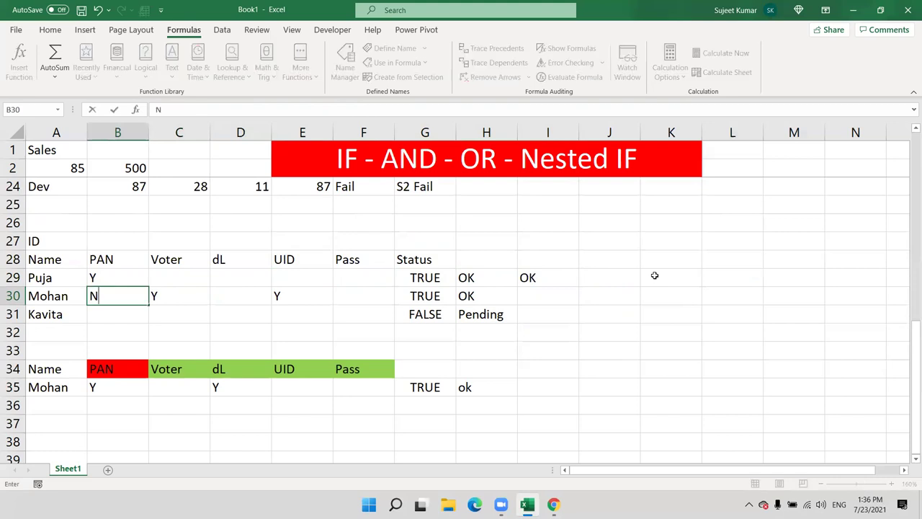
{"action": "key", "text": "Right"}
{"action": "key", "text": "Right"}
{"action": "key", "text": "Right"}
{"action": "key", "text": "Right"}
{"action": "type", "text": "N"}
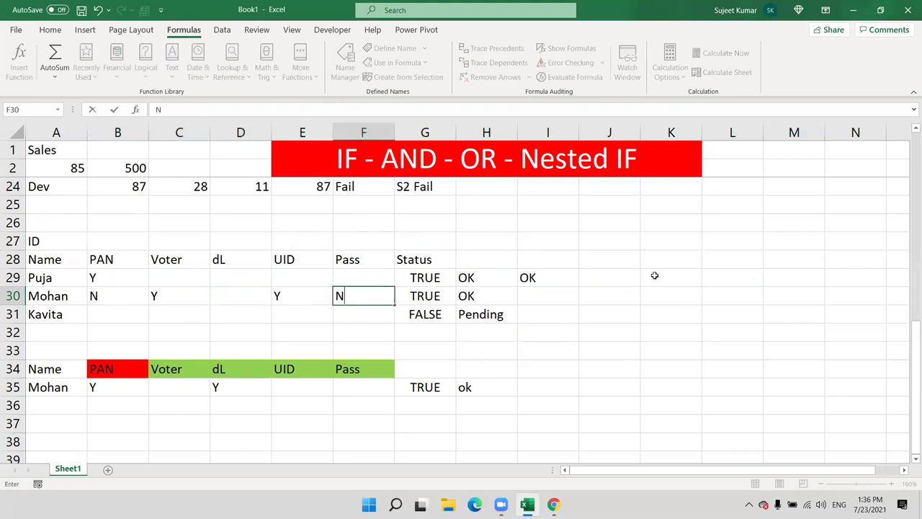
Enter =COUNTIF(B30:F30,"Y") in I30 to count the submitted IDs in that row.
{"action": "key", "text": "Right"}
{"action": "key", "text": "Right"}
{"action": "key", "text": "Right"}
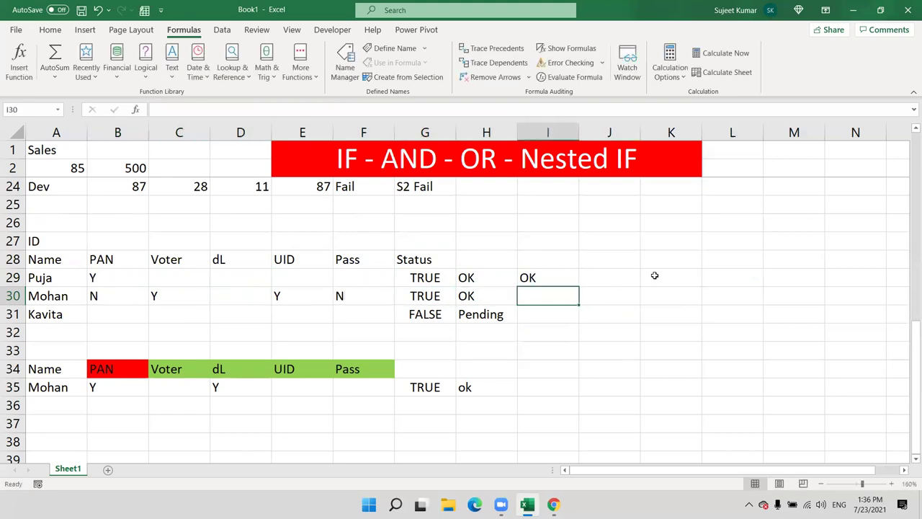
{"action": "type", "text": "=coun"}
{"action": "key", "text": "Down"}
{"action": "key", "text": "Down"}
{"action": "key", "text": "Down"}
{"action": "key", "text": "Tab"}
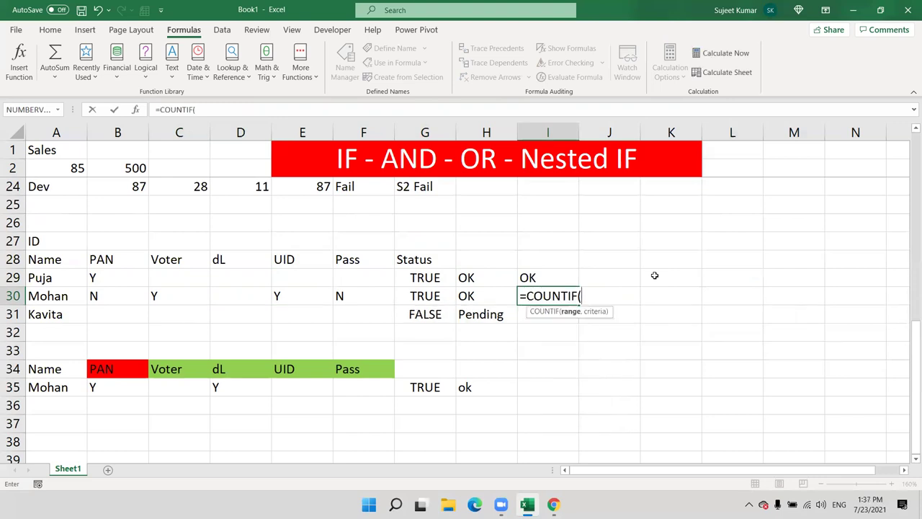
{"action": "key", "text": "Left"}
{"action": "key", "text": "Left"}
{"action": "key", "text": "Left"}
{"action": "key", "text": "shift+Left"}
{"action": "key", "text": "shift+Left"}
{"action": "key", "text": "shift+Left"}
{"action": "key", "text": "shift+Left"}
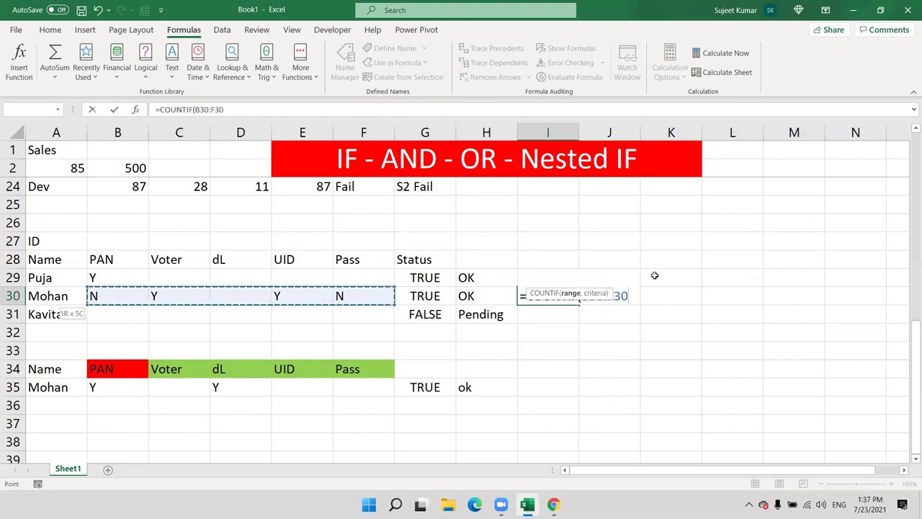
{"action": "type", "text": ",\""}
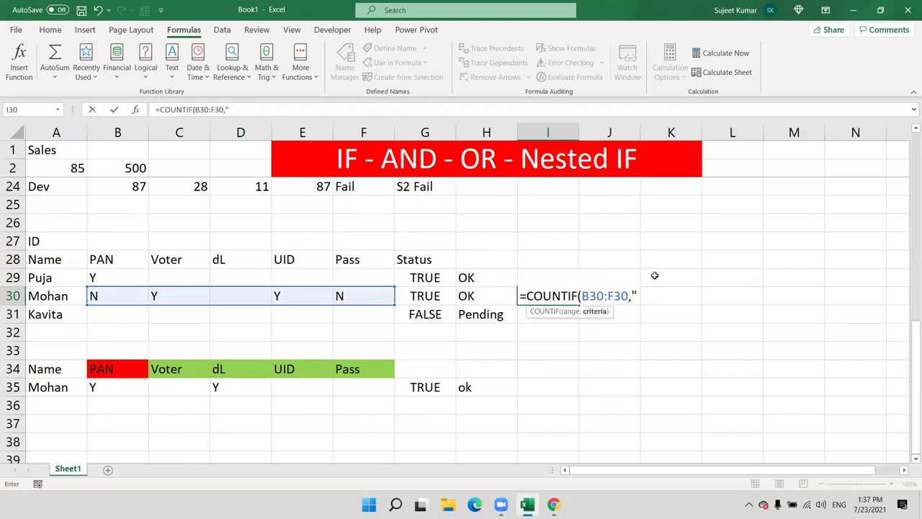
{"action": "type", "text": "Y\")"}
{"action": "key", "text": "Return"}
{"action": "key", "text": "Up"}
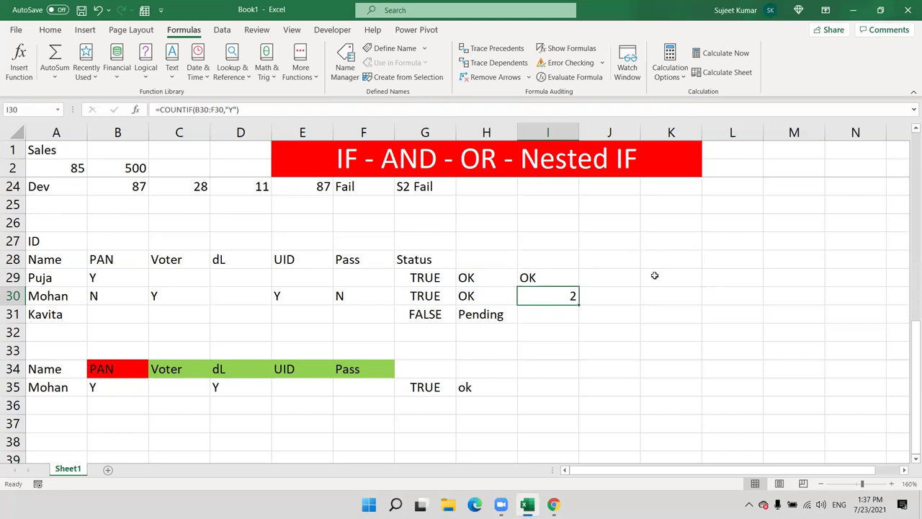
Enter =COUNTIF(B19:E19,">=30") in H19 to count the passed subjects in the marks table's first row.
{"action": "scroll", "coordinate": [654, 275], "scroll_direction": "up", "scroll_amount": 6}
{"action": "scroll", "coordinate": [348, 332], "scroll_direction": "down", "scroll_amount": 2}
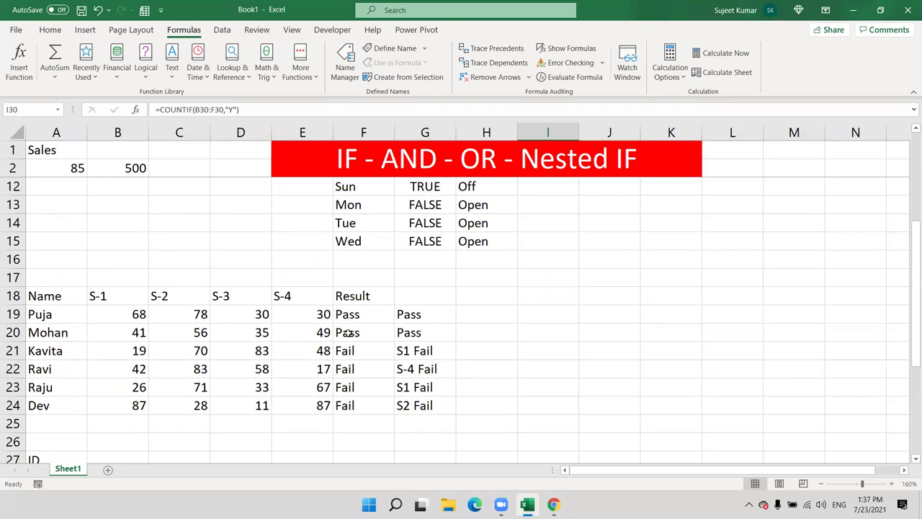
{"action": "left_click", "coordinate": [260, 328]}
{"action": "left_click", "coordinate": [467, 315]}
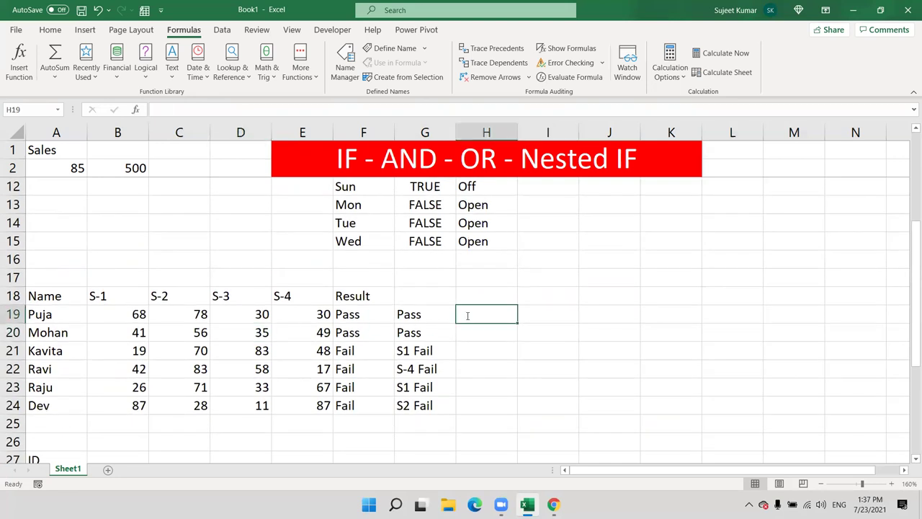
{"action": "type", "text": "=cou"}
{"action": "key", "text": "Down"}
{"action": "key", "text": "Down"}
{"action": "key", "text": "Down"}
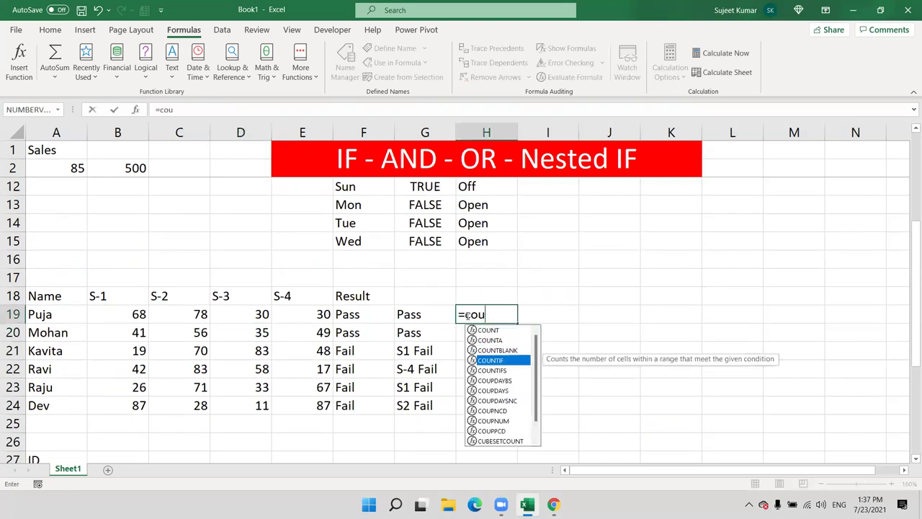
{"action": "key", "text": "Tab"}
{"action": "left_click_drag", "start_coordinate": [320, 314], "coordinate": [116, 317]}
{"action": "type", "text": ",\">30"}
{"action": "key", "text": "BackSpace"}
{"action": "key", "text": "BackSpace"}
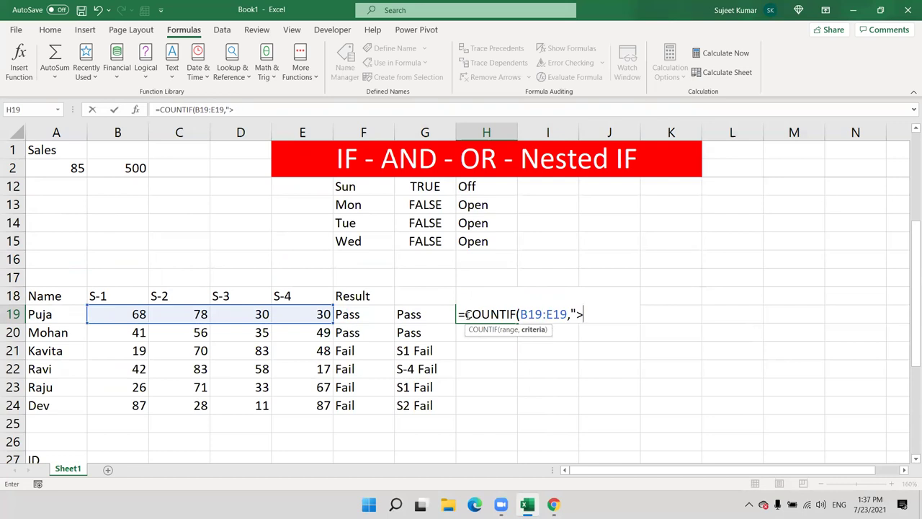
{"action": "type", "text": "=30\")"}
{"action": "key", "text": "Return"}
{"action": "left_click", "coordinate": [466, 315]}
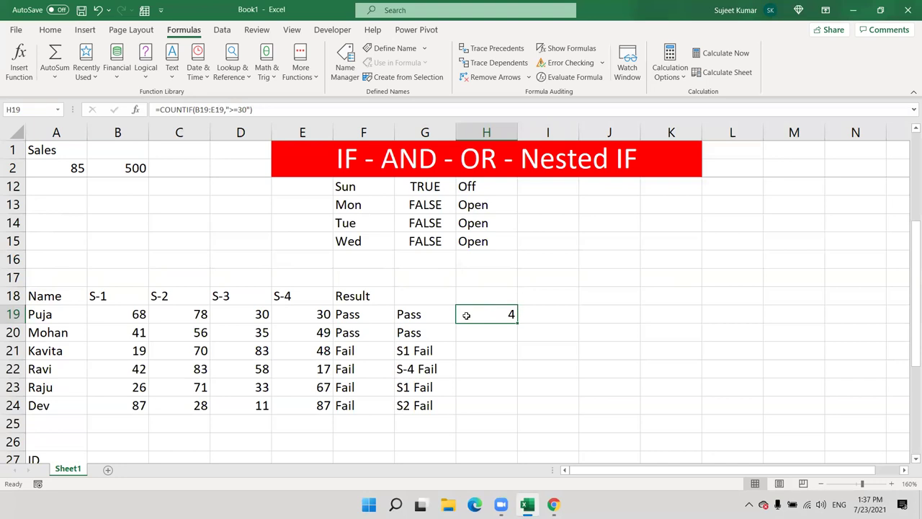
Examine the nested IF formulas in column G of the marks table, opening G20's formula and leaving it unchanged.
{"action": "key", "text": "Left"}
{"action": "key", "text": "Down"}
{"action": "key", "text": "Down"}
{"action": "key", "text": "Down"}
{"action": "key", "text": "Down"}
{"action": "key", "text": "Up"}
{"action": "key", "text": "Up"}
{"action": "key", "text": "Up"}
{"action": "key", "text": "Up"}
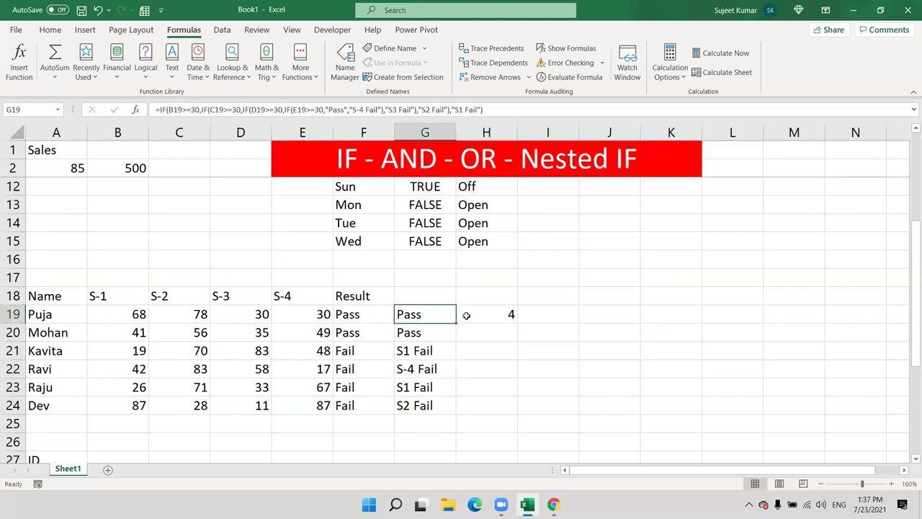
{"action": "key", "text": "Down"}
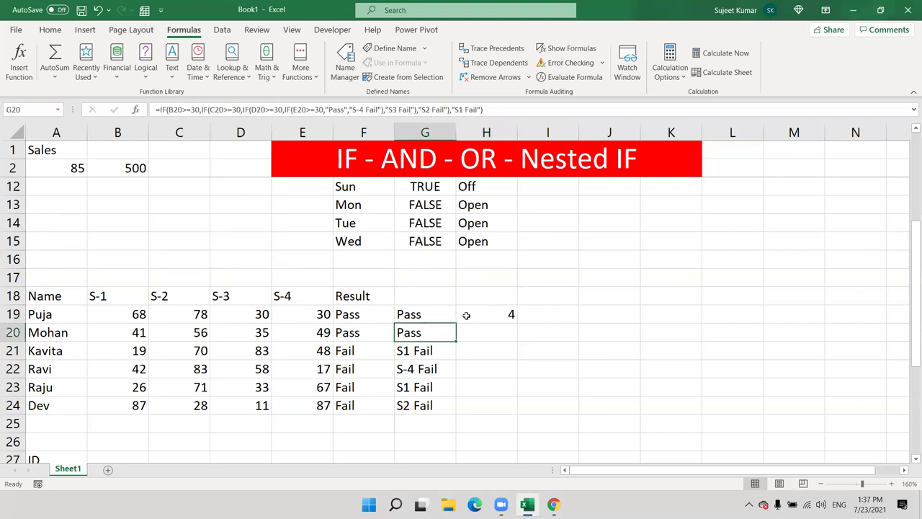
{"action": "key", "text": "F2"}
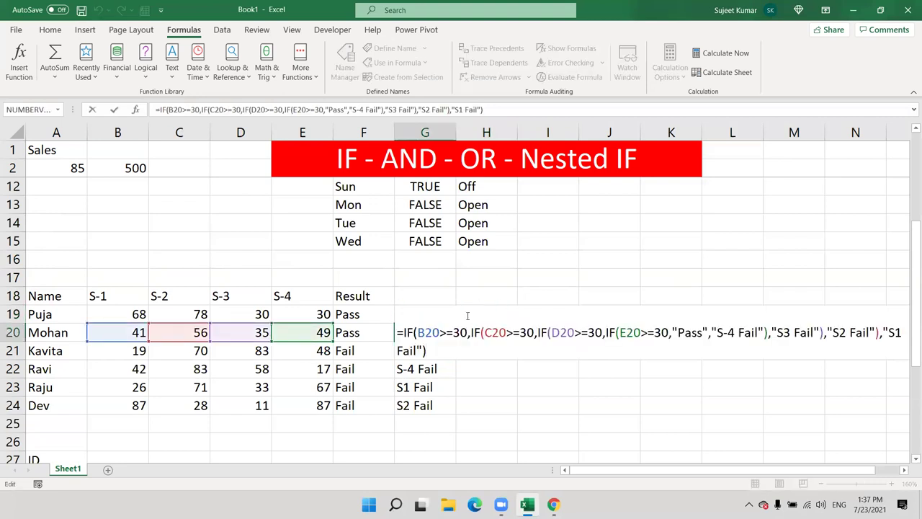
{"action": "key", "text": "Escape"}
Enter the heading Scroe in A39 with the values 85, 36, 54, 96, 85, 12 and 97 below it in A40:A46.
{"action": "key", "text": "Down"}
{"action": "key", "text": "Down"}
{"action": "key", "text": "Down"}
{"action": "key", "text": "Down"}
{"action": "key", "text": "Down"}
{"action": "key", "text": "Down"}
{"action": "key", "text": "Down"}
{"action": "key", "text": "Down"}
{"action": "key", "text": "Down"}
{"action": "key", "text": "Down"}
{"action": "key", "text": "Down"}
{"action": "key", "text": "Down"}
{"action": "key", "text": "Down"}
{"action": "key", "text": "Down"}
{"action": "key", "text": "Down"}
{"action": "key", "text": "Down"}
{"action": "key", "text": "Down"}
{"action": "key", "text": "Down"}
{"action": "key", "text": "Down"}
{"action": "key", "text": "Down"}
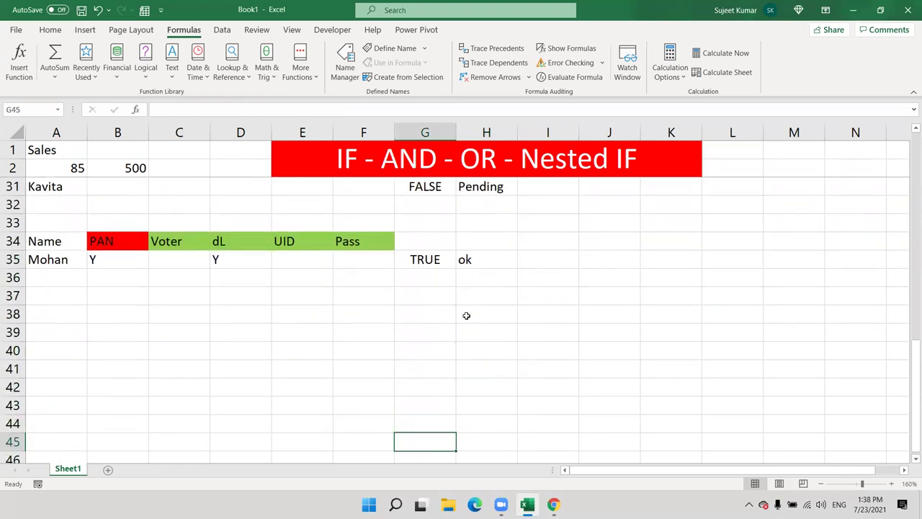
{"action": "key", "text": "Down"}
{"action": "key", "text": "Down"}
{"action": "key", "text": "Down"}
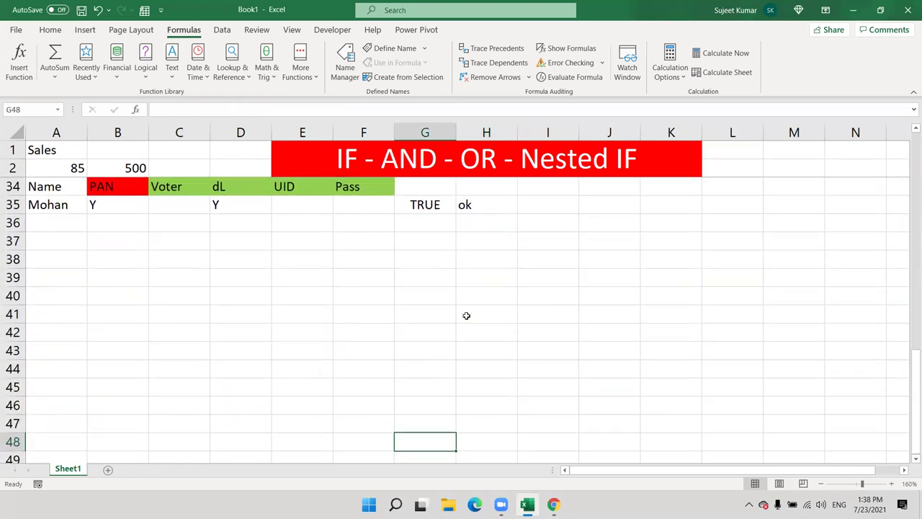
{"action": "left_click", "coordinate": [57, 280]}
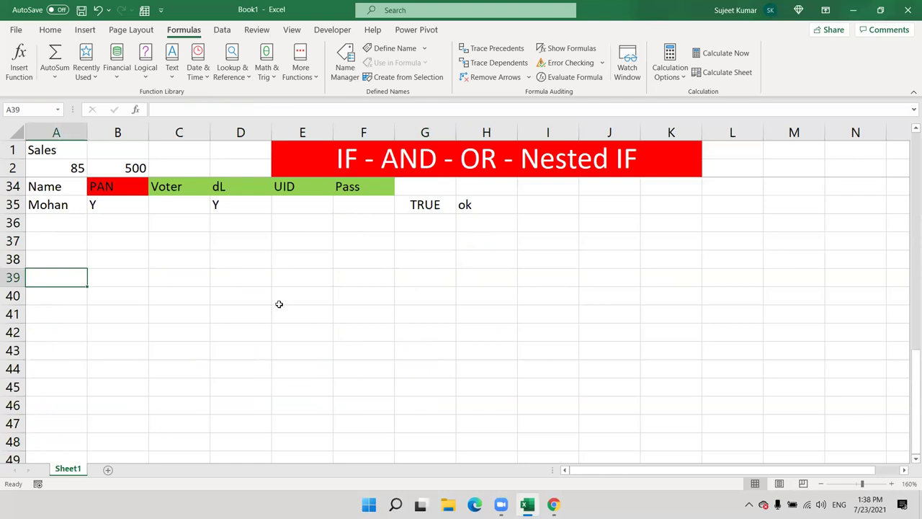
{"action": "type", "text": "Scroe"}
{"action": "key", "text": "Return"}
{"action": "type", "text": "85"}
{"action": "key", "text": "Return"}
{"action": "type", "text": "36"}
{"action": "key", "text": "Return"}
{"action": "type", "text": "54"}
{"action": "key", "text": "Return"}
{"action": "type", "text": "96"}
{"action": "key", "text": "Return"}
{"action": "type", "text": "85"}
{"action": "key", "text": "Return"}
{"action": "type", "text": "12"}
{"action": "key", "text": "Return"}
{"action": "type", "text": "97"}
{"action": "key", "text": "Return"}
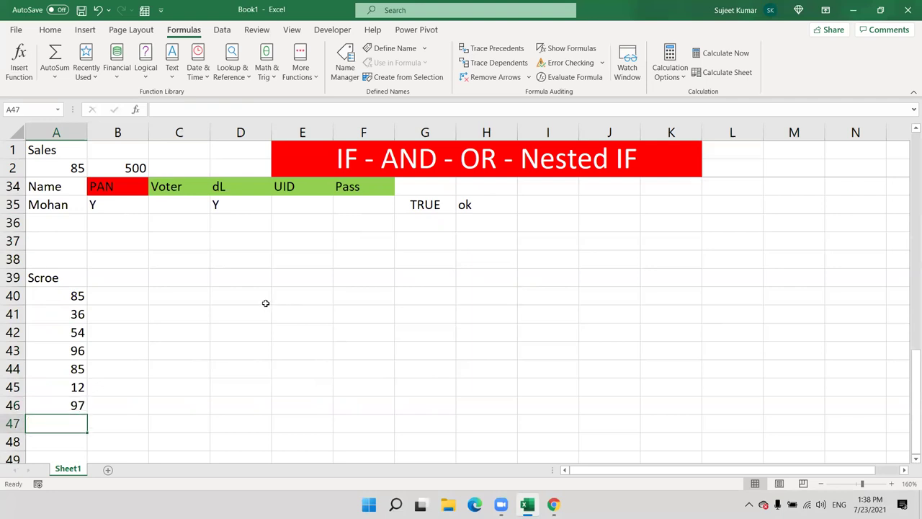
Enter the heading Gread in B39 beside the score heading.
{"action": "left_click", "coordinate": [131, 284]}
{"action": "type", "text": "Gre"}
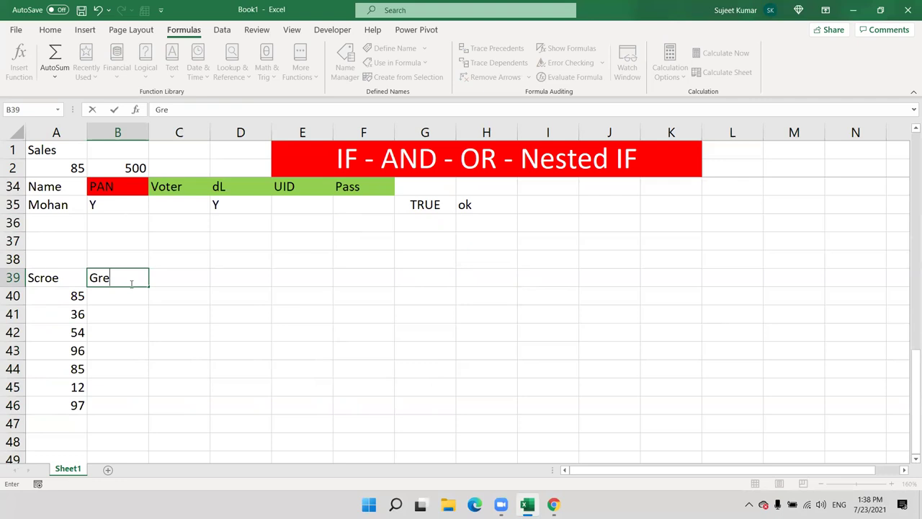
{"action": "type", "text": "ad"}
{"action": "key", "text": "Tab"}
Start a grading key beside the score table: <40 with grade C in D40:E40 and 40-60 with grade B in D41:E41.
{"action": "key", "text": "Down"}
{"action": "key", "text": "Down"}
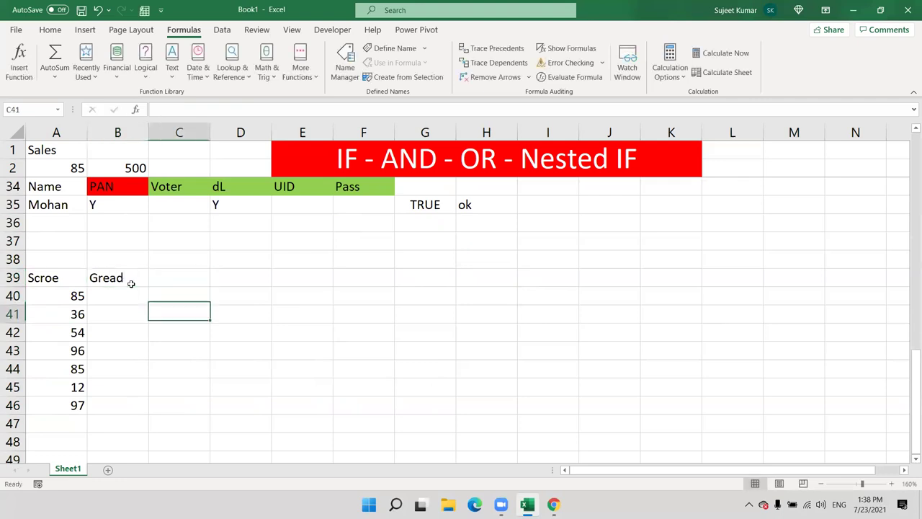
{"action": "key", "text": "Right"}
{"action": "key", "text": "Up"}
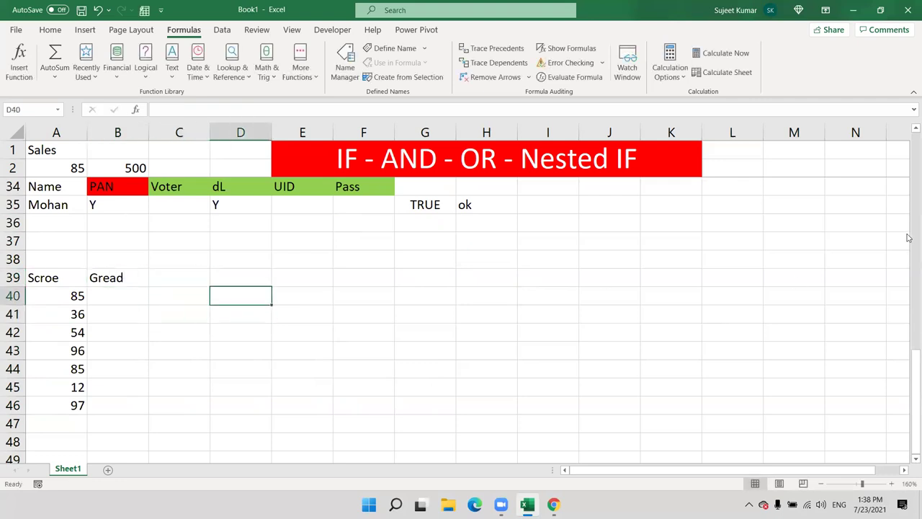
{"action": "type", "text": "<40"}
{"action": "key", "text": "Tab"}
{"action": "type", "text": "C"}
{"action": "key", "text": "Return"}
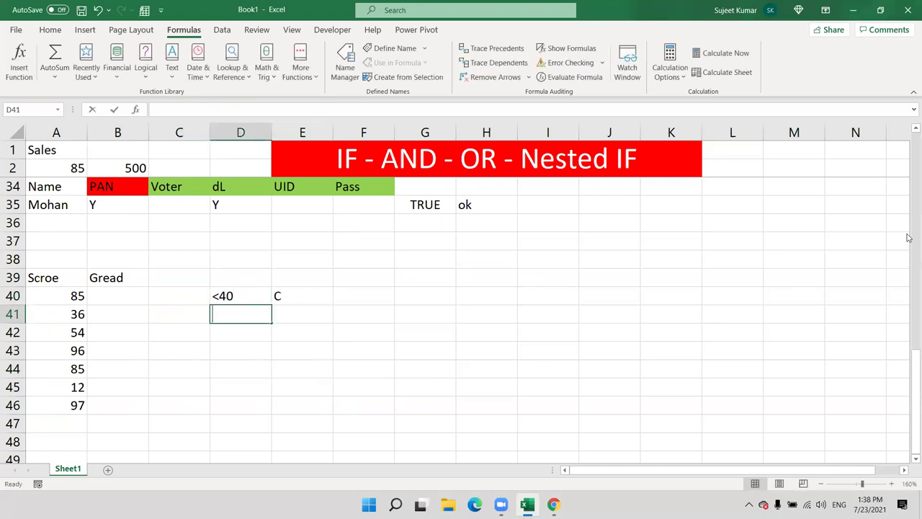
{"action": "type", "text": "40-60"}
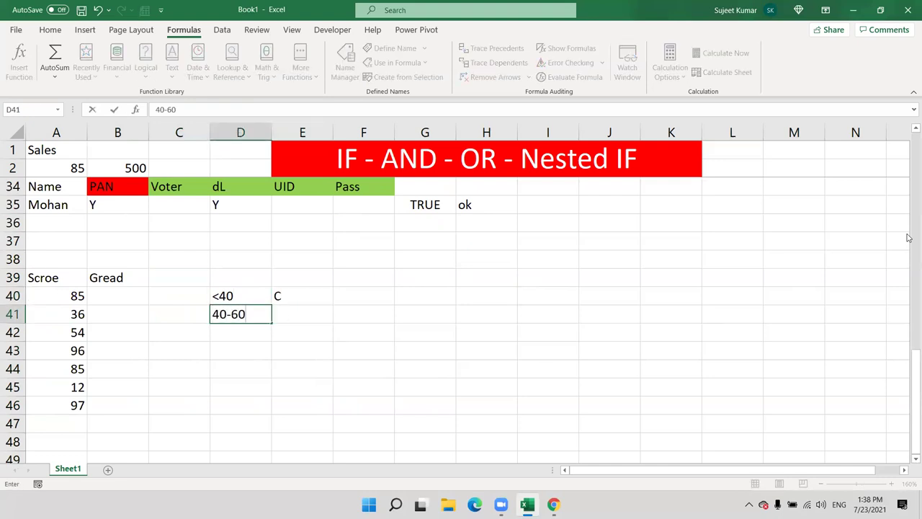
{"action": "key", "text": "Tab"}
{"action": "type", "text": "B"}
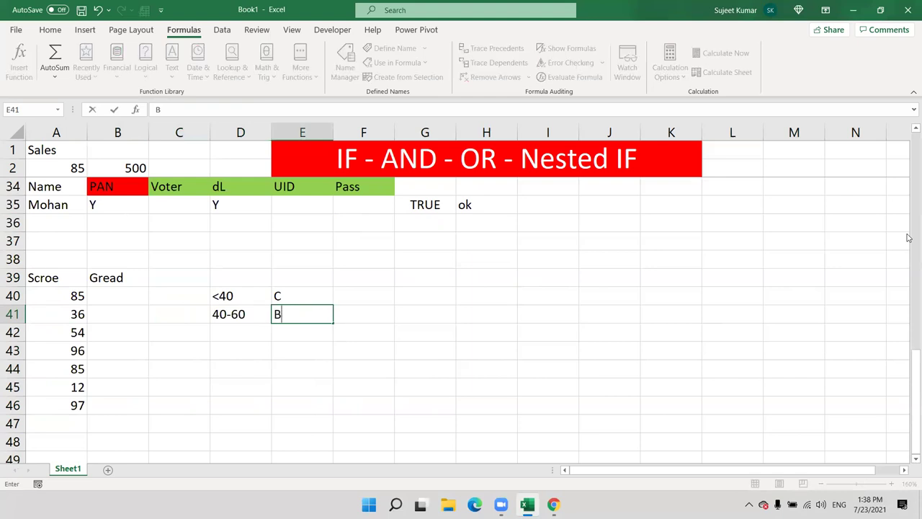
{"action": "key", "text": "Return"}
Add the bands 60-90 with grade A in D42:E42 and >90 with grade A+ in D43:E43.
{"action": "type", "text": "60-90"}
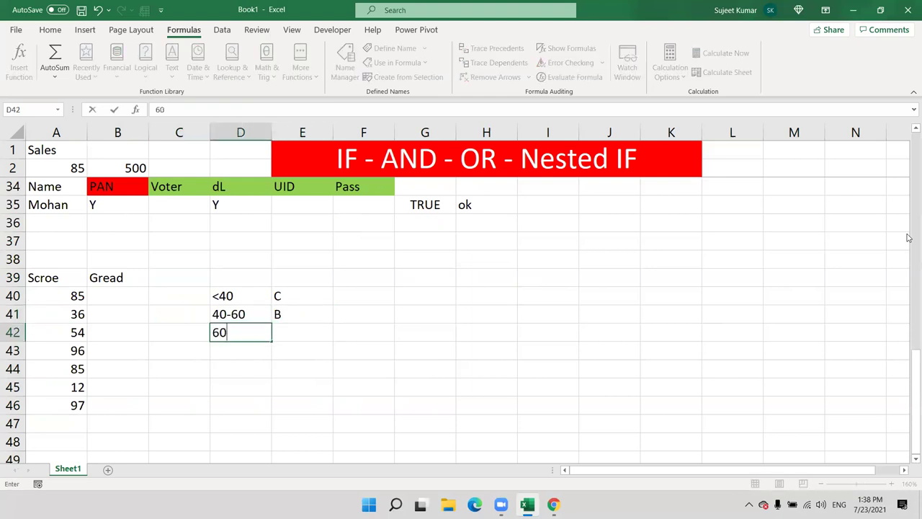
{"action": "key", "text": "Tab"}
{"action": "type", "text": "A"}
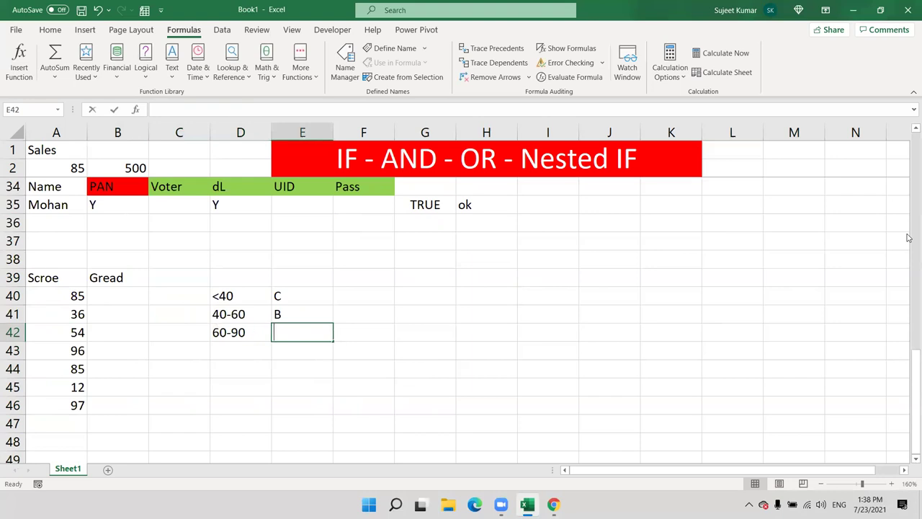
{"action": "key", "text": "Return"}
{"action": "type", "text": ">90"}
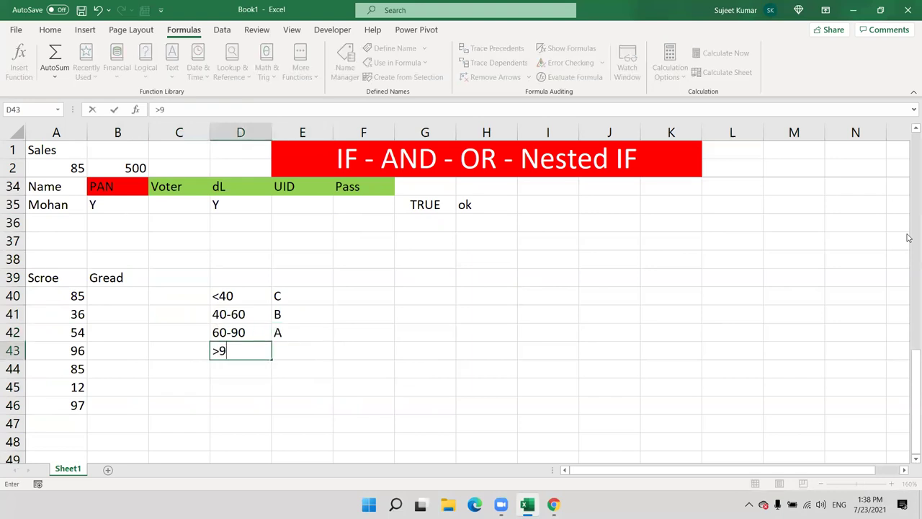
{"action": "key", "text": "Tab"}
{"action": "type", "text": "A+"}
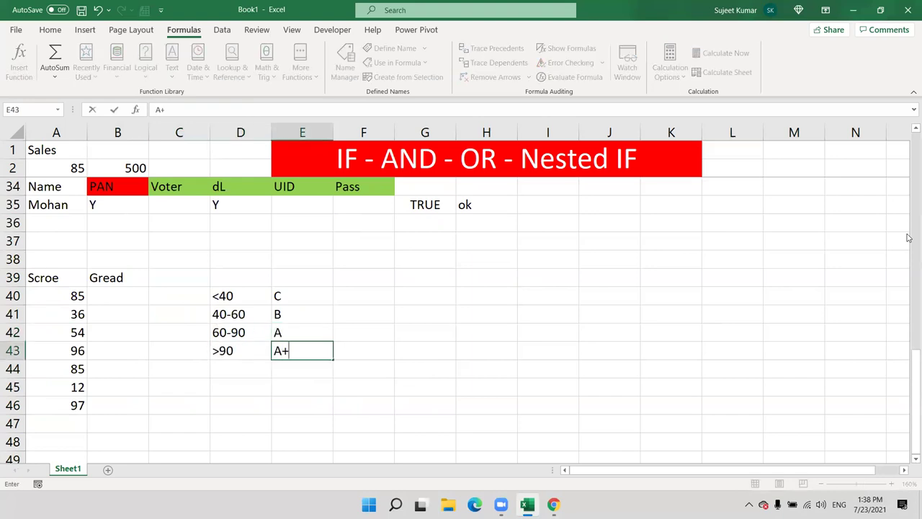
{"action": "key", "text": "Return"}
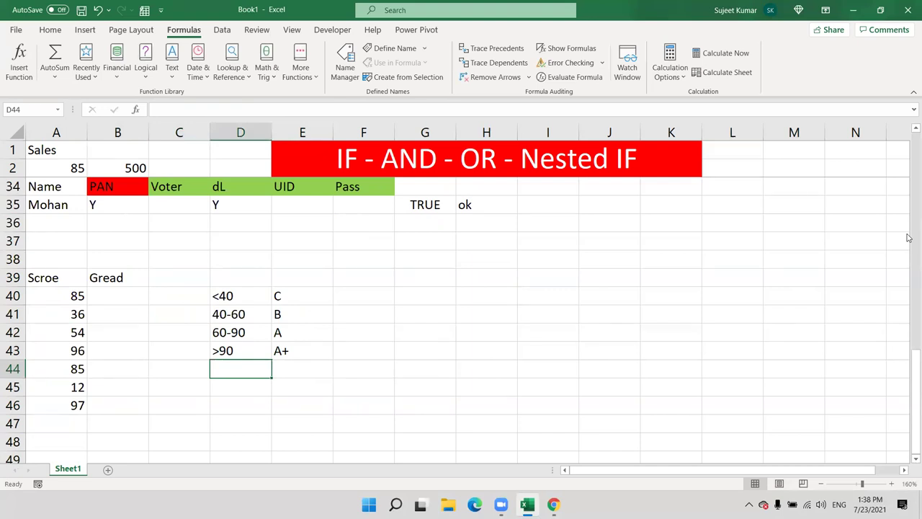
Examine the nested IF formula in H35 of the ID table.
{"action": "scroll", "coordinate": [909, 184], "scroll_direction": "up", "scroll_amount": 2}
{"action": "scroll", "coordinate": [916, 426], "scroll_direction": "down", "scroll_amount": 2}
{"action": "double_click", "coordinate": [501, 204]}
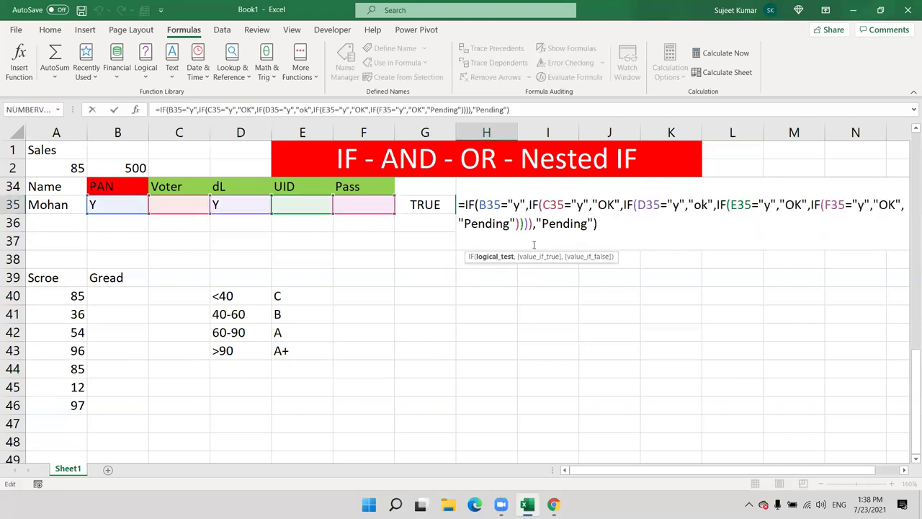
{"action": "key", "text": "Escape"}
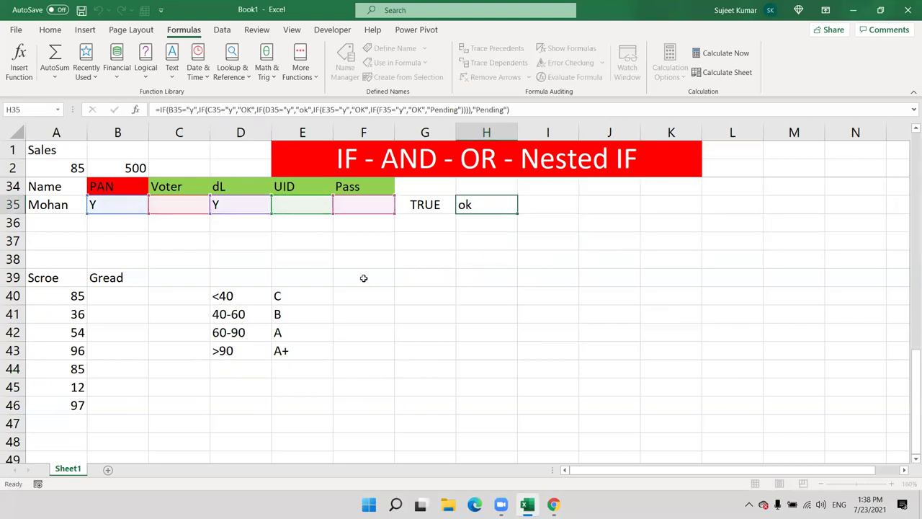
Begin a nested IF in B40 that returns "C" for A40<=40 and "B" for A40<=60, and open a third IF.
{"action": "left_click", "coordinate": [115, 300]}
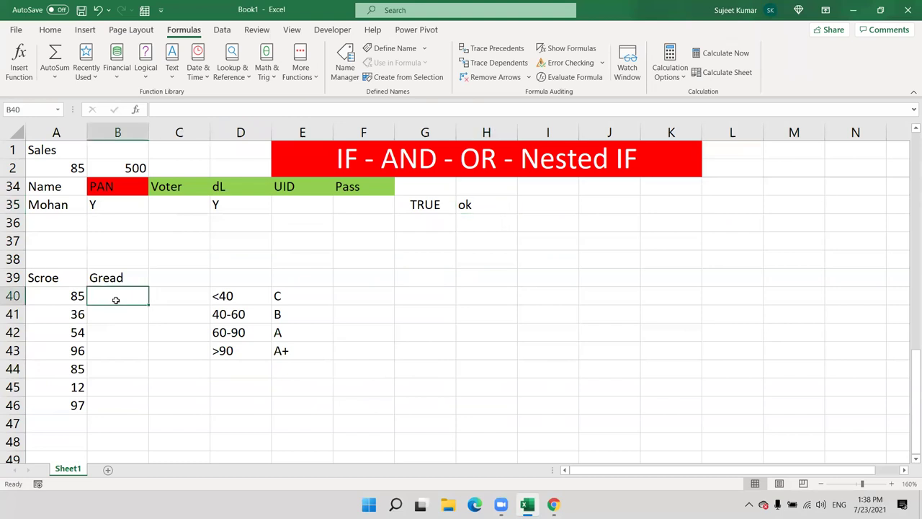
{"action": "type", "text": "=IF("}
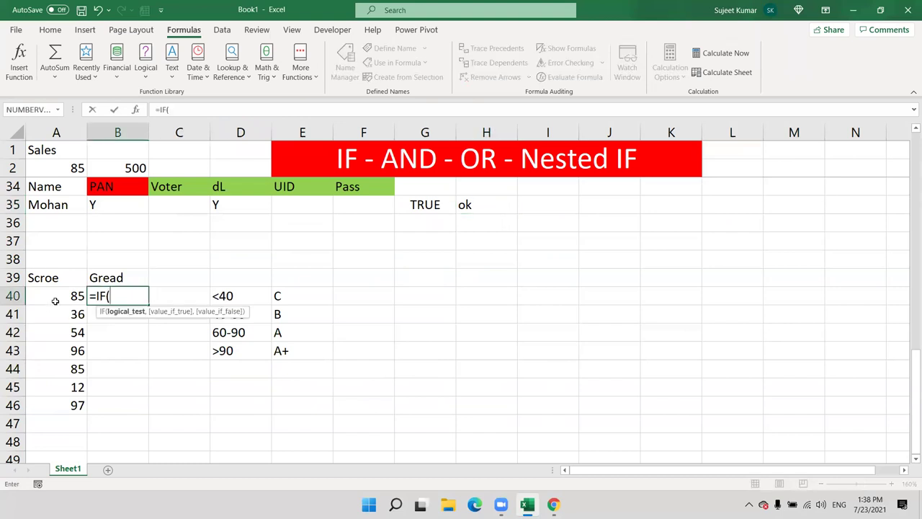
{"action": "left_click", "coordinate": [54, 301]}
{"action": "type", "text": "<"}
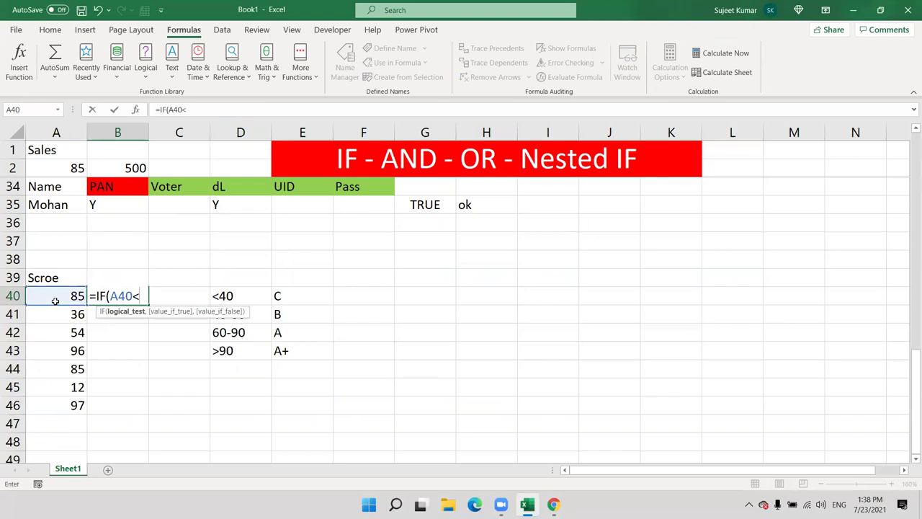
{"action": "type", "text": "=40,\"C\""}
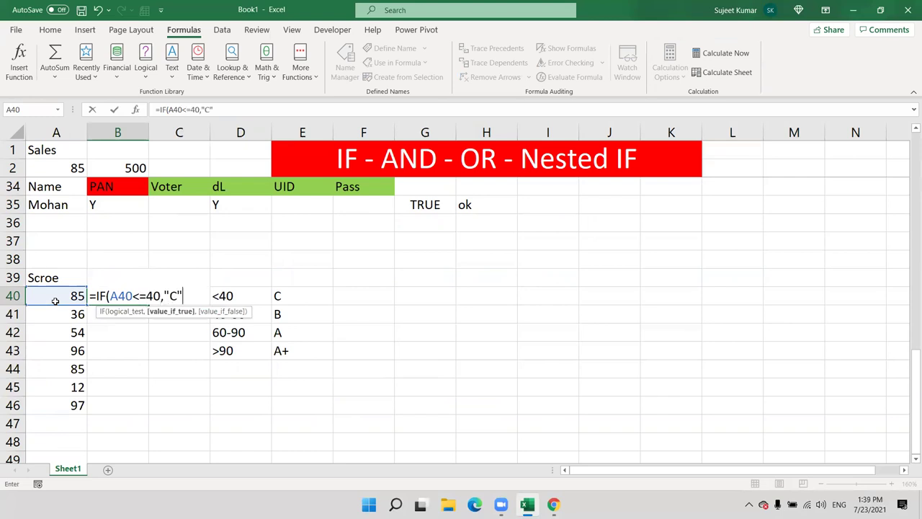
{"action": "type", "text": ",IF("}
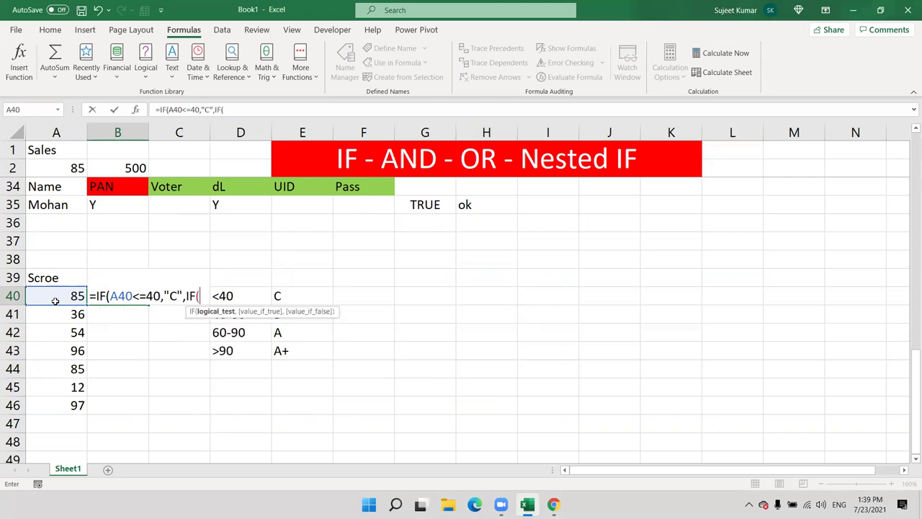
{"action": "left_click", "coordinate": [54, 301]}
{"action": "type", "text": "<="}
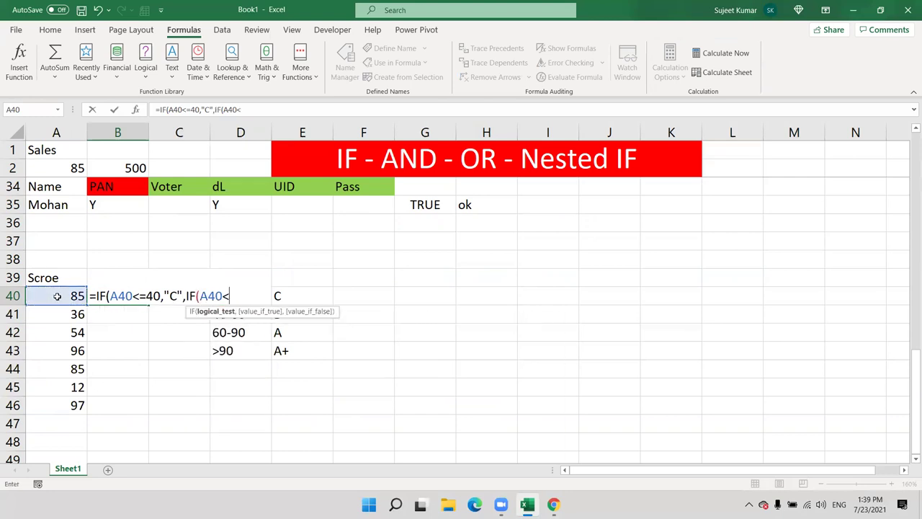
{"action": "type", "text": "60,\"B"}
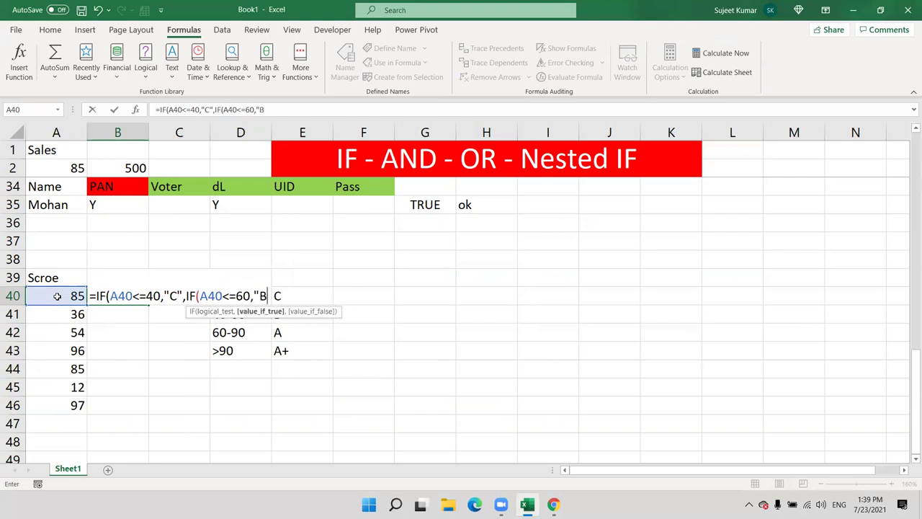
{"action": "type", "text": "\",IF("}
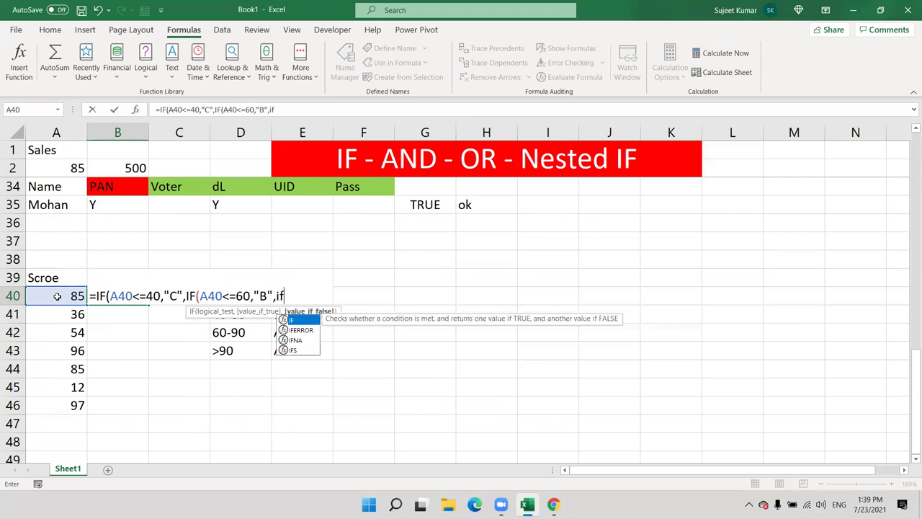
Extend B40's nested IF with the test A40<=90 returning "A", otherwise "A+".
{"action": "type", "text": "<=90"}
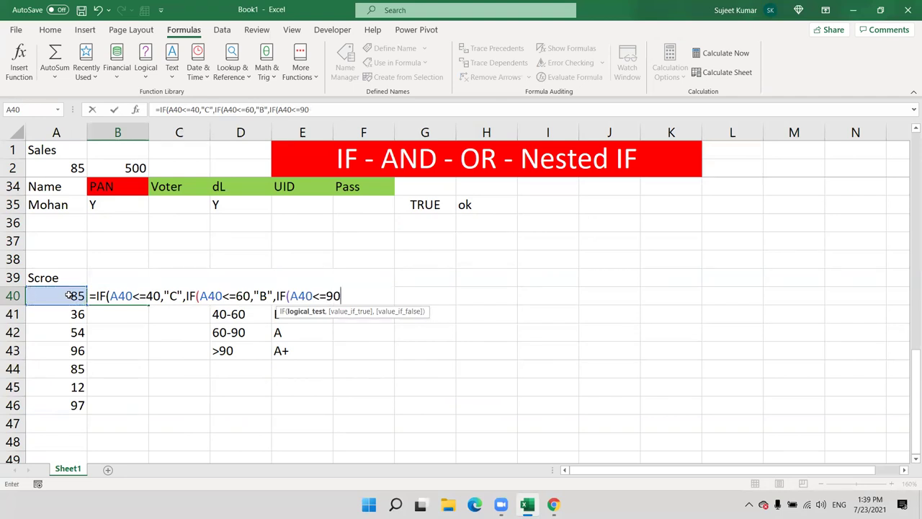
{"action": "type", "text": ",\""}
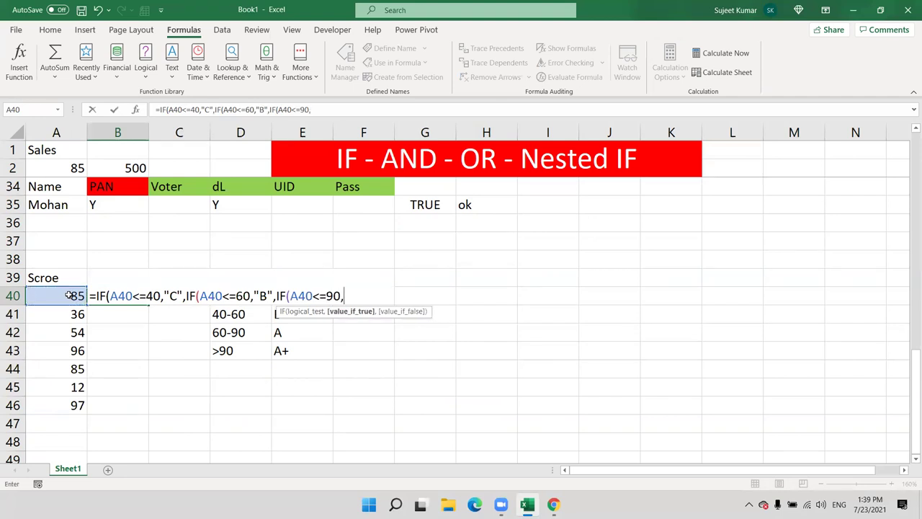
{"action": "type", "text": "A"}
{"action": "type", "text": "\""}
{"action": "type", "text": ",\"A\","}
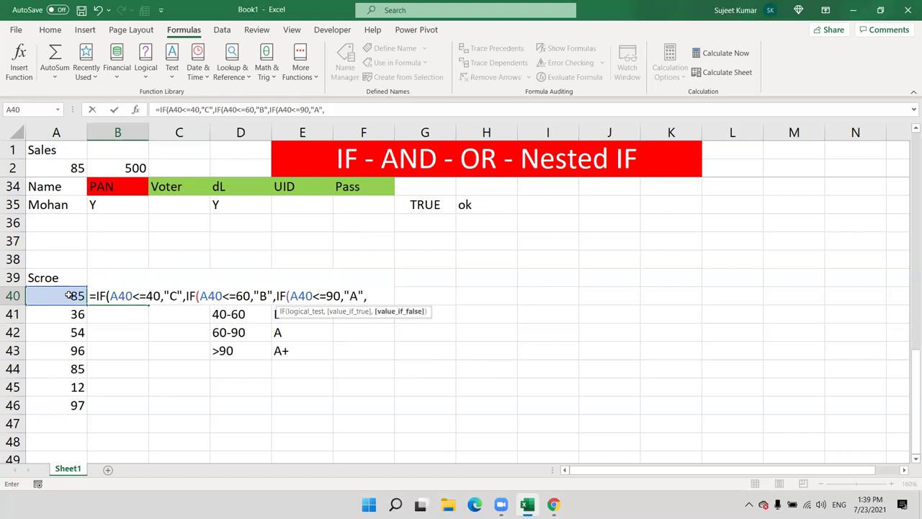
{"action": "type", "text": "+\")"}
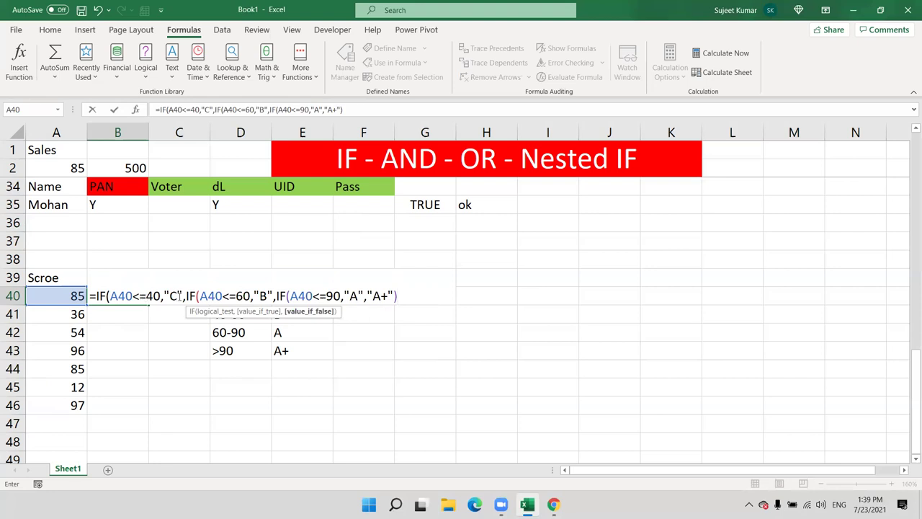
Examine the inner IF tests and their true and false results within B40's grading formula.
{"action": "left_click_drag", "start_coordinate": [185, 296], "coordinate": [435, 323]}
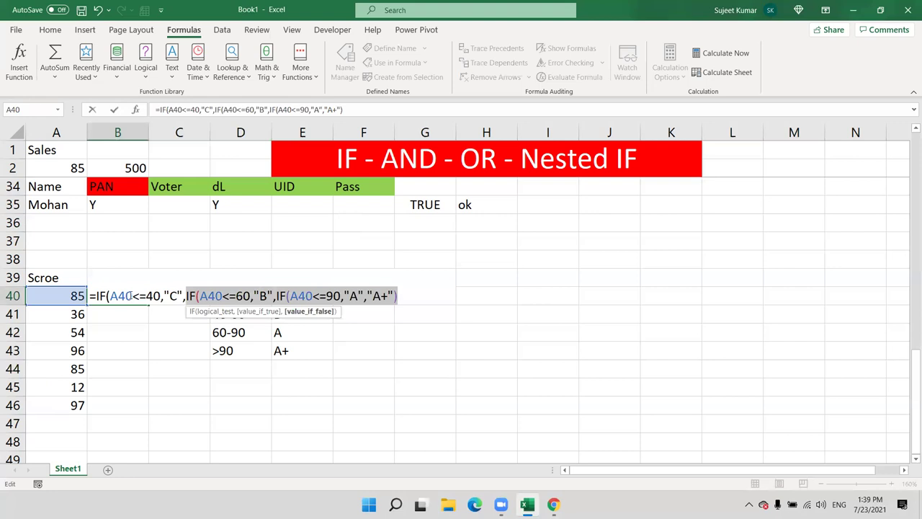
{"action": "left_click", "coordinate": [223, 296]}
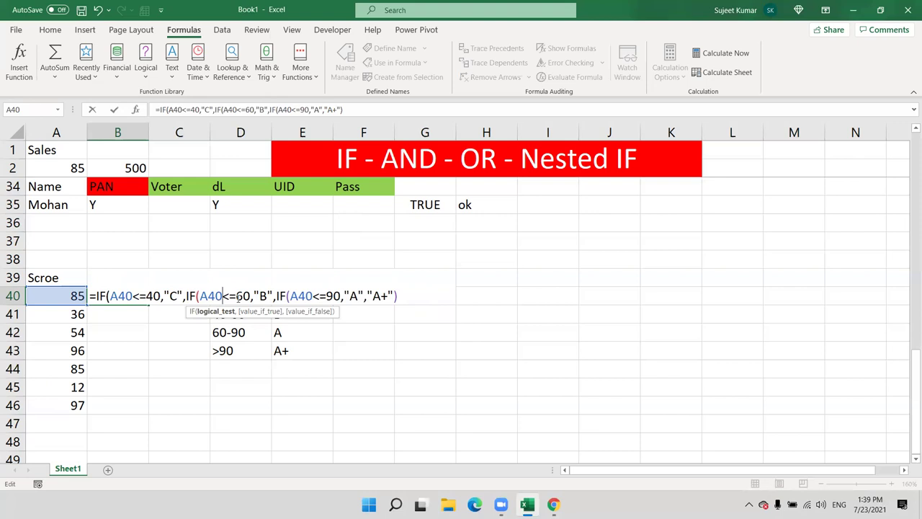
{"action": "left_click", "coordinate": [260, 296]}
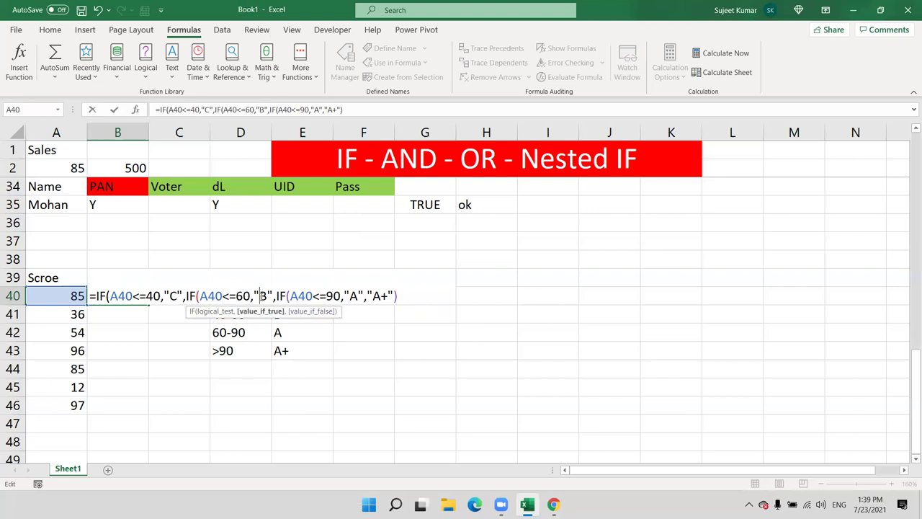
{"action": "left_click_drag", "start_coordinate": [276, 296], "coordinate": [409, 293]}
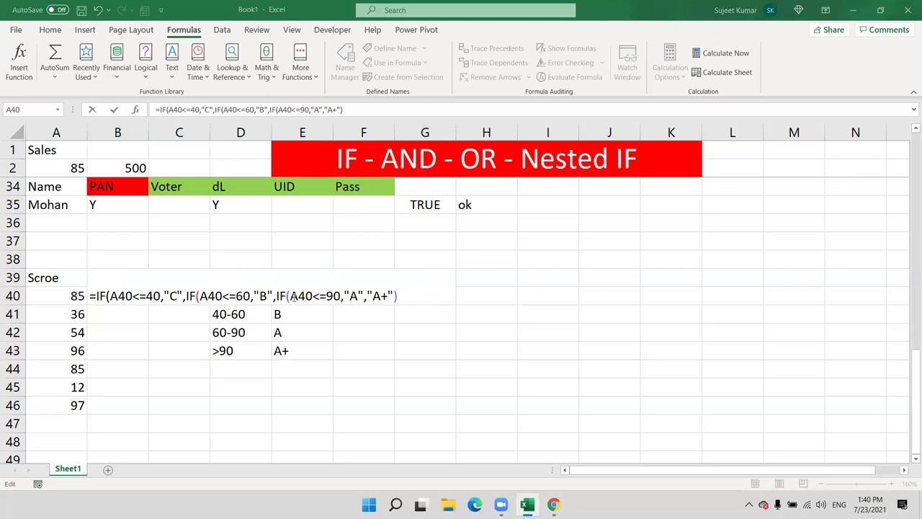
{"action": "left_click", "coordinate": [387, 296]}
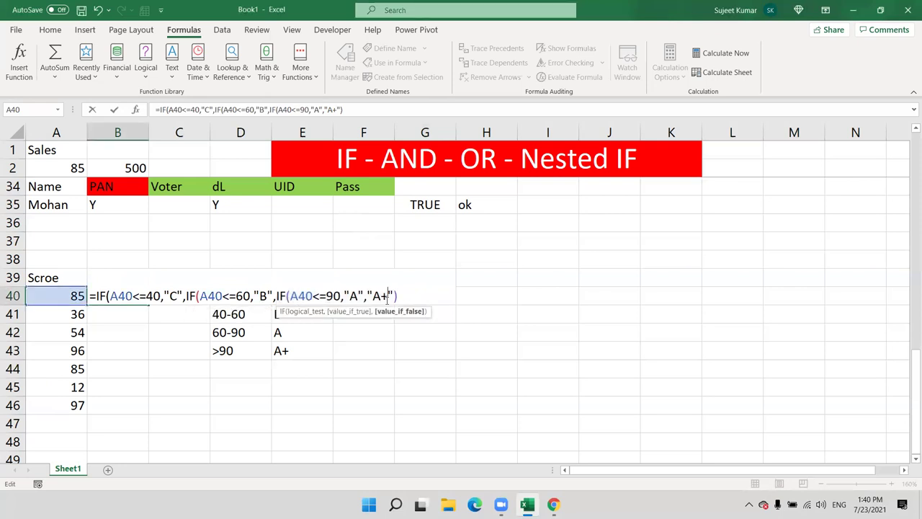
Commit B40's grading formula with its missing closing brackets and fill it down through B46.
{"action": "key", "text": "Return"}
{"action": "key", "text": "Return"}
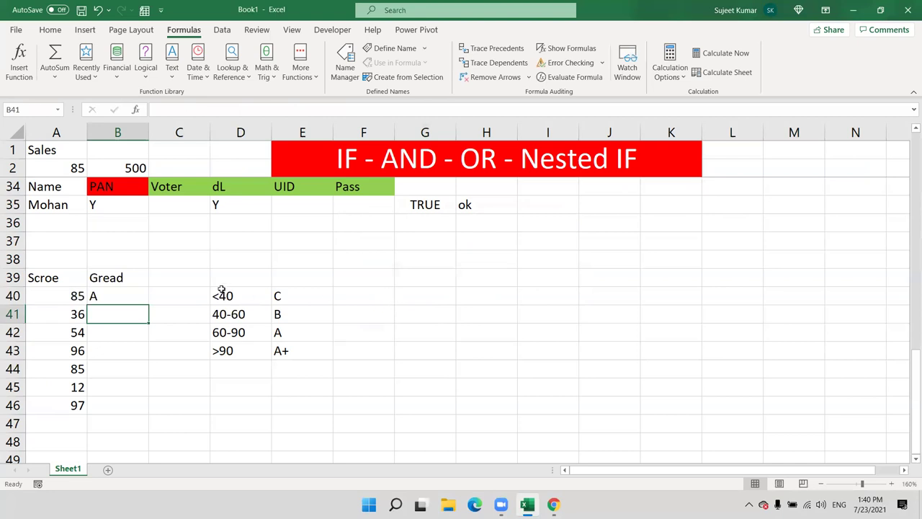
{"action": "left_click", "coordinate": [122, 292]}
{"action": "double_click", "coordinate": [149, 302]}
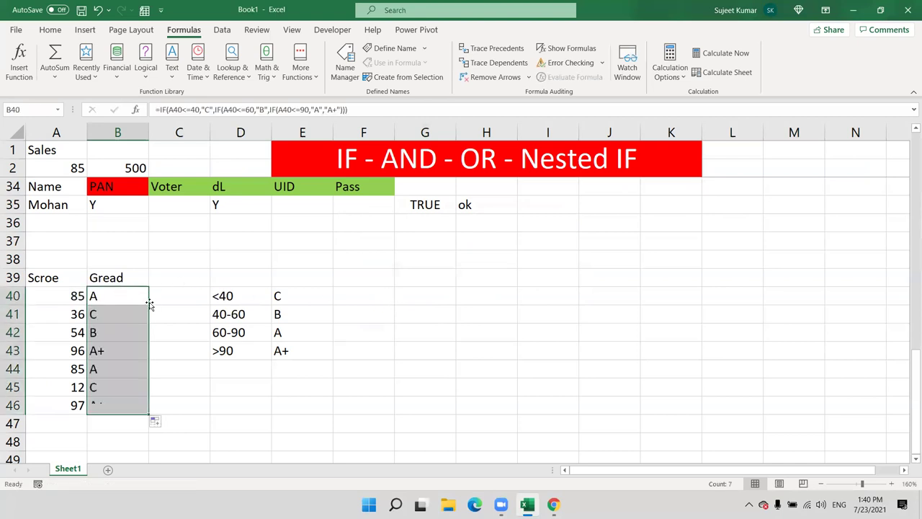
{"action": "scroll", "coordinate": [150, 304], "scroll_direction": "down", "scroll_amount": 1}
{"action": "left_click_drag", "start_coordinate": [68, 223], "coordinate": [64, 343]}
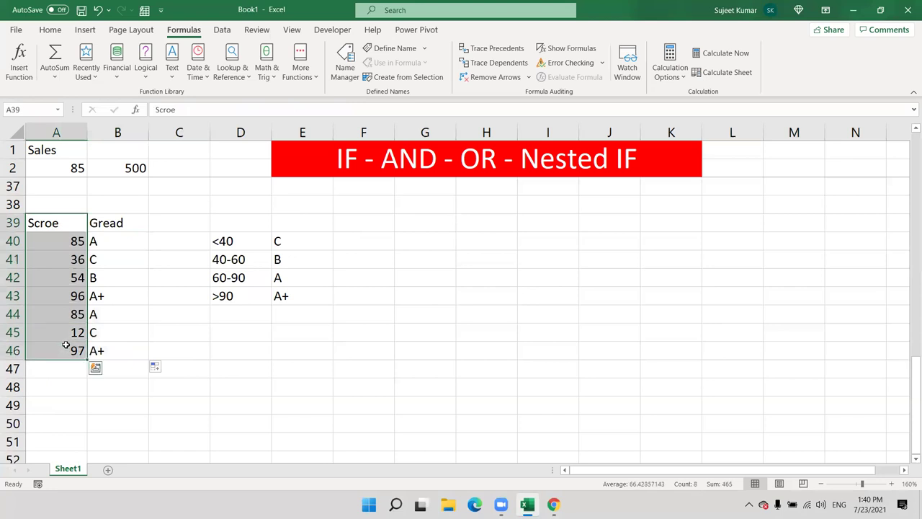
{"action": "key", "text": "ctrl+c"}
{"action": "scroll", "coordinate": [72, 346], "scroll_direction": "down", "scroll_amount": 2}
{"action": "left_click", "coordinate": [69, 292]}
{"action": "key", "text": "ctrl+c"}
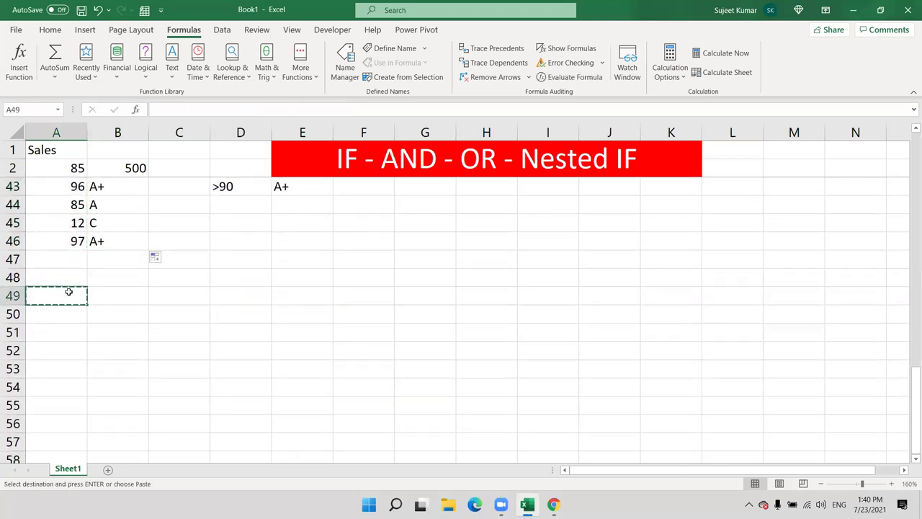
Copy the score column A39:A46 and paste it starting at A49.
{"action": "left_click", "coordinate": [71, 242]}
{"action": "scroll", "coordinate": [72, 245], "scroll_direction": "up", "scroll_amount": 2}
{"action": "left_click", "coordinate": [74, 225], "text": "shift"}
{"action": "key", "text": "ctrl+c"}
{"action": "scroll", "coordinate": [93, 303], "scroll_direction": "down", "scroll_amount": 3}
{"action": "left_click", "coordinate": [65, 238]}
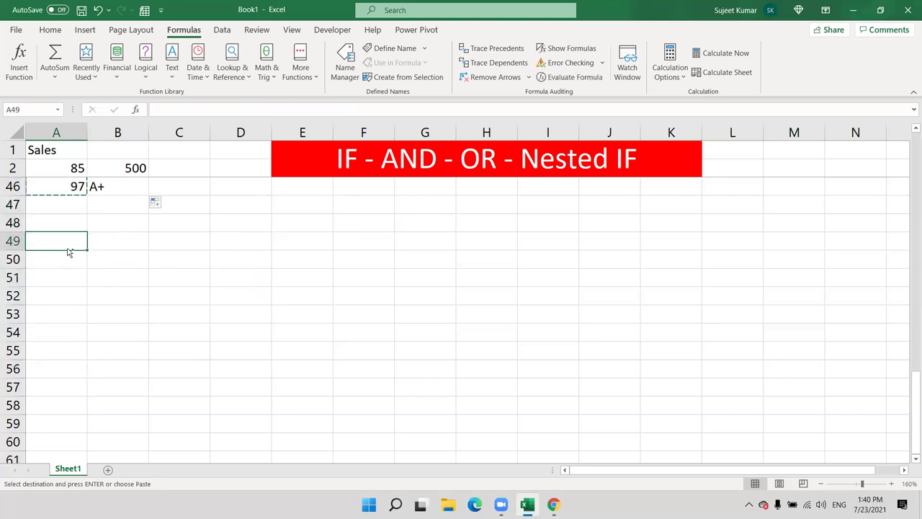
{"action": "key", "text": "ctrl+v"}
{"action": "left_click", "coordinate": [114, 240]}
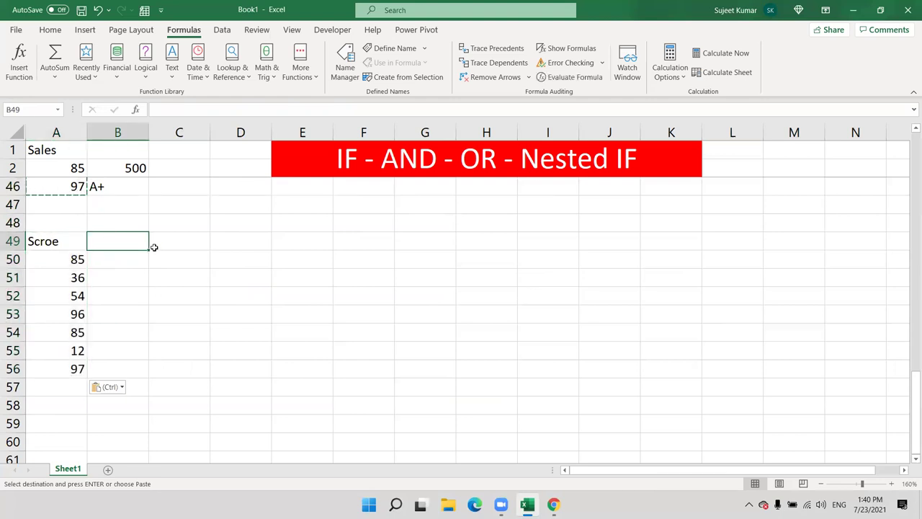
Replace the pasted column's heading in A49 with "Salse".
{"action": "key", "text": "Left"}
{"action": "type", "text": "Salse"}
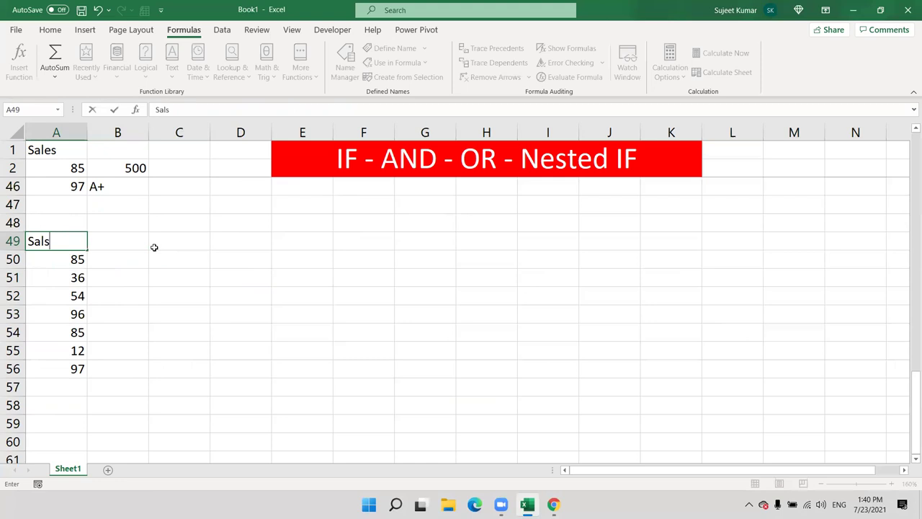
{"action": "key", "text": "Return"}
{"action": "key", "text": "Right"}
{"action": "key", "text": "Right"}
{"action": "key", "text": "Down"}
{"action": "key", "text": "Right"}
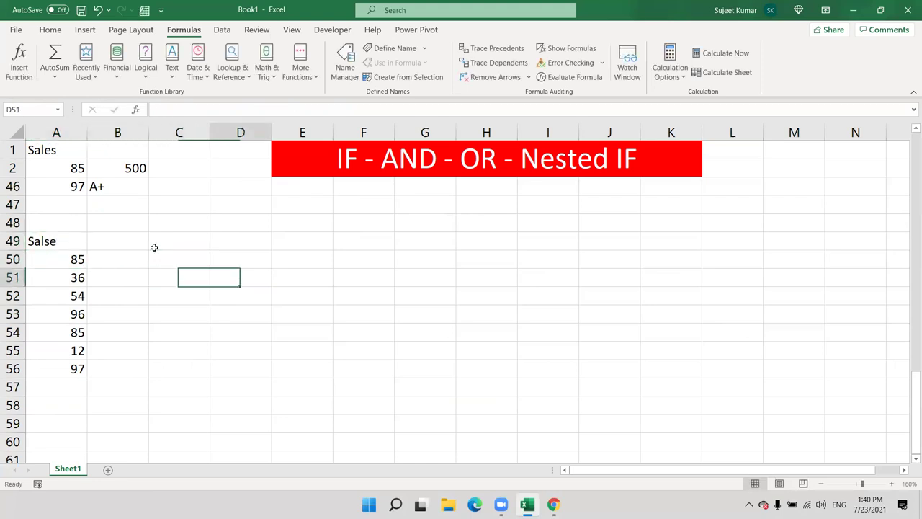
{"action": "type", "text": "5-40"}
{"action": "key", "text": "Right"}
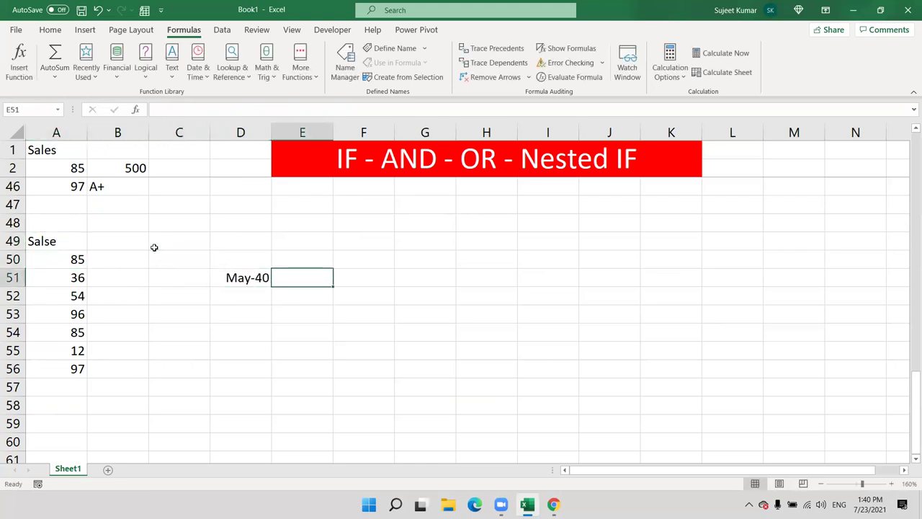
{"action": "key", "text": "Left"}
{"action": "key", "text": "Delete"}
Enter the first sales slab 5-40 as text in D51 with the amount 500 in E51.
{"action": "type", "text": "'"}
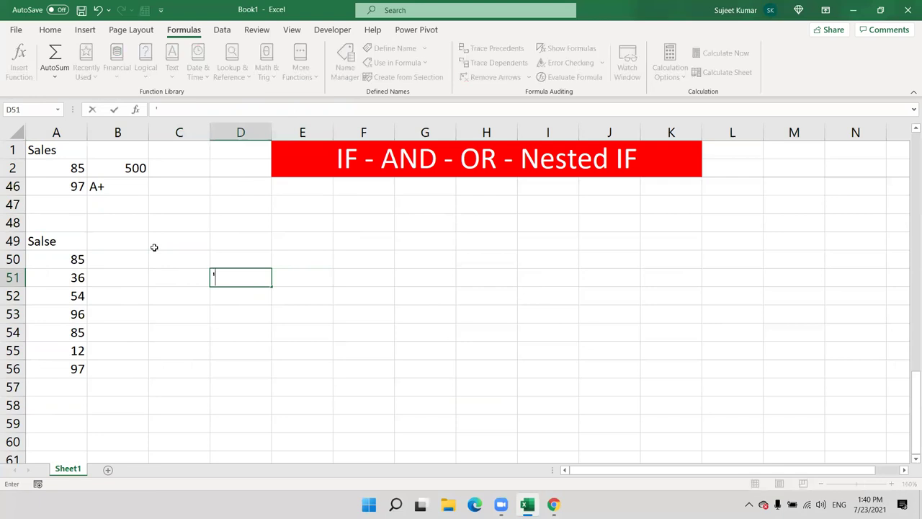
{"action": "type", "text": "4-"}
{"action": "key", "text": "BackSpace"}
{"action": "key", "text": "BackSpace"}
{"action": "type", "text": "5-40"}
{"action": "key", "text": "Tab"}
{"action": "type", "text": "500"}
{"action": "key", "text": "Return"}
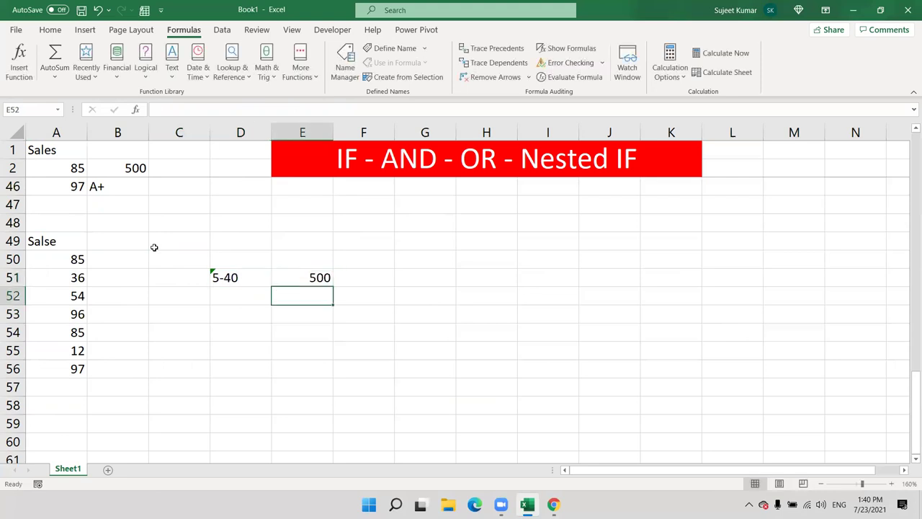
Add the slabs 41-60 with amount 1000 in row 52 and 61-90 with amount 1500 in row 53.
{"action": "key", "text": "Left"}
{"action": "type", "text": "41-60"}
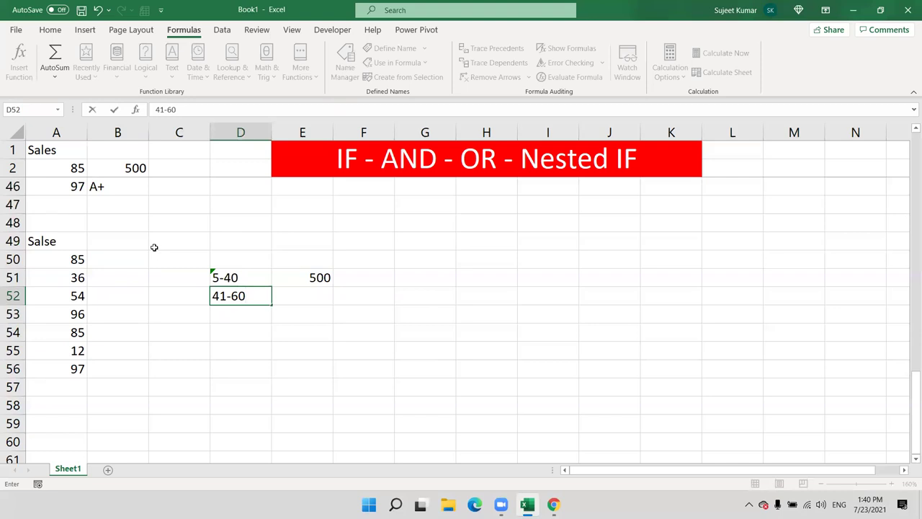
{"action": "key", "text": "Right"}
{"action": "type", "text": "1000"}
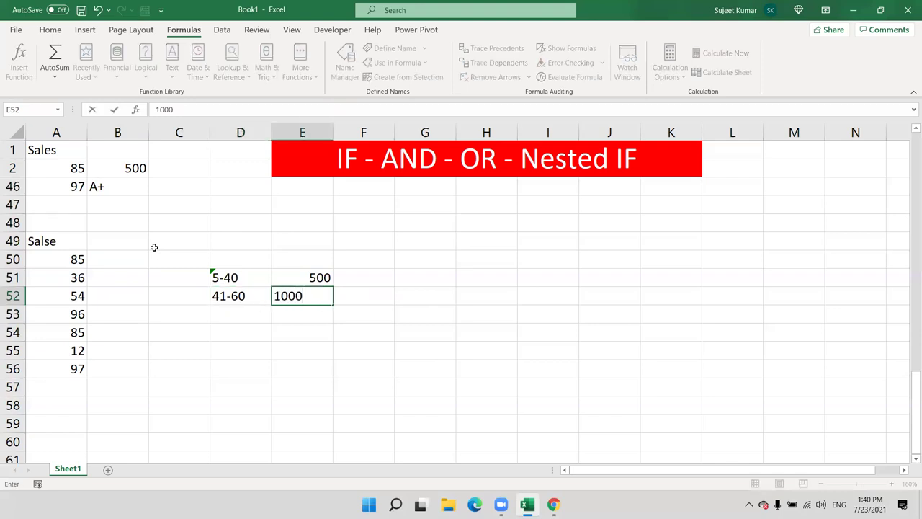
{"action": "key", "text": "Return"}
{"action": "type", "text": "61"}
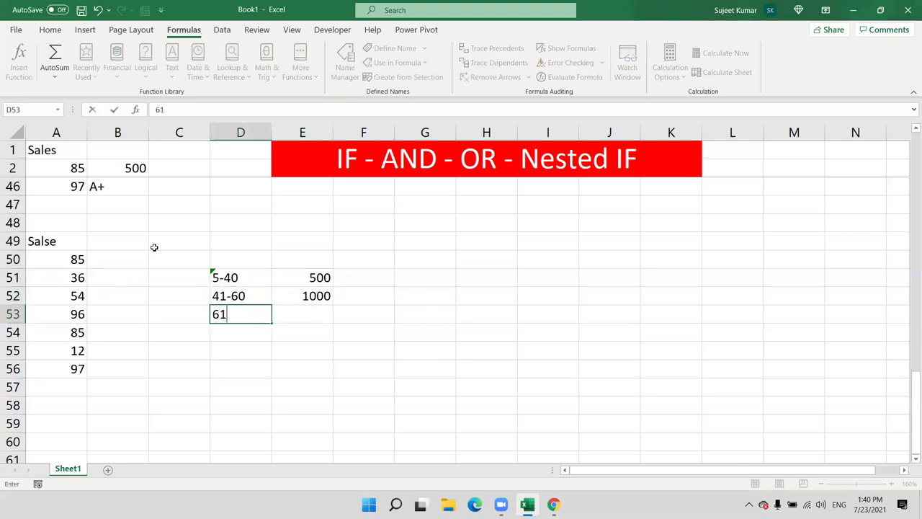
{"action": "type", "text": "-90"}
{"action": "key", "text": "Tab"}
{"action": "type", "text": "1500"}
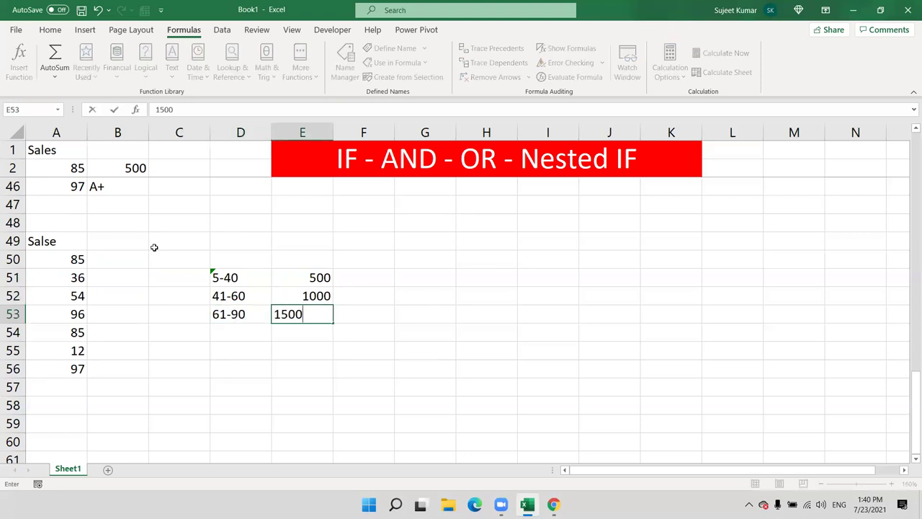
{"action": "key", "text": "Return"}
Add the last slab >90 in D54 with the amount 2000 in E54.
{"action": "type", "text": ">90"}
{"action": "key", "text": "Tab"}
{"action": "key", "text": "Down"}
{"action": "key", "text": "Up"}
{"action": "type", "text": "2000"}
{"action": "key", "text": "Return"}
Start a nested IF formula in B50 with the test A50<5 returning 0.
{"action": "key", "text": "Left"}
{"action": "key", "text": "Left"}
{"action": "key", "text": "Left"}
{"action": "key", "text": "Up"}
{"action": "key", "text": "Up"}
{"action": "key", "text": "Up"}
{"action": "key", "text": "Up"}
{"action": "key", "text": "Up"}
{"action": "type", "text": "=i"}
{"action": "key", "text": "Tab"}
{"action": "key", "text": "Left"}
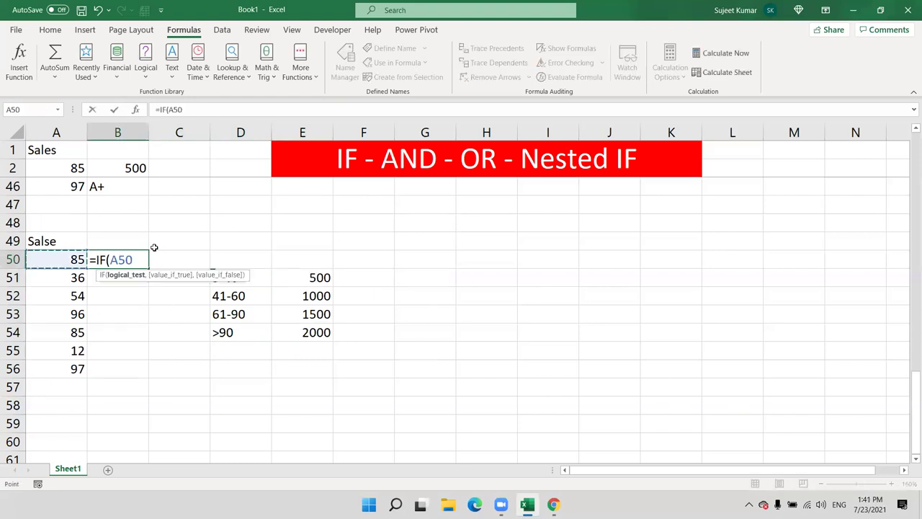
{"action": "type", "text": "<5"}
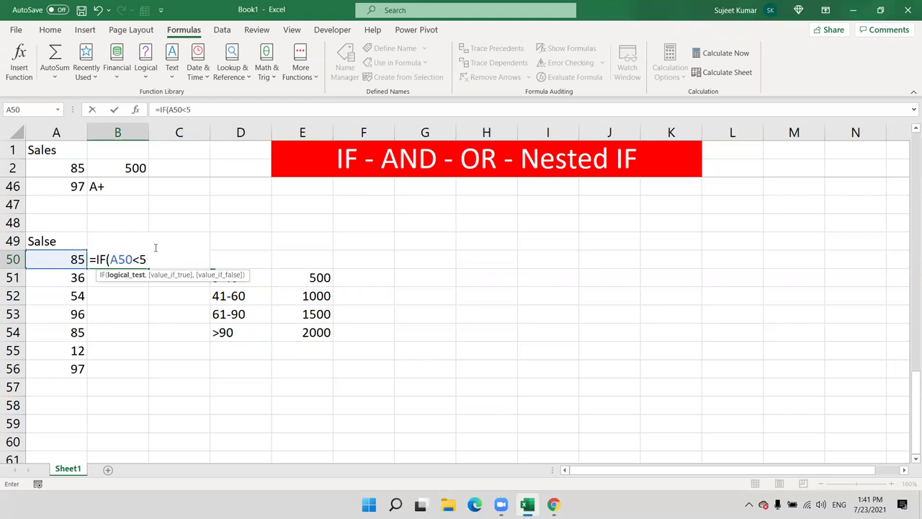
{"action": "type", "text": "."}
{"action": "key", "text": "BackSpace"}
{"action": "type", "text": ","}
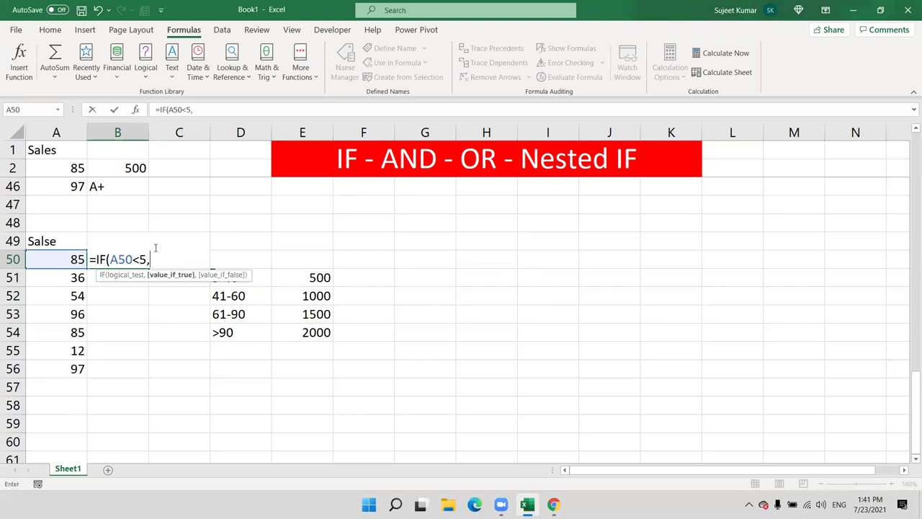
{"action": "type", "text": "0,if"}
Nest a second IF in B50's formula with the test A50<=40 returning 500.
{"action": "key", "text": "Tab"}
{"action": "left_click", "coordinate": [72, 259]}
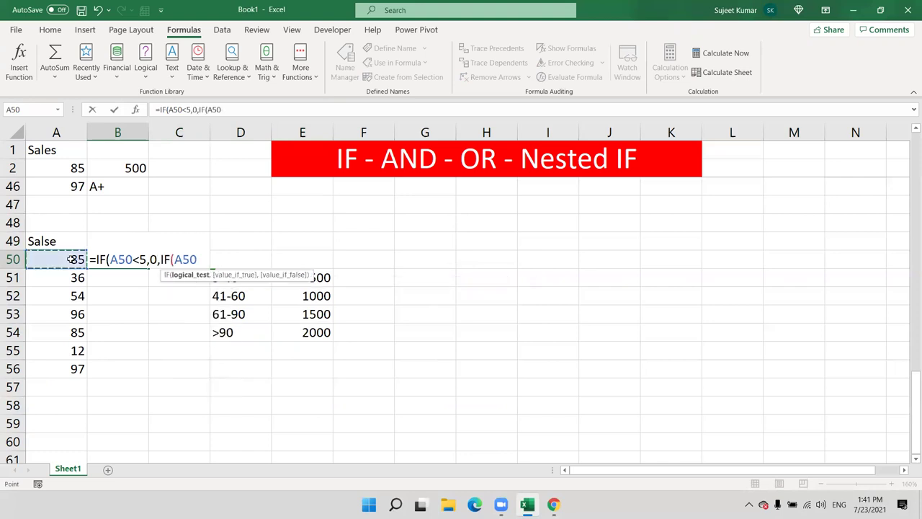
{"action": "type", "text": "<=60"}
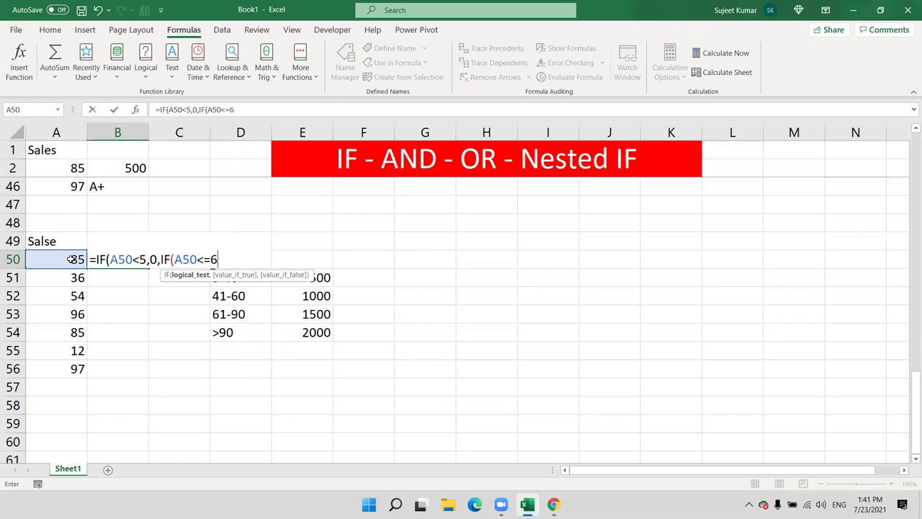
{"action": "key", "text": "BackSpace"}
{"action": "key", "text": "BackSpace"}
{"action": "type", "text": "40"}
{"action": "type", "text": ","}
{"action": "type", "text": "500"}
Nest a third IF in B50's formula with the test A50<=60 returning 1000.
{"action": "type", "text": ",if"}
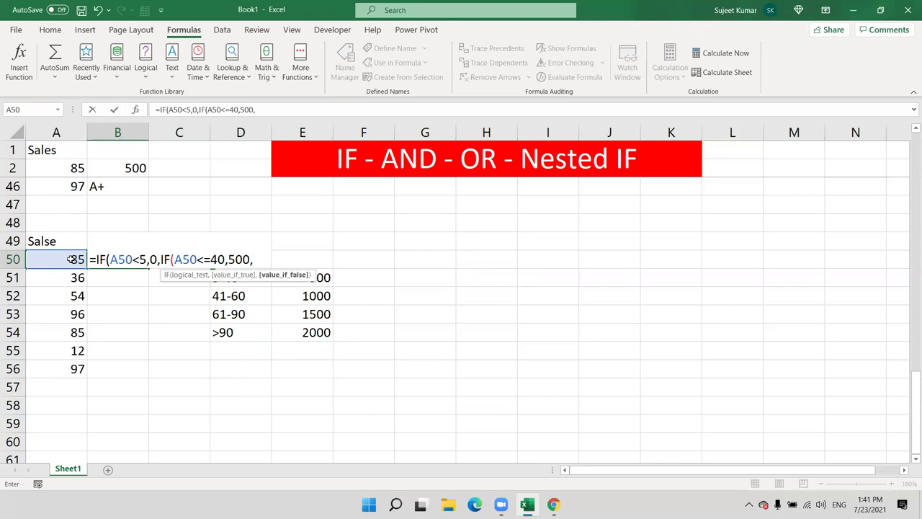
{"action": "key", "text": "Tab"}
{"action": "left_click", "coordinate": [72, 259]}
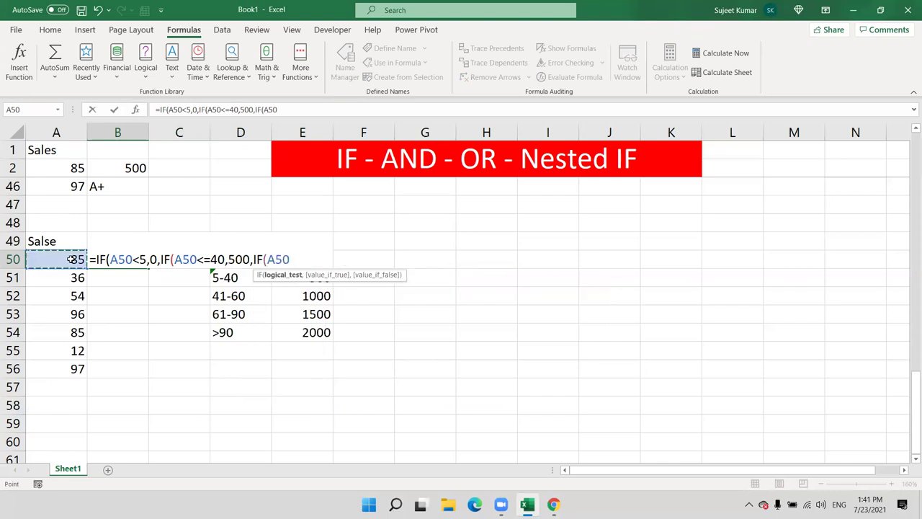
{"action": "type", "text": "<=60,1000"}
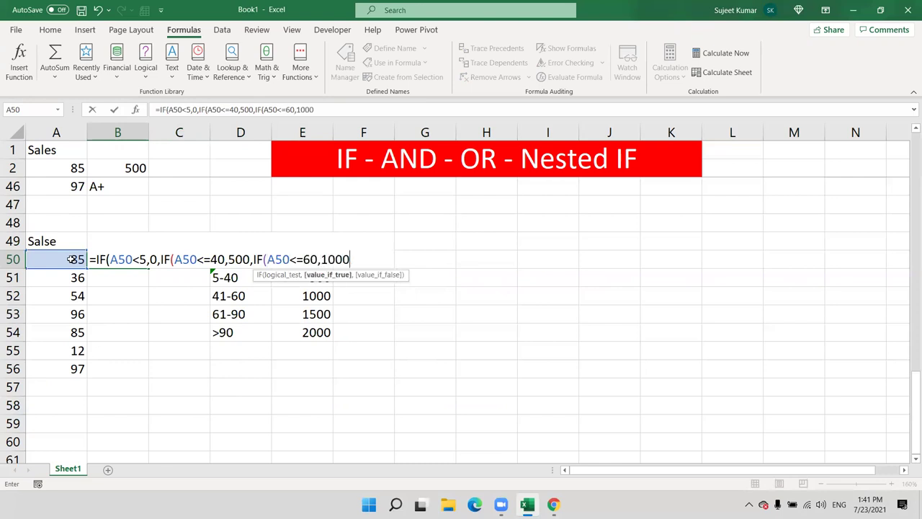
Nest a final IF in B50's formula with the test A50<=90 returning 1500, otherwise 2000.
{"action": "type", "text": ",IF("}
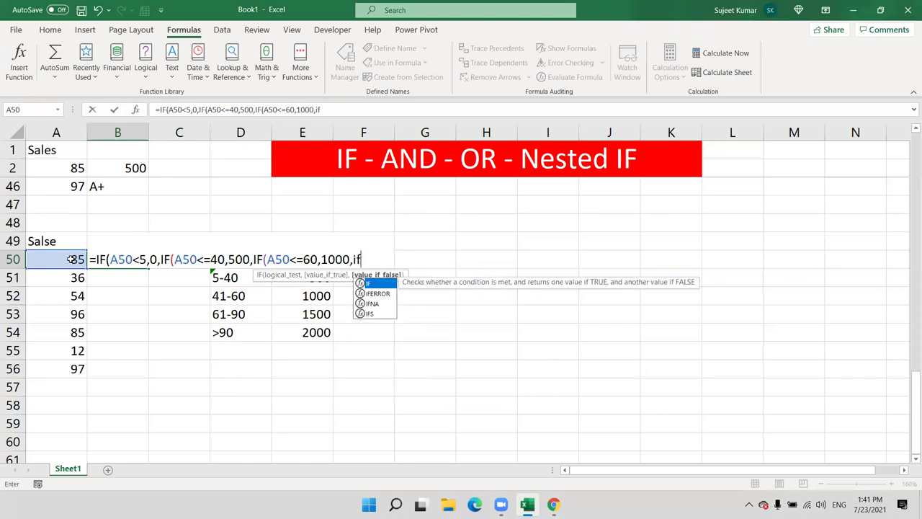
{"action": "left_click", "coordinate": [72, 259]}
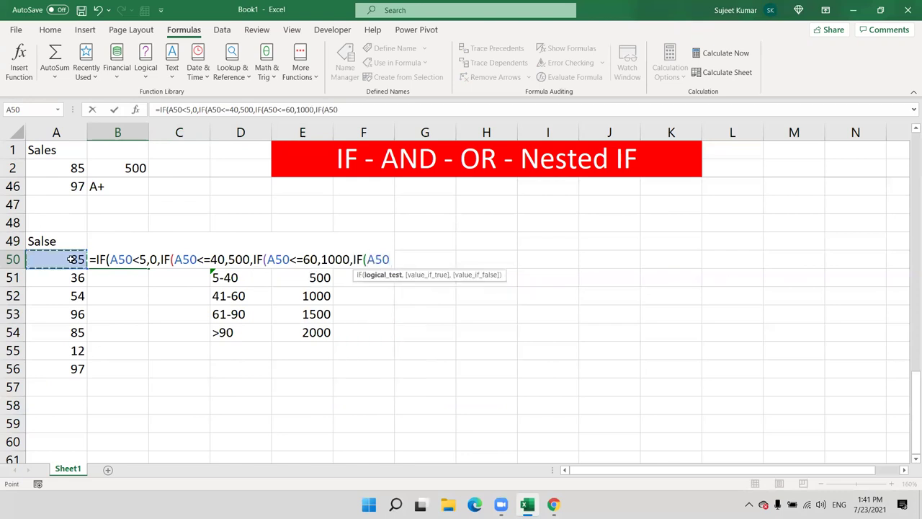
{"action": "type", "text": "<=90"}
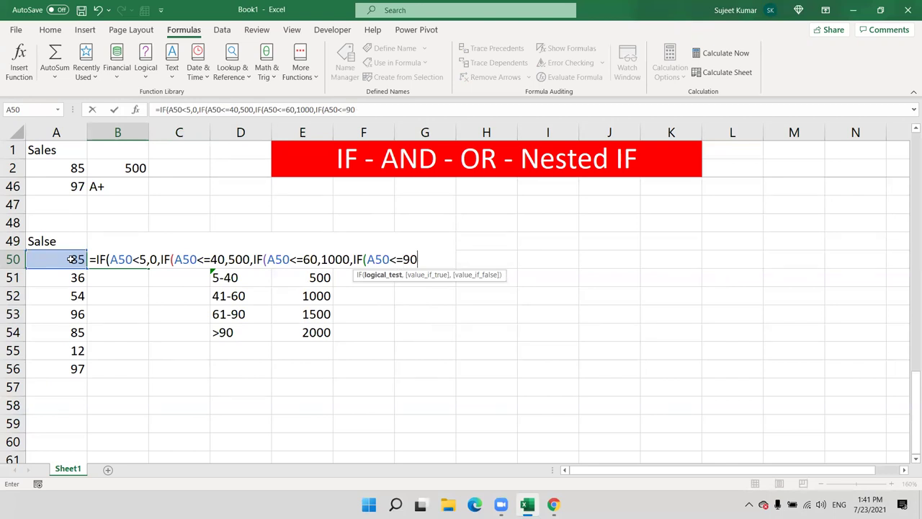
{"action": "type", "text": ","}
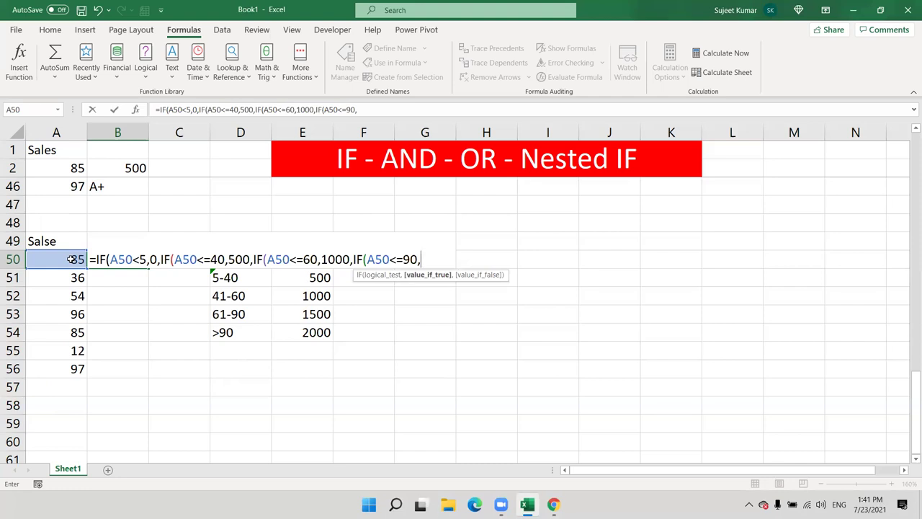
{"action": "type", "text": "1500,2000"}
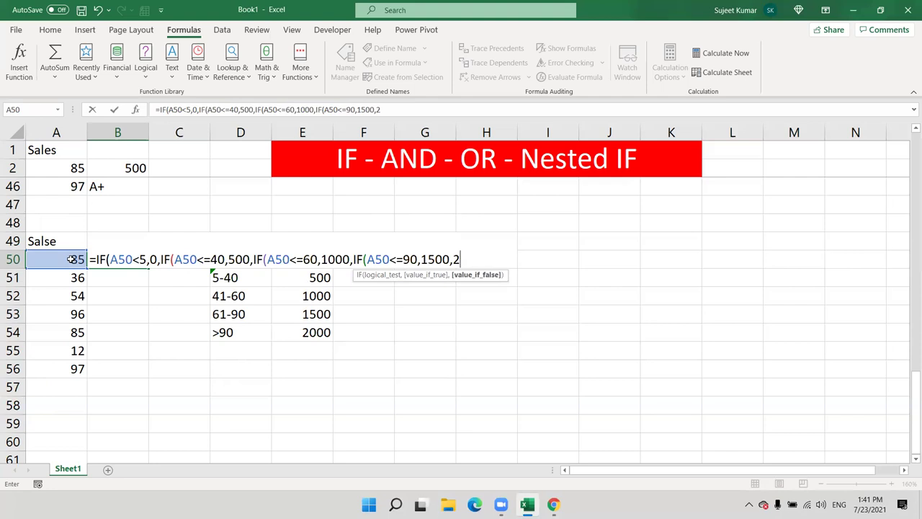
Commit B50's nested IF formula with its missing closing brackets and fill it down through B56.
{"action": "key", "text": "Return"}
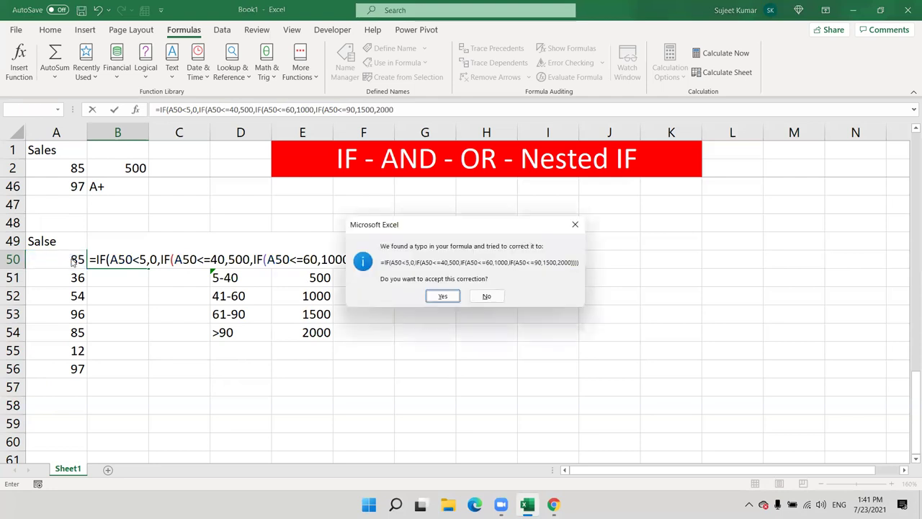
{"action": "key", "text": "Return"}
{"action": "key", "text": "Up"}
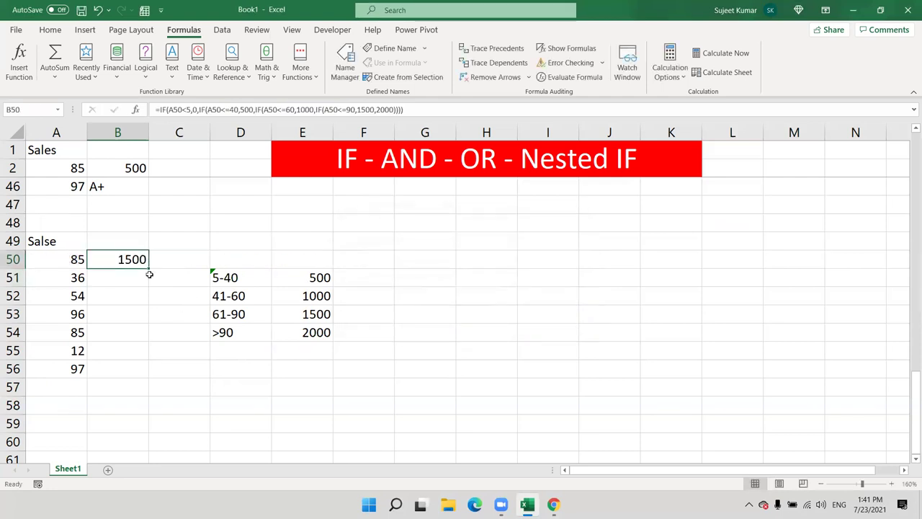
{"action": "double_click", "coordinate": [148, 268]}
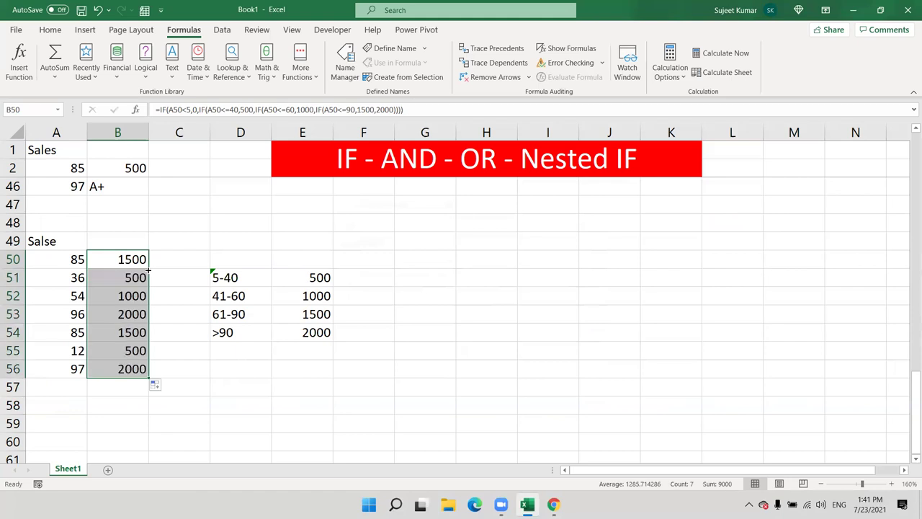
Check the formulas and amounts in B50:B56 against the sales slabs in D51:E54.
{"action": "left_click", "coordinate": [137, 244]}
{"action": "left_click", "coordinate": [136, 257]}
{"action": "key", "text": "Down"}
{"action": "key", "text": "Down"}
{"action": "key", "text": "Down"}
{"action": "key", "text": "Down"}
{"action": "key", "text": "Down"}
{"action": "key", "text": "Down"}
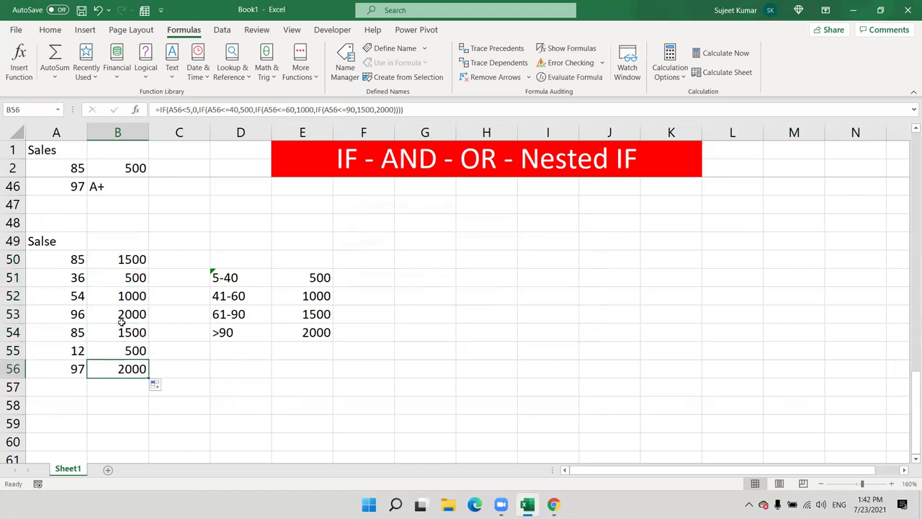
{"action": "key", "text": "Up"}
{"action": "key", "text": "Up"}
{"action": "key", "text": "Up"}
{"action": "key", "text": "Up"}
{"action": "key", "text": "Up"}
{"action": "key", "text": "Up"}
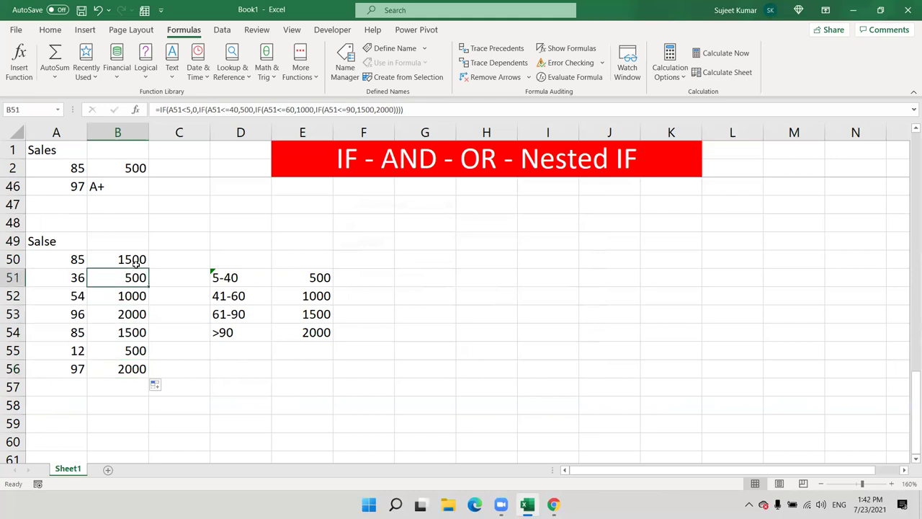
{"action": "scroll", "coordinate": [135, 263], "scroll_direction": "down", "scroll_amount": 1}
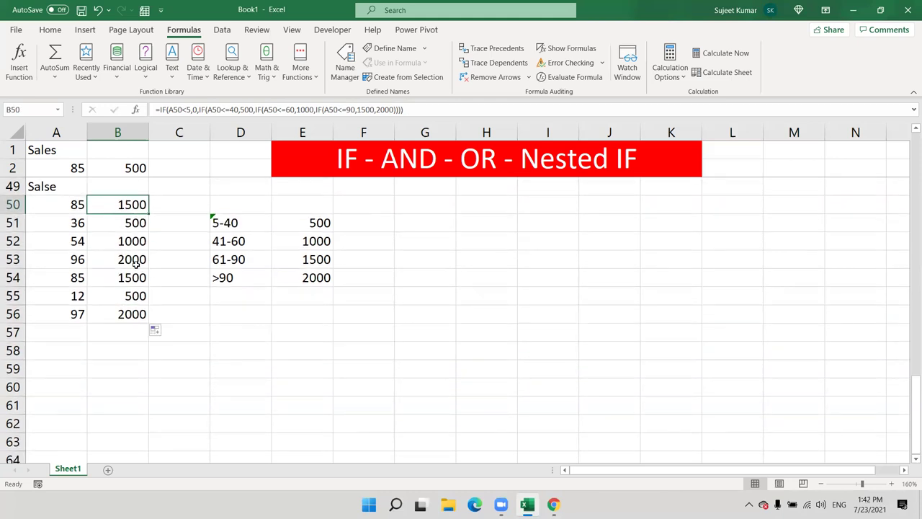
{"action": "scroll", "coordinate": [136, 263], "scroll_direction": "up", "scroll_amount": 1}
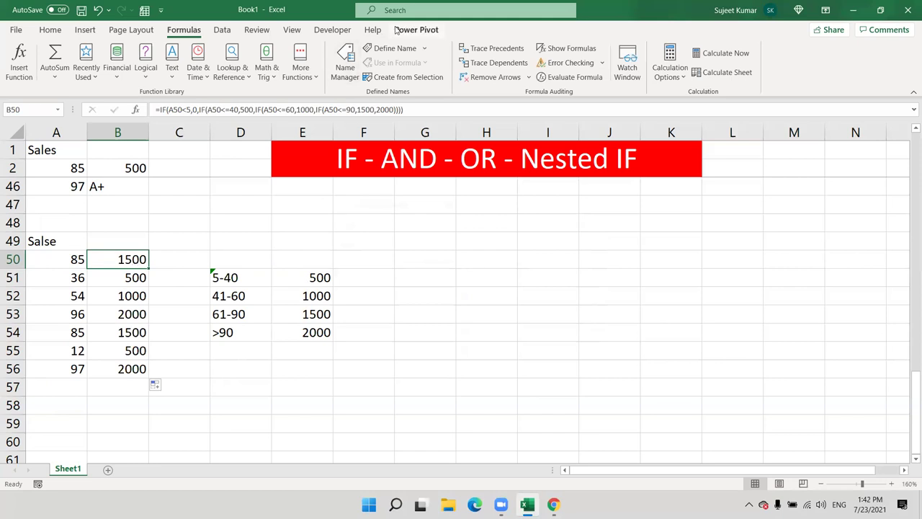
Review the earlier examples on the sheet, including the score grading table above the sales example.
{"action": "left_click", "coordinate": [279, 310]}
{"action": "scroll", "coordinate": [279, 310], "scroll_direction": "up", "scroll_amount": 15}
{"action": "scroll", "coordinate": [278, 310], "scroll_direction": "down", "scroll_amount": 1}
{"action": "scroll", "coordinate": [279, 310], "scroll_direction": "down", "scroll_amount": 11}
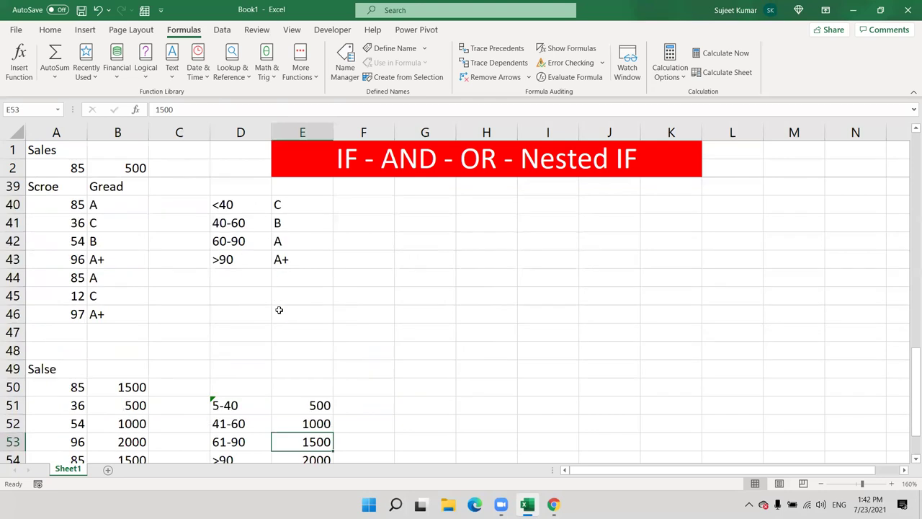
{"action": "scroll", "coordinate": [278, 310], "scroll_direction": "down", "scroll_amount": 2}
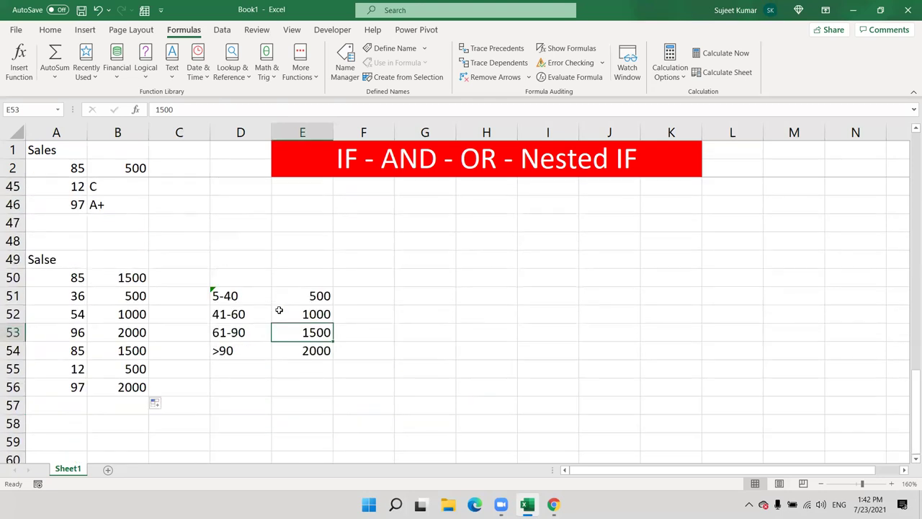
Look up the IFS function from D60 and view the available logical functions without keeping a formula.
{"action": "scroll", "coordinate": [270, 321], "scroll_direction": "down", "scroll_amount": 3}
{"action": "left_click", "coordinate": [255, 293]}
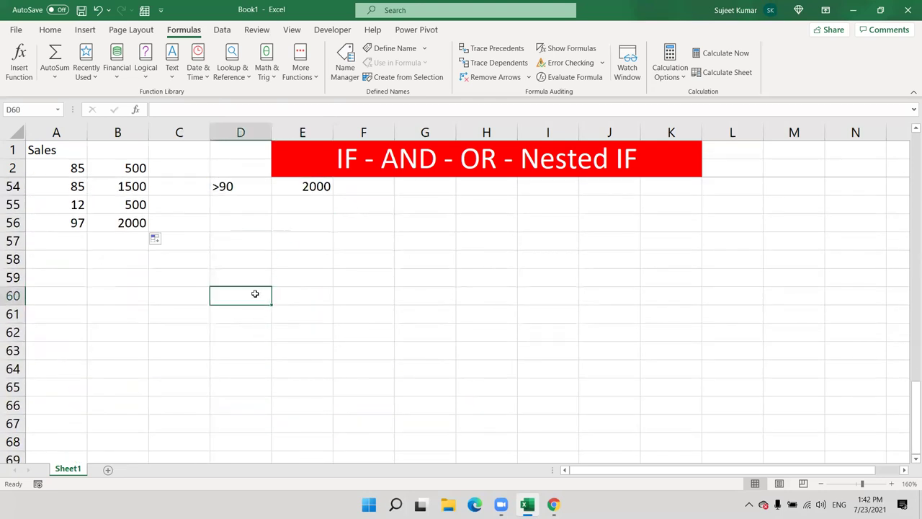
{"action": "type", "text": "=ifs"}
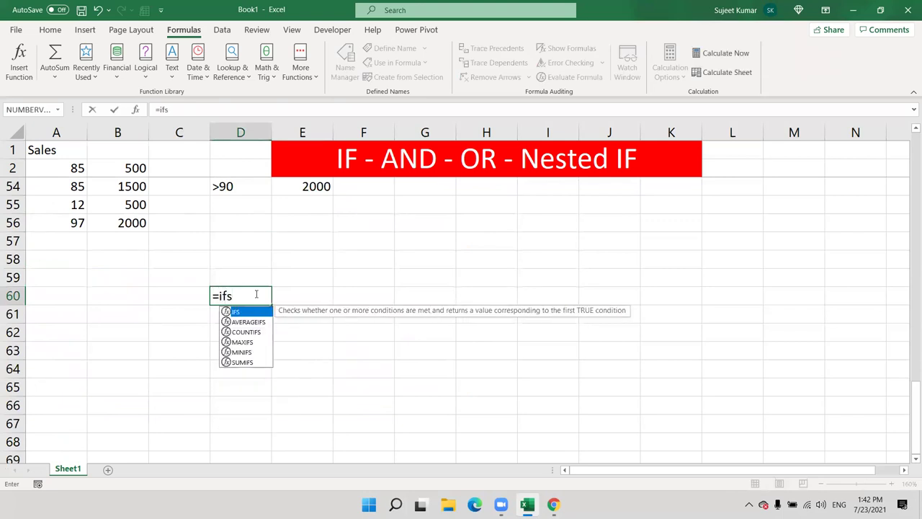
{"action": "key", "text": "Escape"}
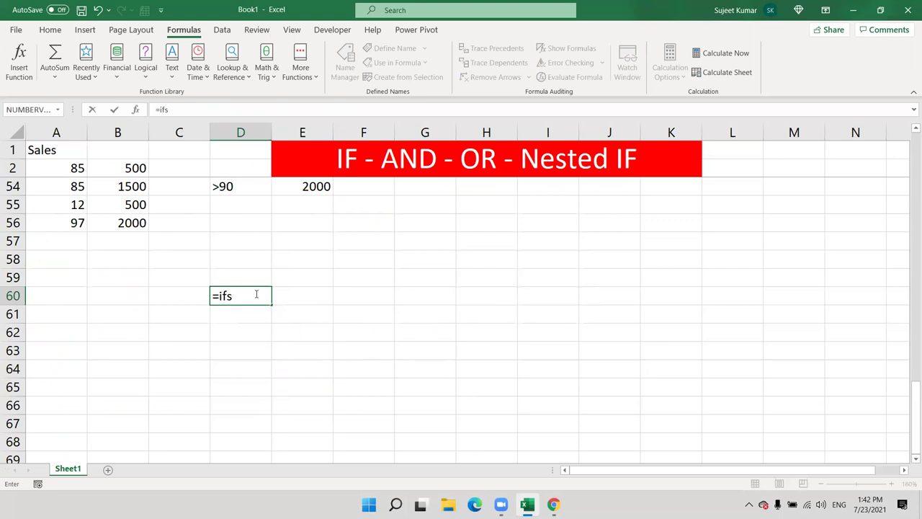
{"action": "left_click", "coordinate": [144, 72]}
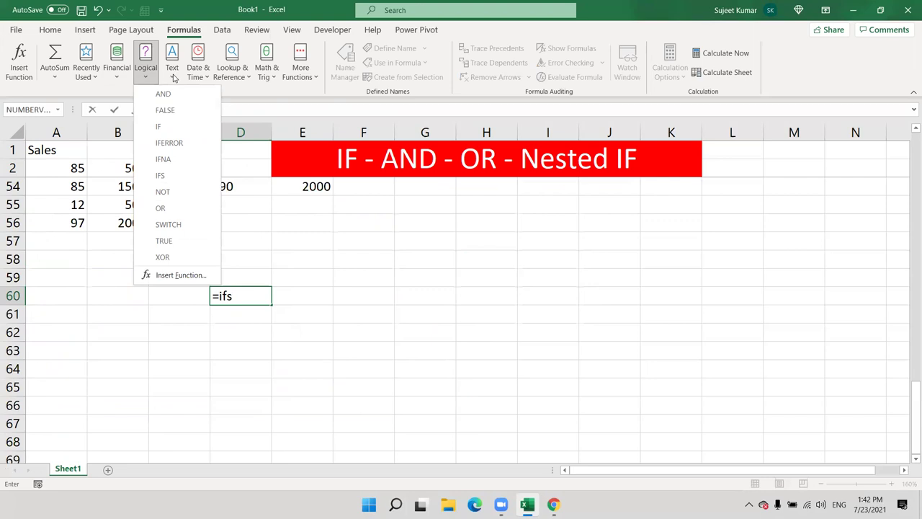
{"action": "key", "text": "Escape"}
{"action": "key", "text": "Escape"}
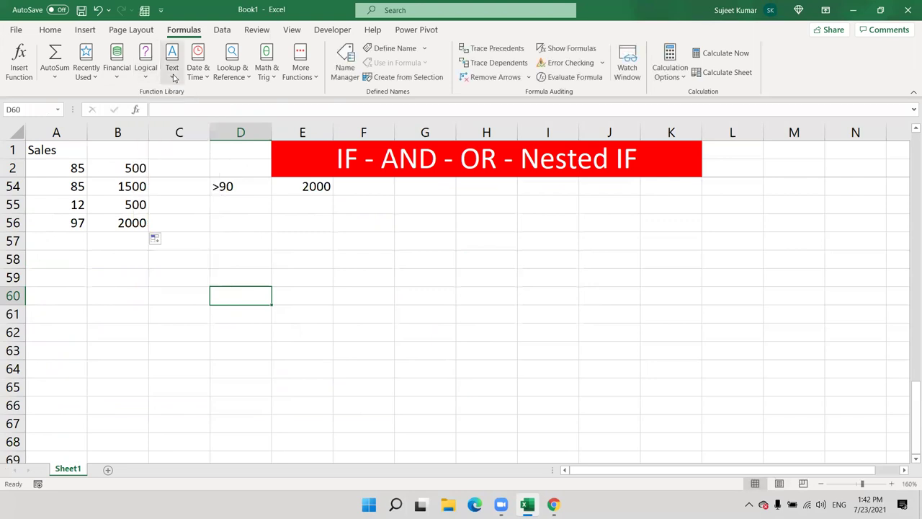
Switch to the Windows desktop.
{"action": "key", "text": "super+d"}
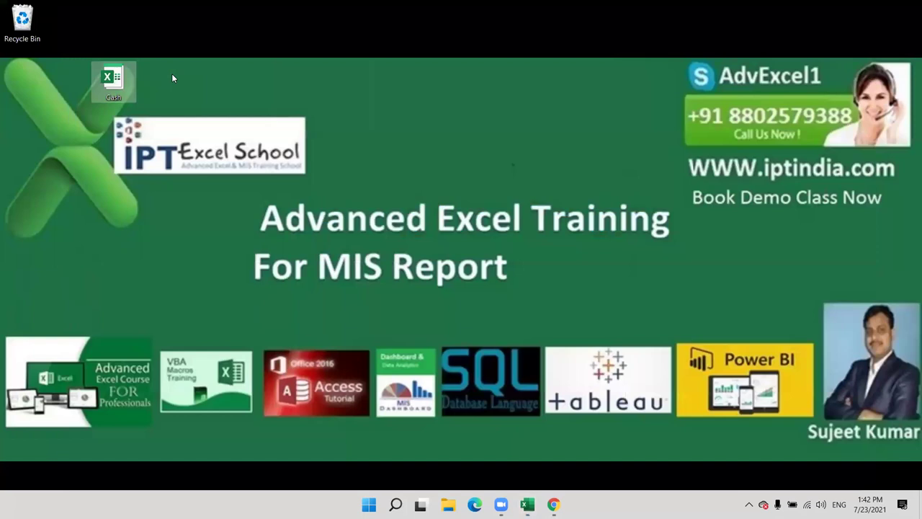